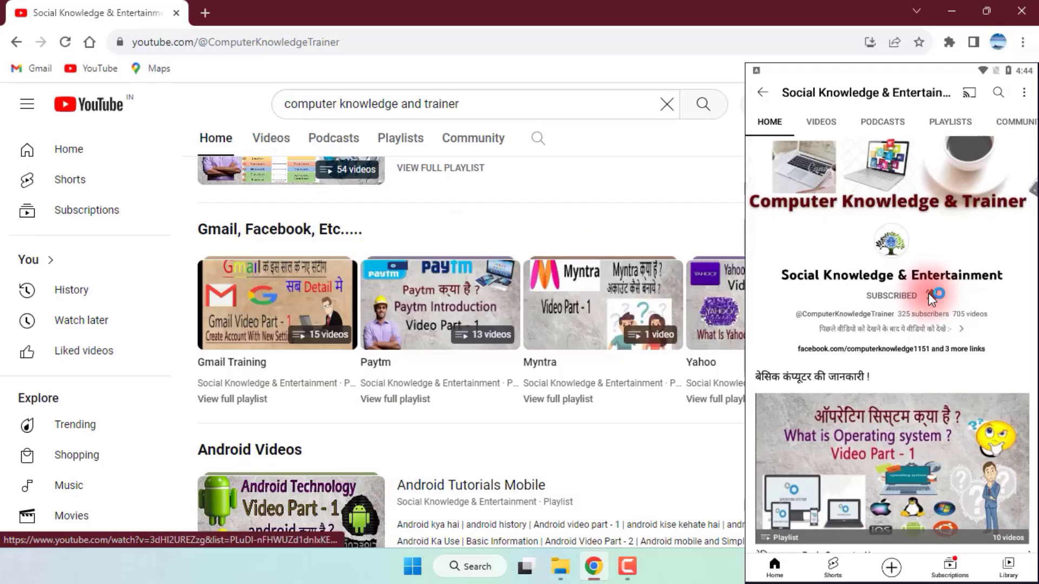
Skim the channel's home page, then open its Playlists section in the mobile app and its Videos section in the browser.
{"action": "scroll", "coordinate": [928, 293], "scroll_direction": "down", "scroll_amount": 7}
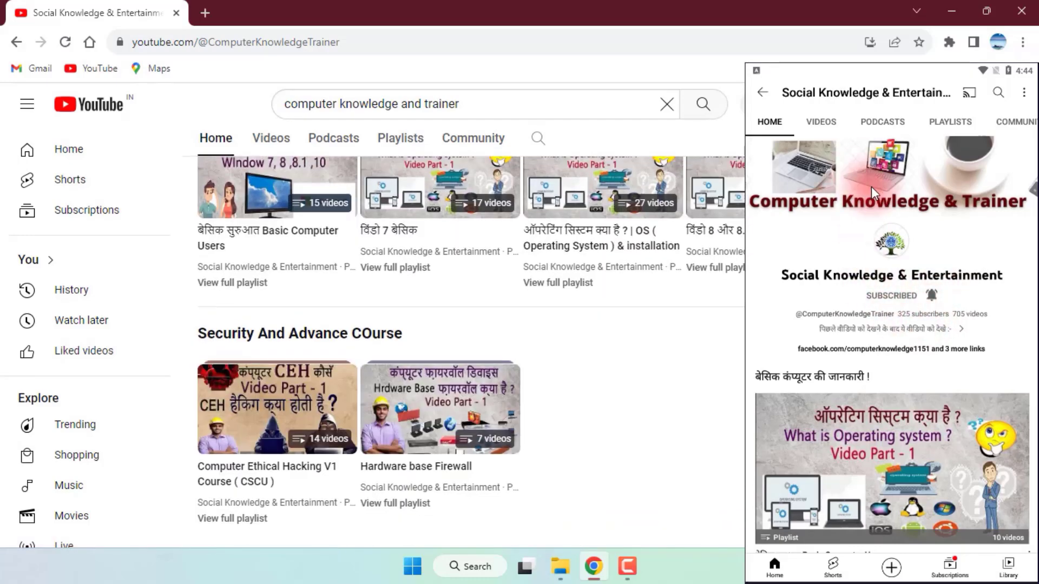
{"action": "scroll", "coordinate": [987, 292], "scroll_direction": "up", "scroll_amount": 11}
{"action": "scroll", "coordinate": [987, 291], "scroll_direction": "up", "scroll_amount": 8}
{"action": "left_click", "coordinate": [957, 120]}
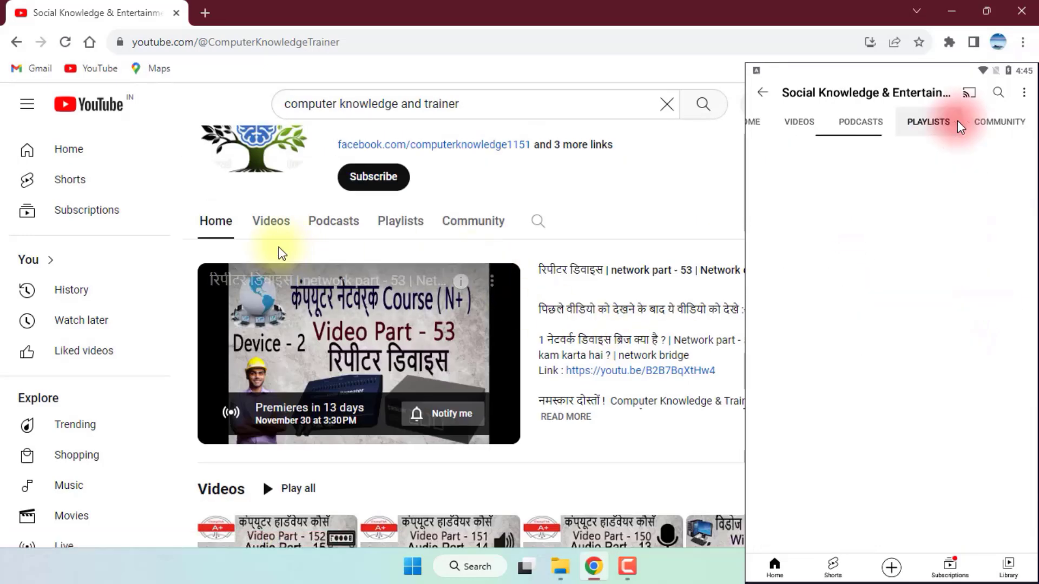
{"action": "left_click", "coordinate": [280, 236]}
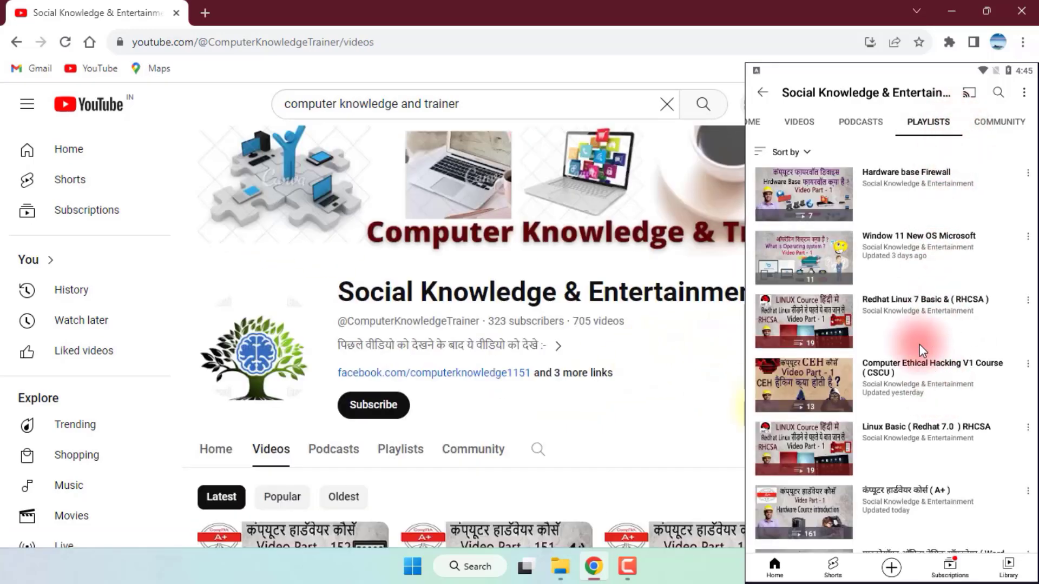
Look through the channel's videos and playlists and open the Microsoft Office basic software (Word, Excel, Power point Etc..) playlist in the mobile app.
{"action": "scroll", "coordinate": [758, 412], "scroll_direction": "down", "scroll_amount": 2}
{"action": "scroll", "coordinate": [885, 206], "scroll_direction": "down", "scroll_amount": 5}
{"action": "scroll", "coordinate": [888, 205], "scroll_direction": "down", "scroll_amount": 10}
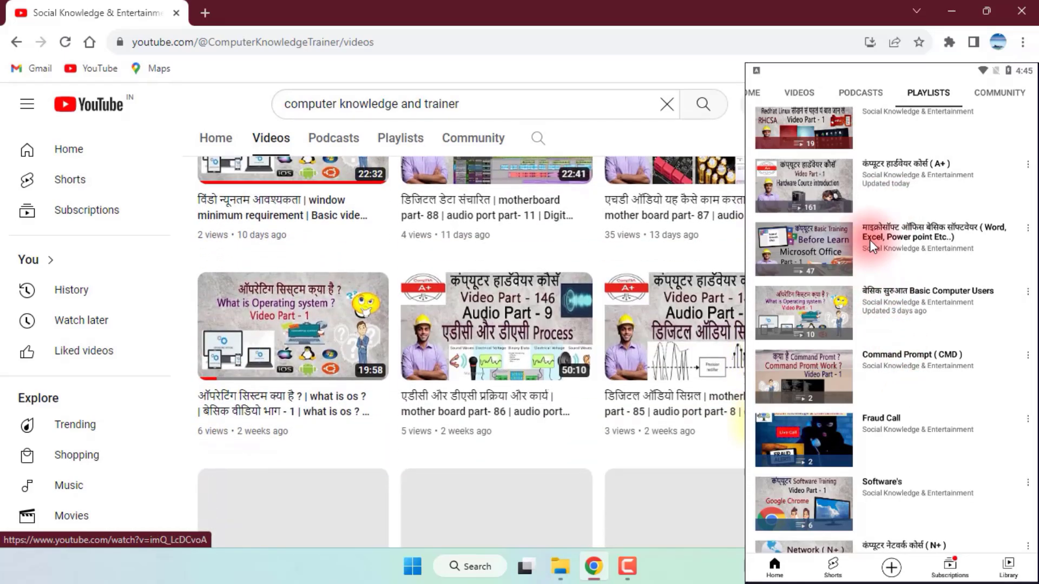
{"action": "scroll", "coordinate": [744, 424], "scroll_direction": "down", "scroll_amount": 10}
{"action": "left_click", "coordinate": [869, 239]}
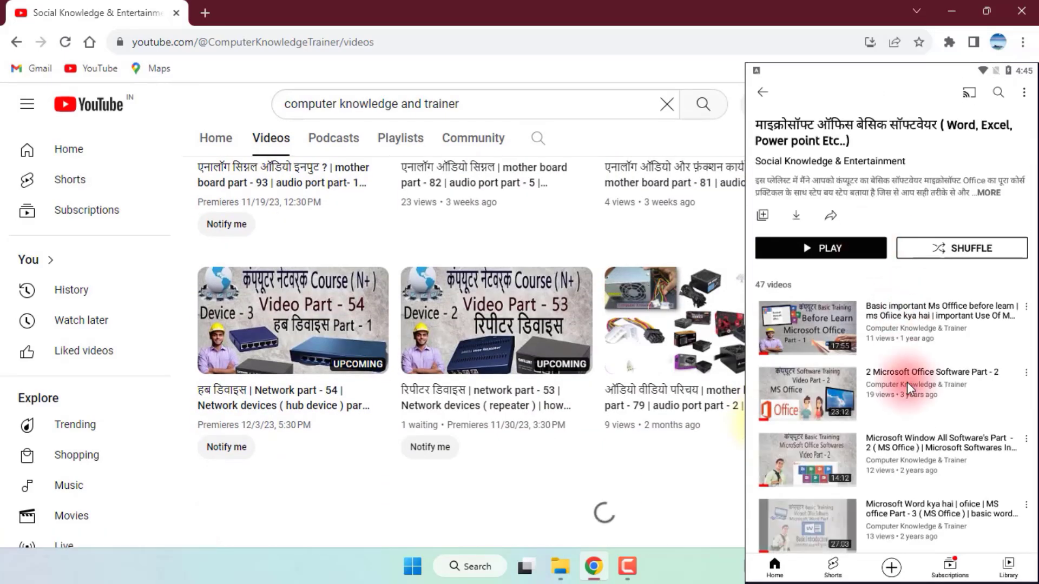
Look through the videos of the Microsoft Office playlist and return to the channel's playlists.
{"action": "scroll", "coordinate": [907, 384], "scroll_direction": "down", "scroll_amount": 3}
{"action": "scroll", "coordinate": [907, 384], "scroll_direction": "down", "scroll_amount": 5}
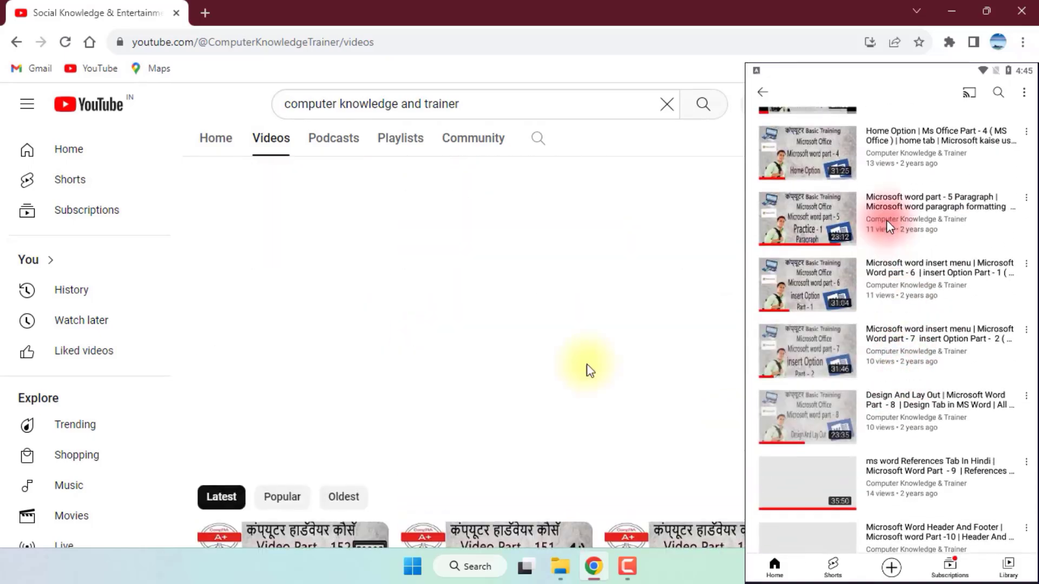
{"action": "scroll", "coordinate": [828, 176], "scroll_direction": "up", "scroll_amount": 1}
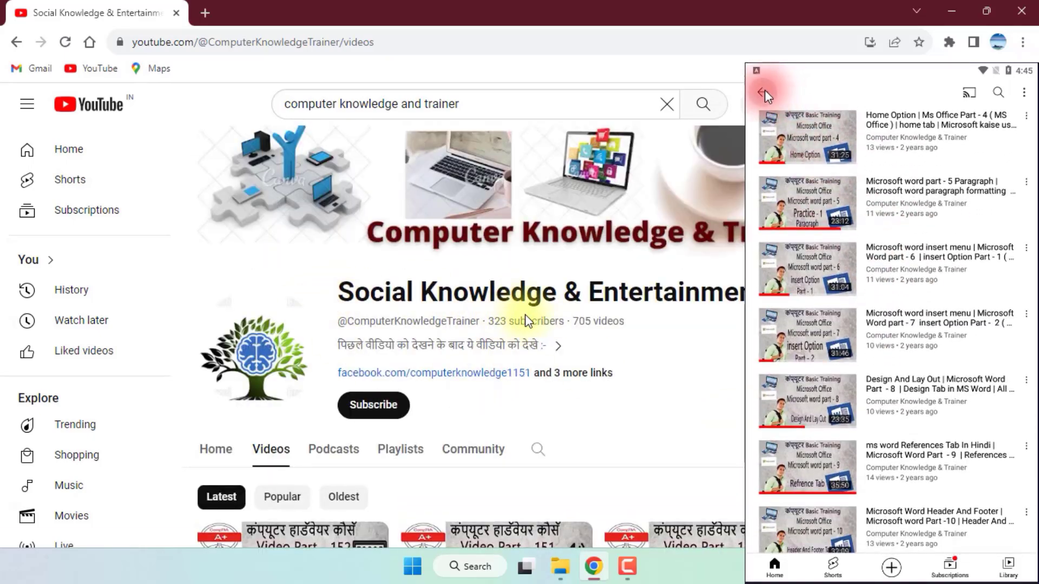
{"action": "left_click", "coordinate": [765, 92]}
Open the Hardware base Firewall playlist in the mobile app, view its videos and return to the playlists.
{"action": "scroll", "coordinate": [927, 234], "scroll_direction": "down", "scroll_amount": 3}
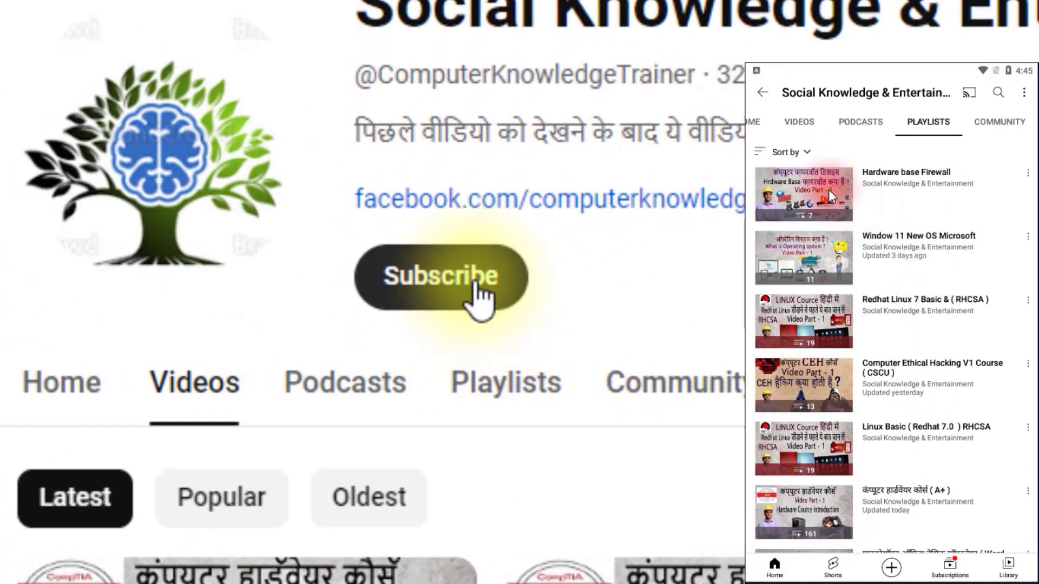
{"action": "left_click", "coordinate": [829, 189]}
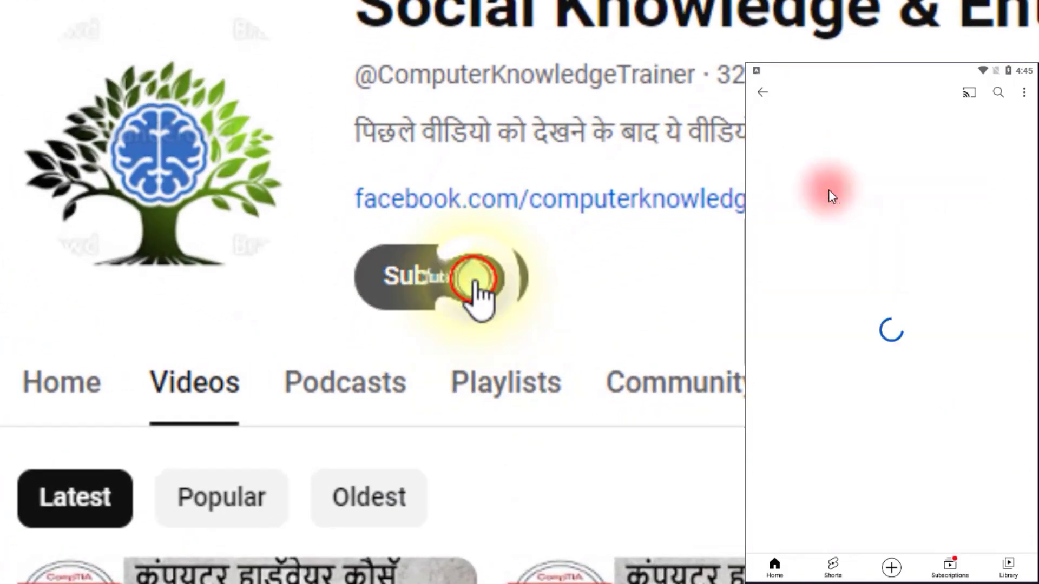
{"action": "scroll", "coordinate": [840, 271], "scroll_direction": "down", "scroll_amount": 2}
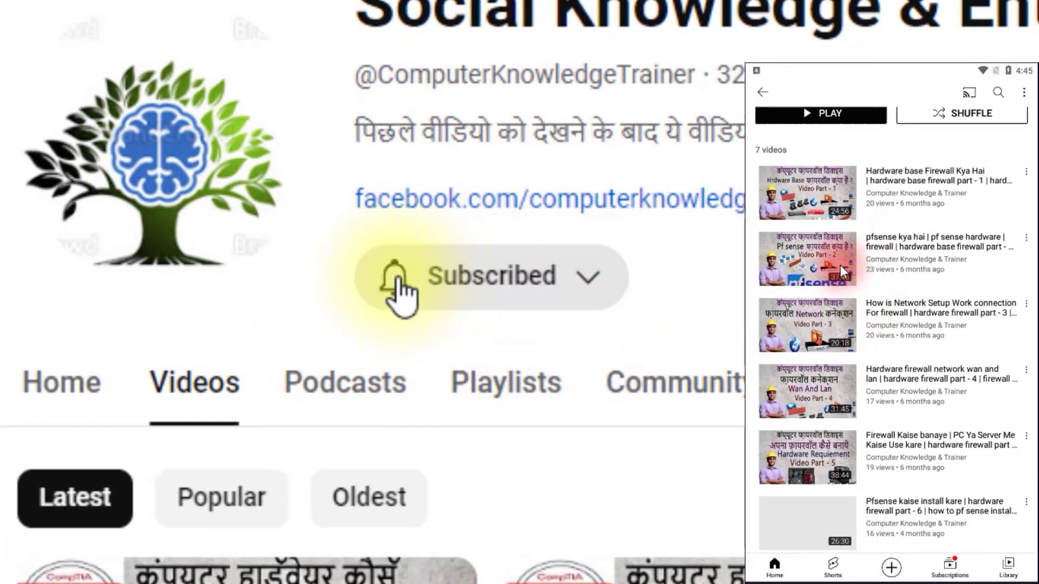
{"action": "left_click", "coordinate": [764, 92]}
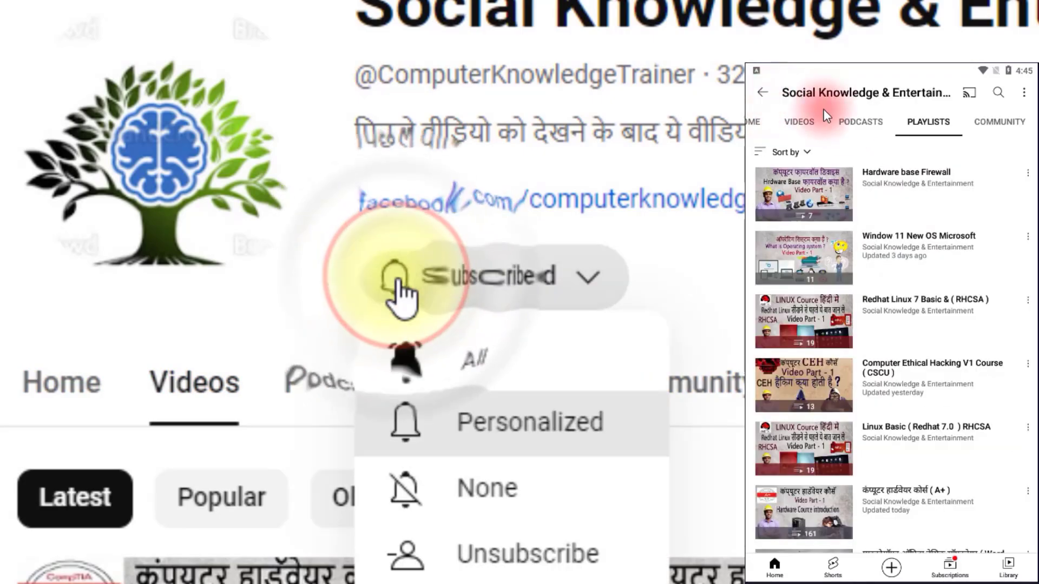
Open the Computer Ethical Hacking V1 Course ( CSCU ) playlist, look through its videos and return to the playlists.
{"action": "left_click", "coordinate": [902, 382]}
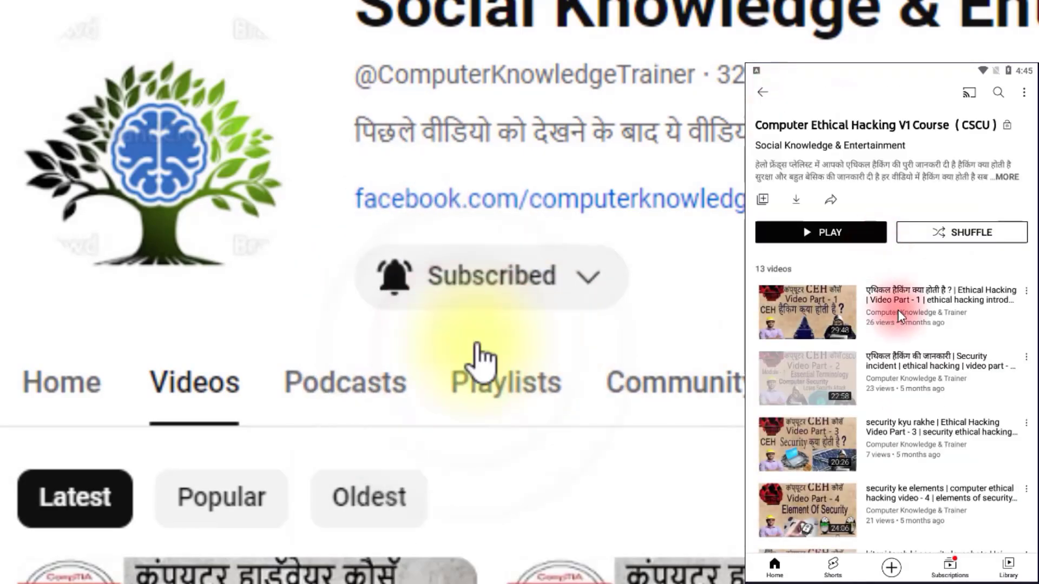
{"action": "scroll", "coordinate": [898, 310], "scroll_direction": "down", "scroll_amount": 10}
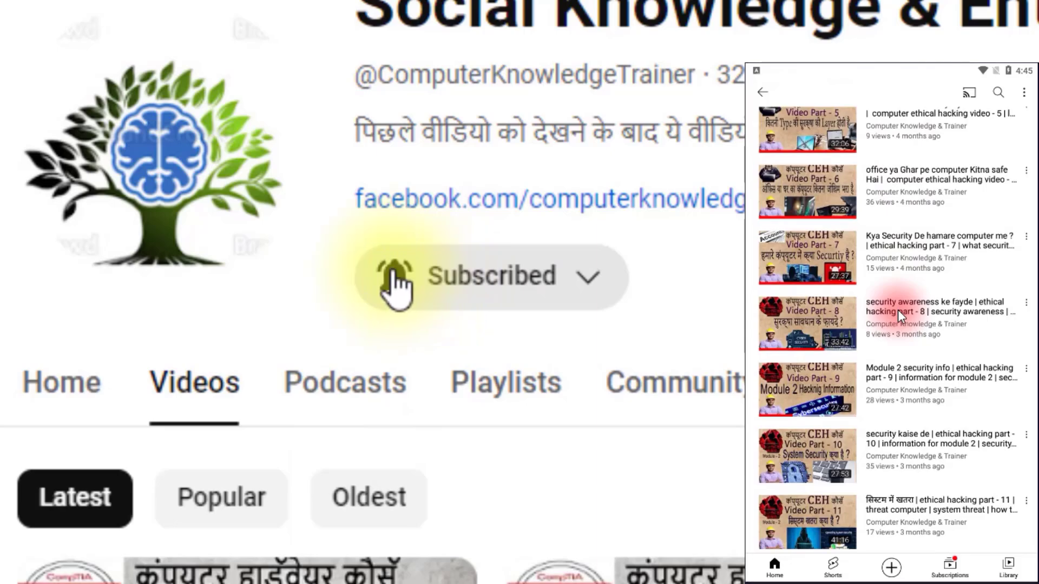
{"action": "scroll", "coordinate": [898, 310], "scroll_direction": "down", "scroll_amount": 5}
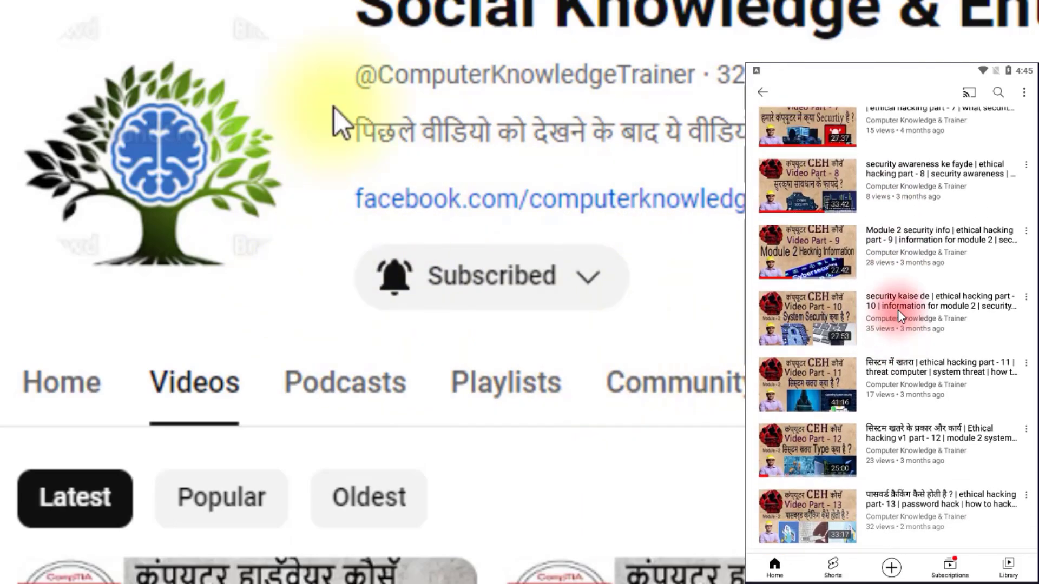
{"action": "scroll", "coordinate": [898, 310], "scroll_direction": "up", "scroll_amount": 8}
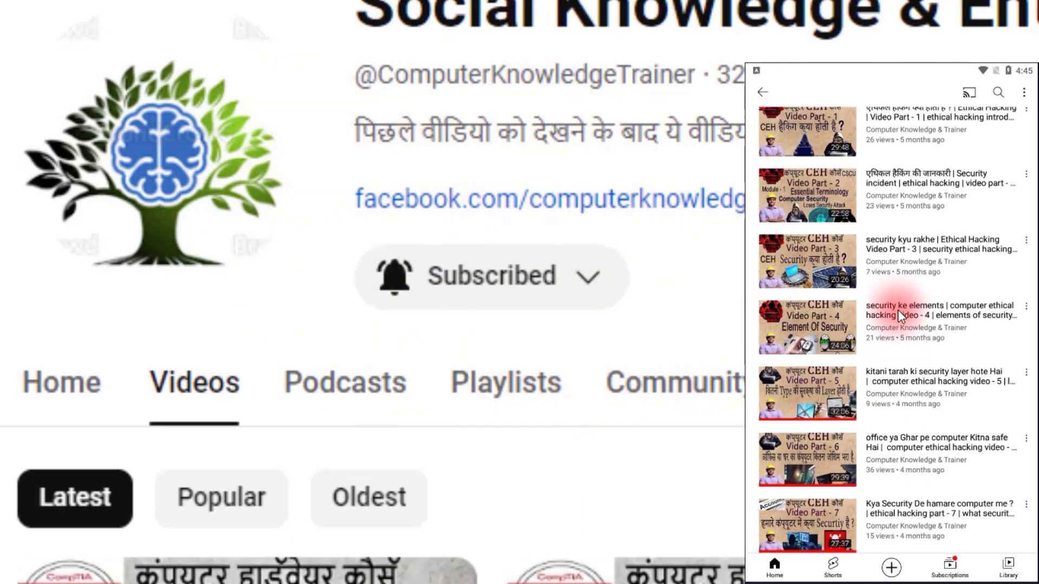
{"action": "scroll", "coordinate": [869, 258], "scroll_direction": "up", "scroll_amount": 3}
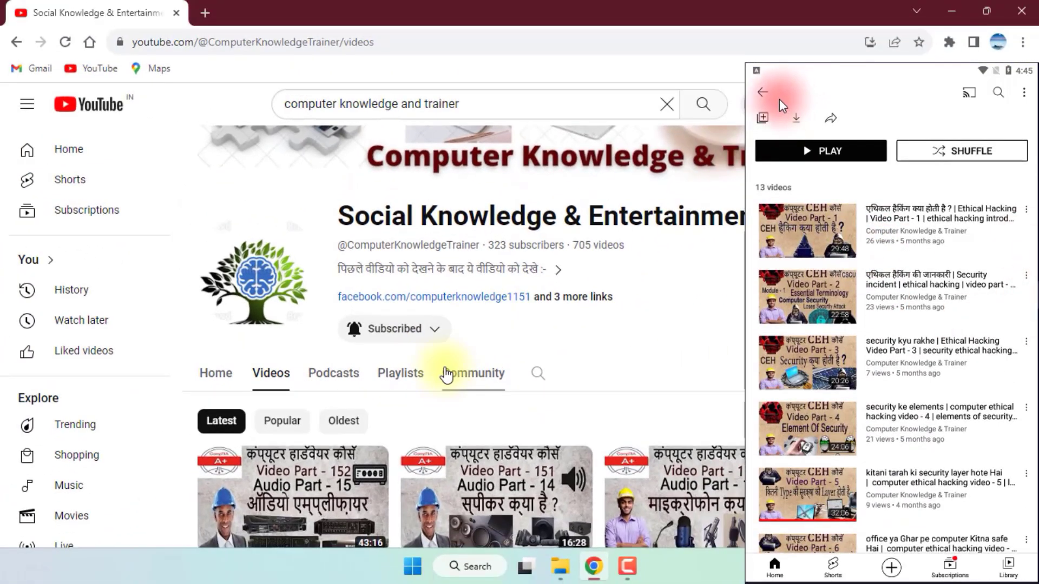
{"action": "left_click", "coordinate": [763, 93]}
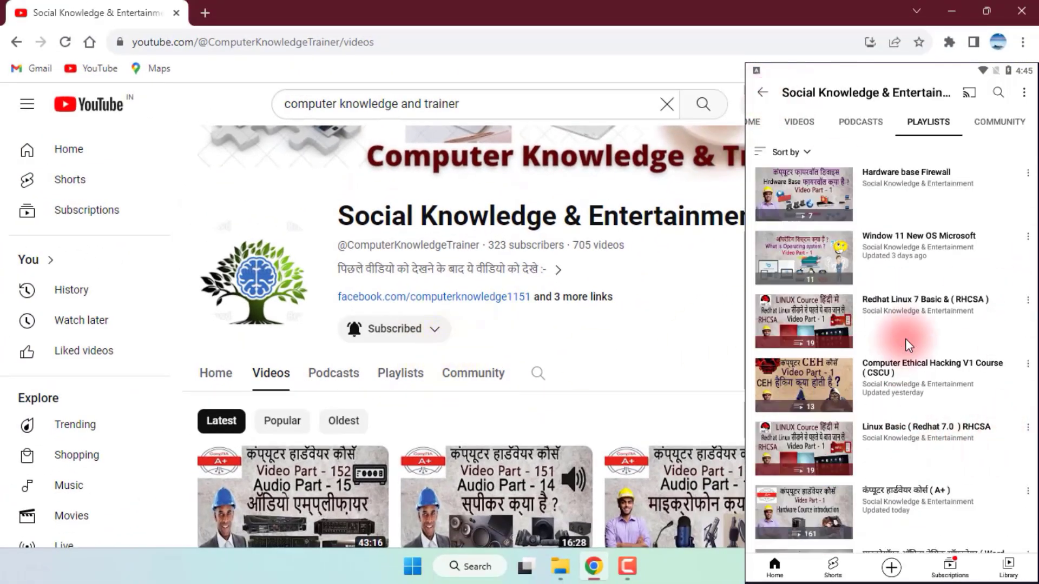
Highlight the search text "computer knowledge and trainer" in the browser and view the channel's home page in the mobile app.
{"action": "scroll", "coordinate": [906, 340], "scroll_direction": "down", "scroll_amount": 6}
{"action": "scroll", "coordinate": [886, 379], "scroll_direction": "up", "scroll_amount": 6}
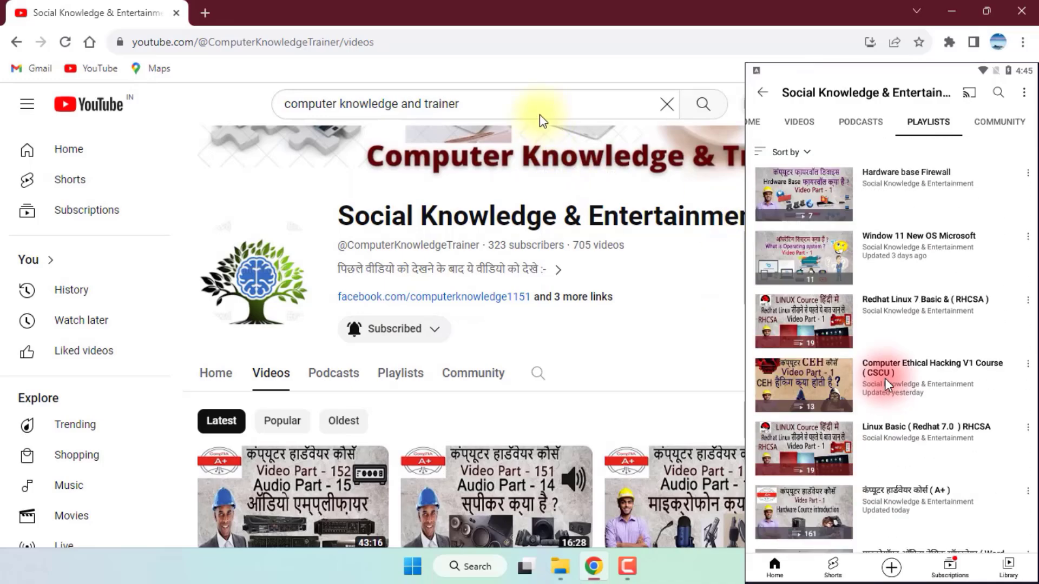
{"action": "left_click_drag", "start_coordinate": [464, 102], "coordinate": [283, 108]}
{"action": "left_click", "coordinate": [757, 120]}
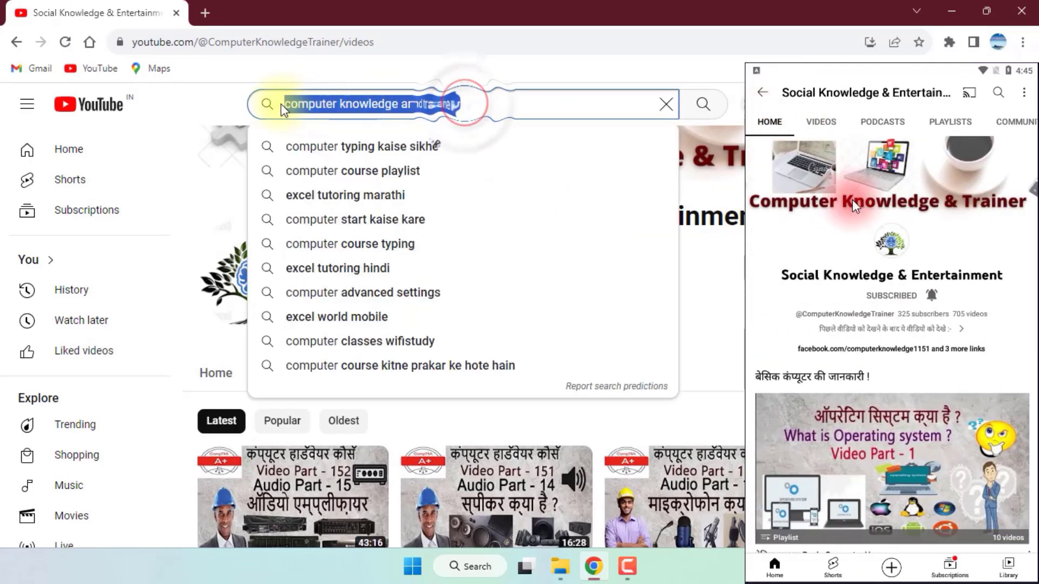
{"action": "scroll", "coordinate": [916, 307], "scroll_direction": "down", "scroll_amount": 10}
{"action": "left_click", "coordinate": [734, 327]}
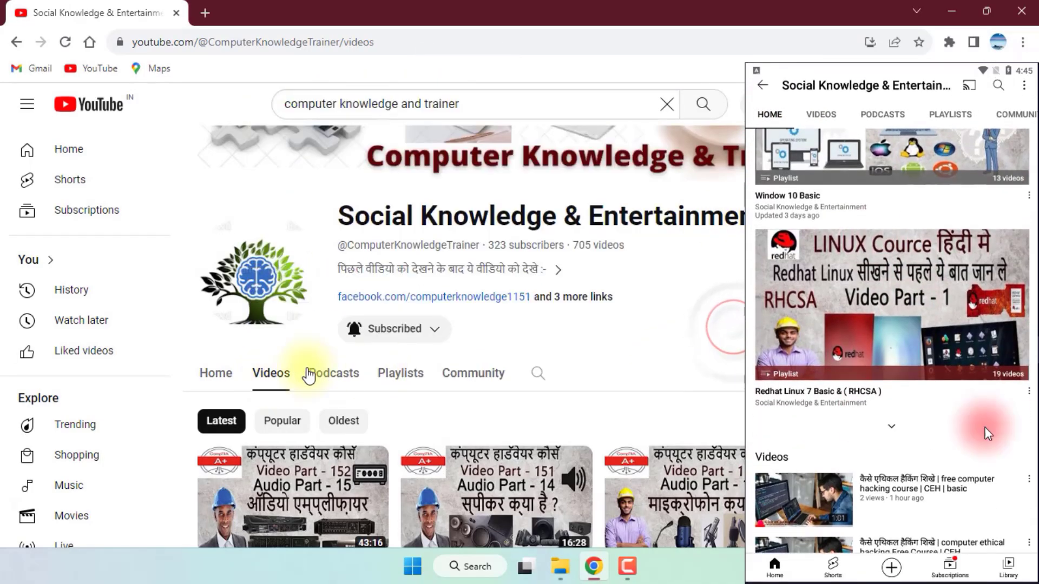
Open the channel's playlists in the browser and look through its uploaded videos in the mobile app.
{"action": "left_click", "coordinate": [384, 374]}
{"action": "scroll", "coordinate": [930, 268], "scroll_direction": "up", "scroll_amount": 5}
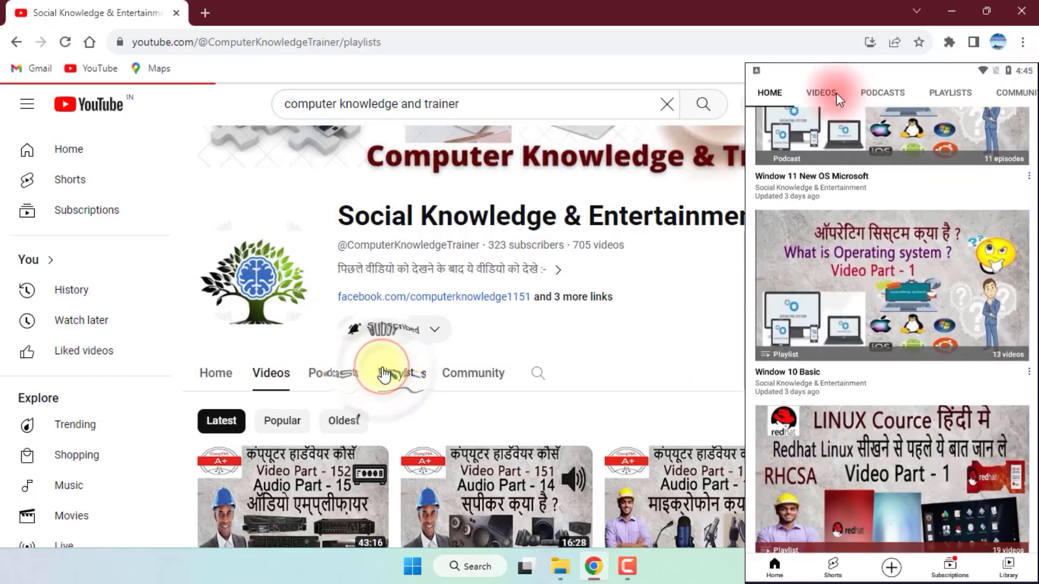
{"action": "left_click", "coordinate": [823, 93]}
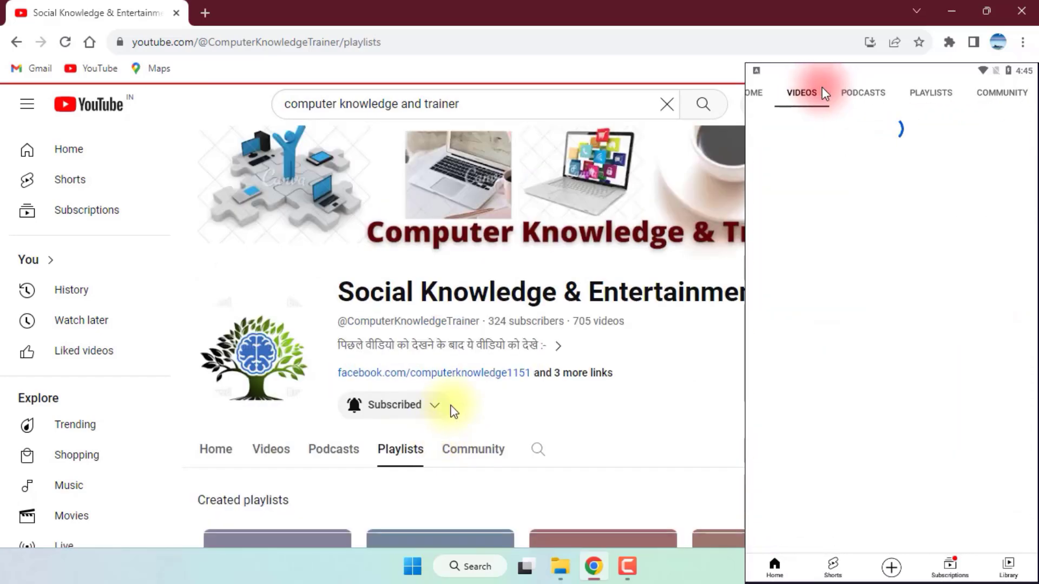
{"action": "scroll", "coordinate": [978, 371], "scroll_direction": "down", "scroll_amount": 5}
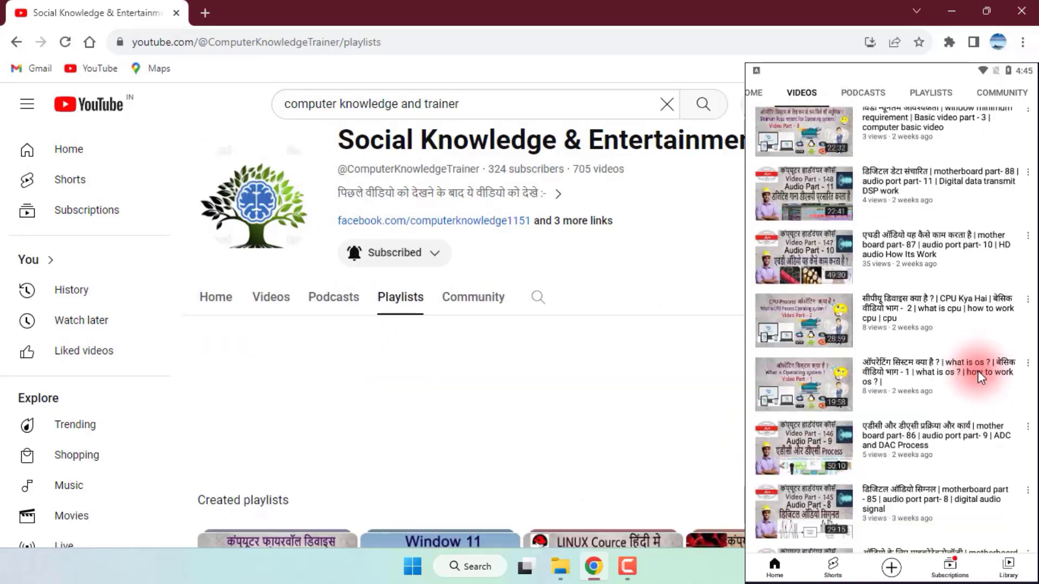
{"action": "scroll", "coordinate": [979, 371], "scroll_direction": "down", "scroll_amount": 5}
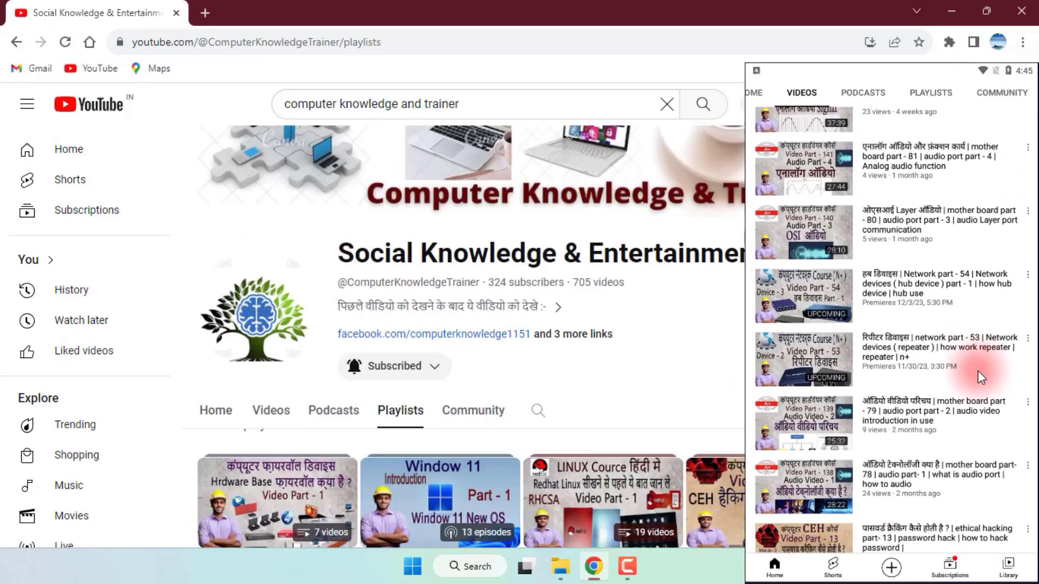
{"action": "scroll", "coordinate": [979, 371], "scroll_direction": "down", "scroll_amount": 10}
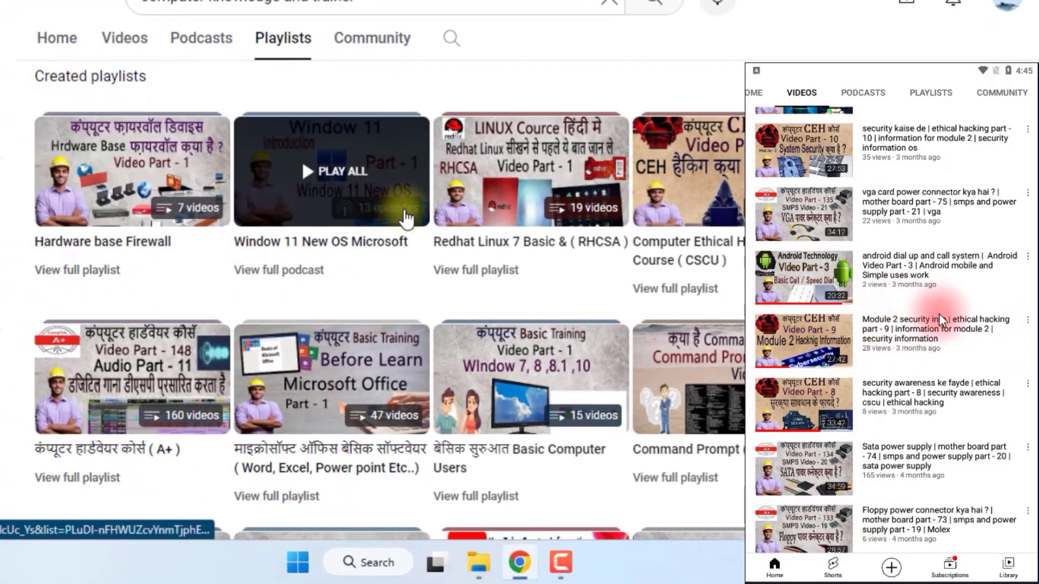
{"action": "scroll", "coordinate": [908, 300], "scroll_direction": "up", "scroll_amount": 10}
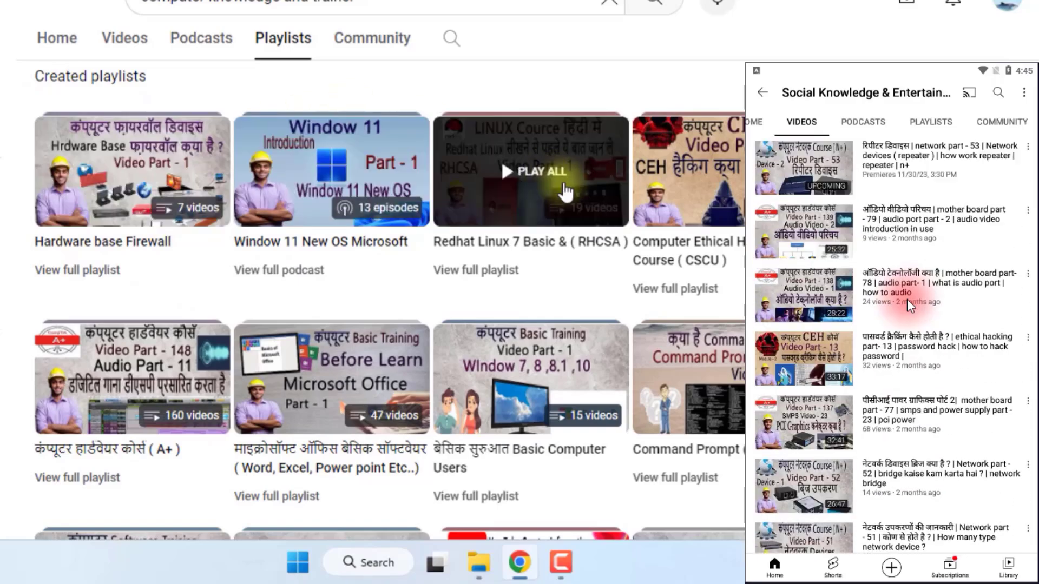
{"action": "scroll", "coordinate": [907, 300], "scroll_direction": "up", "scroll_amount": 5}
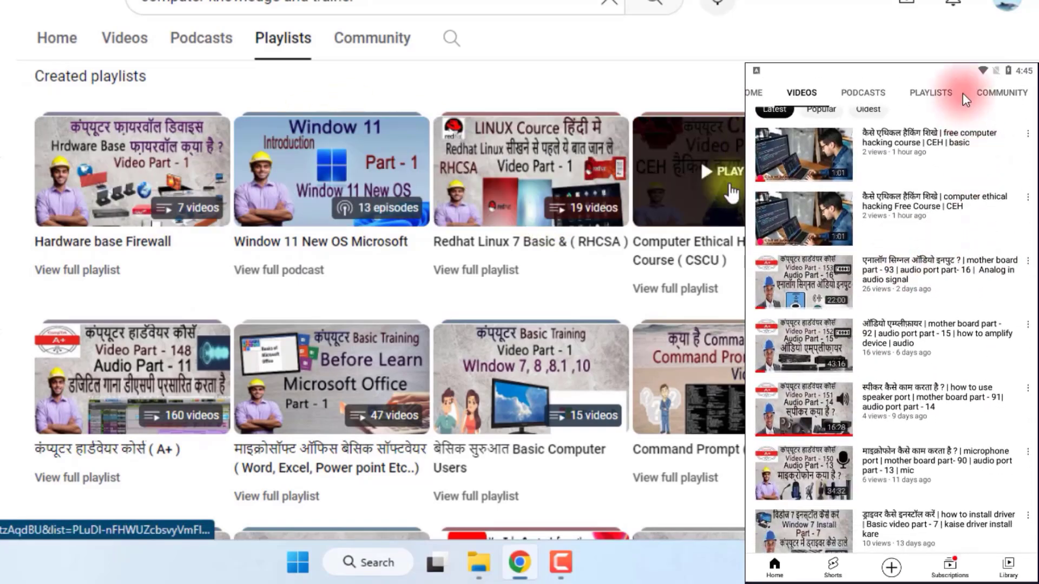
View the channel's playlists in the mobile app and return to the beginning of its home page.
{"action": "left_click", "coordinate": [948, 92]}
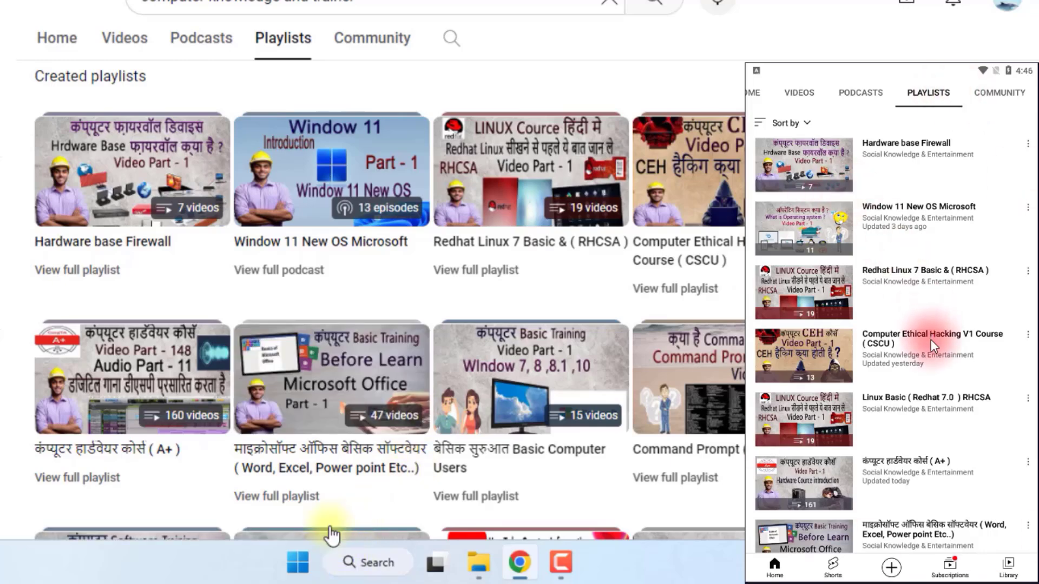
{"action": "scroll", "coordinate": [864, 283], "scroll_direction": "up", "scroll_amount": 1}
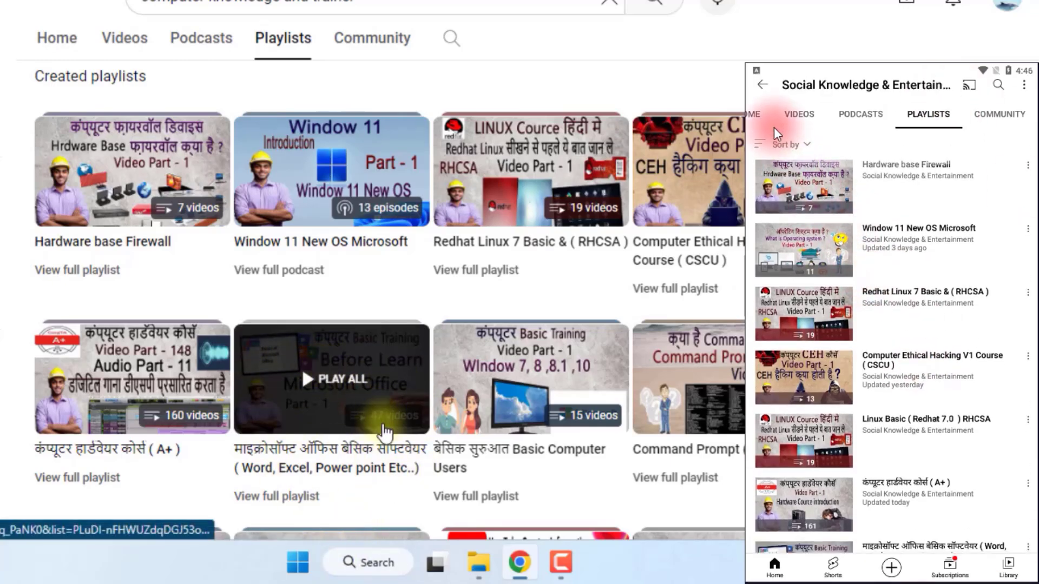
{"action": "left_click", "coordinate": [753, 118]}
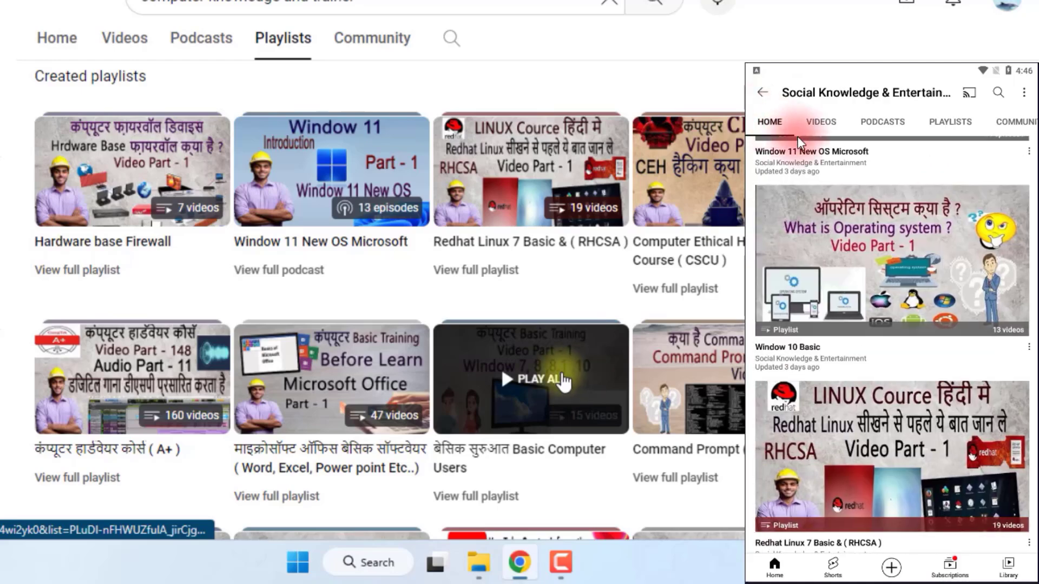
{"action": "scroll", "coordinate": [966, 324], "scroll_direction": "up", "scroll_amount": 3}
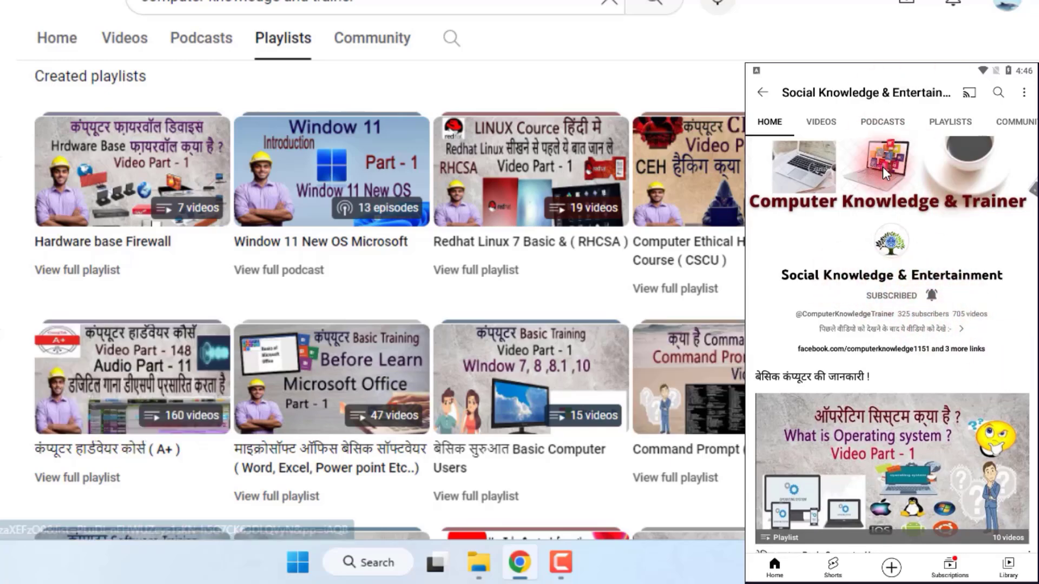
Look through the created playlists in the browser down to the Skype, Amazone and Paytm row, and show the playlists in the mobile app.
{"action": "scroll", "coordinate": [373, 301], "scroll_direction": "down", "scroll_amount": 1}
{"action": "scroll", "coordinate": [336, 265], "scroll_direction": "down", "scroll_amount": 4}
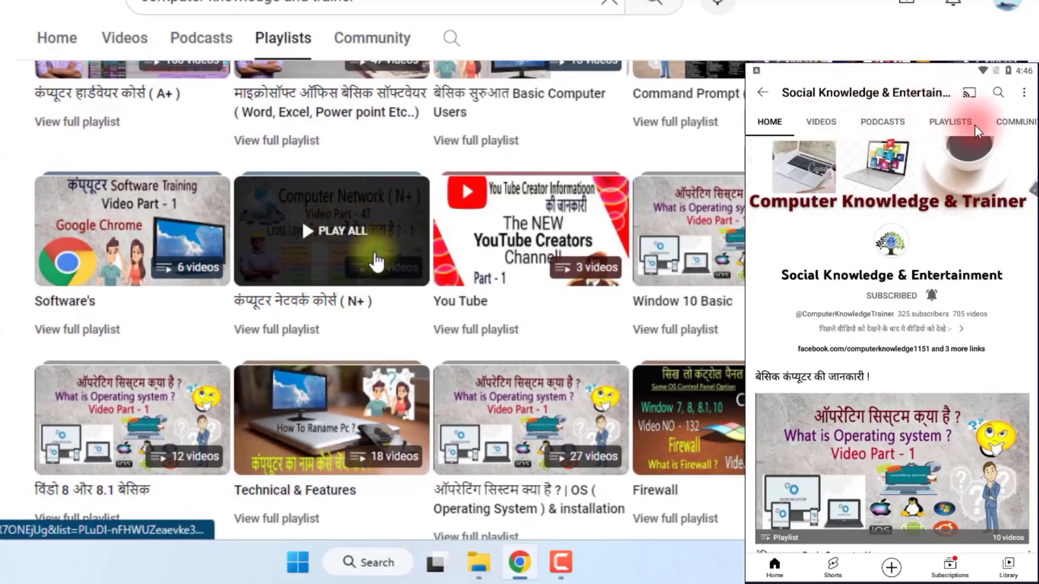
{"action": "left_click", "coordinate": [954, 126]}
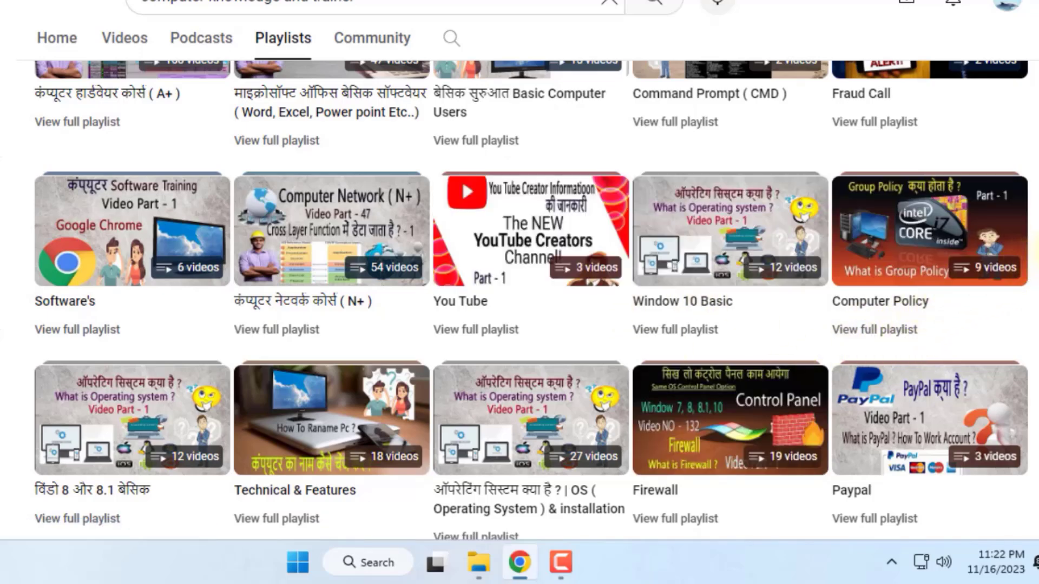
{"action": "scroll", "coordinate": [1031, 255], "scroll_direction": "down", "scroll_amount": 2}
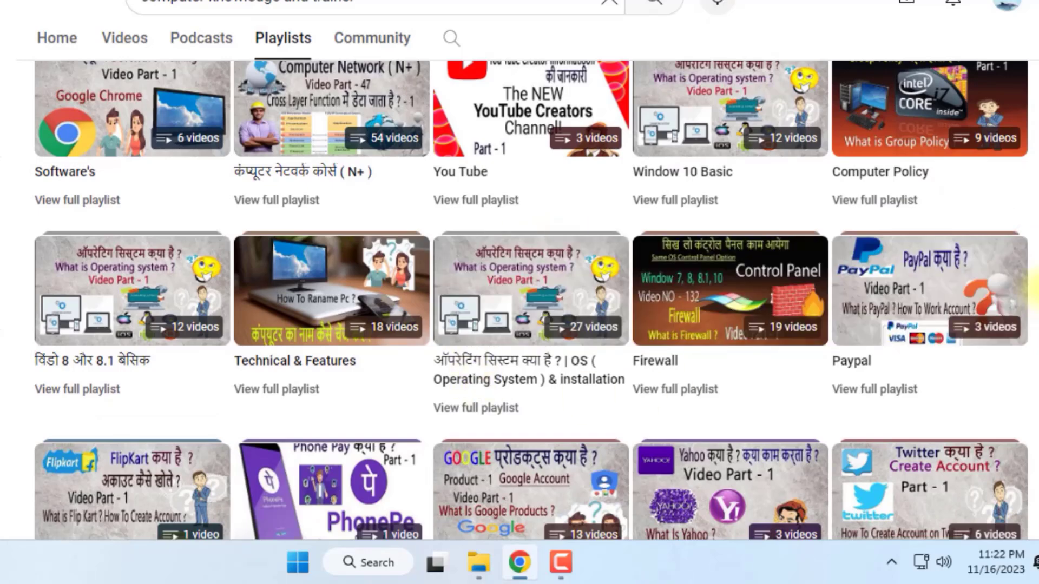
{"action": "scroll", "coordinate": [1031, 293], "scroll_direction": "down", "scroll_amount": 5}
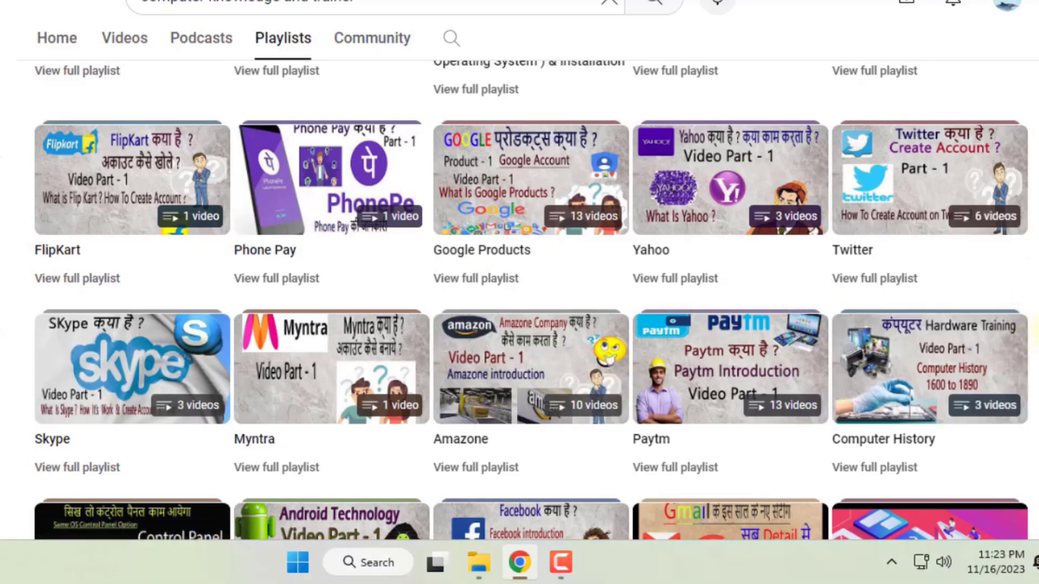
Look through the channel's created playlists down to the last row and return to the channel header.
{"action": "scroll", "coordinate": [1036, 331], "scroll_direction": "down", "scroll_amount": 6}
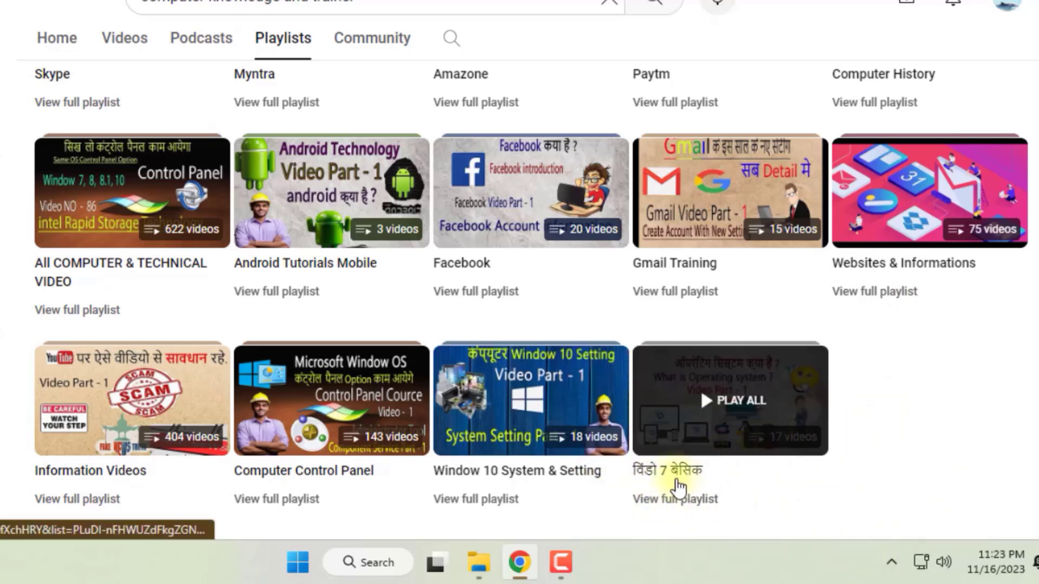
{"action": "scroll", "coordinate": [680, 487], "scroll_direction": "up", "scroll_amount": 15}
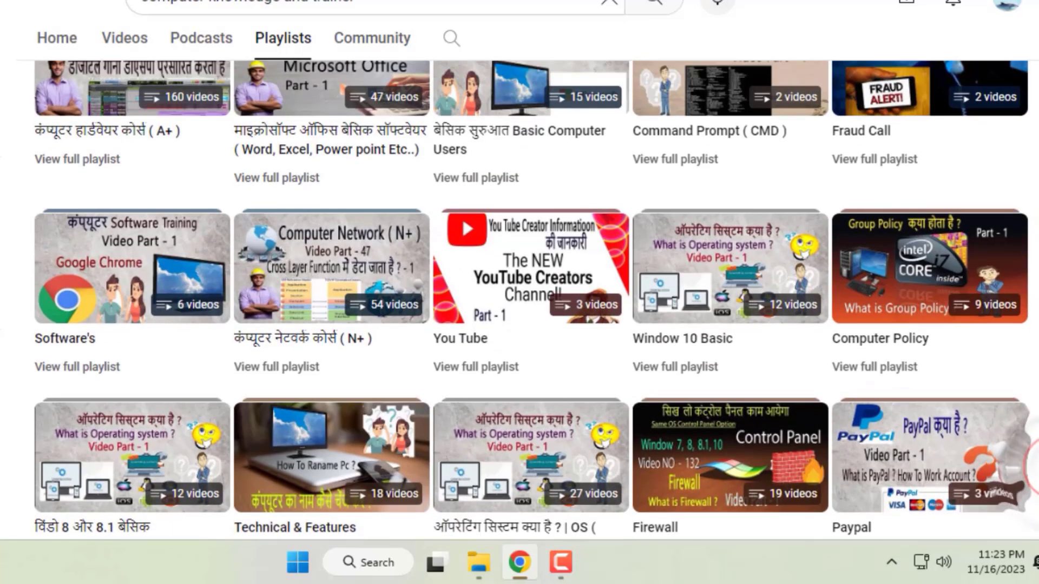
{"action": "scroll", "coordinate": [536, 300], "scroll_direction": "up", "scroll_amount": 7}
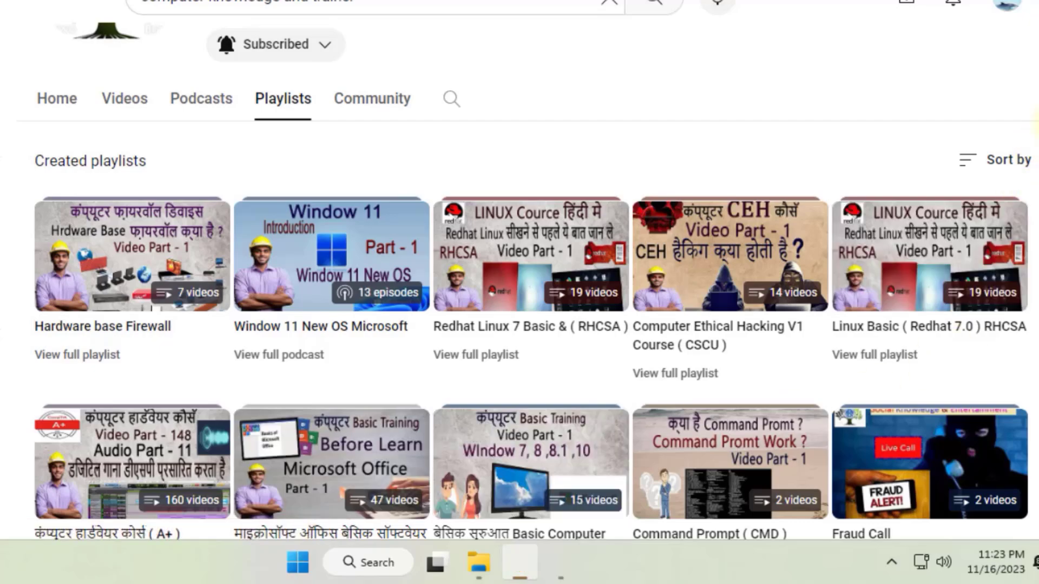
{"action": "scroll", "coordinate": [301, 261], "scroll_direction": "down", "scroll_amount": 3}
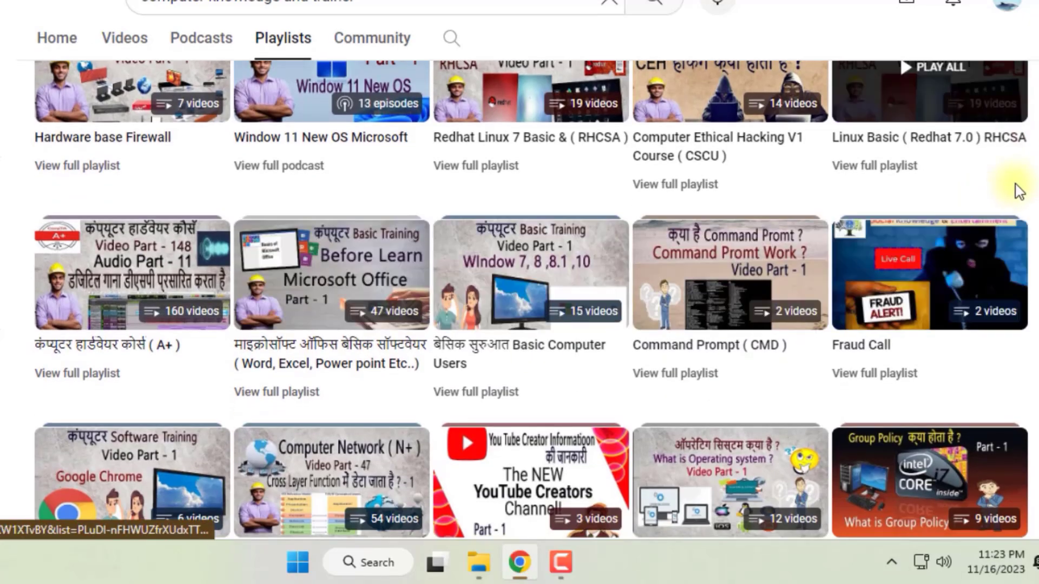
{"action": "scroll", "coordinate": [1028, 324], "scroll_direction": "down", "scroll_amount": 14}
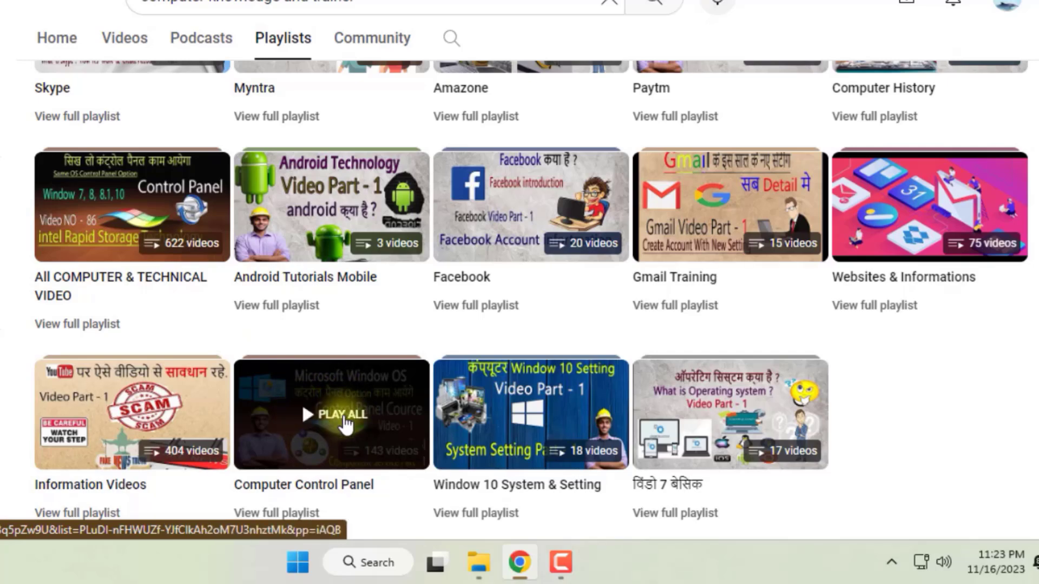
{"action": "left_click_drag", "start_coordinate": [1038, 468], "coordinate": [1038, 211]}
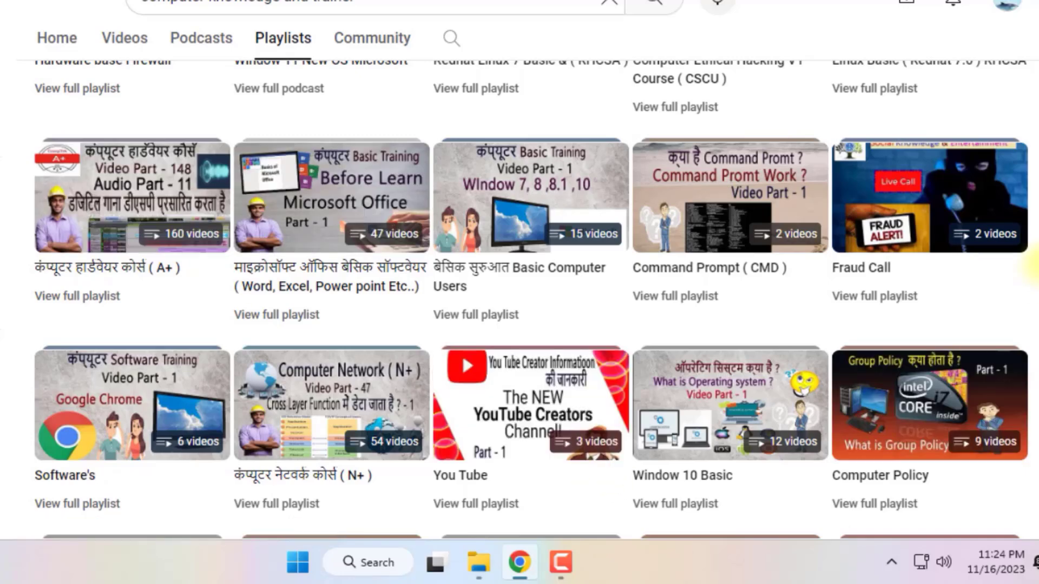
{"action": "left_click_drag", "start_coordinate": [1038, 261], "coordinate": [1038, 210]}
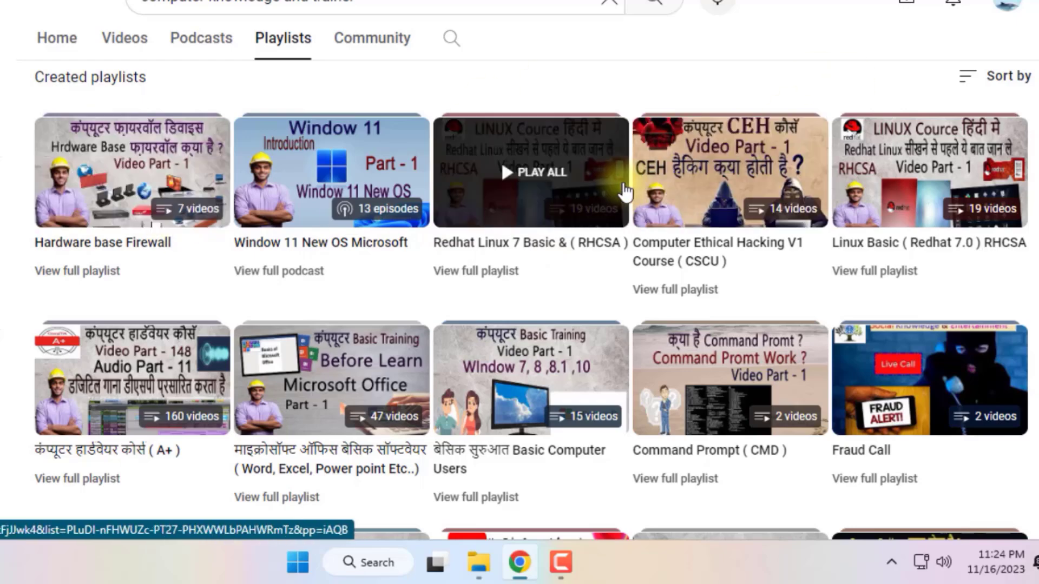
{"action": "scroll", "coordinate": [520, 281], "scroll_direction": "up", "scroll_amount": 6}
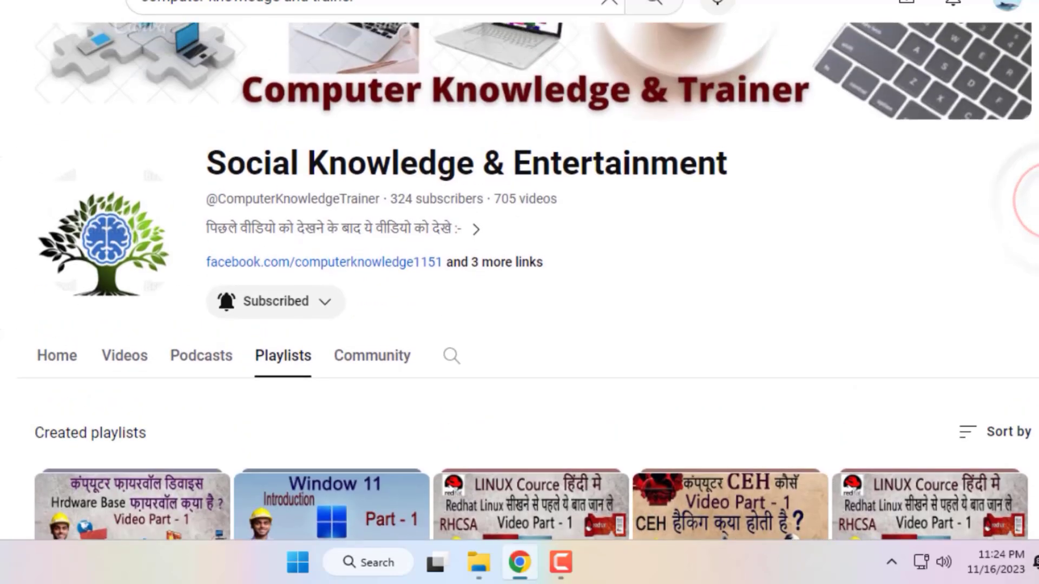
{"action": "scroll", "coordinate": [519, 281], "scroll_direction": "up", "scroll_amount": 1}
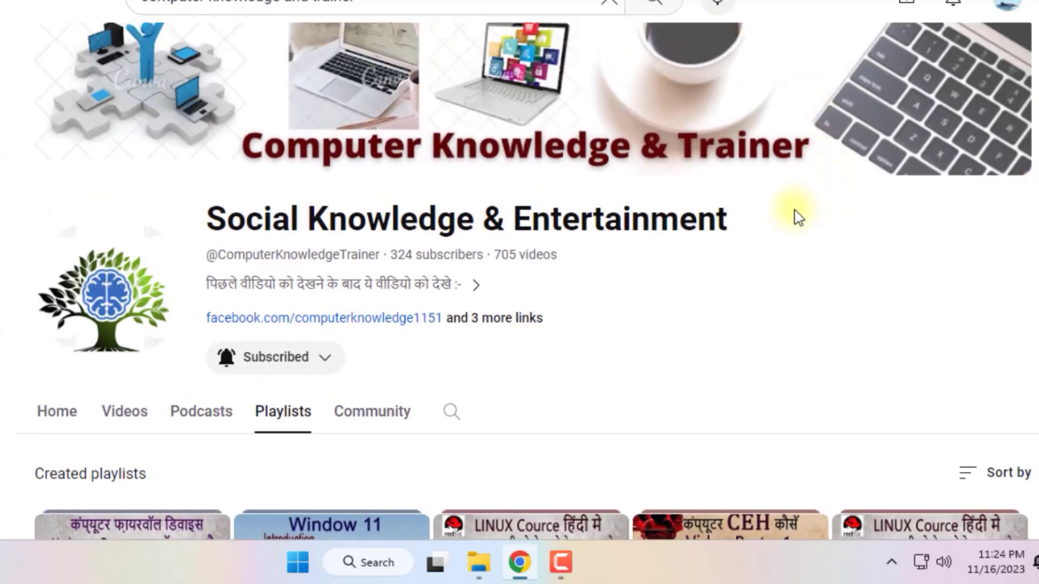
{"action": "scroll", "coordinate": [920, 108], "scroll_direction": "up", "scroll_amount": 1}
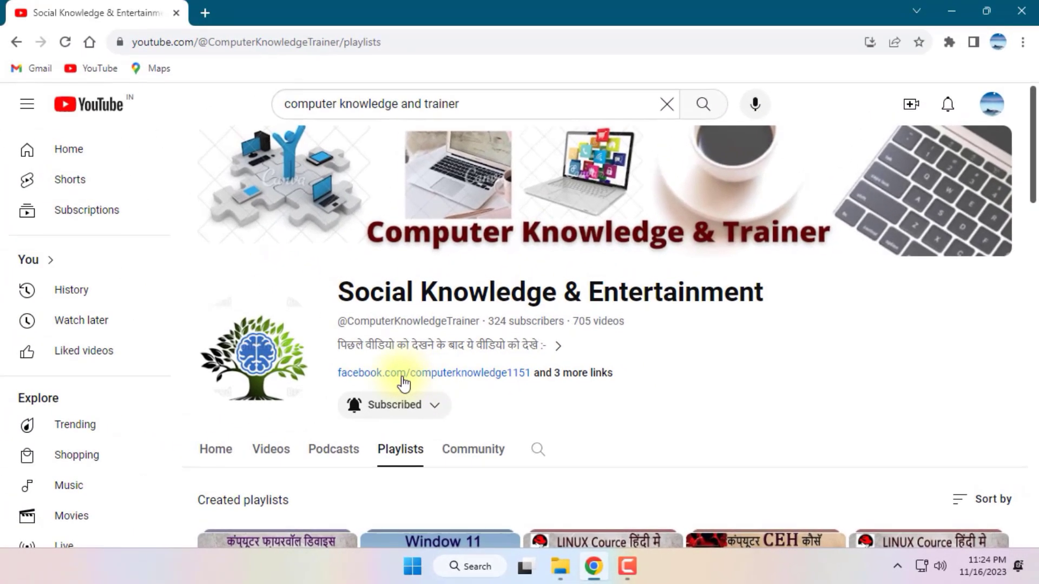
Open the channel's linked Facebook page and view its Intro and Posts sections.
{"action": "left_click", "coordinate": [398, 382]}
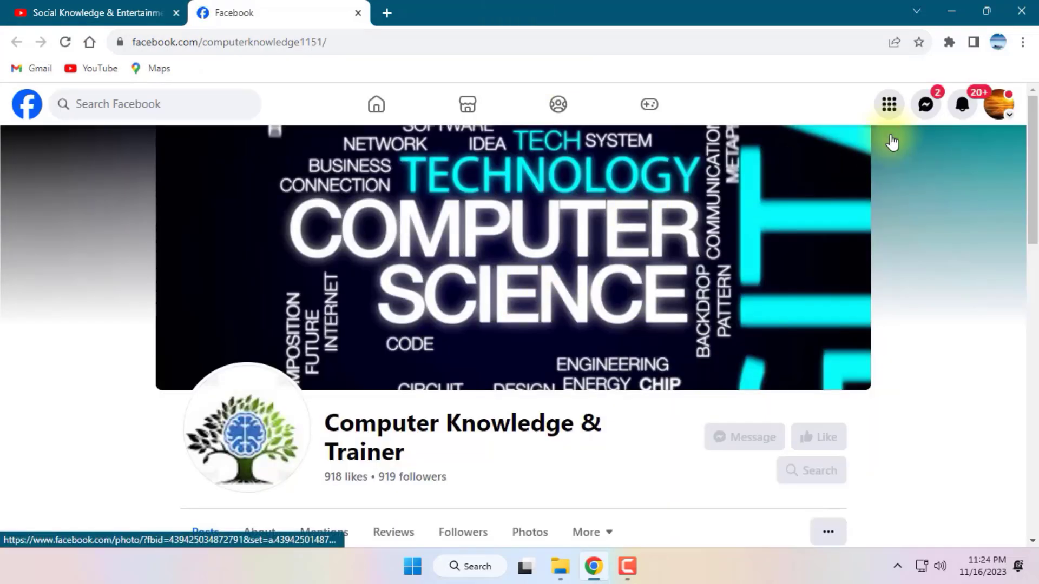
{"action": "scroll", "coordinate": [1030, 149], "scroll_direction": "down", "scroll_amount": 3}
{"action": "scroll", "coordinate": [1030, 149], "scroll_direction": "up", "scroll_amount": 3}
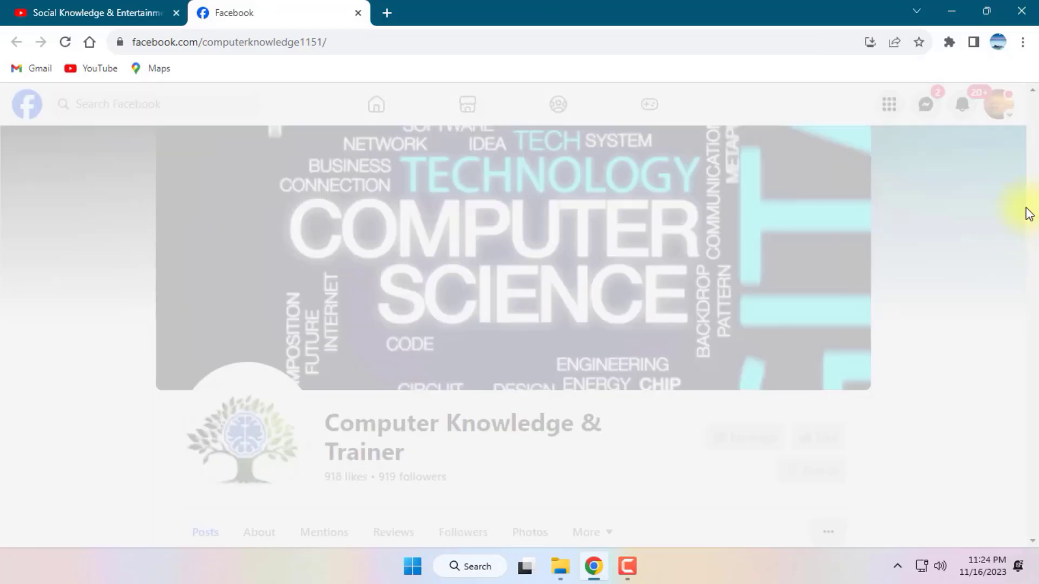
{"action": "left_click", "coordinate": [118, 8]}
{"action": "left_click", "coordinate": [239, 8]}
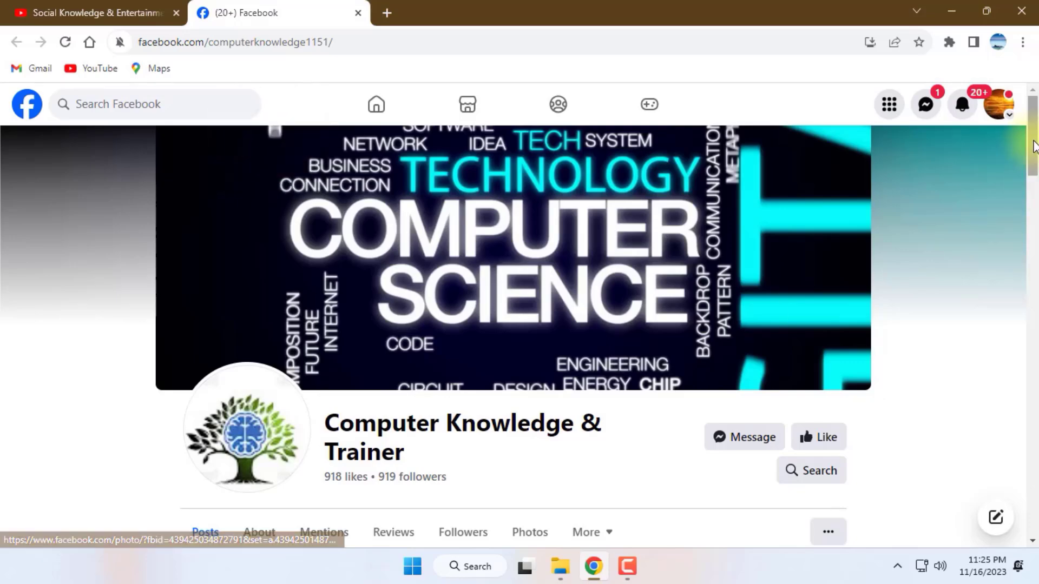
{"action": "left_click_drag", "start_coordinate": [1031, 140], "coordinate": [1007, 182]}
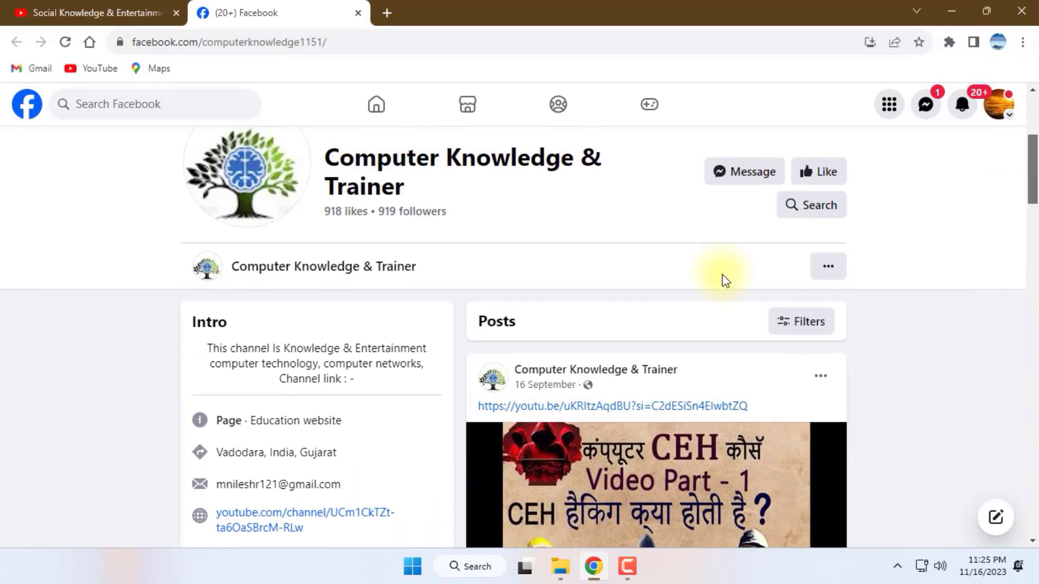
Return to the YouTube channel and look through its created playlists to the end and back.
{"action": "left_click", "coordinate": [52, 12]}
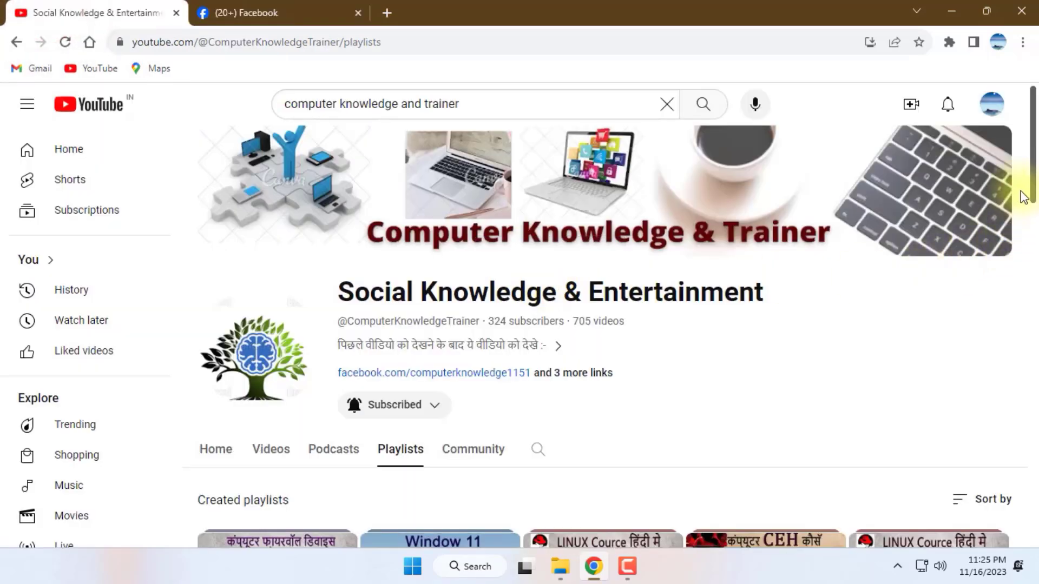
{"action": "left_click_drag", "start_coordinate": [1033, 190], "coordinate": [1034, 543]}
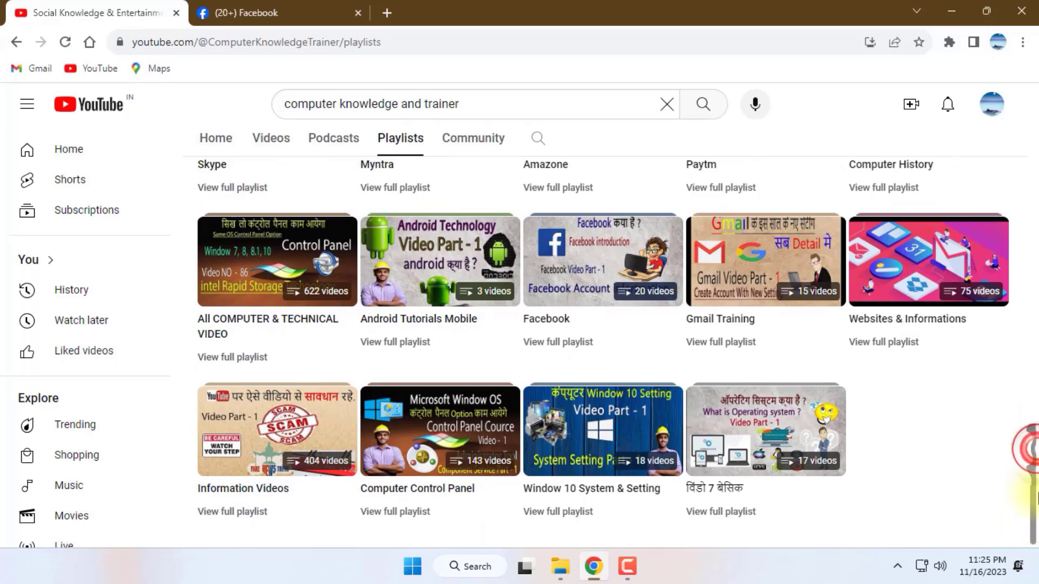
{"action": "scroll", "coordinate": [973, 428], "scroll_direction": "up", "scroll_amount": 20}
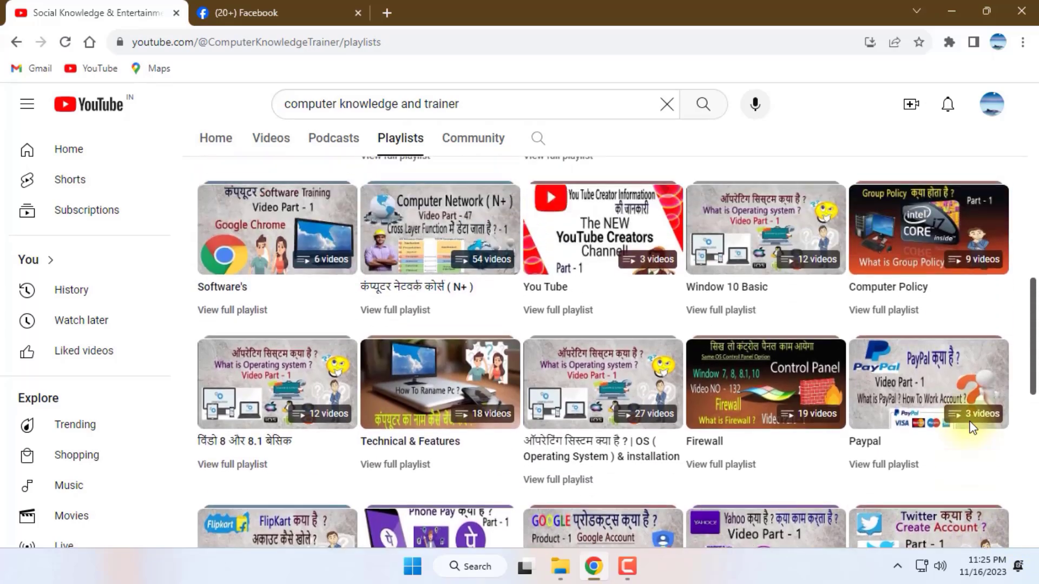
{"action": "scroll", "coordinate": [969, 428], "scroll_direction": "up", "scroll_amount": 2}
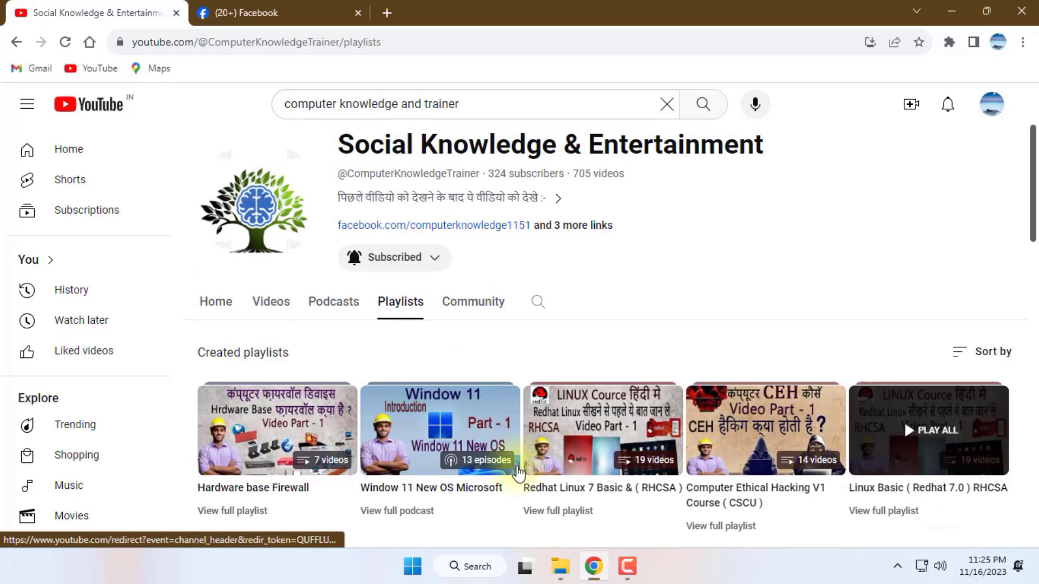
Open the channel's Home page and look through its playlist sections down to All Playlist.
{"action": "left_click", "coordinate": [219, 303]}
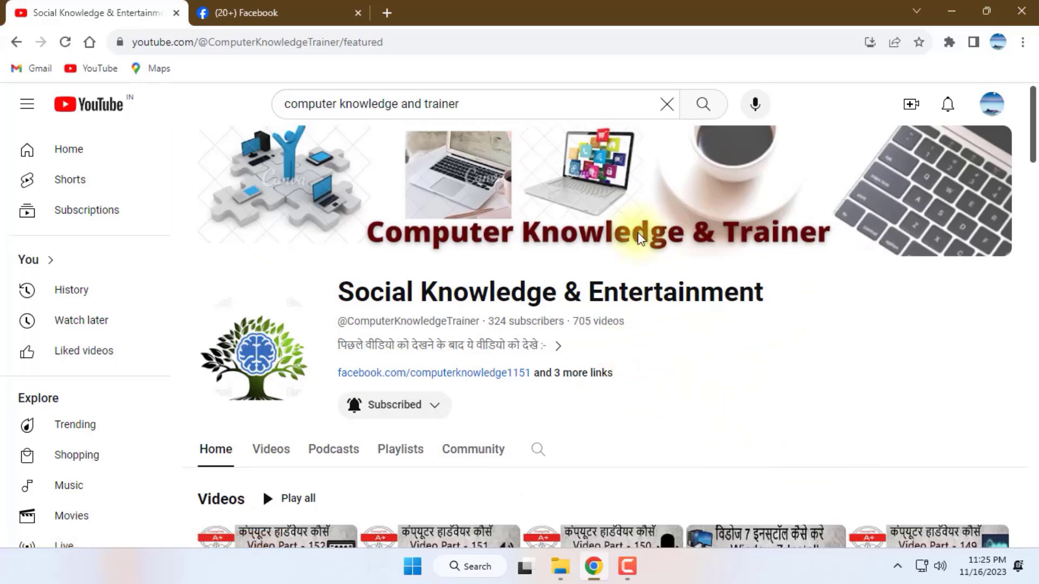
{"action": "scroll", "coordinate": [763, 363], "scroll_direction": "down", "scroll_amount": 9}
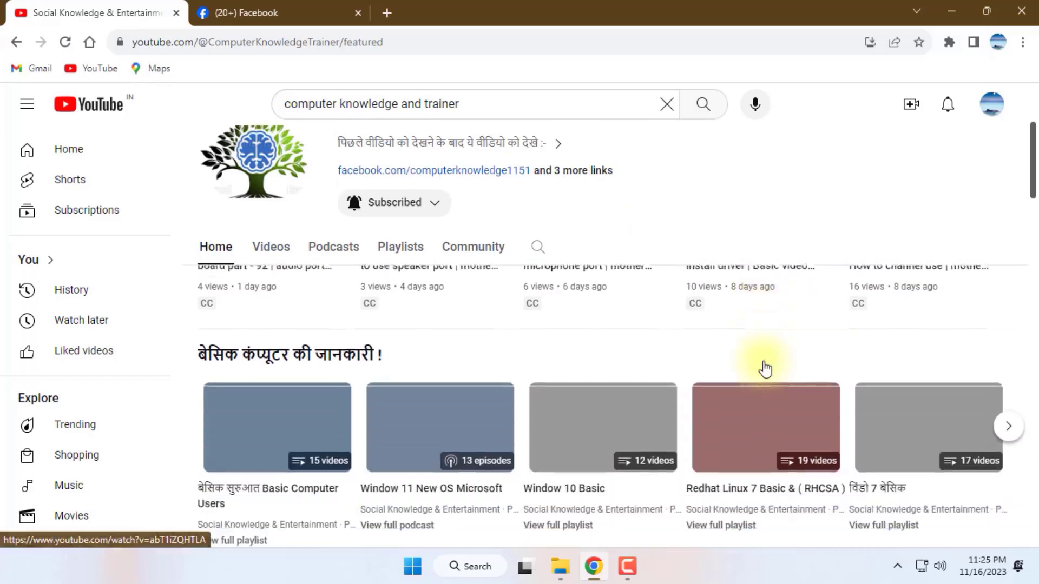
{"action": "scroll", "coordinate": [726, 401], "scroll_direction": "down", "scroll_amount": 14}
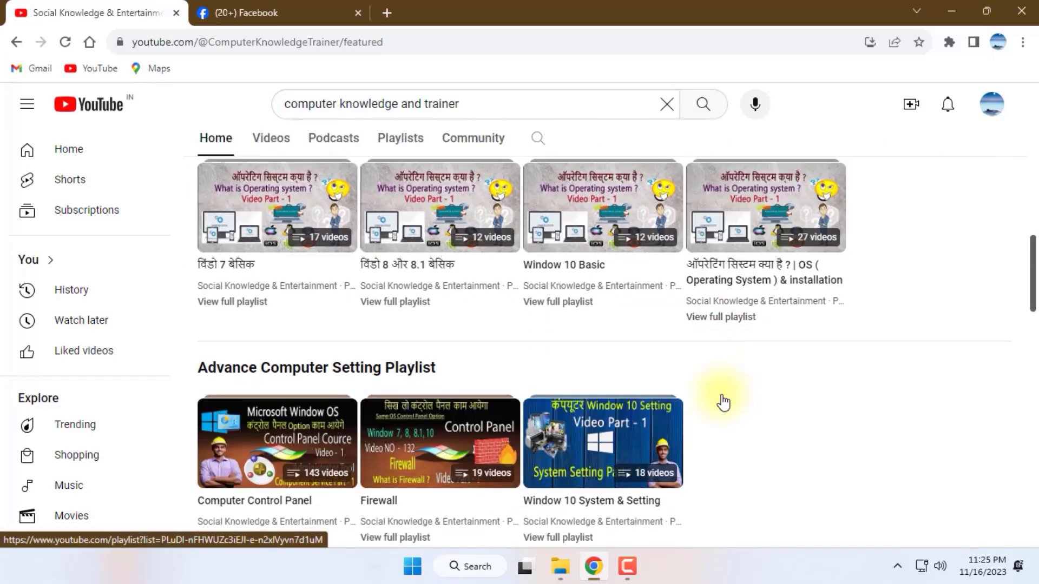
{"action": "scroll", "coordinate": [724, 401], "scroll_direction": "down", "scroll_amount": 10}
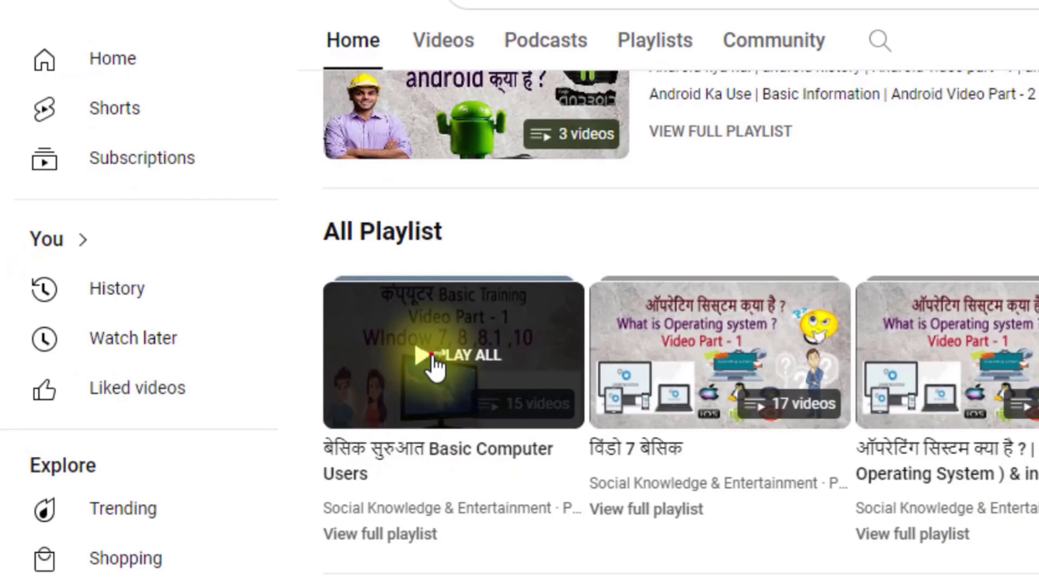
Play the Basic Computer Users playlist, view the video's description and comments, and return to the channel's Home page with the mini player closed.
{"action": "left_click", "coordinate": [435, 359]}
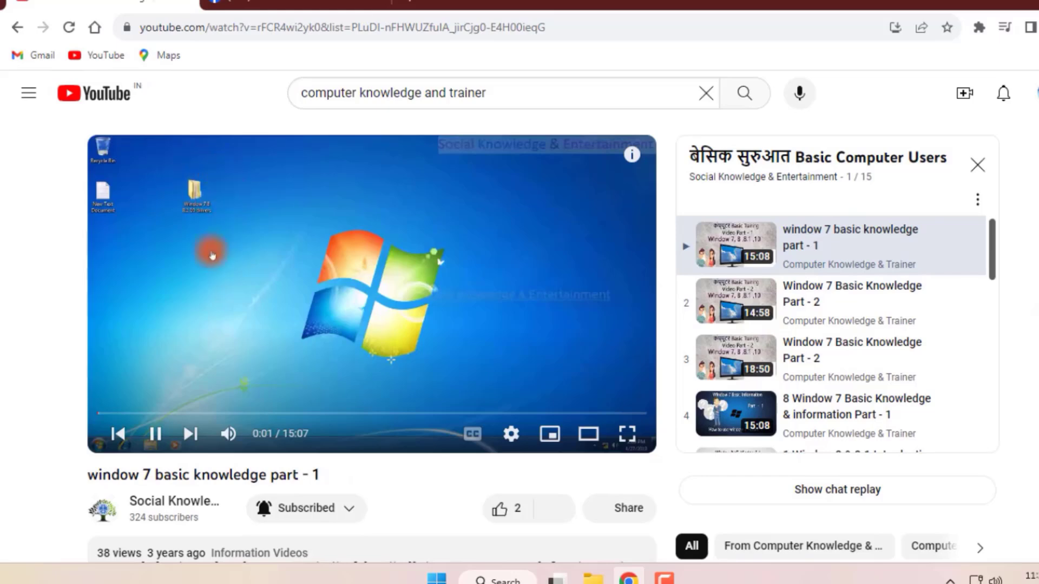
{"action": "scroll", "coordinate": [541, 336], "scroll_direction": "down", "scroll_amount": 3}
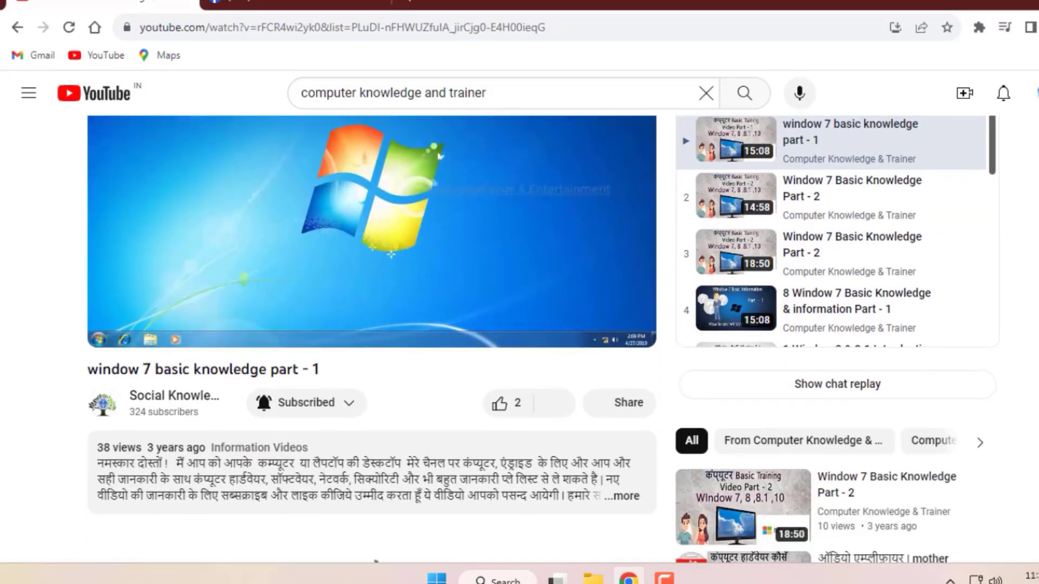
{"action": "scroll", "coordinate": [541, 336], "scroll_direction": "down", "scroll_amount": 3}
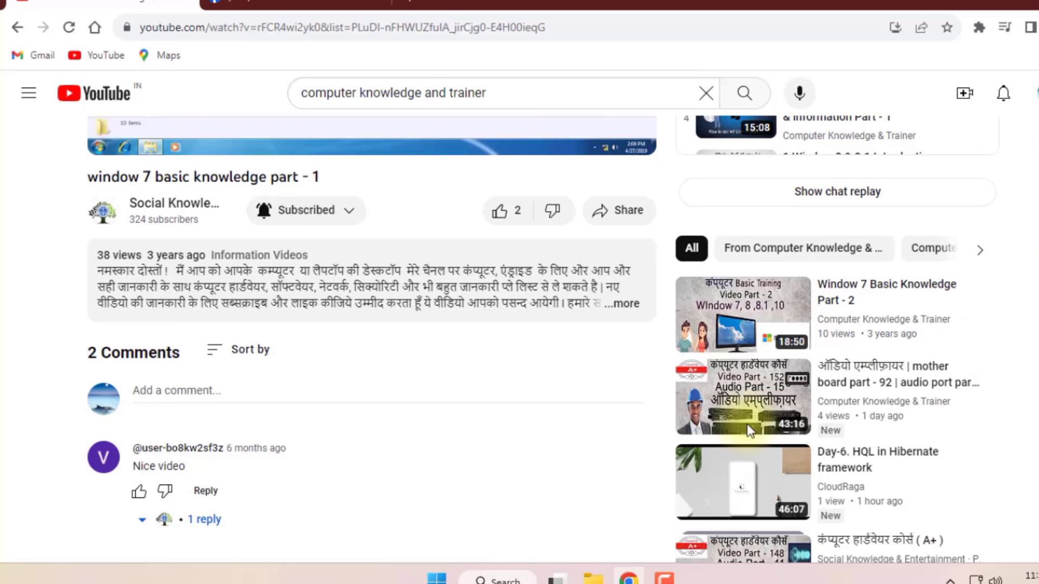
{"action": "left_click", "coordinate": [174, 204]}
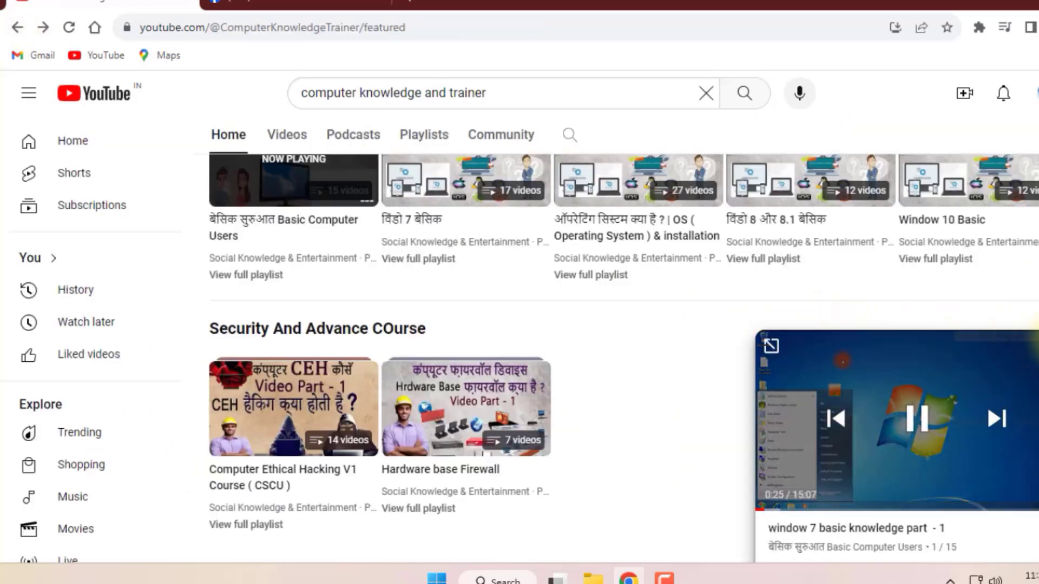
{"action": "left_click", "coordinate": [1037, 348]}
Look back through the Home page's playlist sections and highlight the channel name "Social Knowledge & Entertainment" in the header.
{"action": "scroll", "coordinate": [565, 364], "scroll_direction": "up", "scroll_amount": 9}
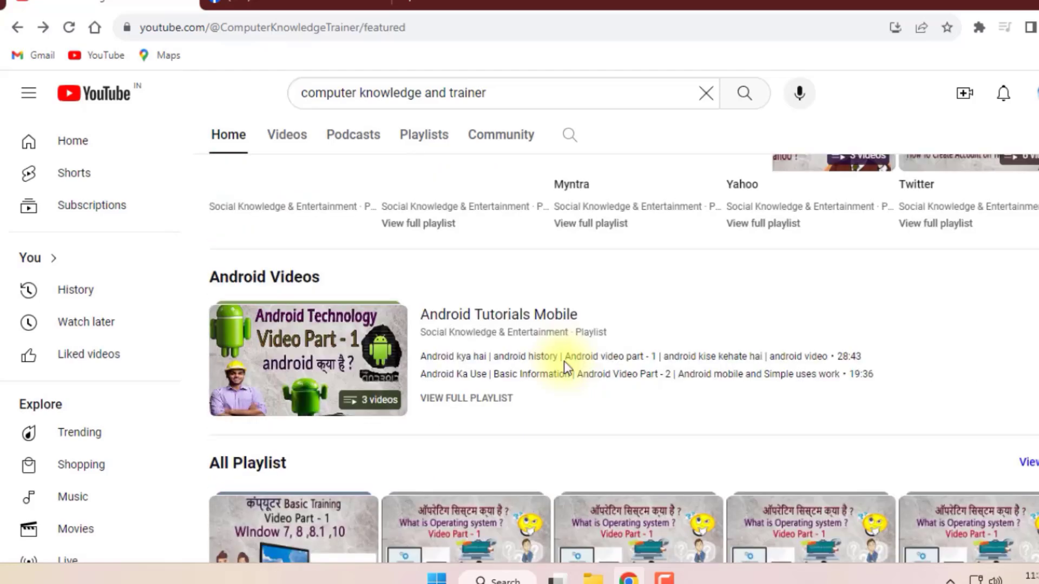
{"action": "scroll", "coordinate": [629, 333], "scroll_direction": "up", "scroll_amount": 6}
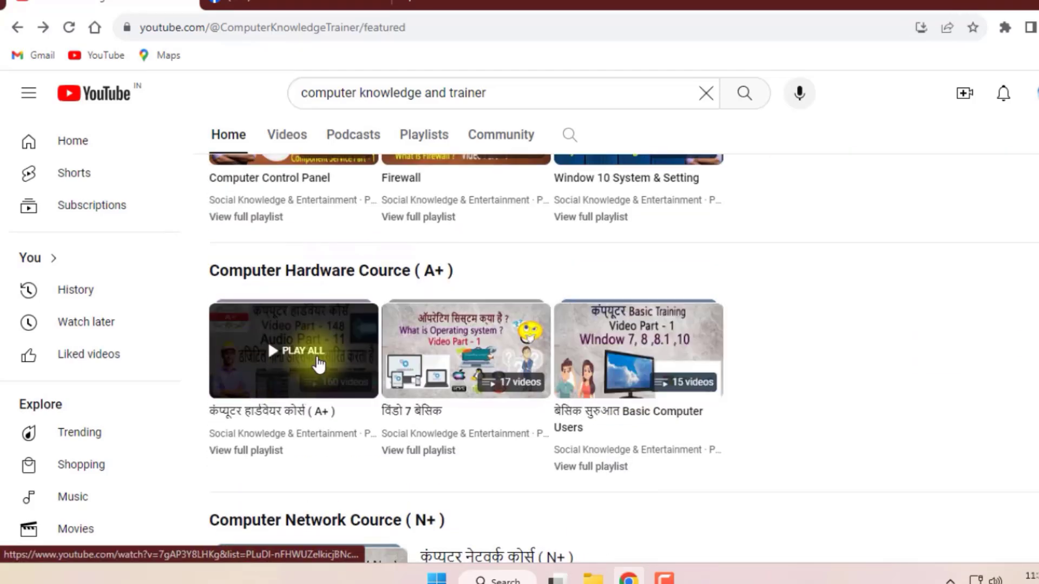
{"action": "scroll", "coordinate": [646, 379], "scroll_direction": "up", "scroll_amount": 15}
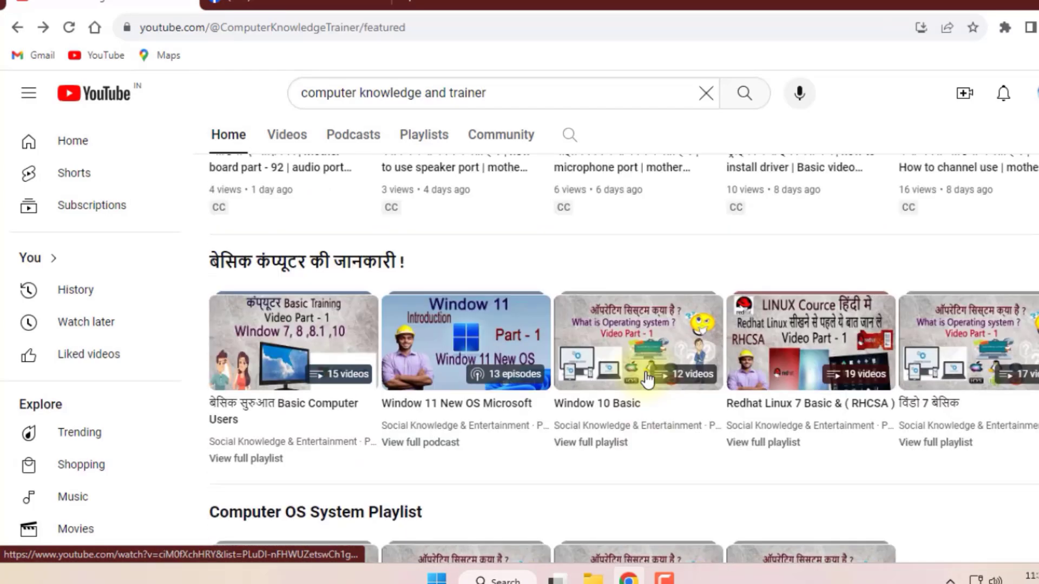
{"action": "scroll", "coordinate": [648, 380], "scroll_direction": "up", "scroll_amount": 2}
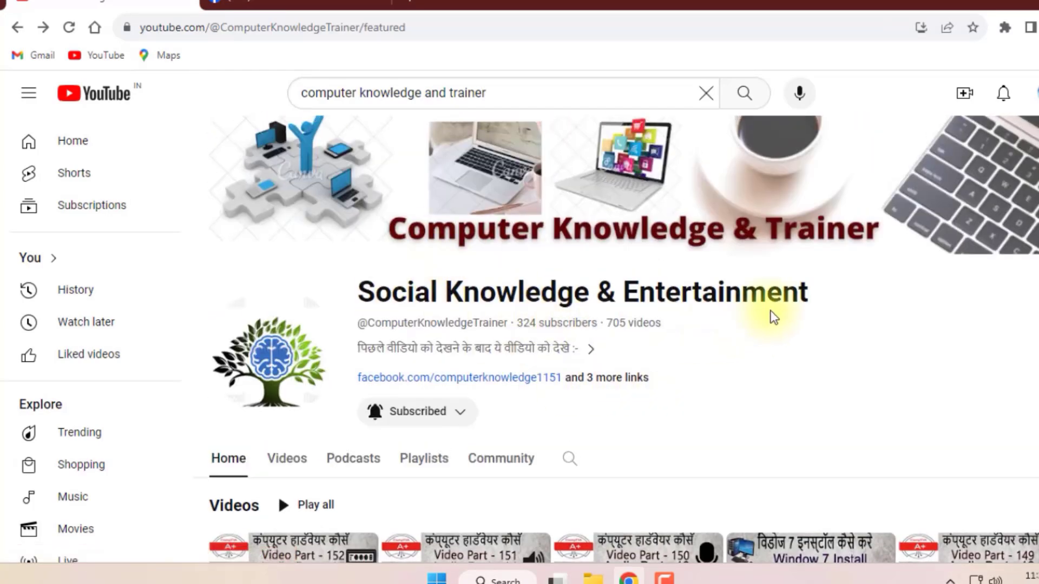
{"action": "left_click_drag", "start_coordinate": [810, 298], "coordinate": [355, 295]}
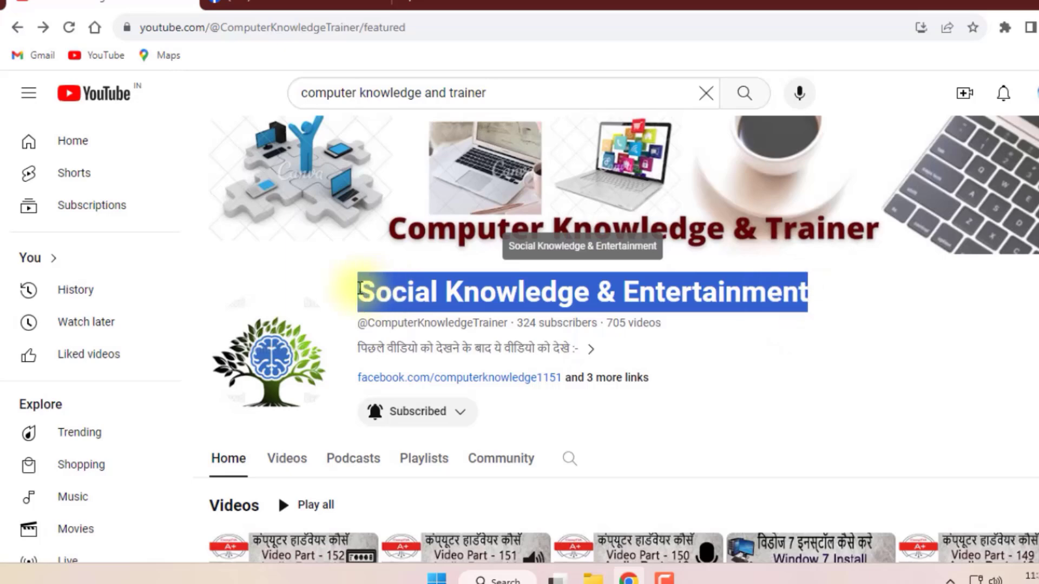
{"action": "left_click", "coordinate": [855, 320]}
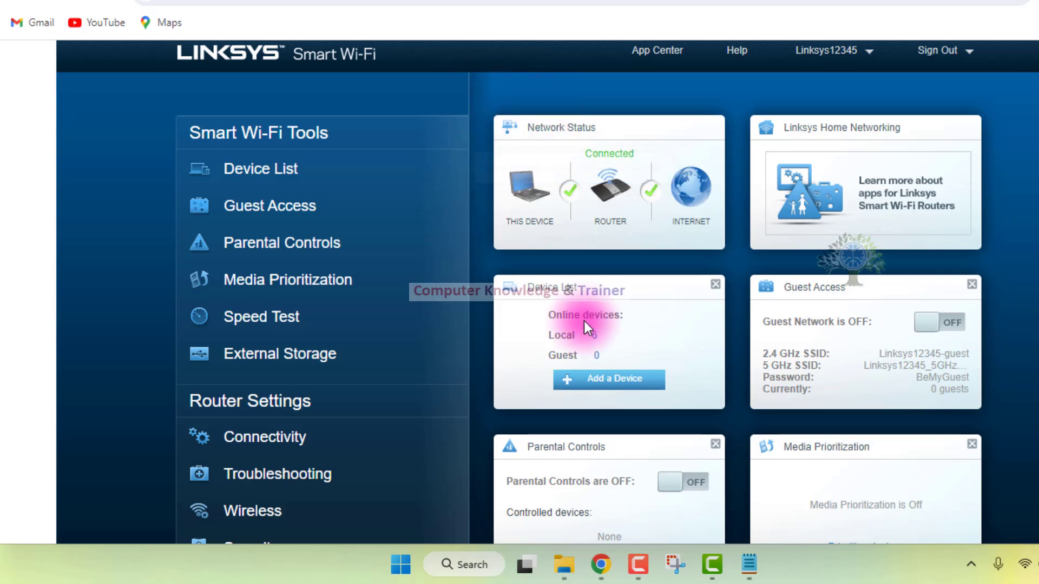
Examine the Linksys Smart Wi-Fi dashboard of the EA4500 router, including its Smart Wi-Fi Tools and Router Settings.
{"action": "scroll", "coordinate": [579, 298], "scroll_direction": "down", "scroll_amount": 5}
{"action": "scroll", "coordinate": [575, 303], "scroll_direction": "up", "scroll_amount": 5}
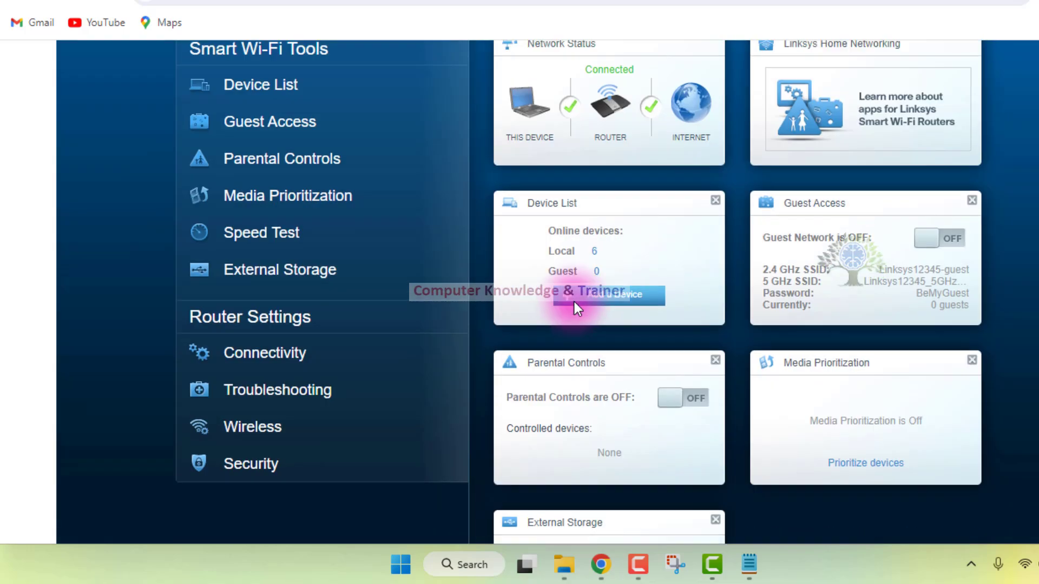
{"action": "scroll", "coordinate": [565, 303], "scroll_direction": "up", "scroll_amount": 3}
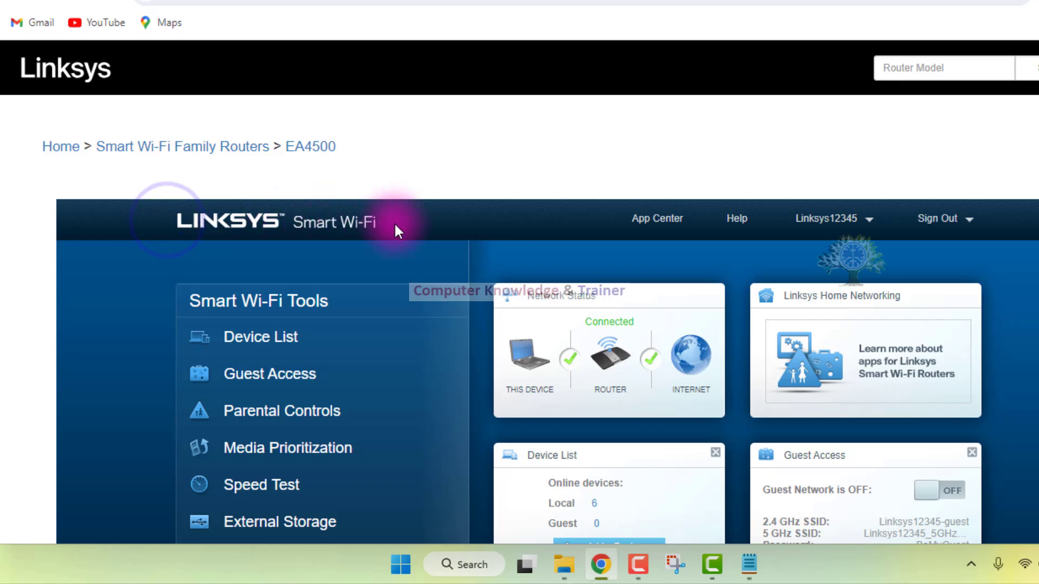
{"action": "scroll", "coordinate": [520, 269], "scroll_direction": "down", "scroll_amount": 2}
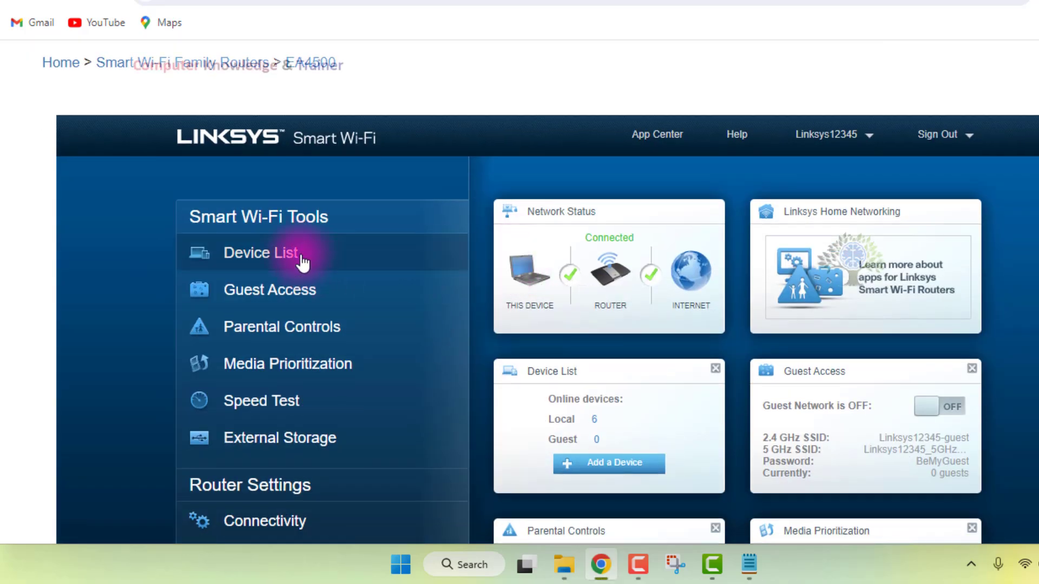
Open the router's Device List, look through the devices on My Network, and close the list.
{"action": "scroll", "coordinate": [560, 245], "scroll_direction": "down", "scroll_amount": 3}
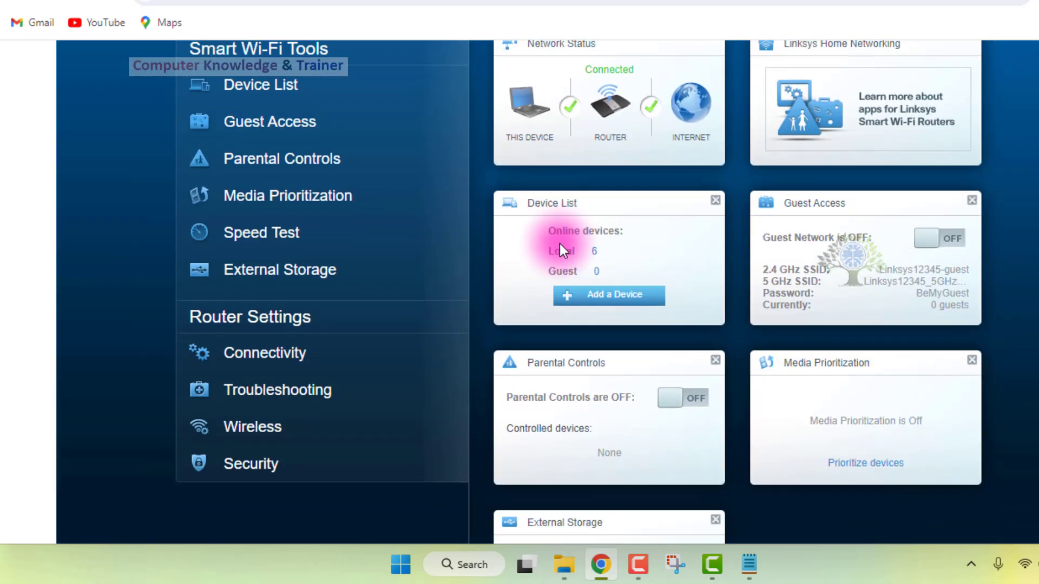
{"action": "scroll", "coordinate": [562, 271], "scroll_direction": "up", "scroll_amount": 2}
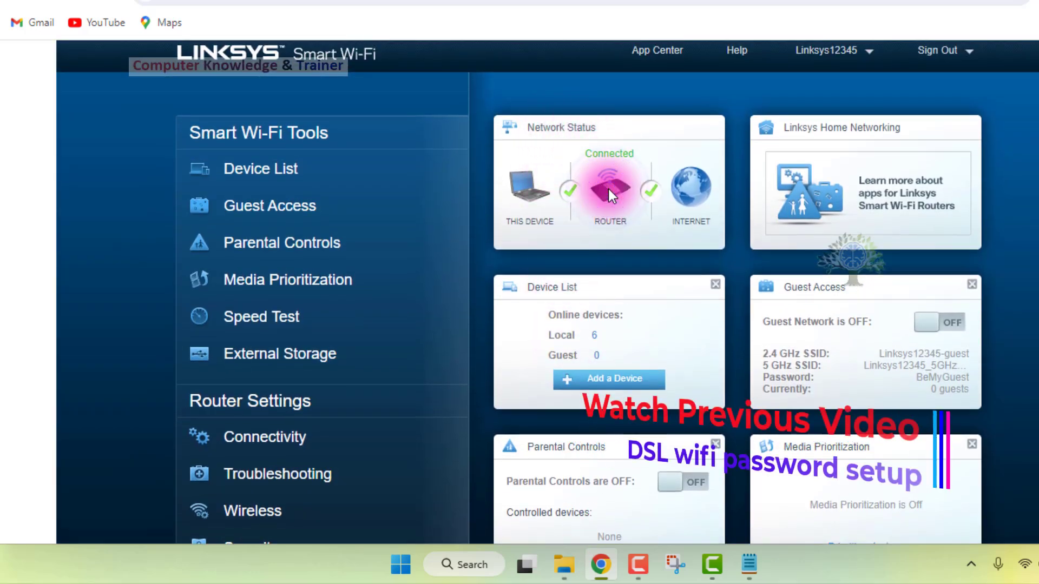
{"action": "scroll", "coordinate": [608, 189], "scroll_direction": "down", "scroll_amount": 2}
{"action": "scroll", "coordinate": [610, 195], "scroll_direction": "up", "scroll_amount": 3}
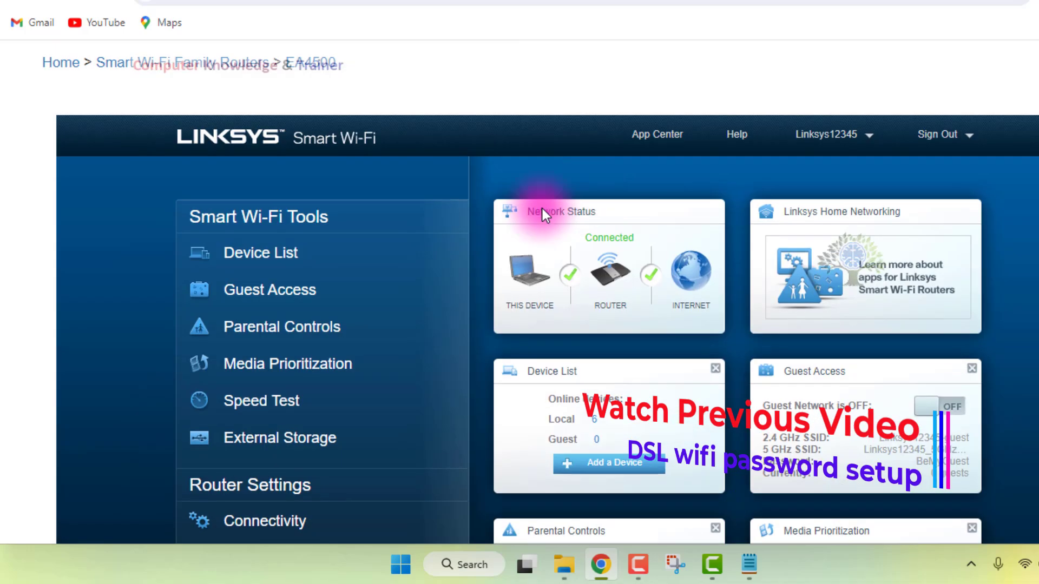
{"action": "left_click", "coordinate": [304, 255]}
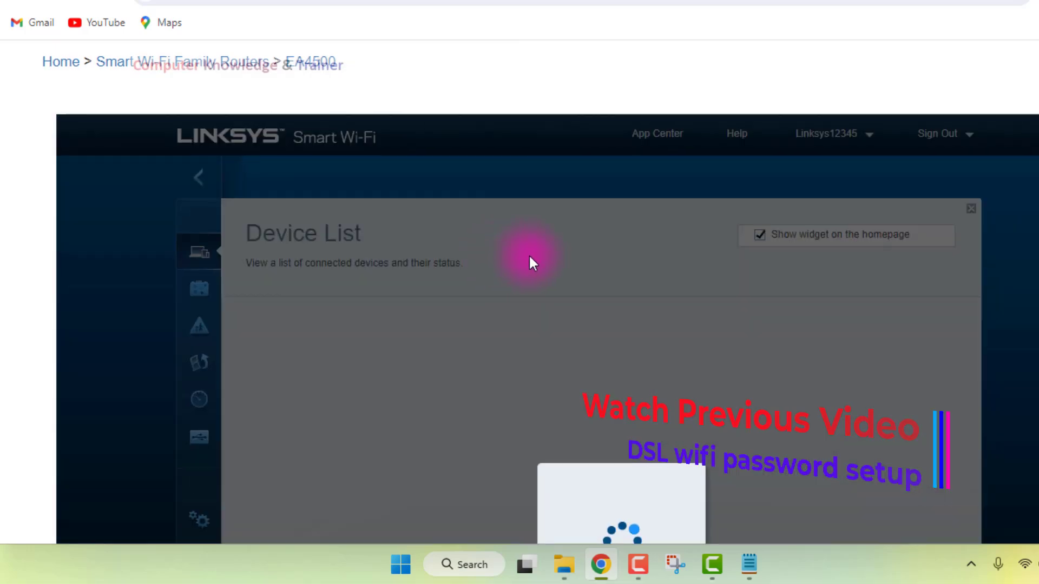
{"action": "scroll", "coordinate": [528, 255], "scroll_direction": "down", "scroll_amount": 2}
{"action": "scroll", "coordinate": [529, 255], "scroll_direction": "down", "scroll_amount": 4}
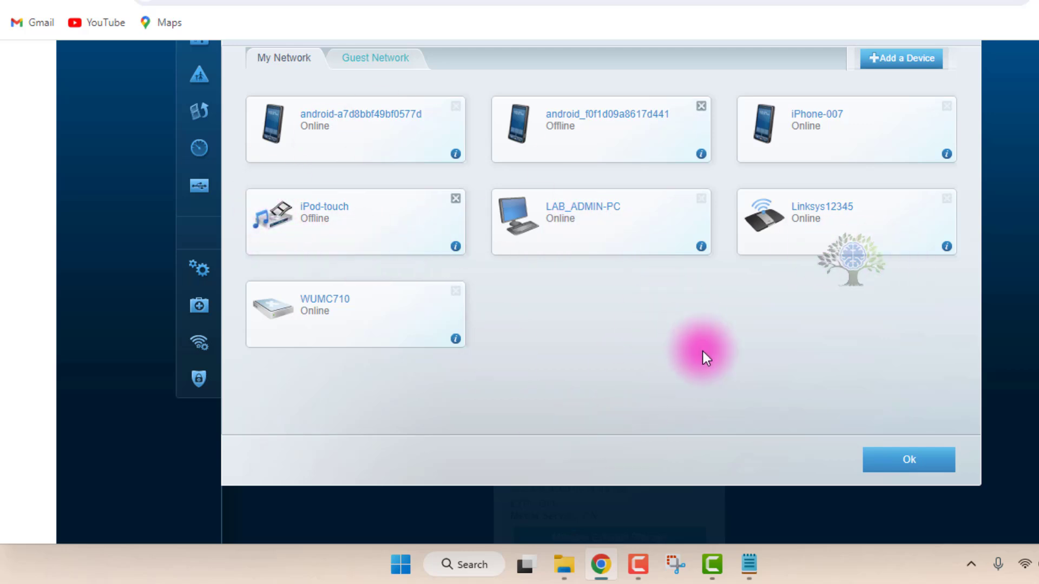
{"action": "scroll", "coordinate": [702, 351], "scroll_direction": "up", "scroll_amount": 1}
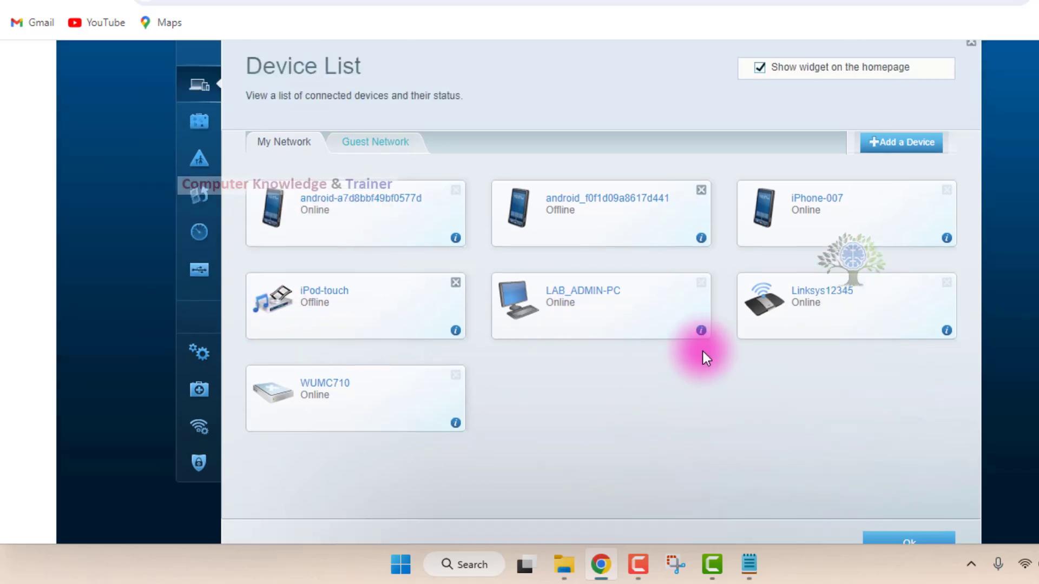
{"action": "scroll", "coordinate": [703, 352], "scroll_direction": "down", "scroll_amount": 1}
{"action": "left_click", "coordinate": [899, 468]}
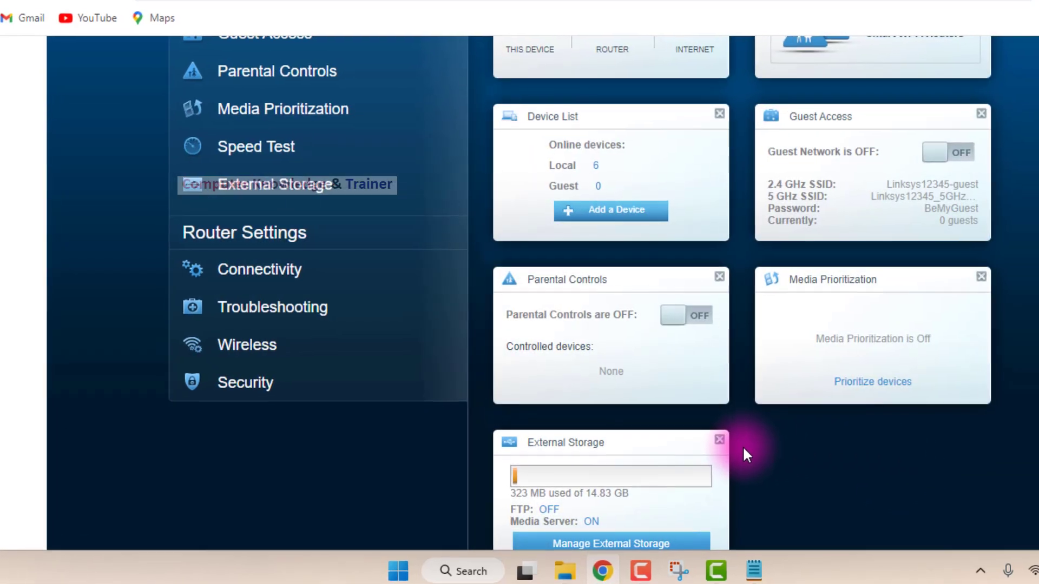
Open the Connectivity router settings and look over the page from its header down to the Basic settings.
{"action": "left_click", "coordinate": [249, 272]}
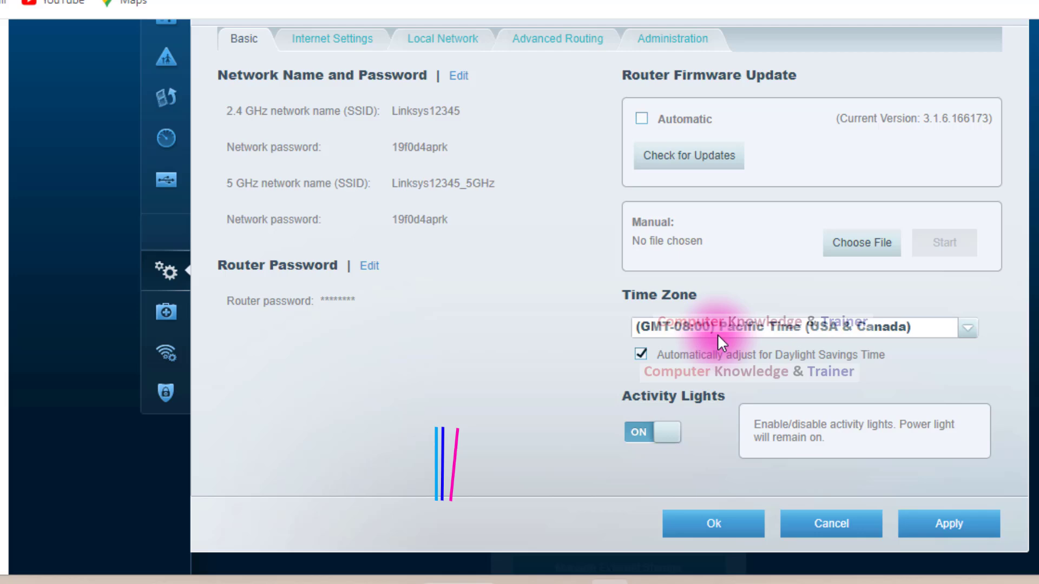
{"action": "scroll", "coordinate": [505, 247], "scroll_direction": "up", "scroll_amount": 3}
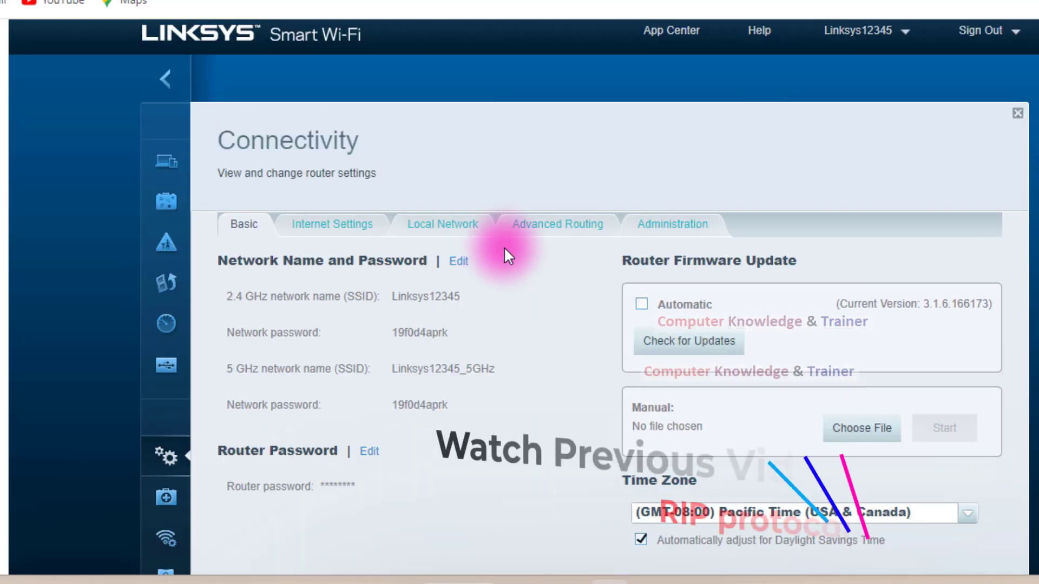
{"action": "scroll", "coordinate": [505, 246], "scroll_direction": "up", "scroll_amount": 2}
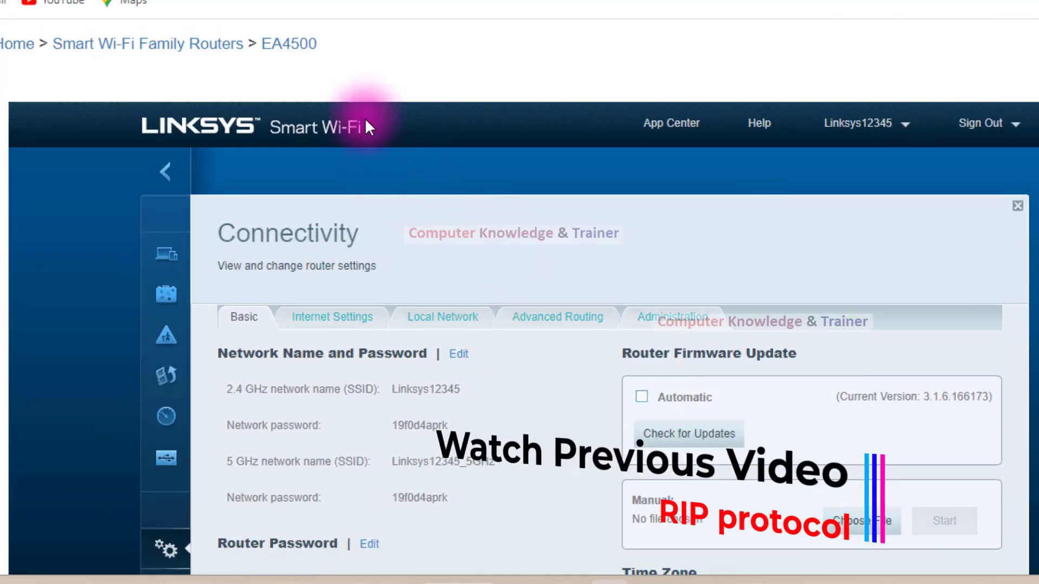
{"action": "left_click", "coordinate": [366, 131]}
{"action": "scroll", "coordinate": [514, 227], "scroll_direction": "down", "scroll_amount": 2}
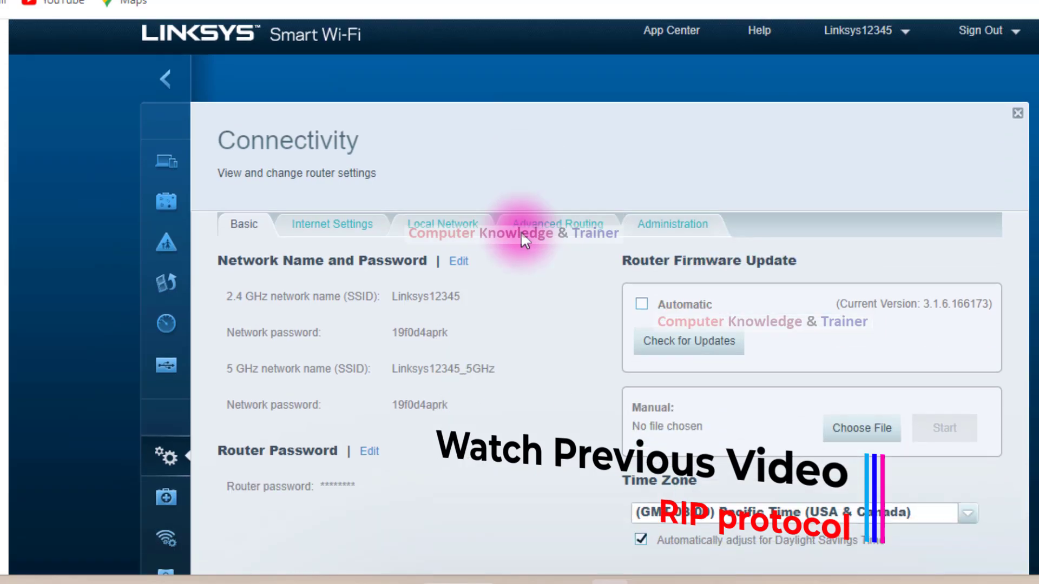
{"action": "scroll", "coordinate": [379, 184], "scroll_direction": "up", "scroll_amount": 4}
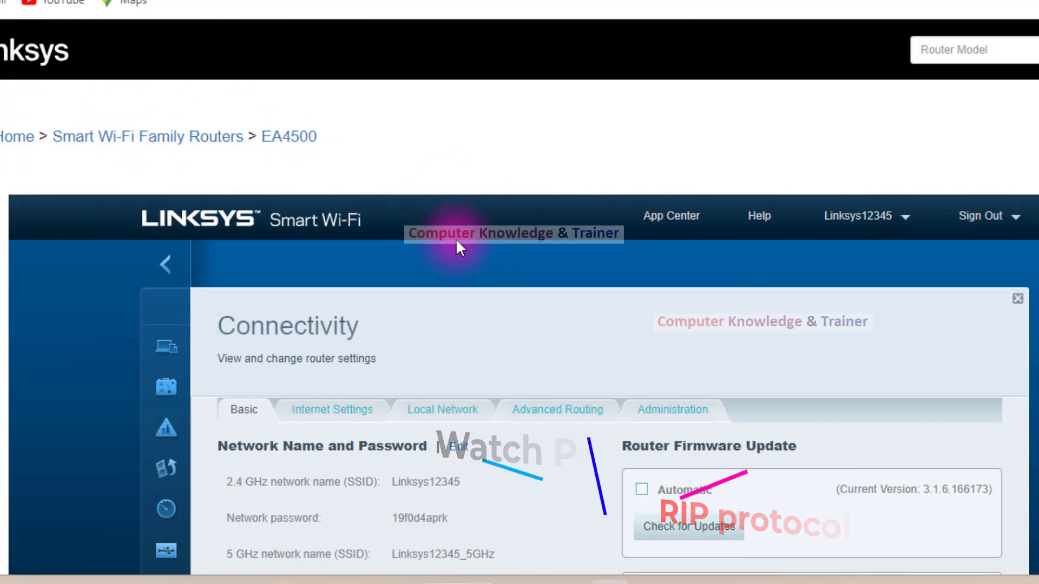
{"action": "scroll", "coordinate": [557, 310], "scroll_direction": "down", "scroll_amount": 4}
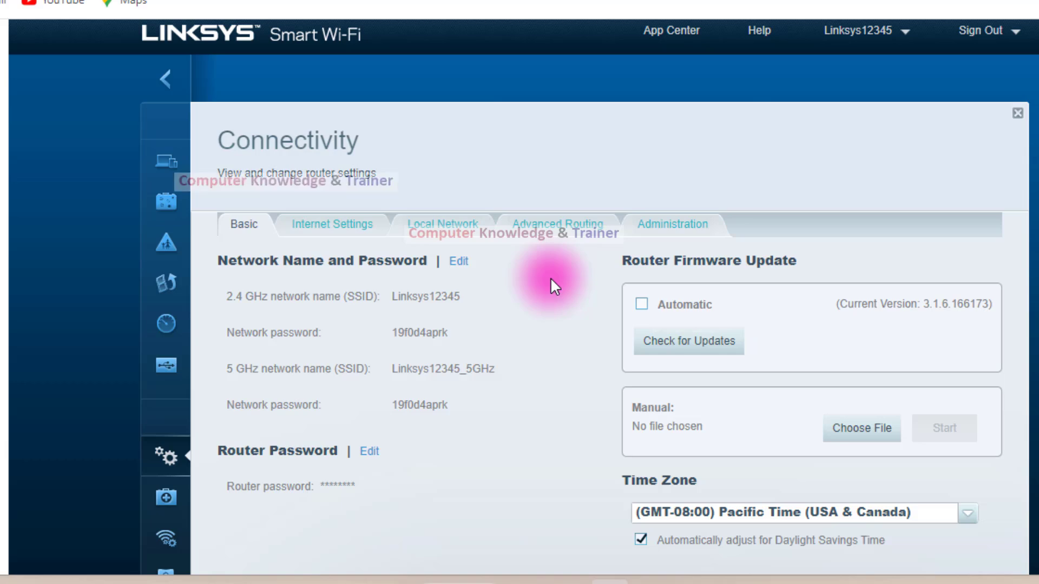
Examine the Basic connectivity settings, including network names and passwords, router password, firmware update, time zone and activity lights.
{"action": "scroll", "coordinate": [551, 277], "scroll_direction": "down", "scroll_amount": 2}
{"action": "scroll", "coordinate": [551, 277], "scroll_direction": "up", "scroll_amount": 4}
{"action": "scroll", "coordinate": [551, 277], "scroll_direction": "down", "scroll_amount": 4}
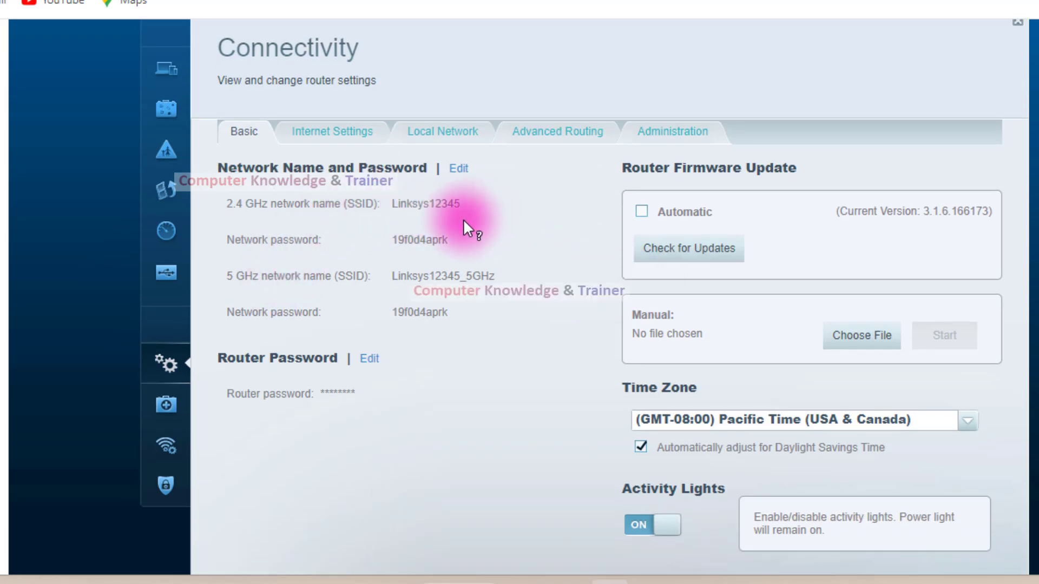
{"action": "left_click", "coordinate": [222, 203]}
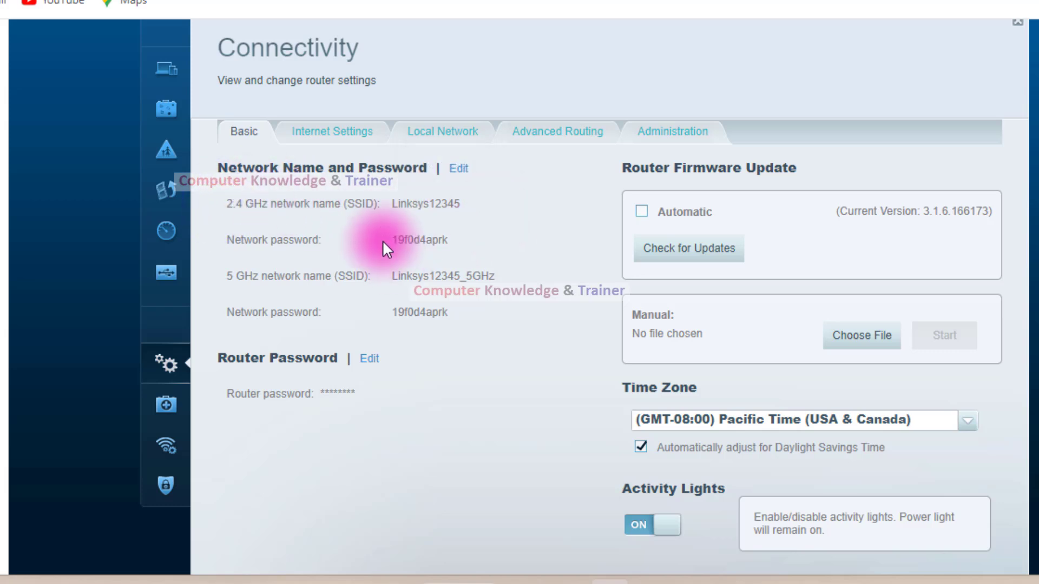
{"action": "scroll", "coordinate": [385, 333], "scroll_direction": "down", "scroll_amount": 2}
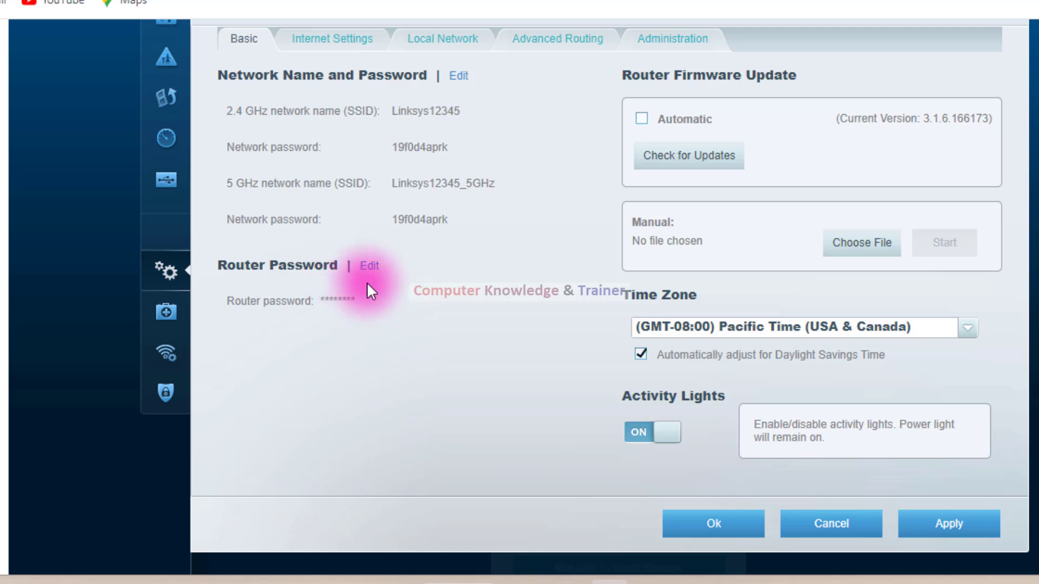
{"action": "scroll", "coordinate": [489, 342], "scroll_direction": "down", "scroll_amount": 2}
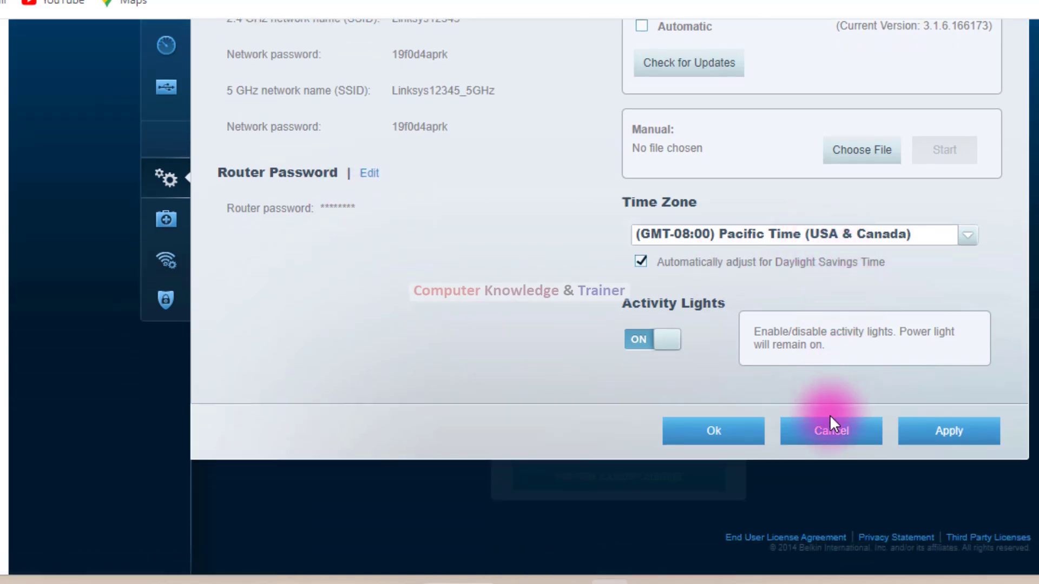
{"action": "scroll", "coordinate": [650, 379], "scroll_direction": "up", "scroll_amount": 7}
{"action": "scroll", "coordinate": [748, 374], "scroll_direction": "down", "scroll_amount": 4}
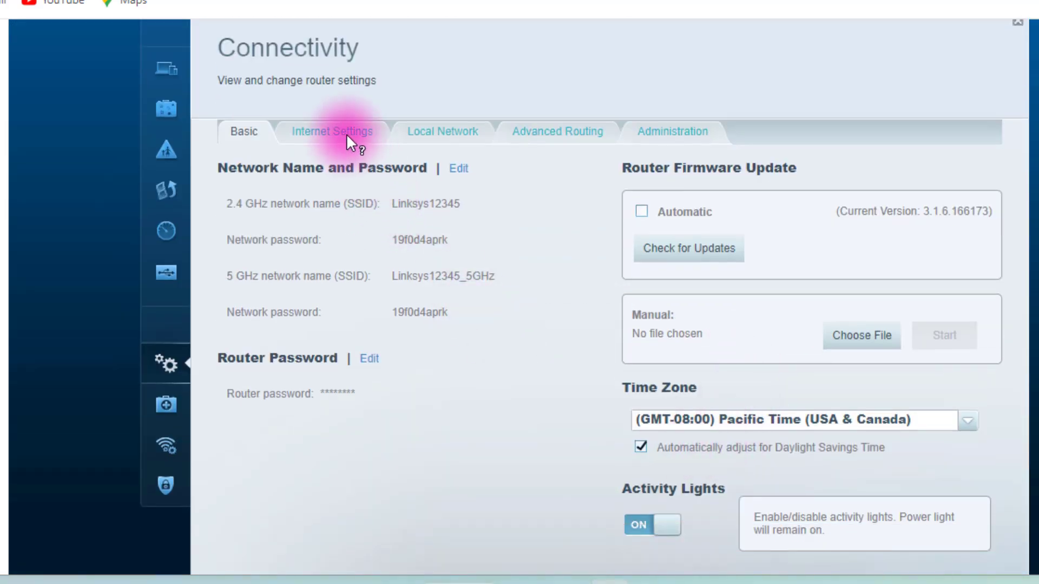
Open the Internet Settings and make the IPv4 Type of Internet Connection editable.
{"action": "left_click", "coordinate": [329, 131]}
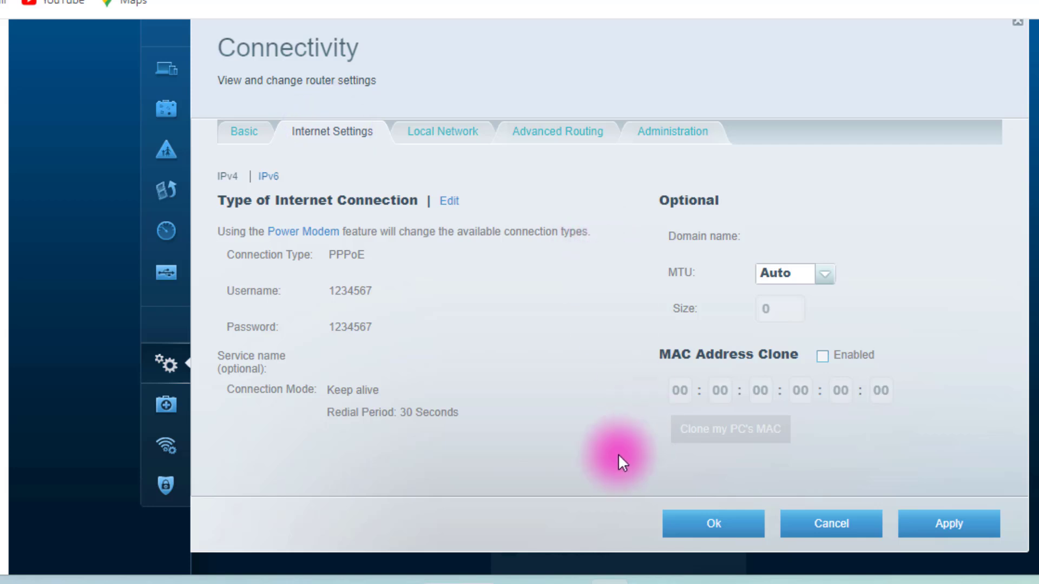
{"action": "left_click", "coordinate": [402, 265]}
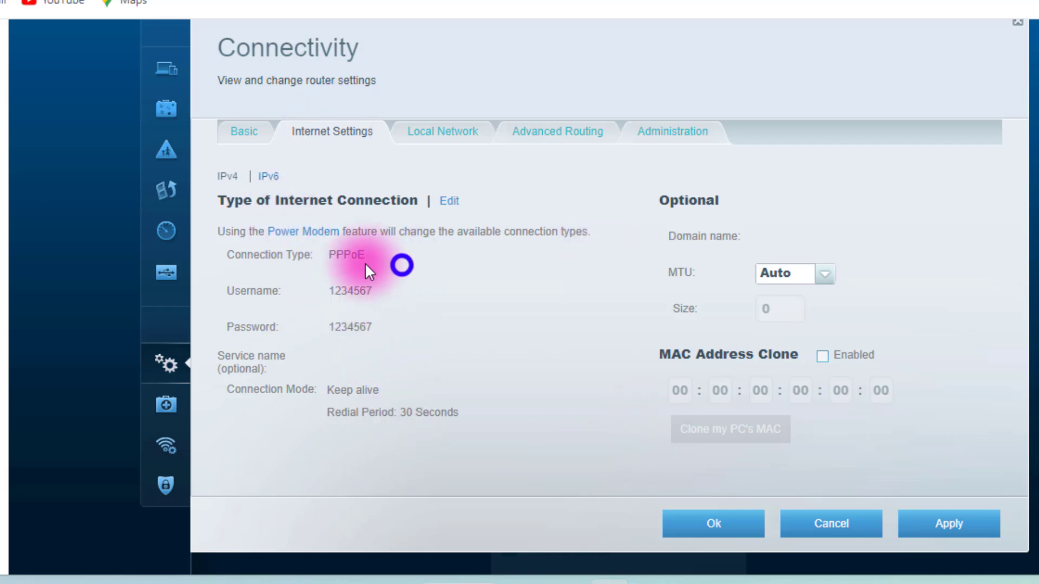
{"action": "left_click", "coordinate": [449, 205]}
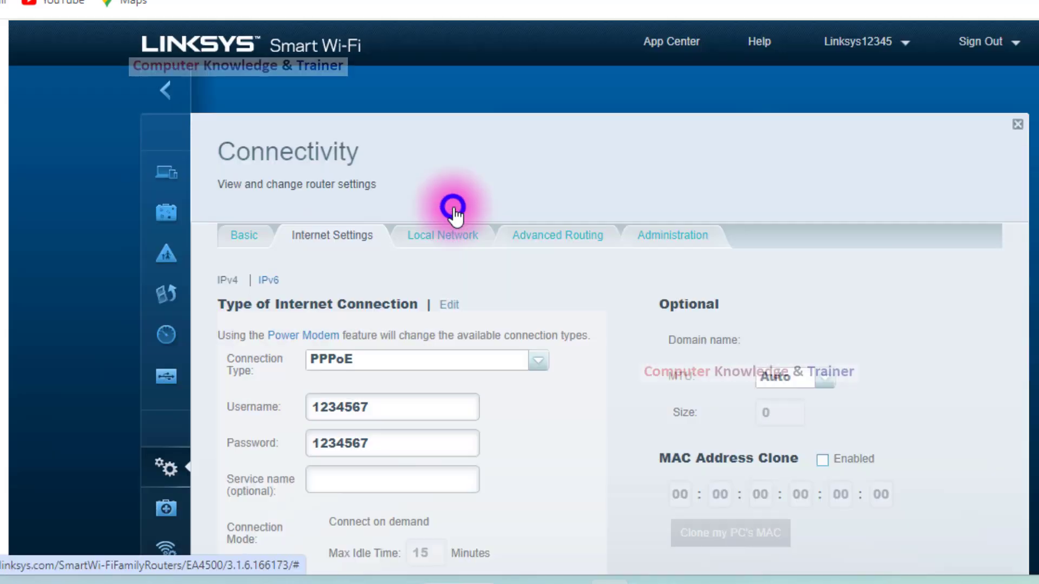
{"action": "scroll", "coordinate": [615, 364], "scroll_direction": "down", "scroll_amount": 3}
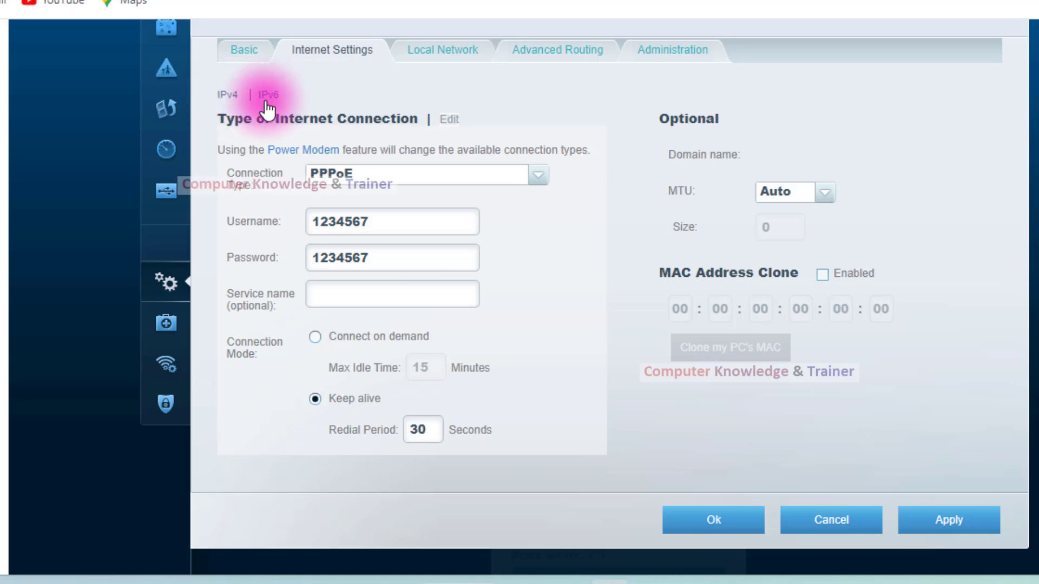
Reload the IPv4 settings, reopen the internet connection for editing and choose PPPoE as the connection type.
{"action": "left_click", "coordinate": [231, 100]}
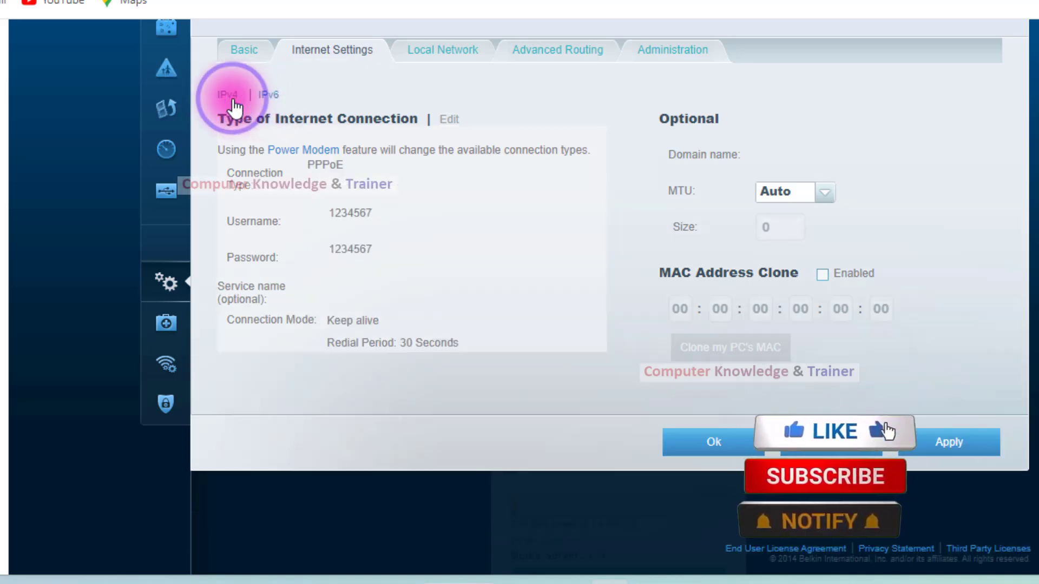
{"action": "left_click", "coordinate": [445, 117]}
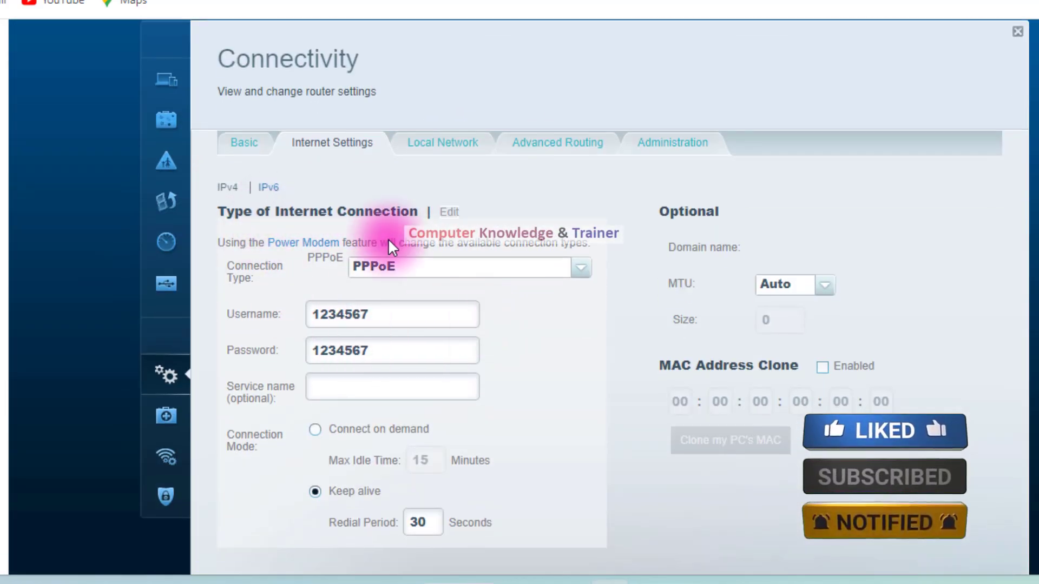
{"action": "scroll", "coordinate": [390, 243], "scroll_direction": "down", "scroll_amount": 2}
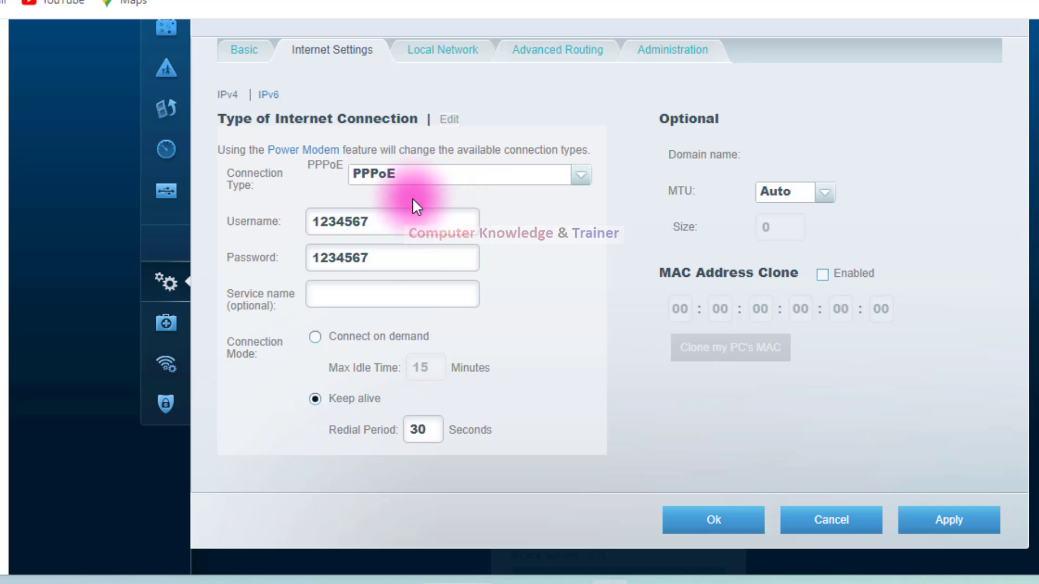
{"action": "left_click", "coordinate": [575, 176]}
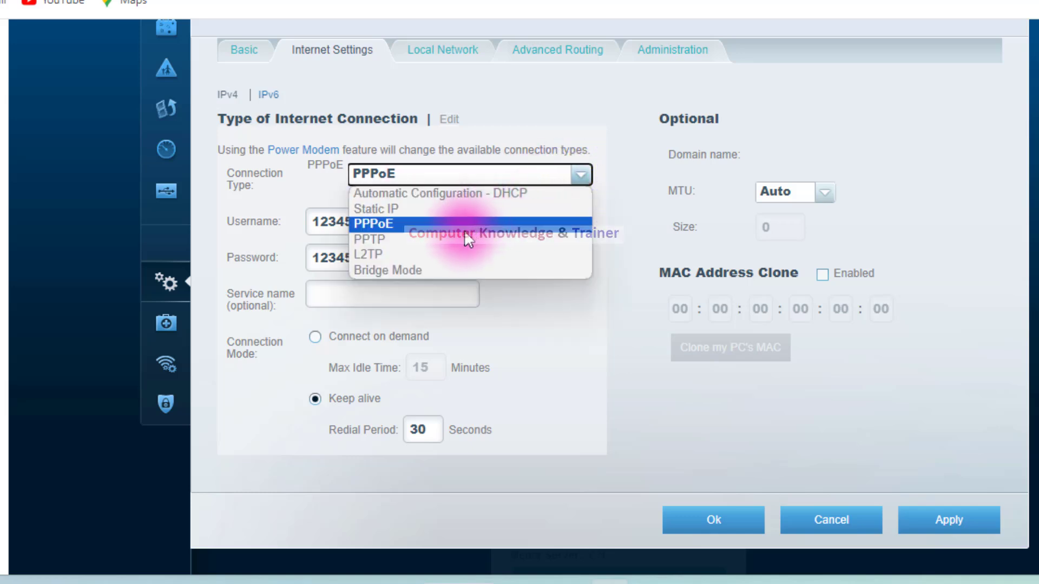
{"action": "left_click", "coordinate": [453, 222]}
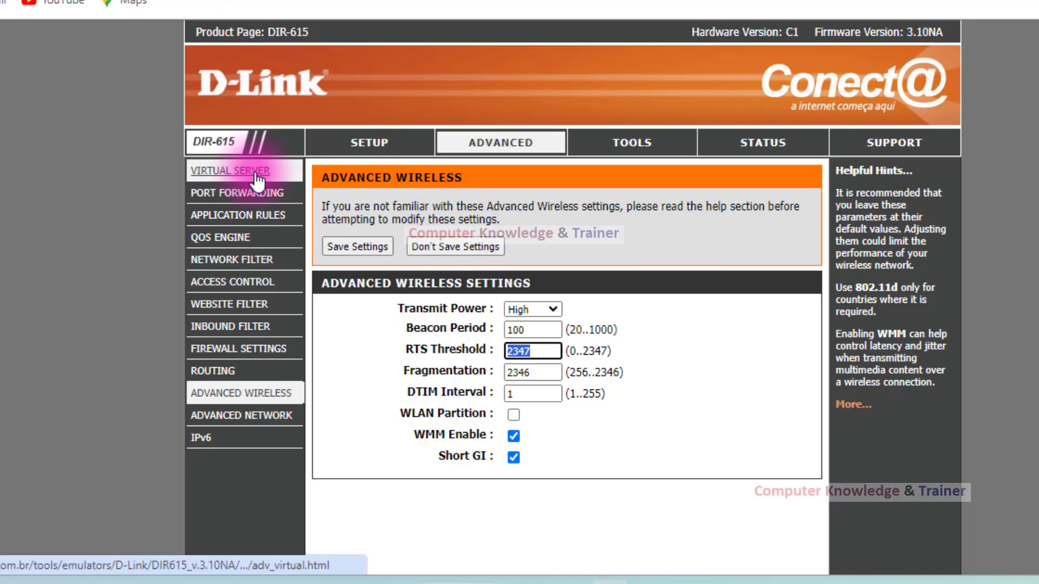
Open the manual internet connection setup on the D-Link DIR-615 page and view its available connection types.
{"action": "left_click", "coordinate": [334, 137]}
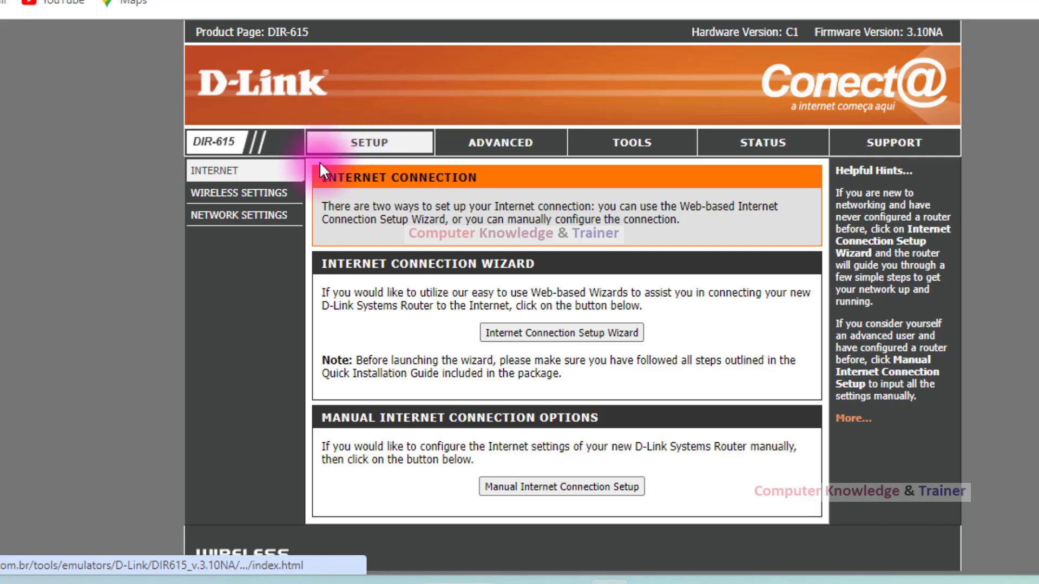
{"action": "left_click", "coordinate": [489, 480]}
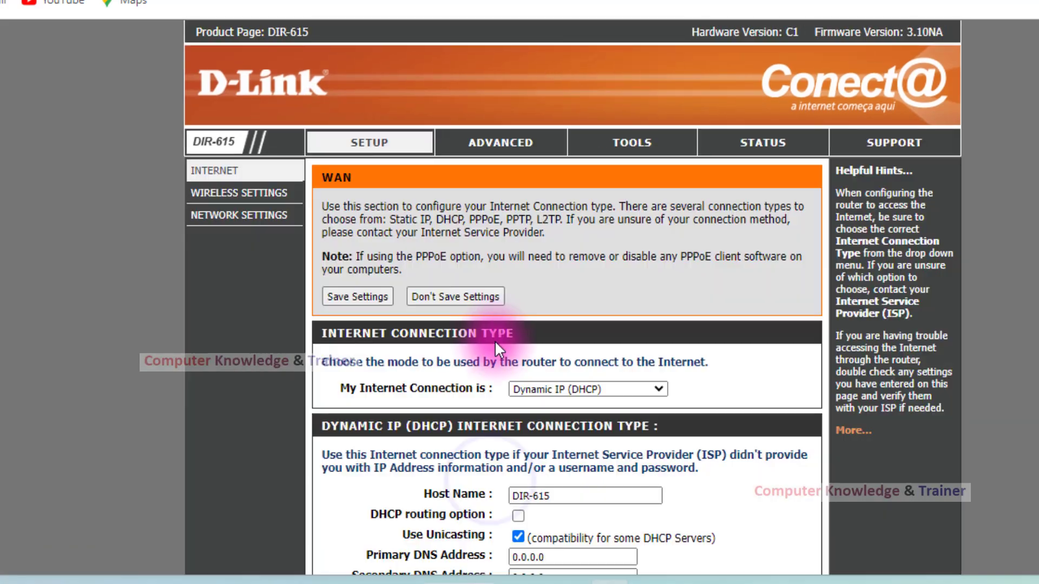
{"action": "scroll", "coordinate": [488, 287], "scroll_direction": "down", "scroll_amount": 3}
{"action": "left_click", "coordinate": [548, 203]}
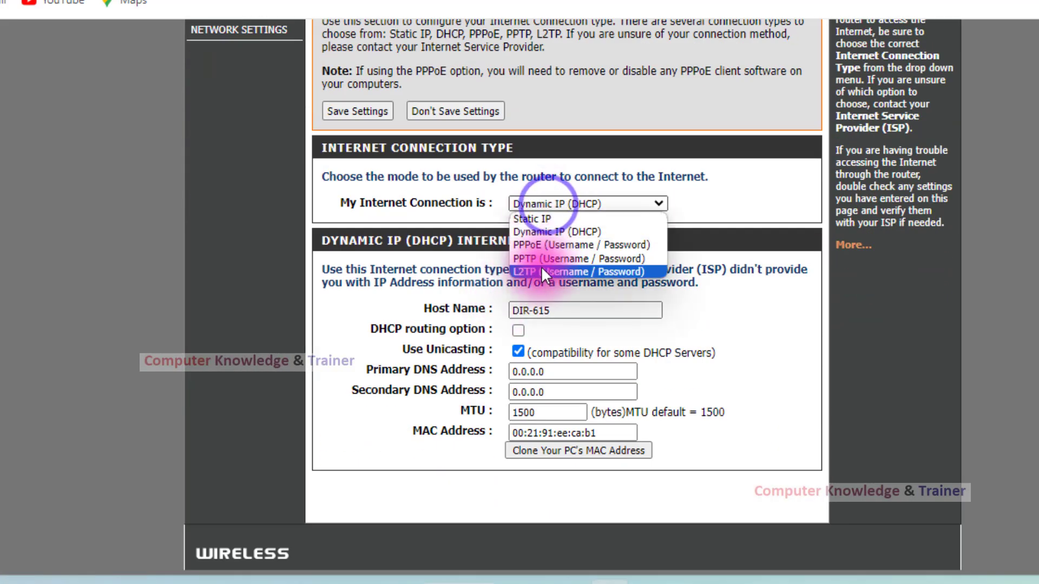
{"action": "left_click", "coordinate": [715, 199]}
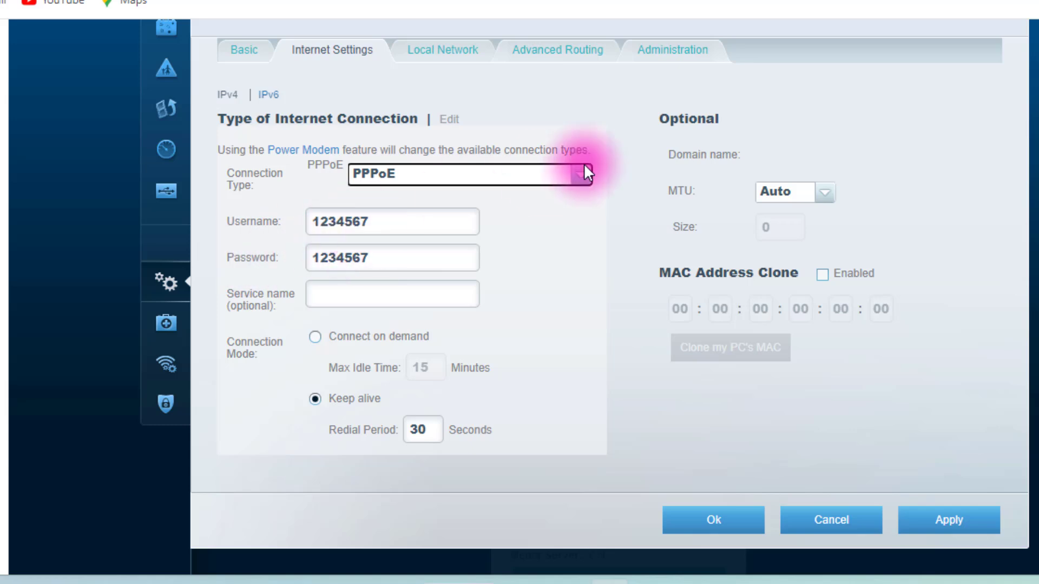
Replace the PPPoE username with the internet account's username.
{"action": "left_click", "coordinate": [399, 224]}
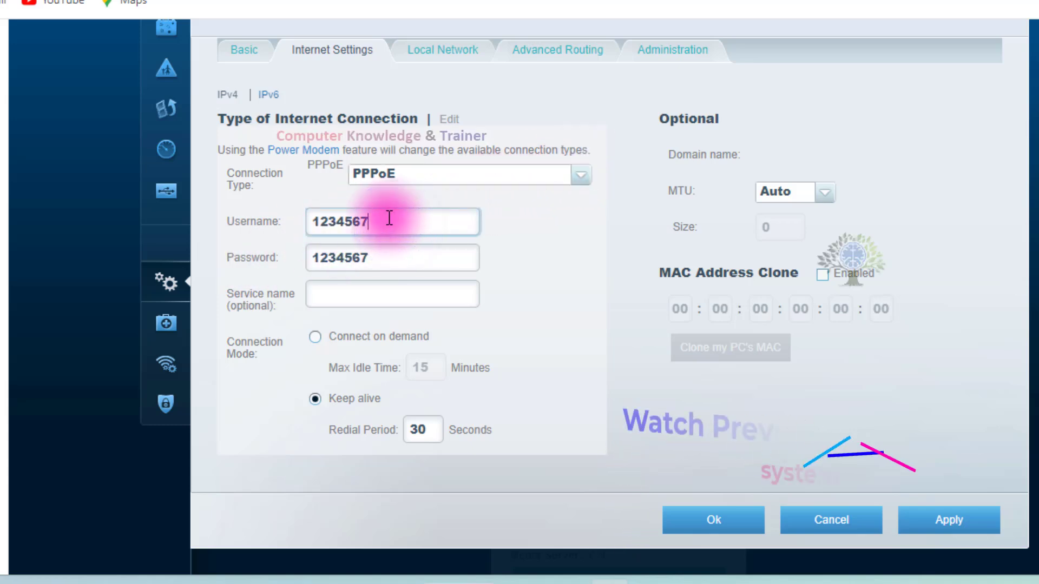
{"action": "left_click_drag", "start_coordinate": [390, 219], "coordinate": [299, 222]}
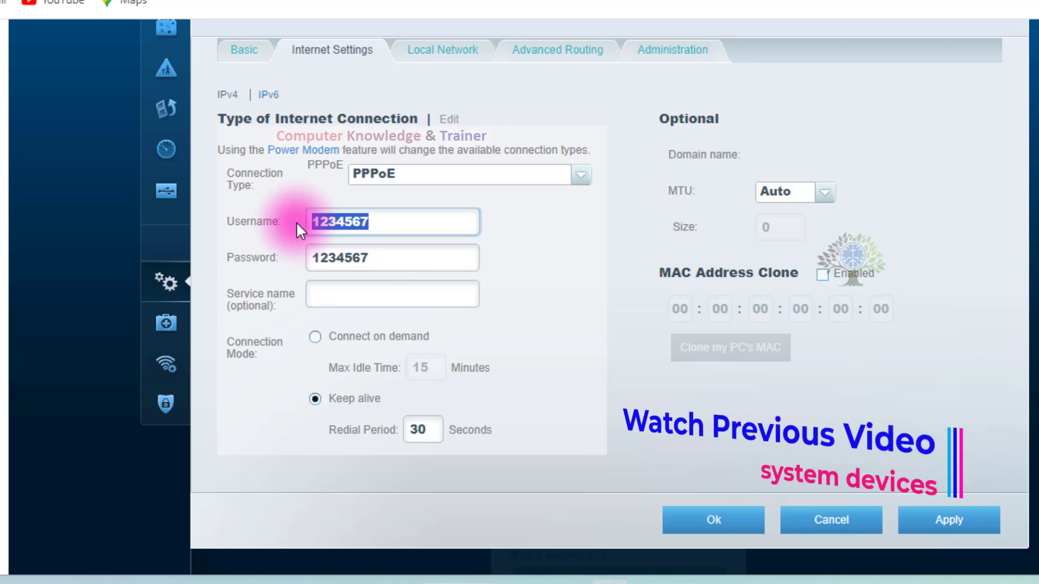
{"action": "type", "text": "har"}
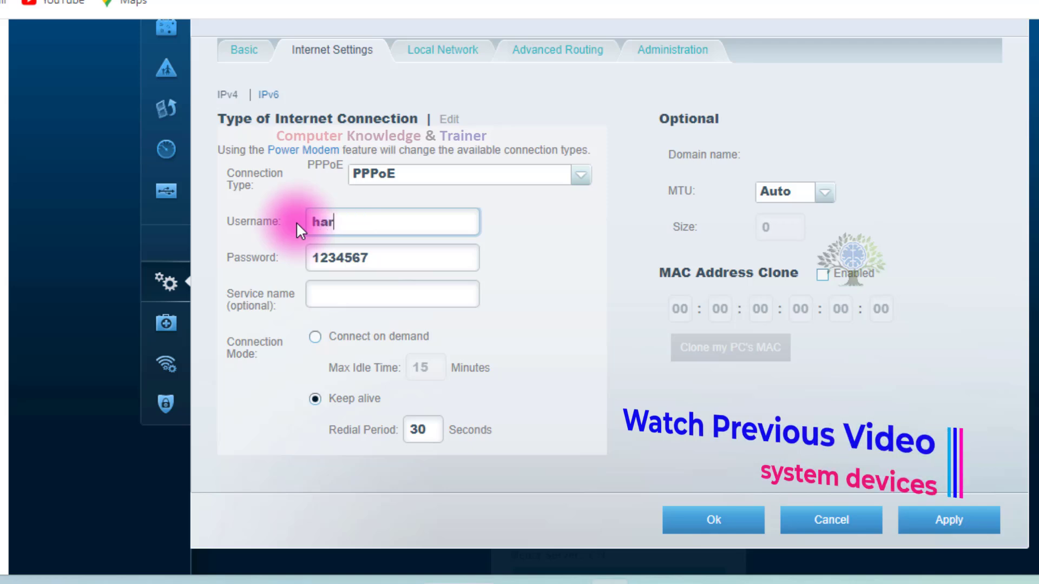
{"action": "type", "text": "sh"}
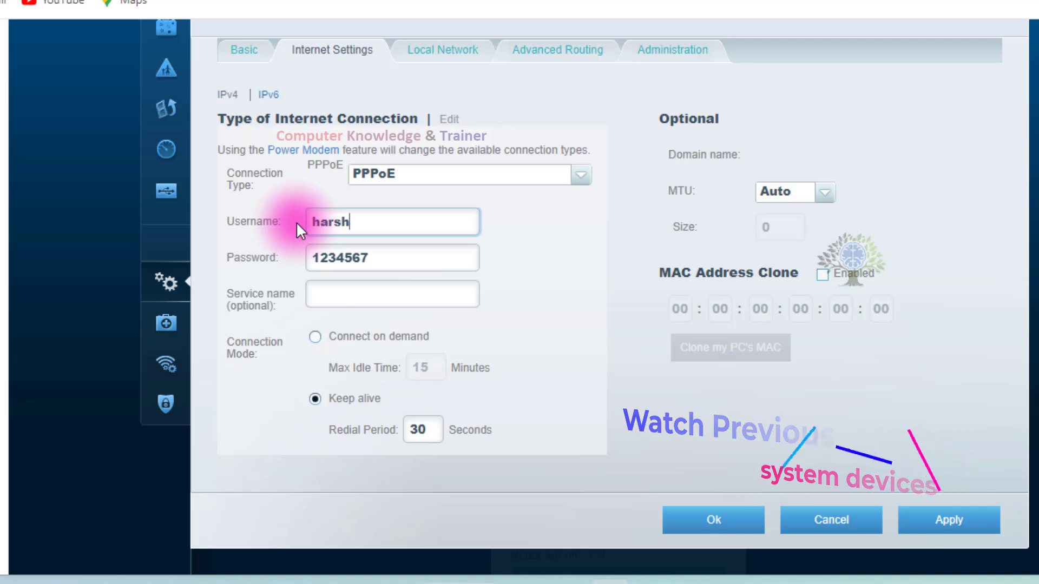
{"action": "type", "text": "3434"}
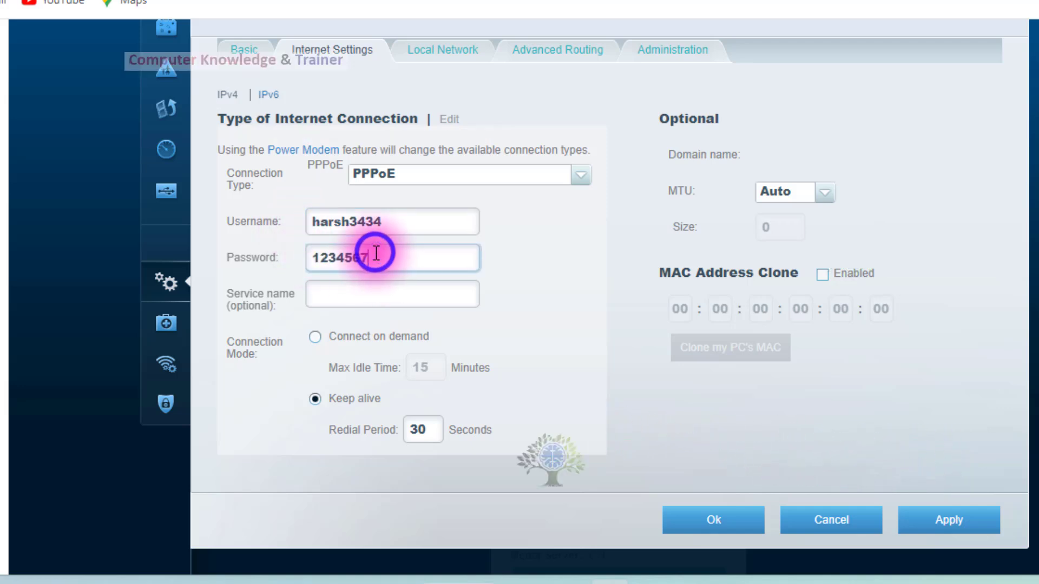
Replace the PPPoE password with the internet account's password and review both credential fields.
{"action": "left_click_drag", "start_coordinate": [376, 258], "coordinate": [308, 255]}
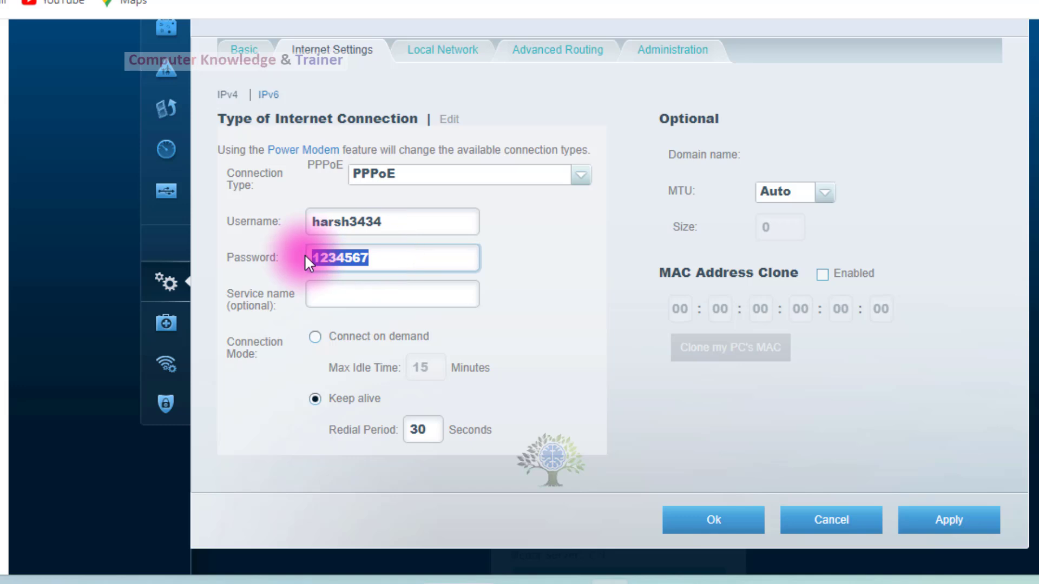
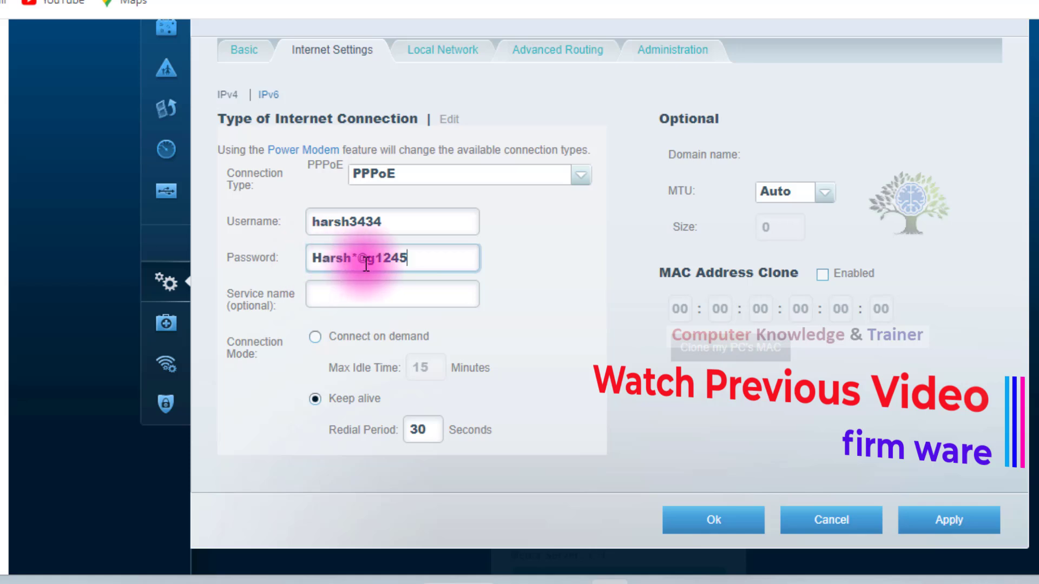
{"action": "left_click_drag", "start_coordinate": [406, 260], "coordinate": [314, 257]}
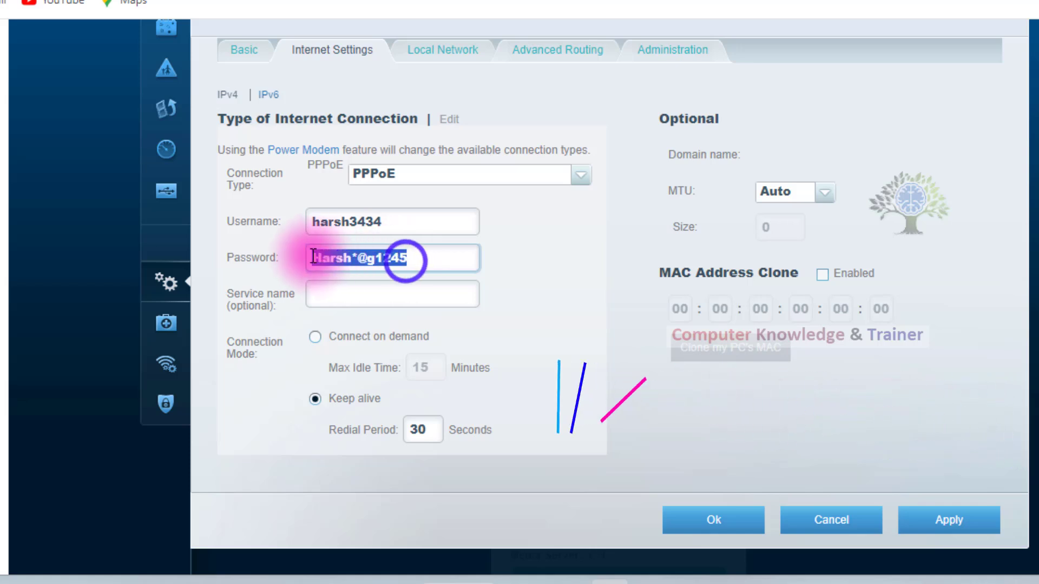
{"action": "left_click_drag", "start_coordinate": [385, 222], "coordinate": [303, 221]}
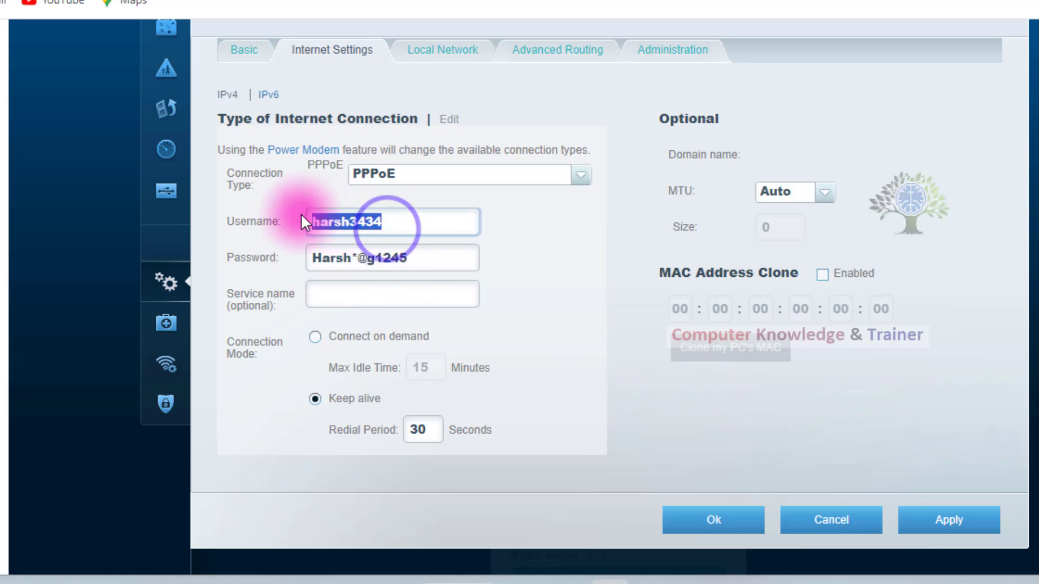
{"action": "left_click_drag", "start_coordinate": [423, 258], "coordinate": [271, 239]}
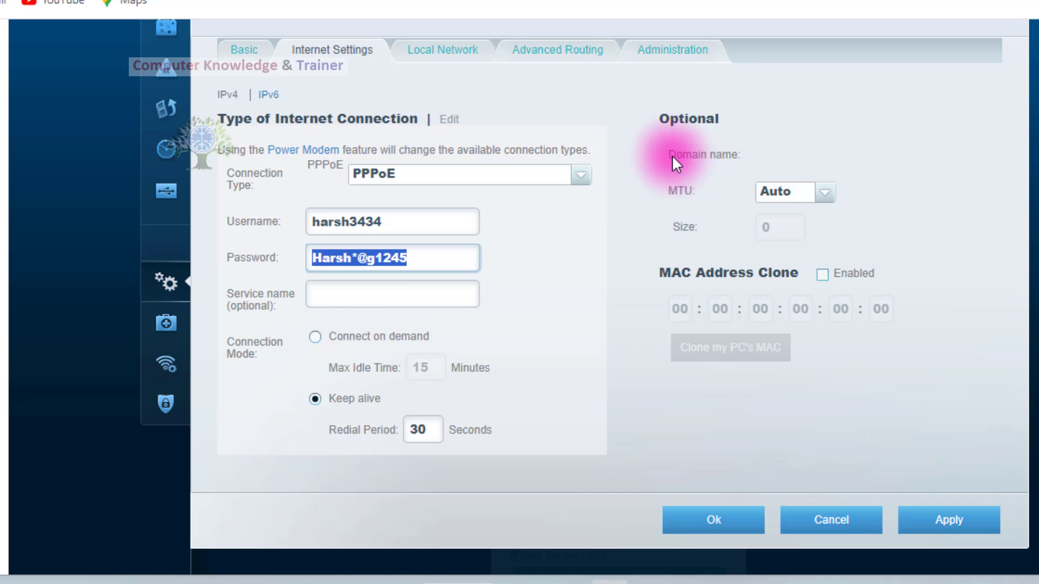
Switch the MTU to Manual to view its size value, and return it to Auto.
{"action": "left_click", "coordinate": [824, 190]}
{"action": "left_click", "coordinate": [823, 187]}
{"action": "left_click", "coordinate": [823, 186]}
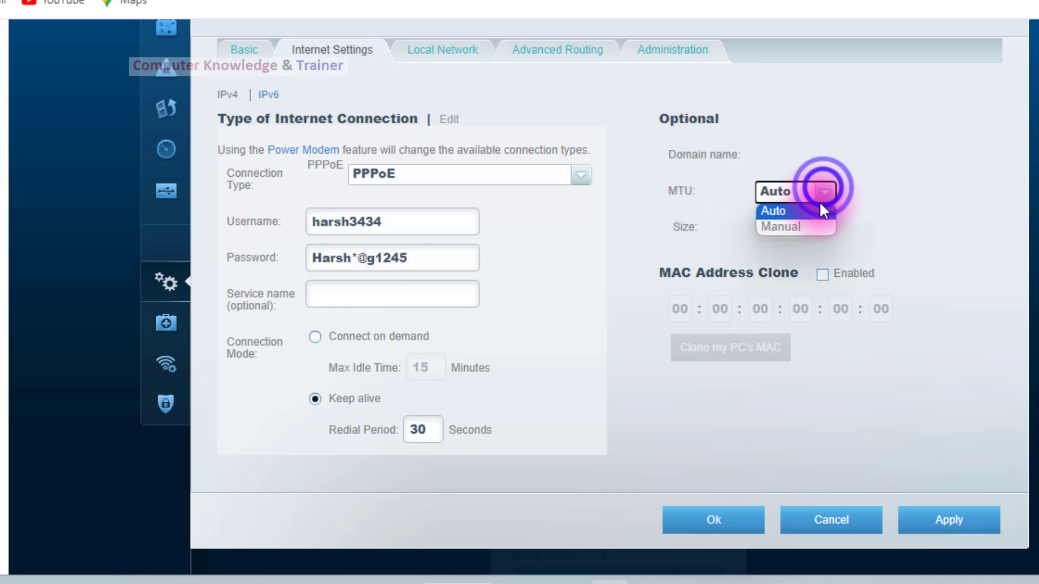
{"action": "left_click", "coordinate": [808, 225]}
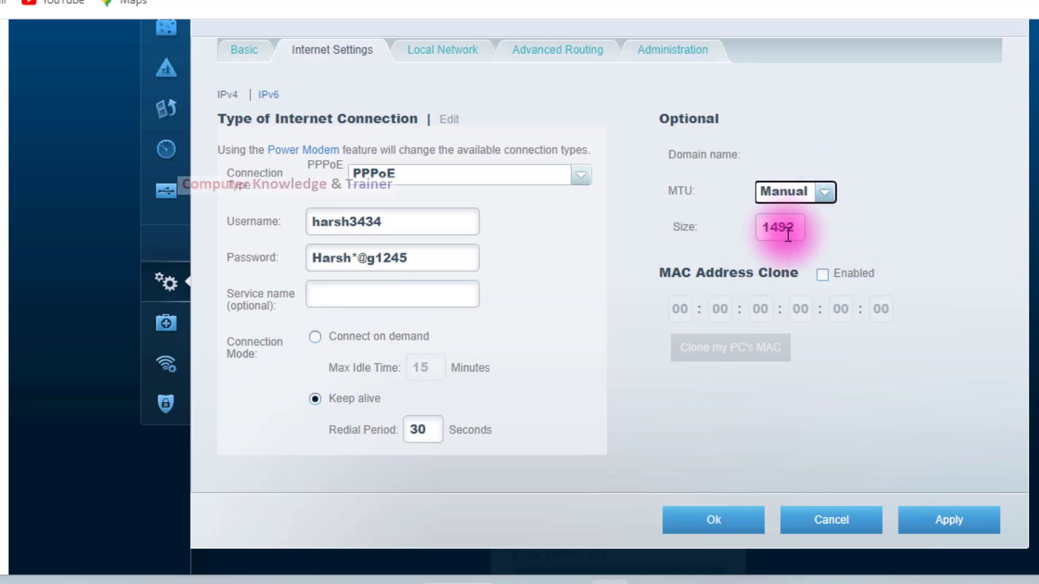
{"action": "left_click_drag", "start_coordinate": [796, 225], "coordinate": [720, 223]}
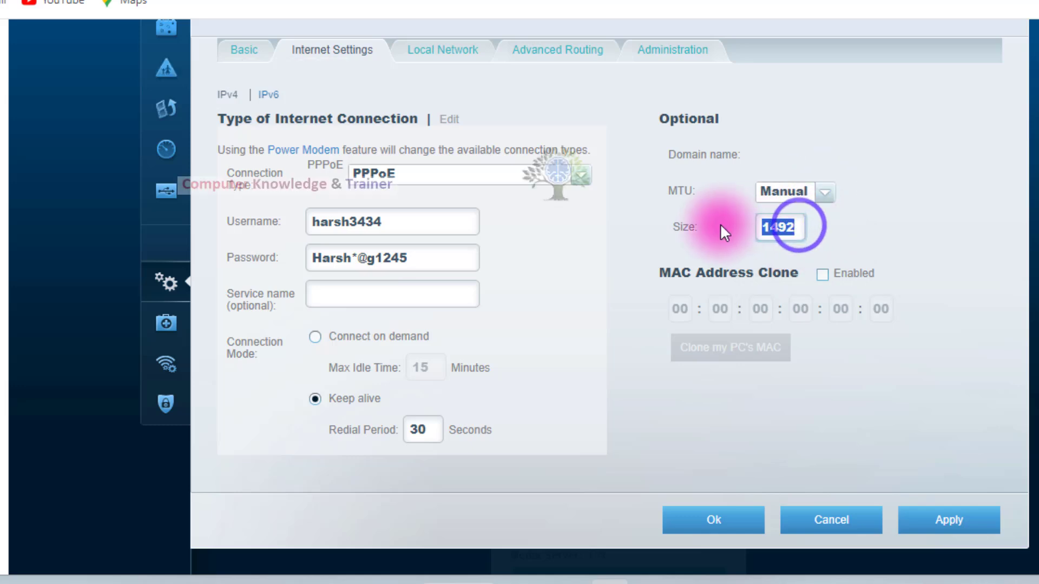
{"action": "left_click", "coordinate": [826, 193]}
{"action": "left_click", "coordinate": [804, 210]}
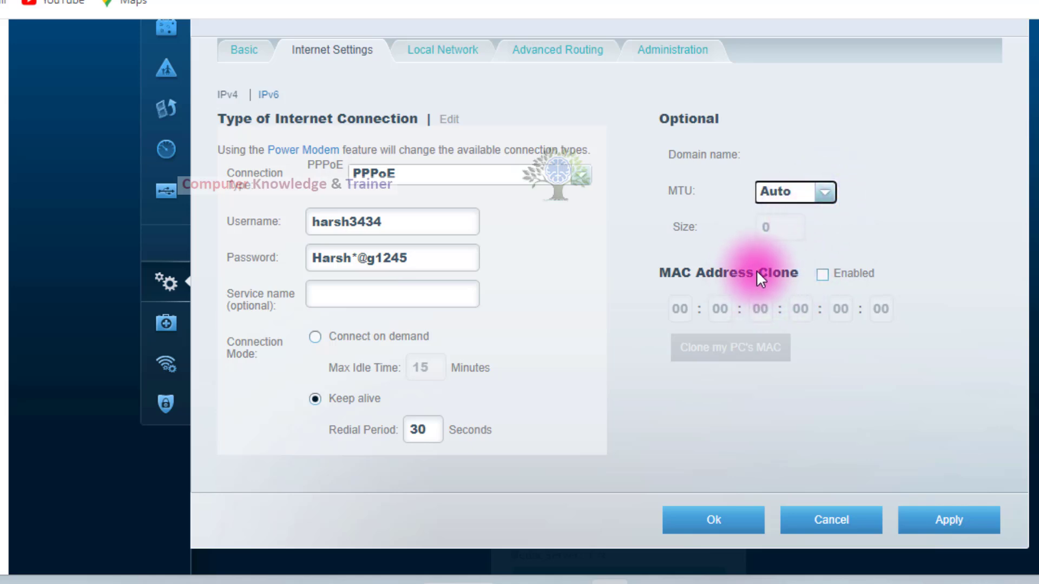
Try MAC Address Clone with the PC's own MAC address and disable the option again.
{"action": "left_click", "coordinate": [821, 274]}
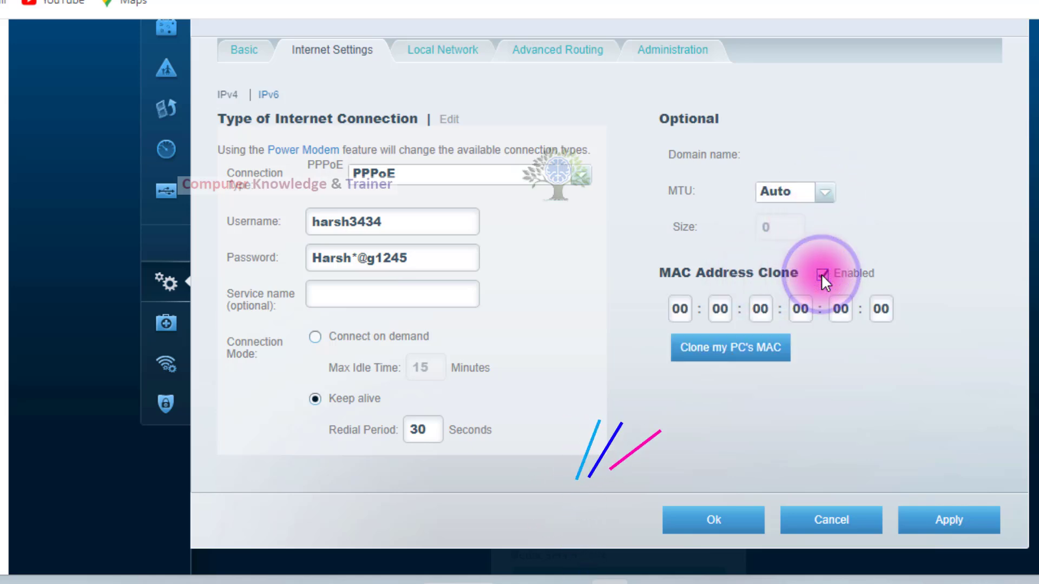
{"action": "left_click", "coordinate": [755, 348]}
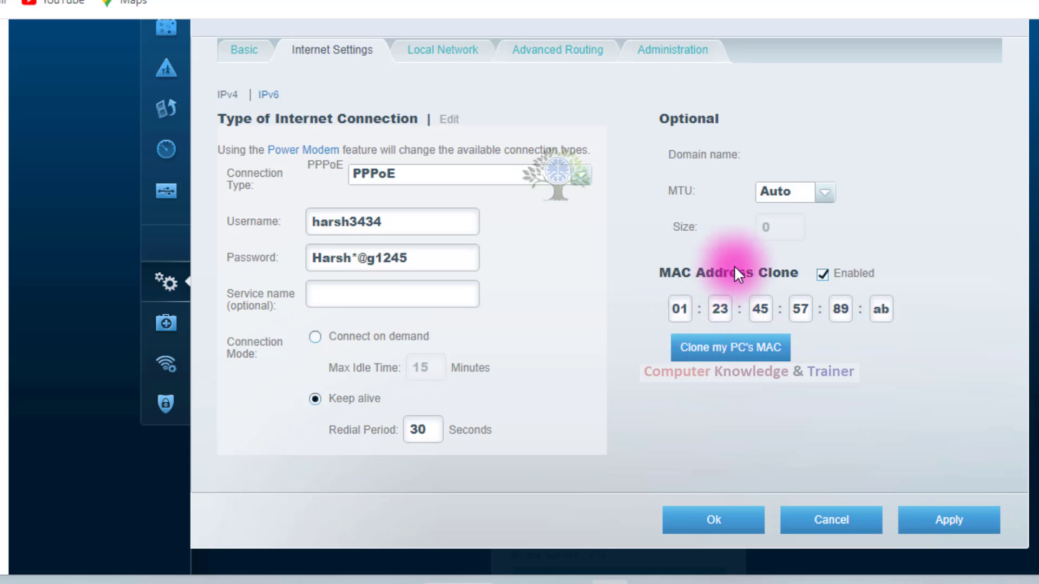
{"action": "left_click", "coordinate": [823, 273]}
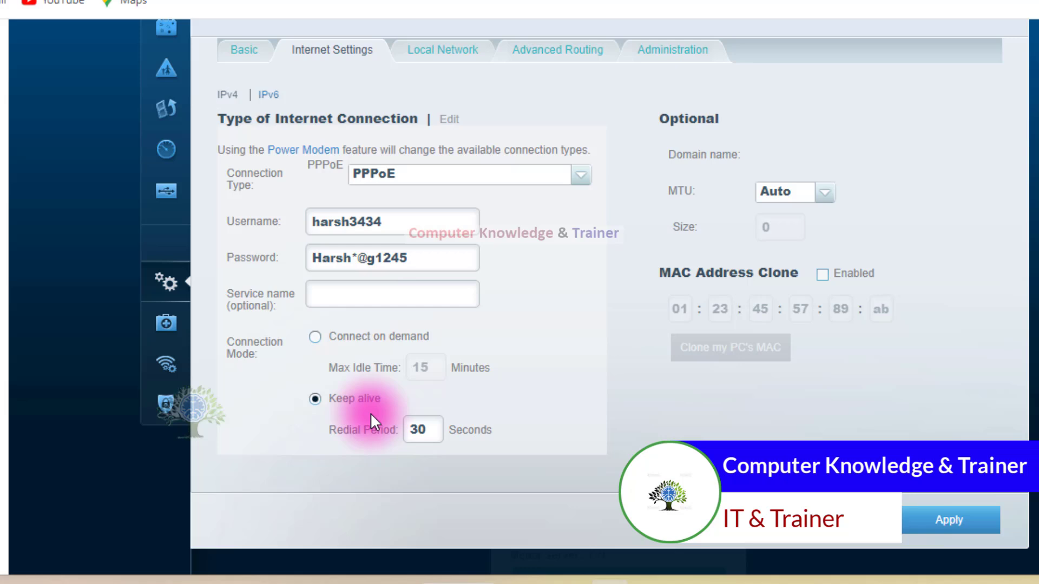
Set the optional service name to jio and apply the PPPoE connection settings.
{"action": "left_click", "coordinate": [332, 294]}
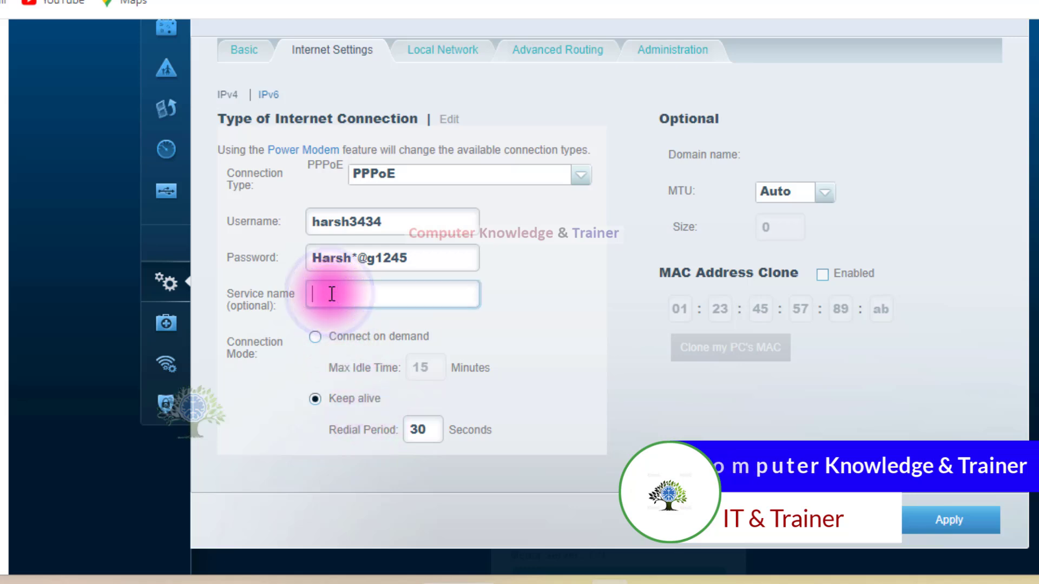
{"action": "type", "text": "jjo"}
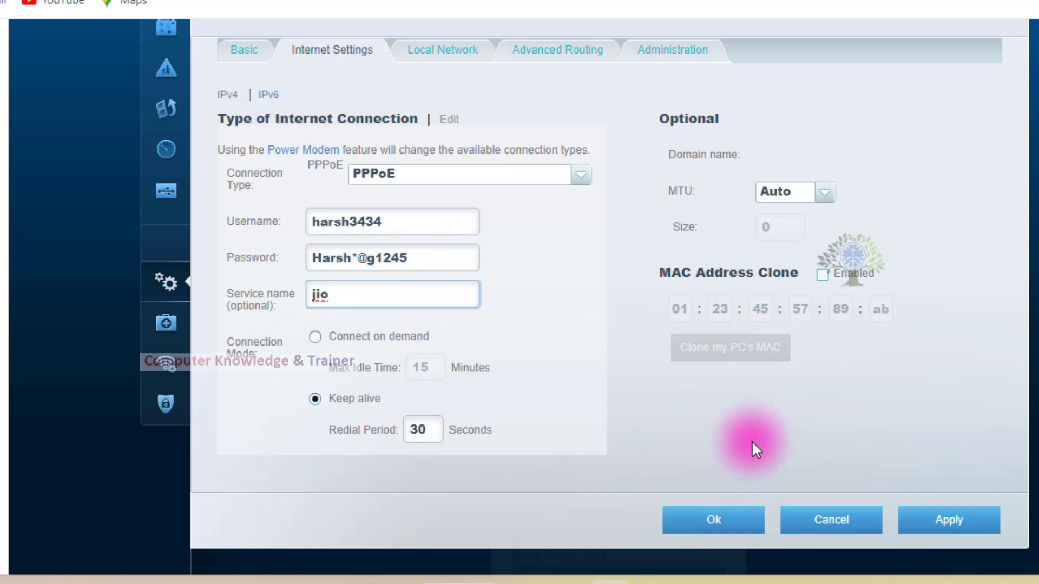
{"action": "left_click", "coordinate": [927, 521]}
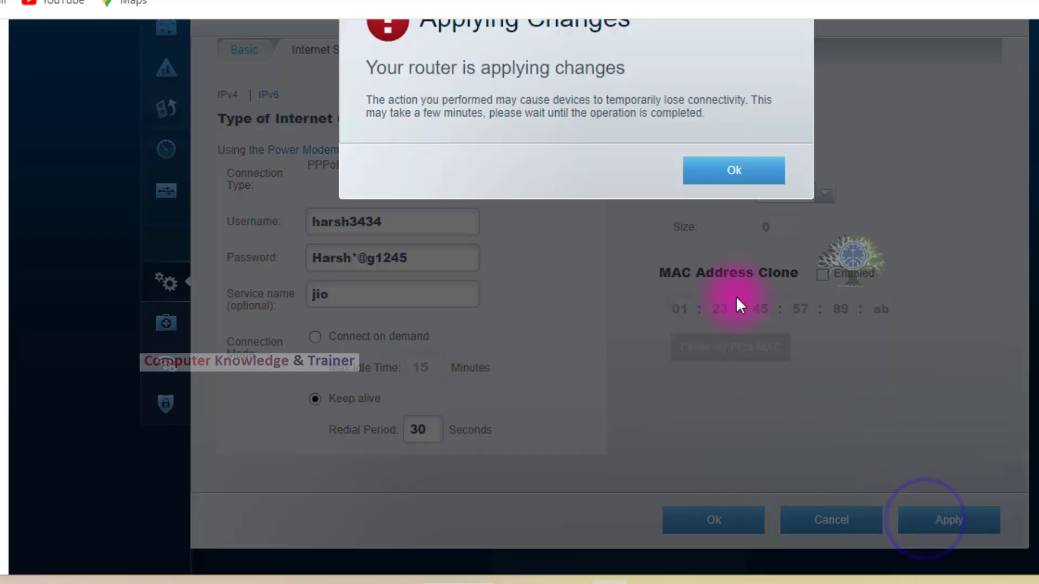
{"action": "left_click", "coordinate": [709, 177]}
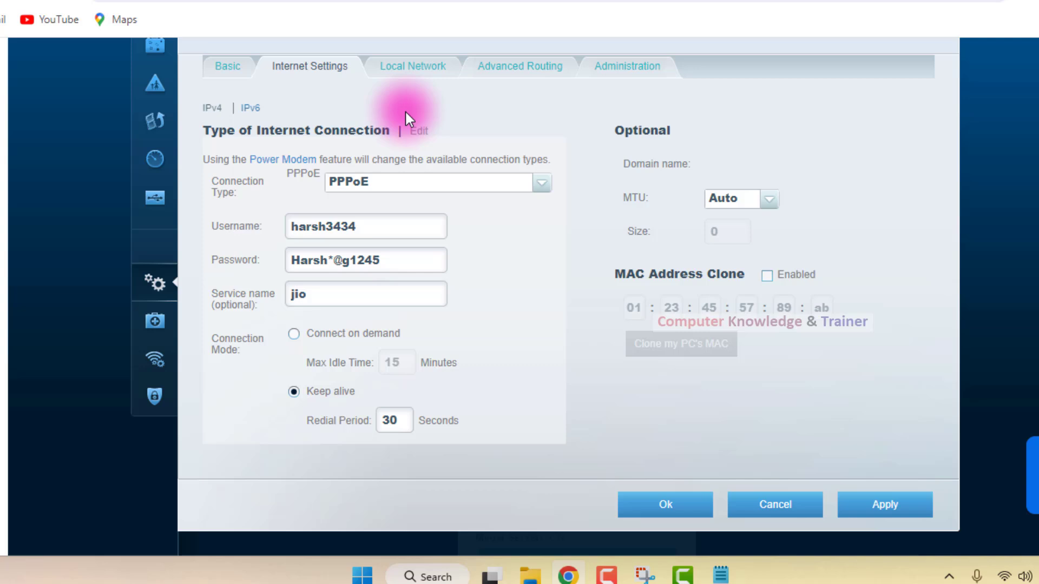
Try to move to the Local Network settings while saving the pending internet changes.
{"action": "left_click", "coordinate": [395, 70]}
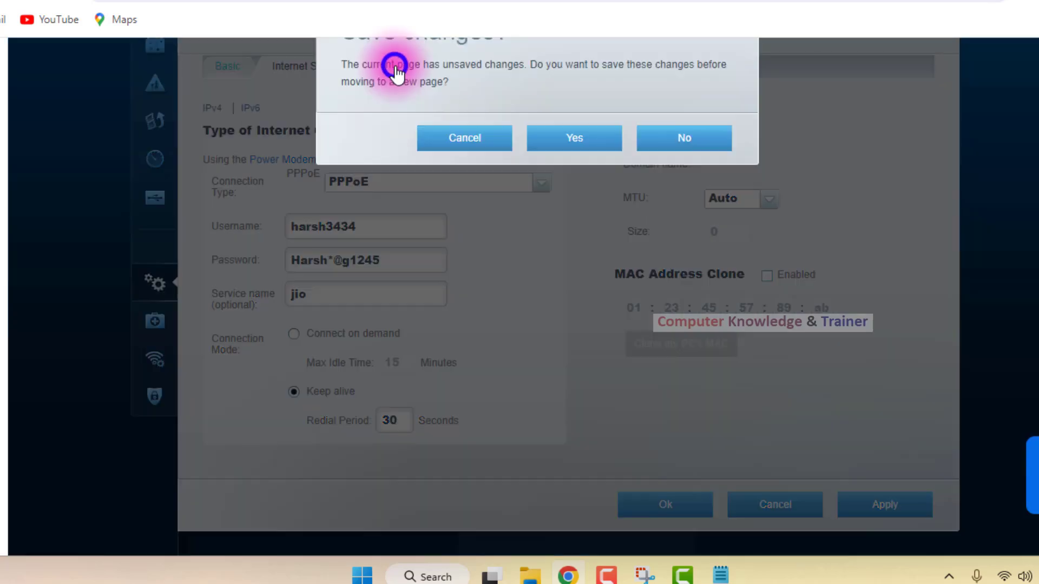
{"action": "left_click", "coordinate": [595, 147]}
{"action": "left_click", "coordinate": [669, 178]}
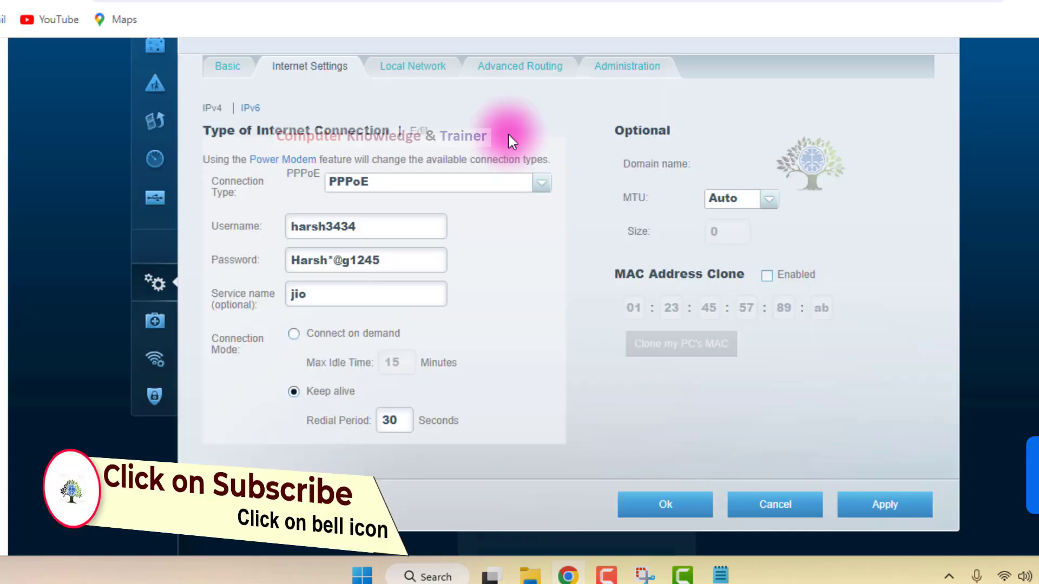
Open the Local Network settings without saving the pending internet changes.
{"action": "left_click", "coordinate": [431, 70]}
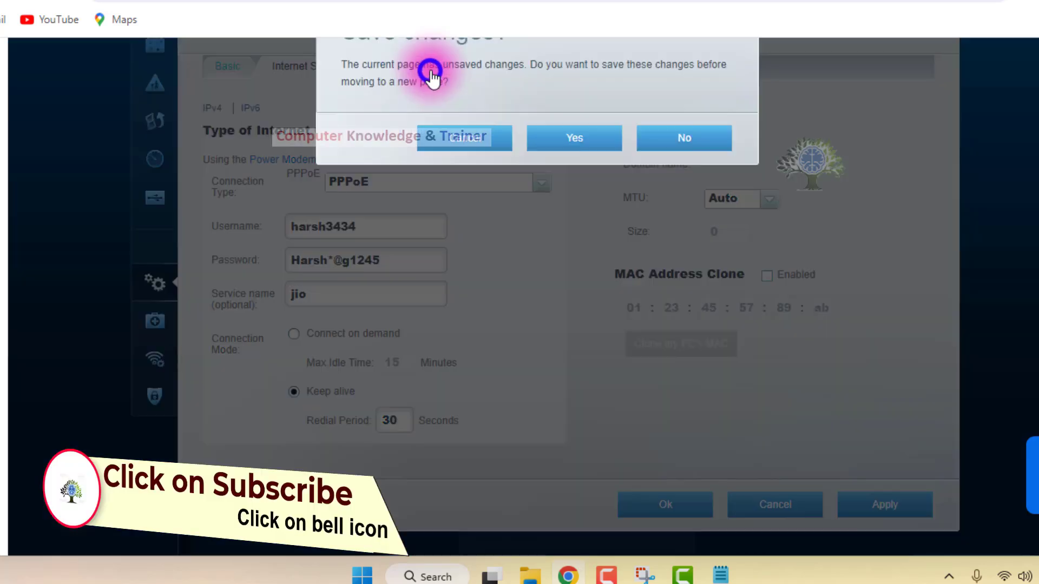
{"action": "left_click", "coordinate": [686, 144]}
{"action": "scroll", "coordinate": [505, 235], "scroll_direction": "up", "scroll_amount": 2}
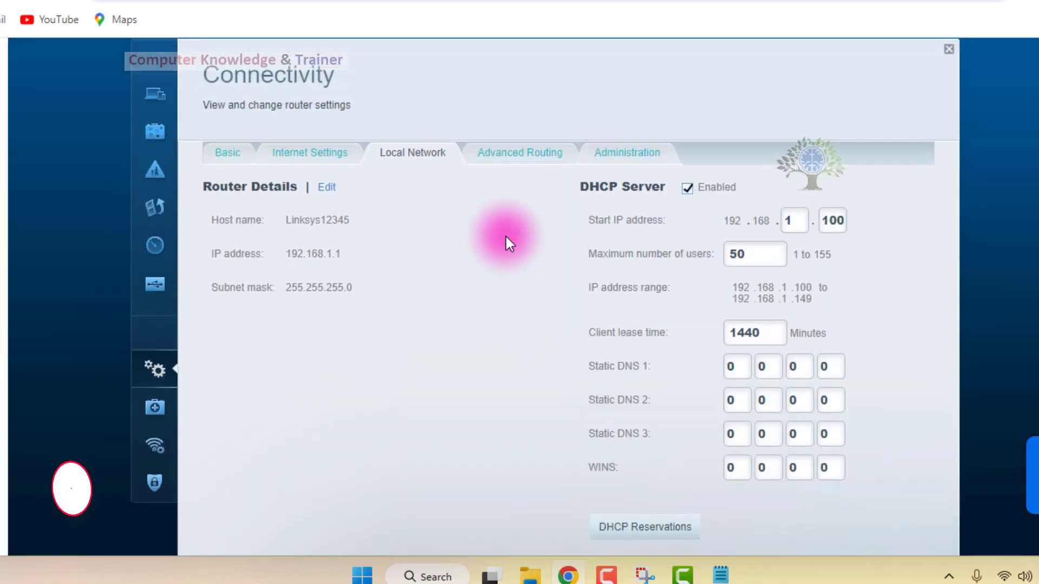
Examine the host name, IP address and subnet mask in the Router Details.
{"action": "left_click", "coordinate": [357, 222]}
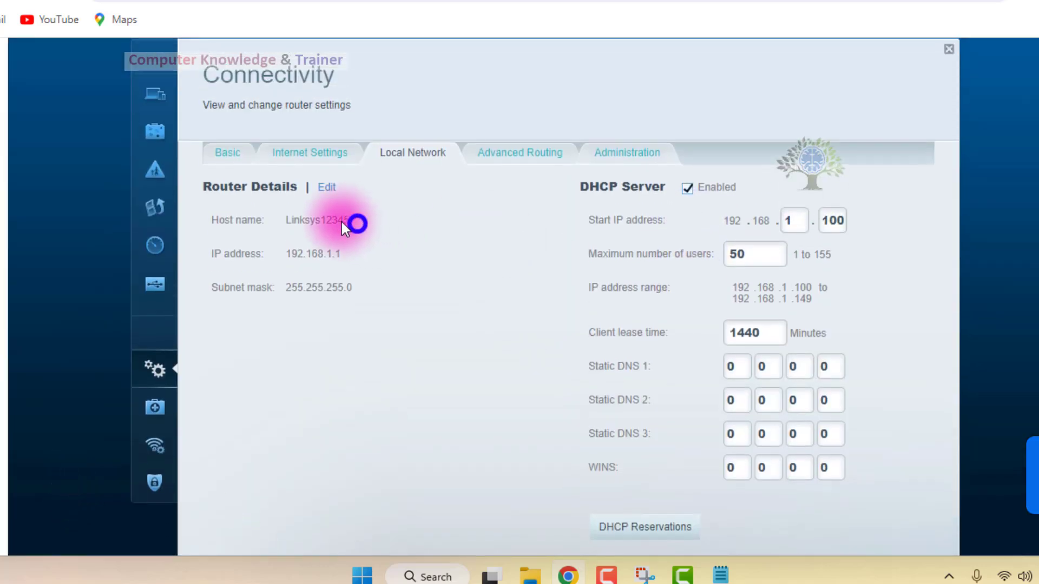
{"action": "left_click", "coordinate": [339, 260]}
{"action": "left_click", "coordinate": [348, 288]}
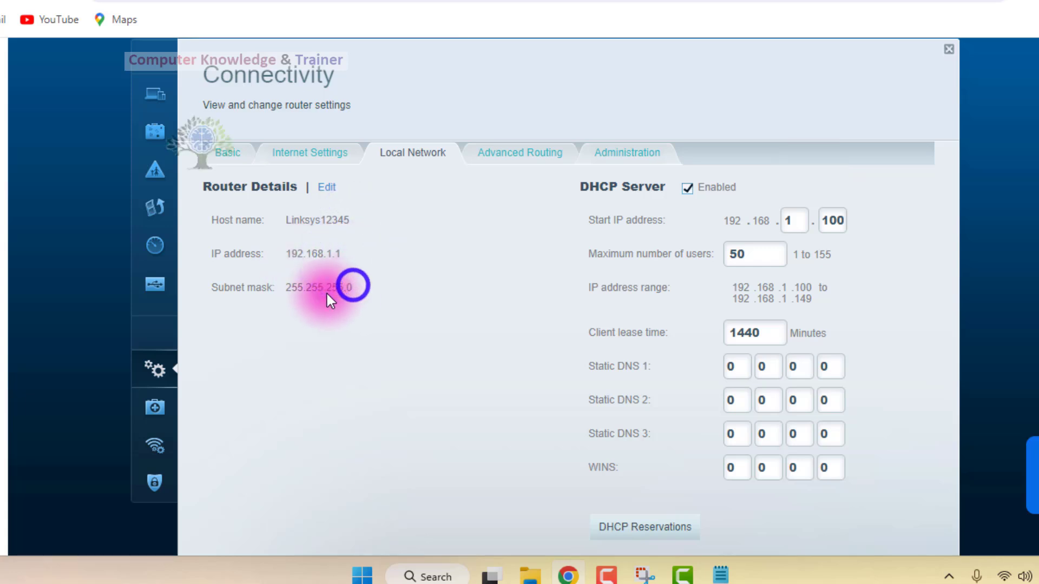
{"action": "left_click", "coordinate": [292, 253]}
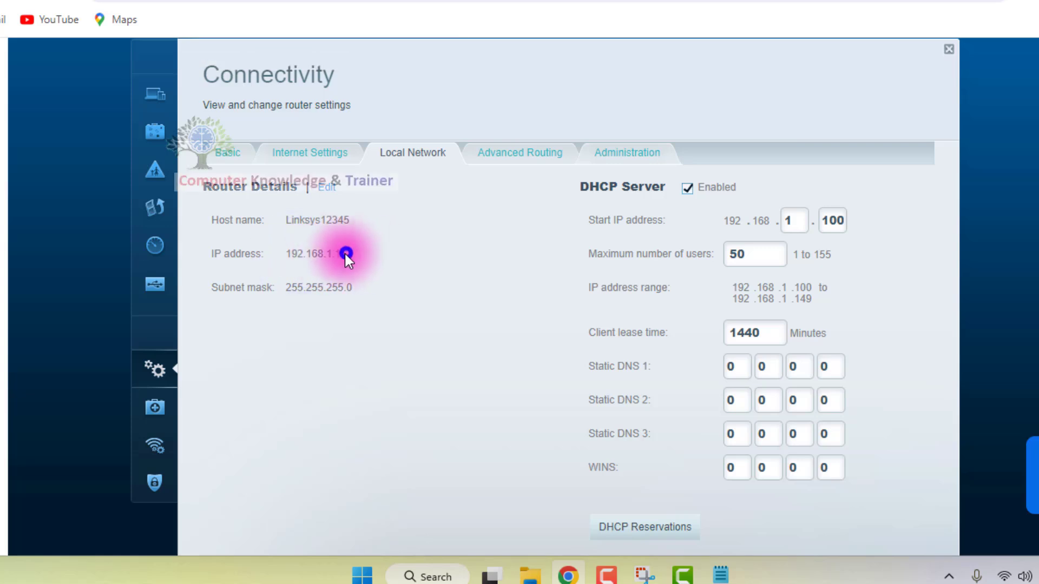
{"action": "left_click", "coordinate": [345, 253]}
{"action": "left_click", "coordinate": [424, 257]}
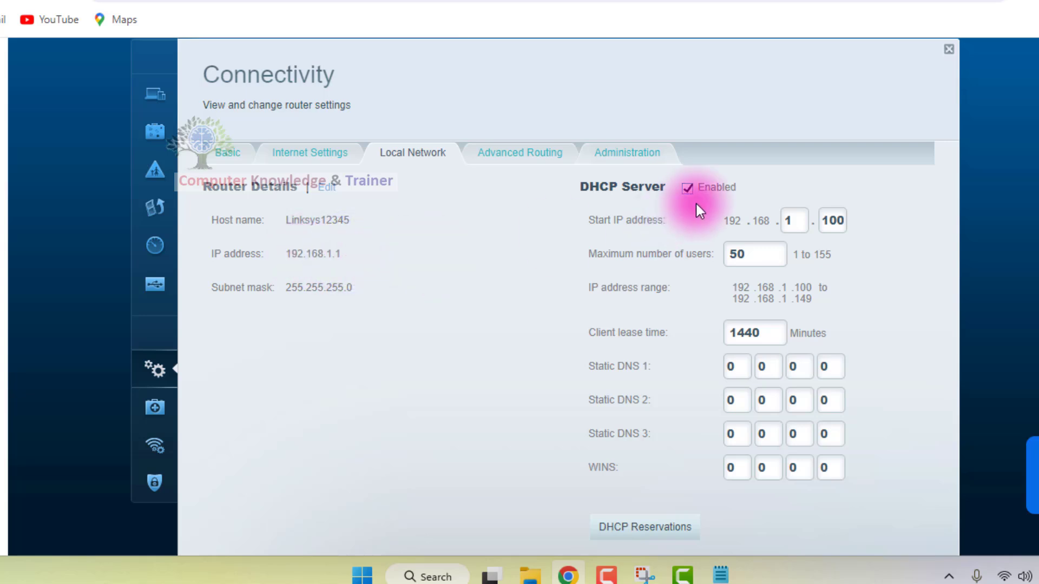
Open the Router Details for editing and select the host name.
{"action": "left_click", "coordinate": [313, 184]}
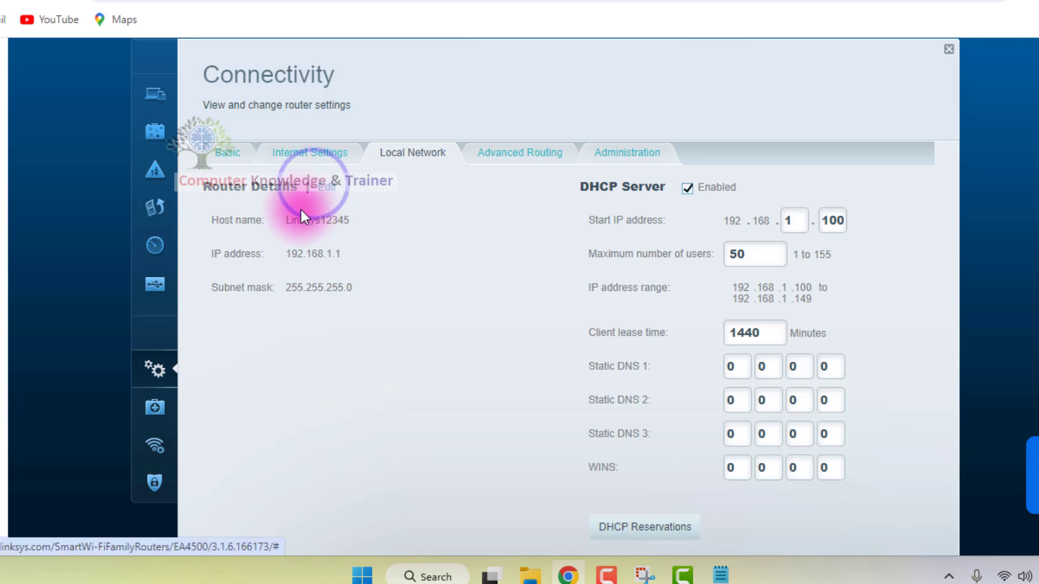
{"action": "left_click", "coordinate": [332, 190]}
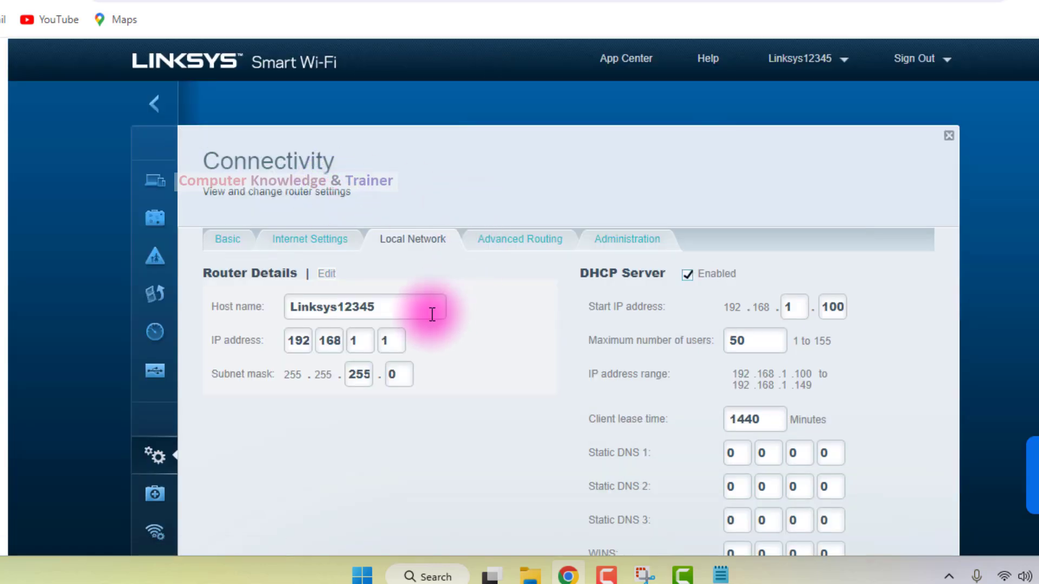
{"action": "left_click", "coordinate": [407, 305]}
{"action": "left_click_drag", "start_coordinate": [407, 305], "coordinate": [281, 307]}
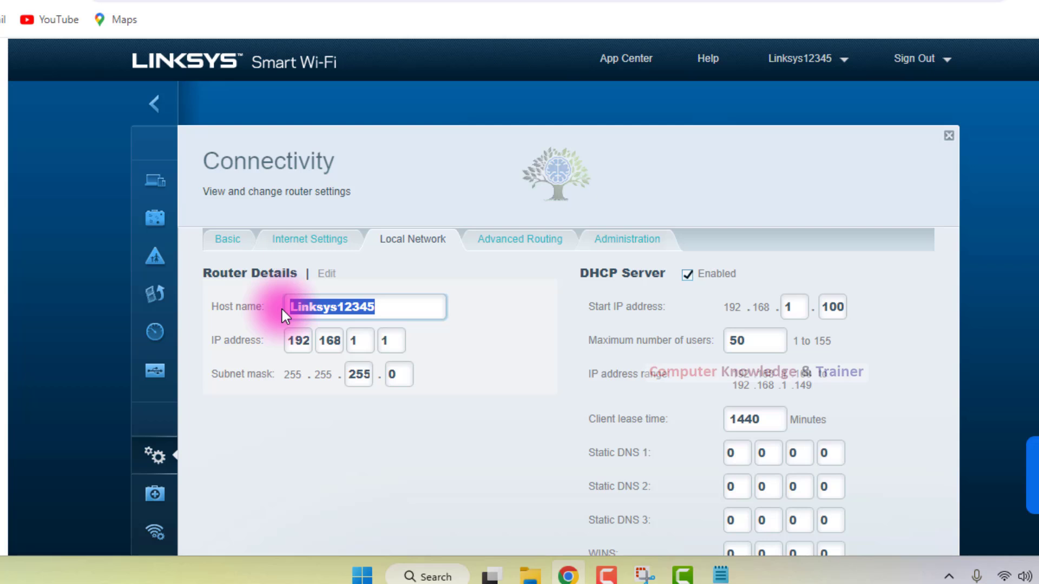
Set the first octet of the router's IP address to 172.
{"action": "left_click", "coordinate": [297, 341]}
{"action": "double_click", "coordinate": [297, 341]}
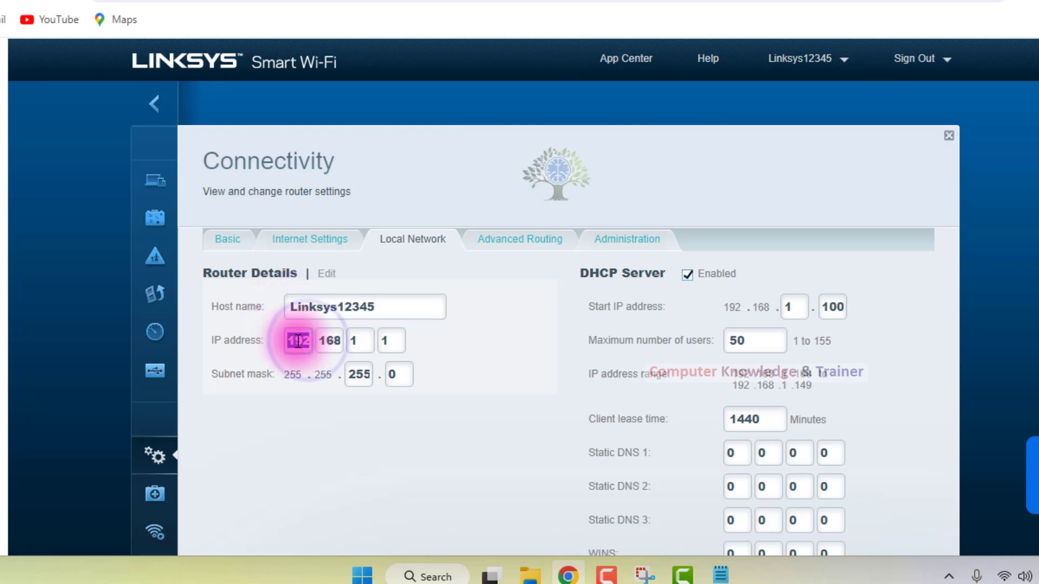
{"action": "type", "text": "172"}
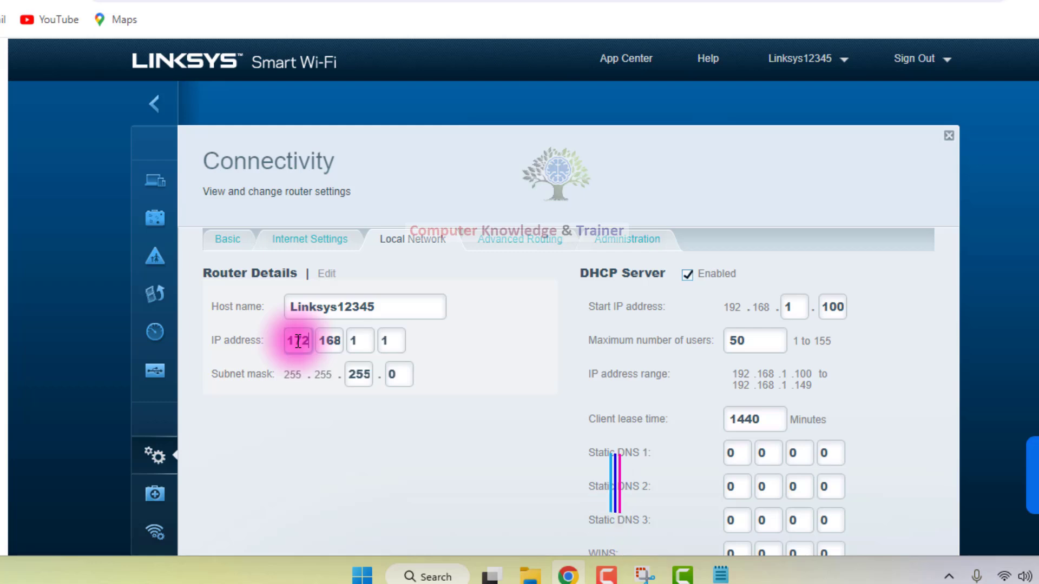
{"action": "left_click", "coordinate": [335, 352]}
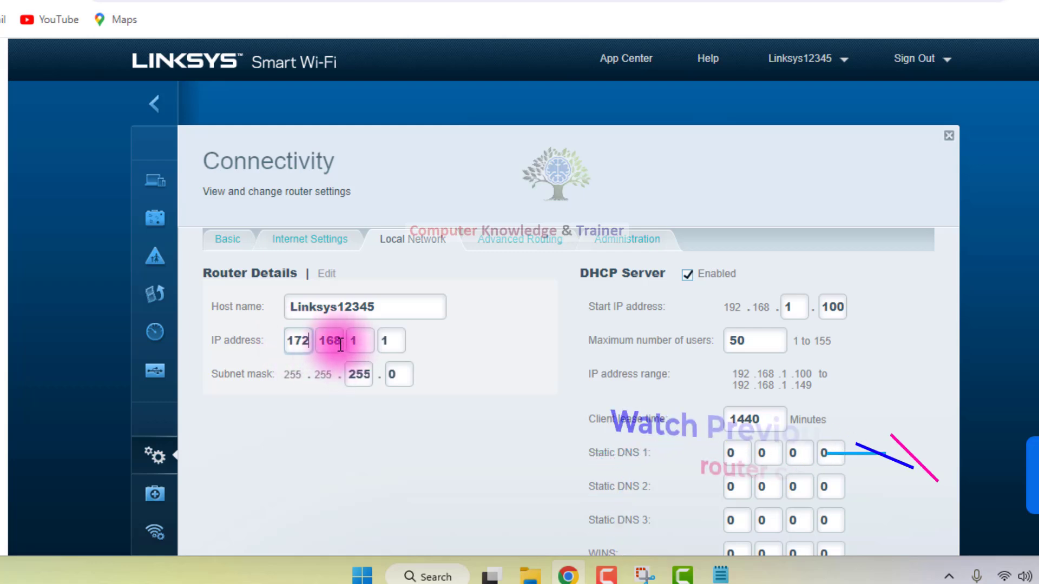
{"action": "left_click", "coordinate": [337, 342]}
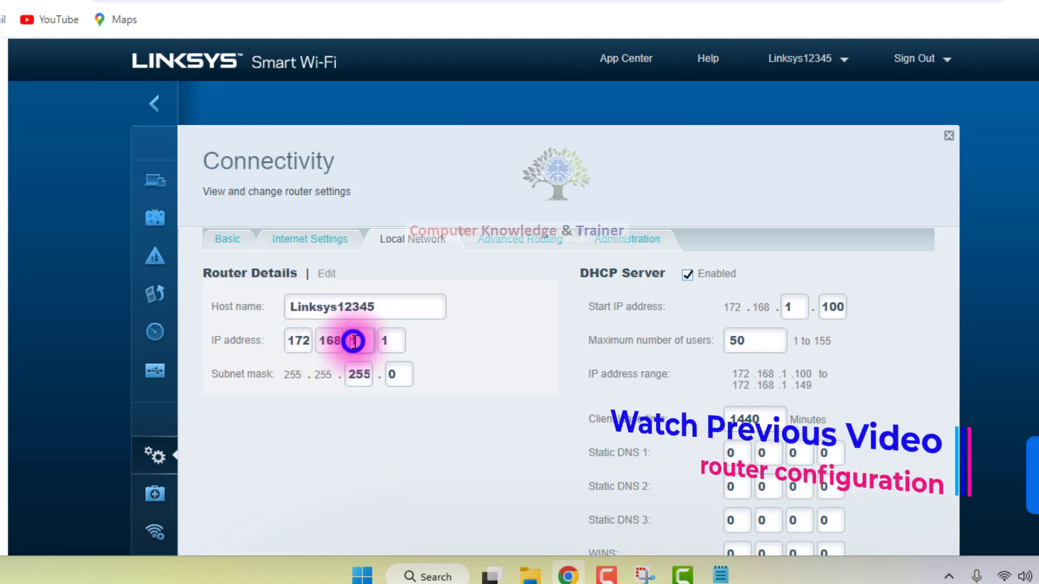
Set the last two octets of the router's IP address to 124 and 62.
{"action": "double_click", "coordinate": [354, 341]}
{"action": "type", "text": "1"}
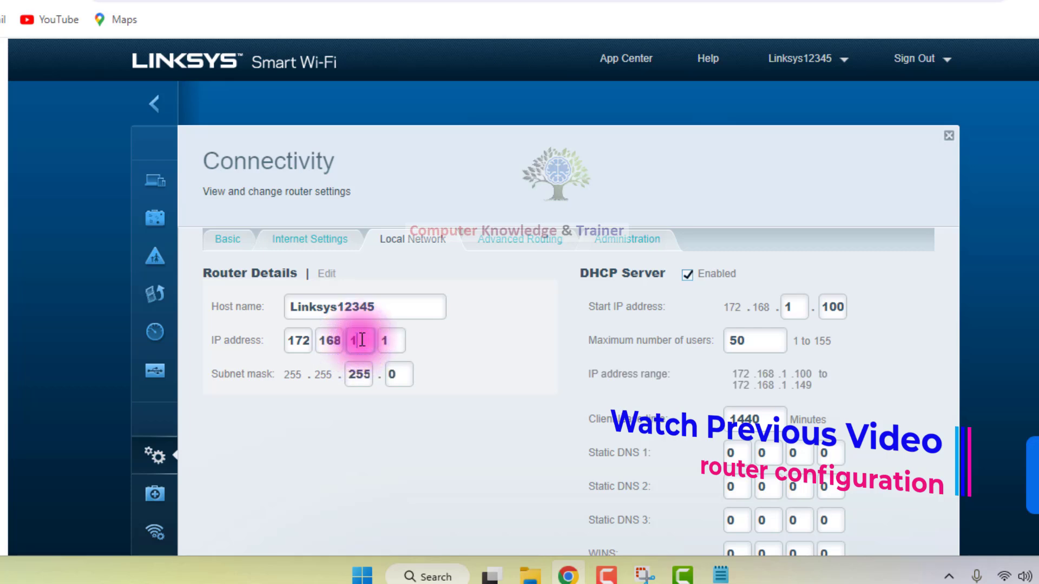
{"action": "type", "text": "24"}
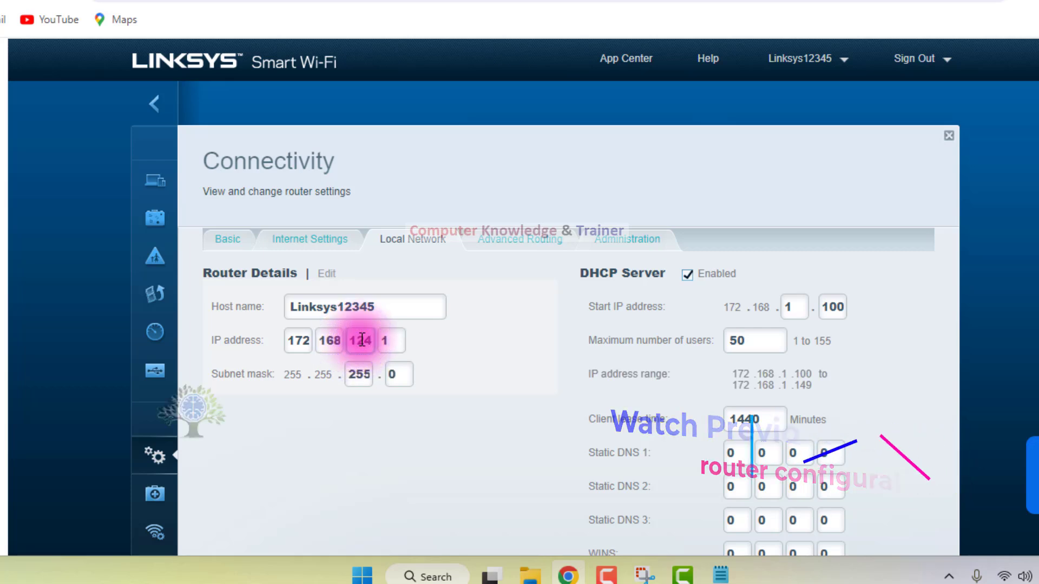
{"action": "double_click", "coordinate": [381, 342]}
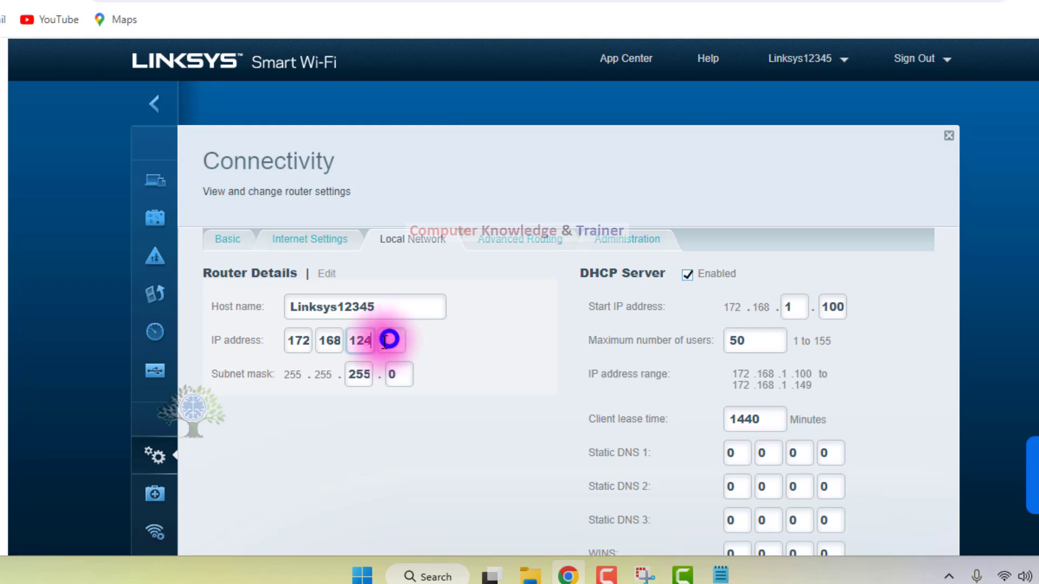
{"action": "type", "text": "6"}
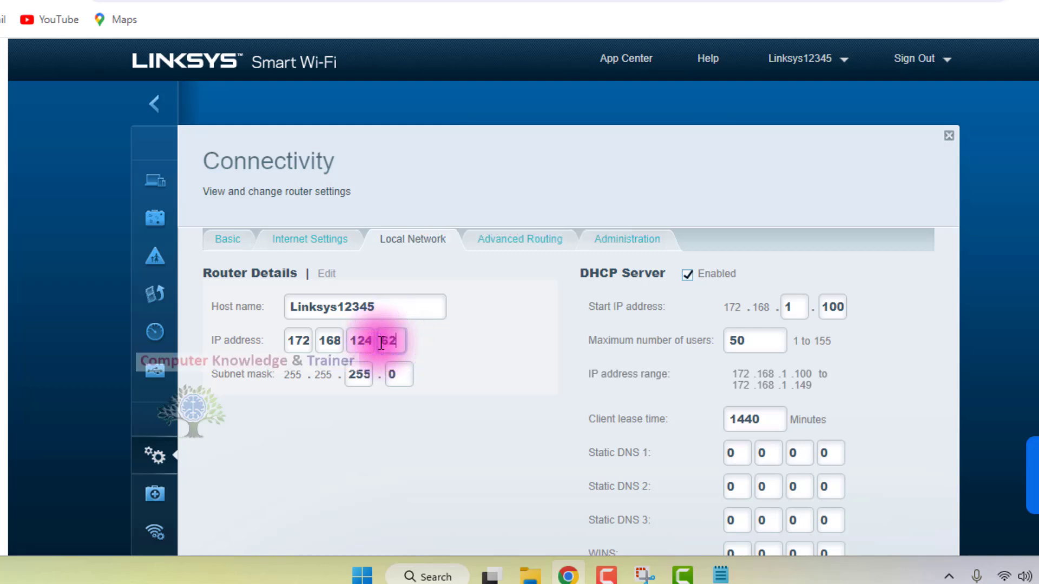
{"action": "type", "text": "2"}
{"action": "left_click", "coordinate": [383, 427]}
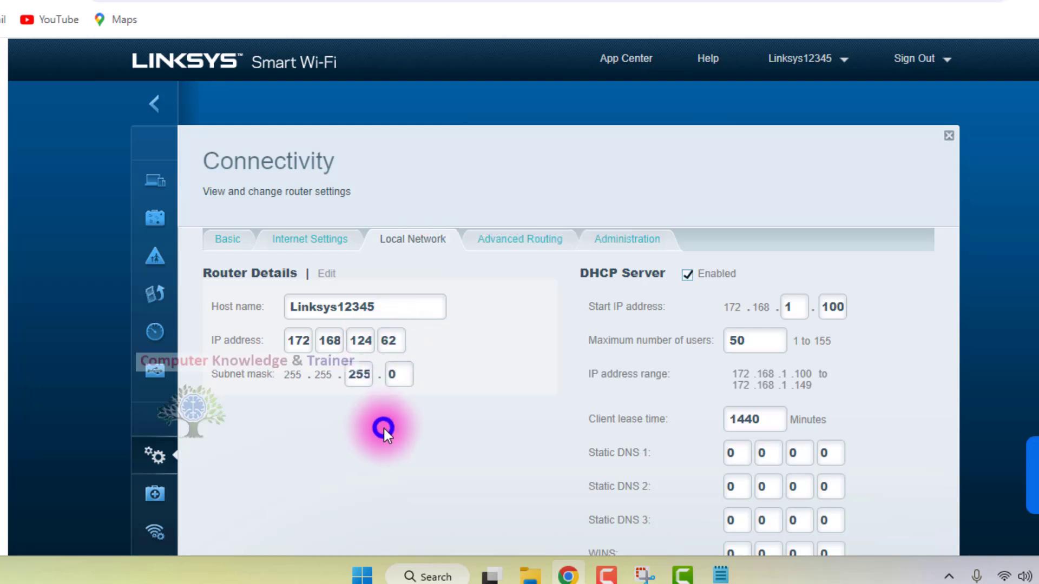
Set the first octet of the router's IP address to 192, keeping the subnet mask as it is.
{"action": "left_click", "coordinate": [360, 376]}
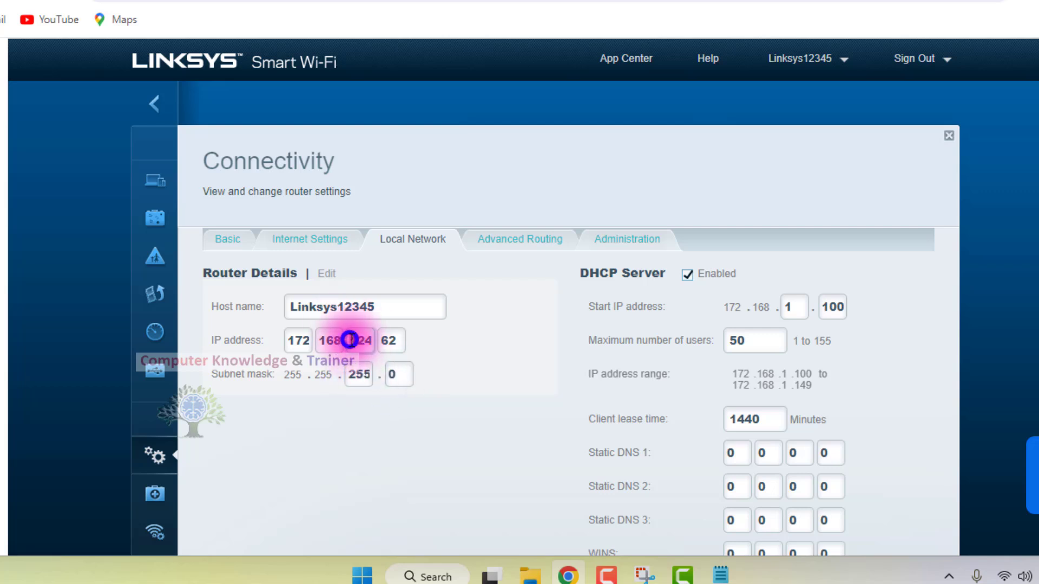
{"action": "double_click", "coordinate": [381, 338]}
{"action": "key", "text": "Tab"}
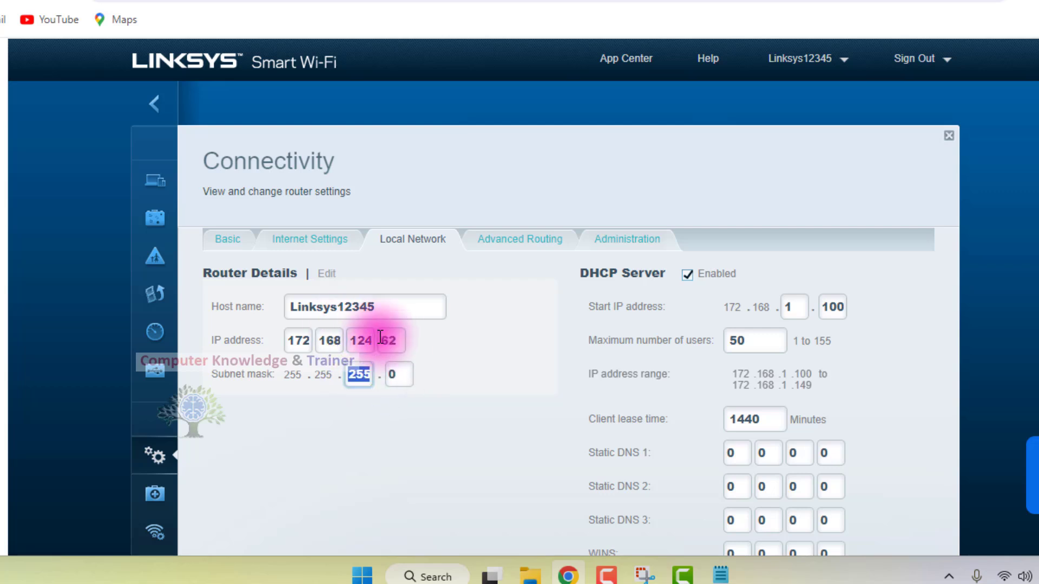
{"action": "key", "text": "Tab"}
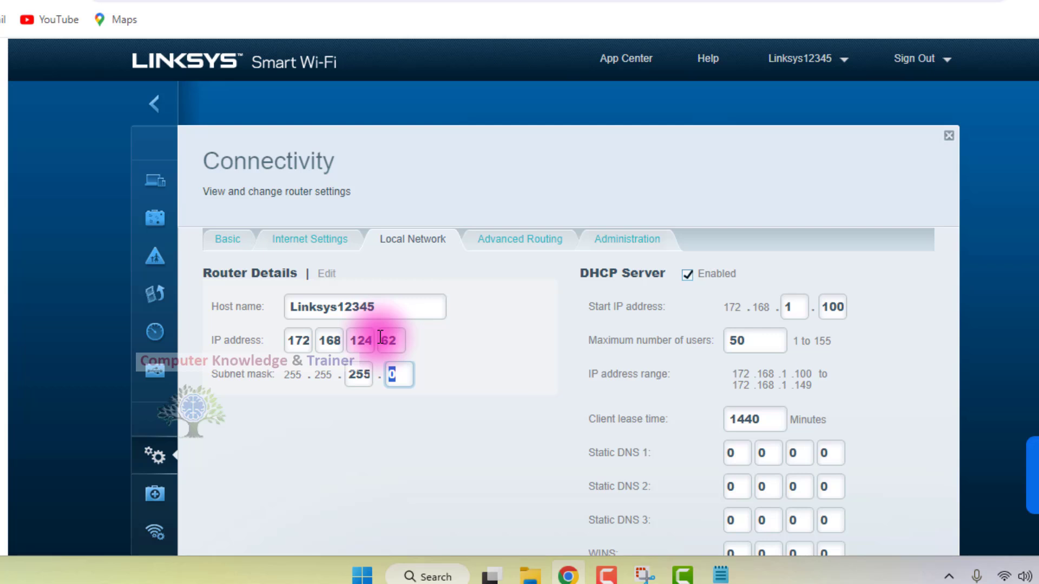
{"action": "double_click", "coordinate": [293, 339]}
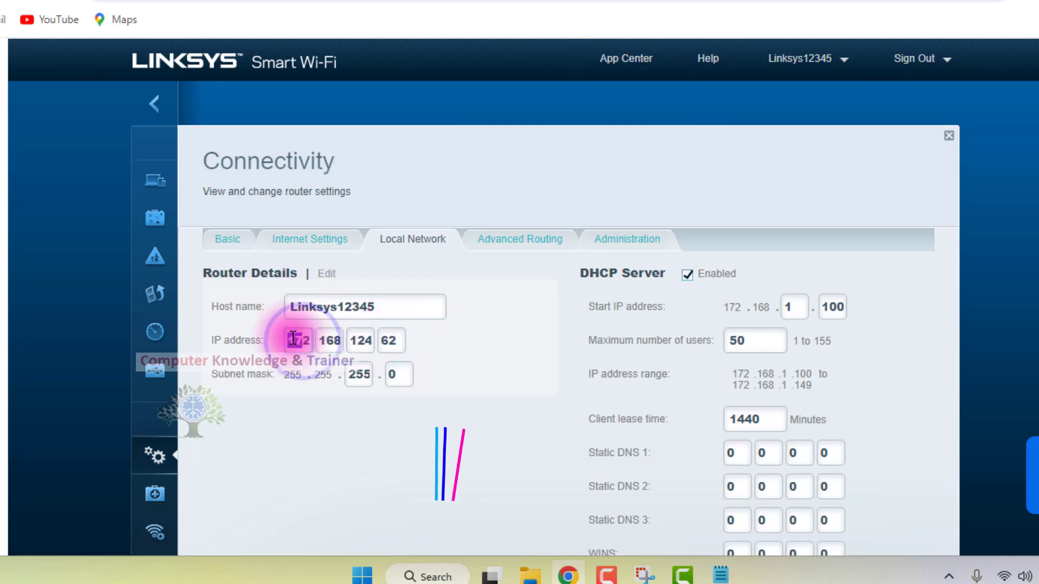
{"action": "type", "text": "192"}
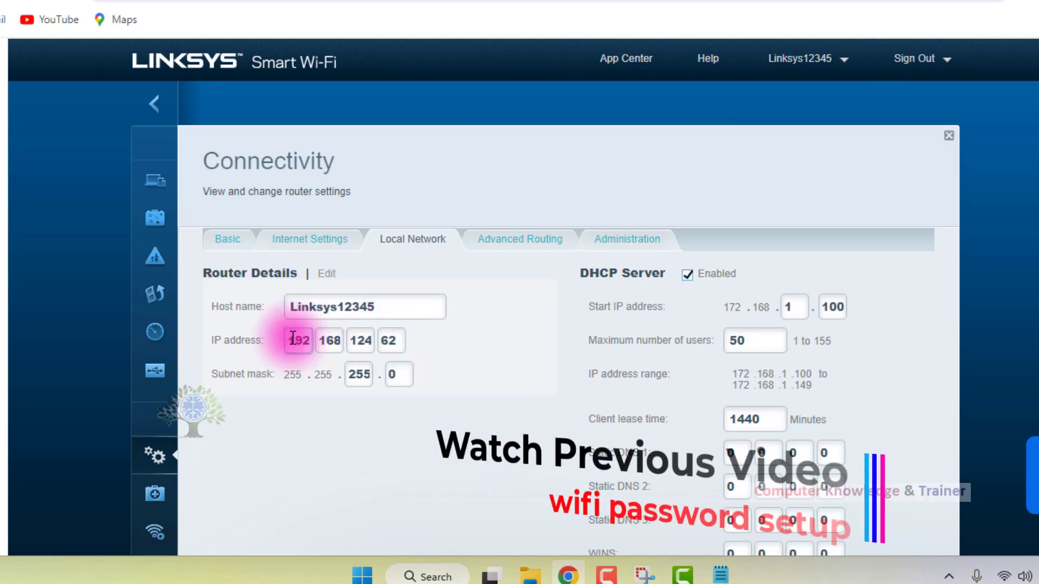
{"action": "left_click", "coordinate": [484, 367]}
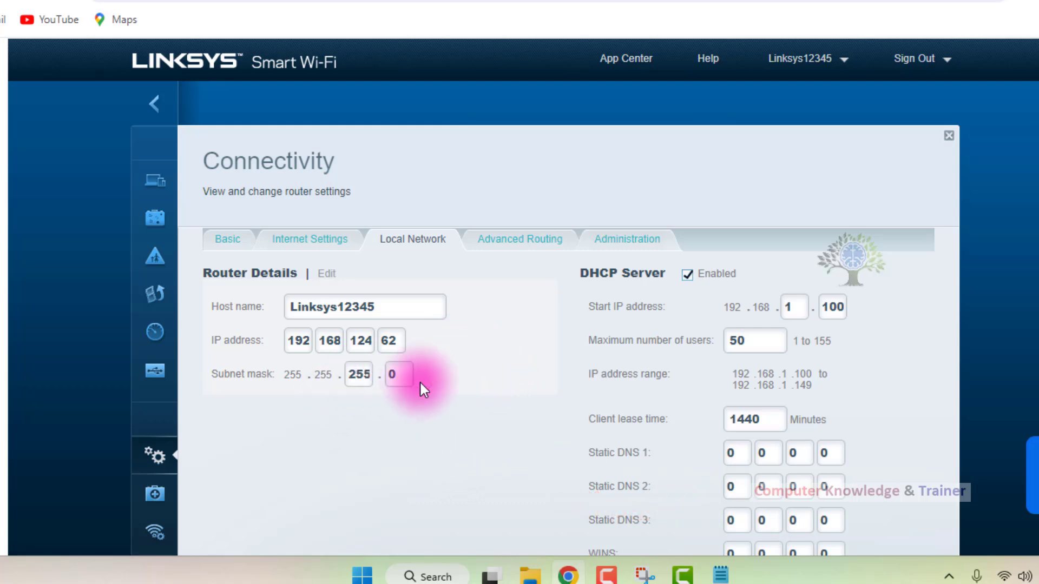
Set the DHCP server's start IP address to 192.168.124.63, just above the router's own address.
{"action": "scroll", "coordinate": [456, 374], "scroll_direction": "down", "scroll_amount": 2}
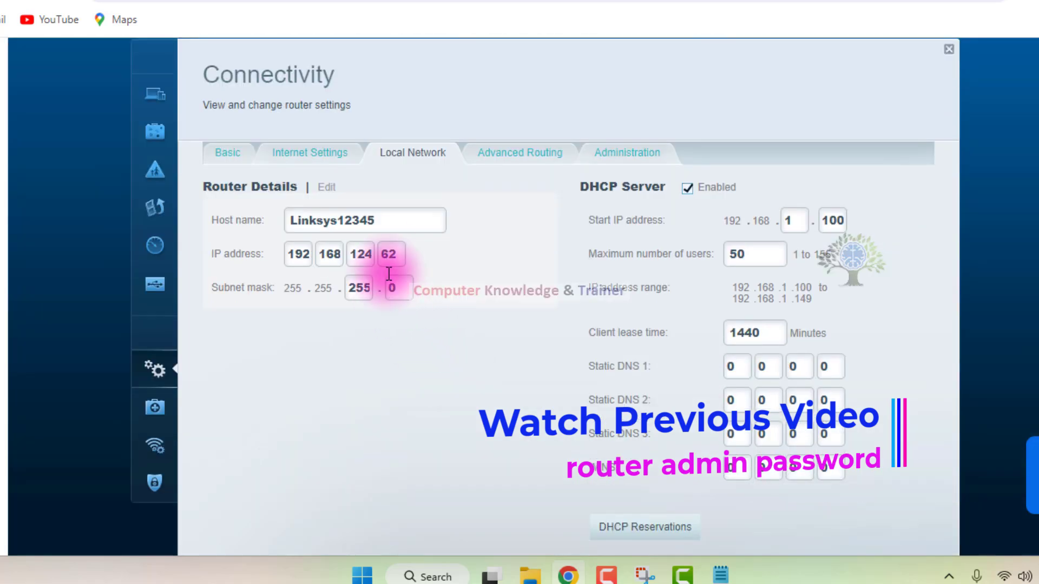
{"action": "left_click_drag", "start_coordinate": [398, 255], "coordinate": [381, 246]}
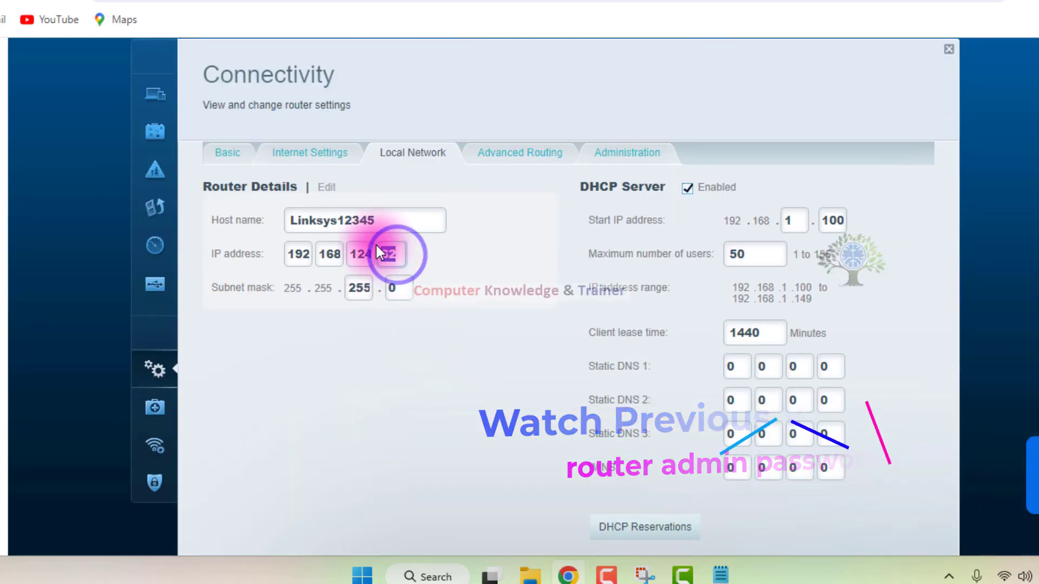
{"action": "left_click", "coordinate": [433, 280]}
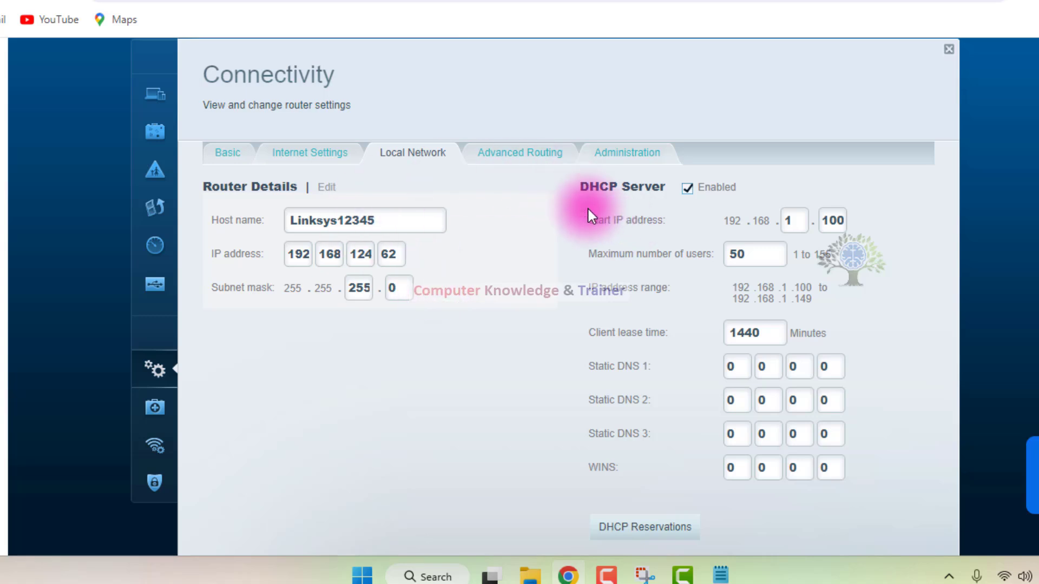
{"action": "double_click", "coordinate": [803, 222]}
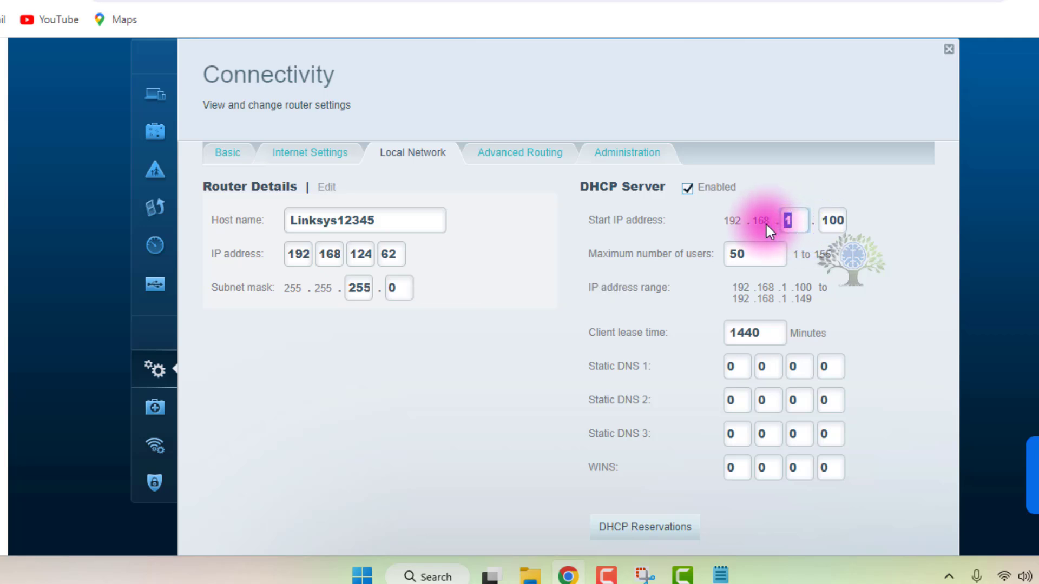
{"action": "type", "text": "1"}
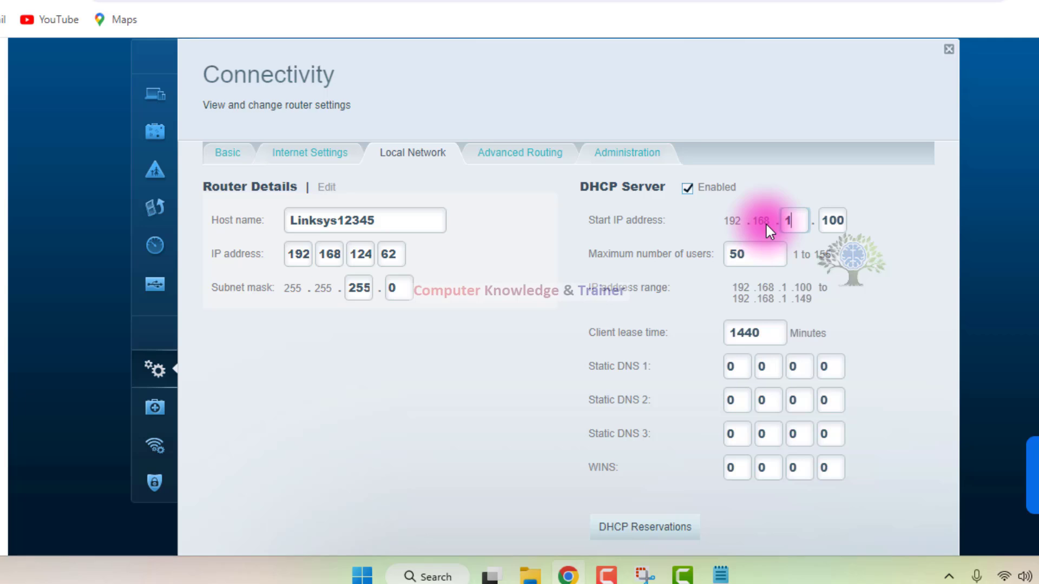
{"action": "type", "text": "24"}
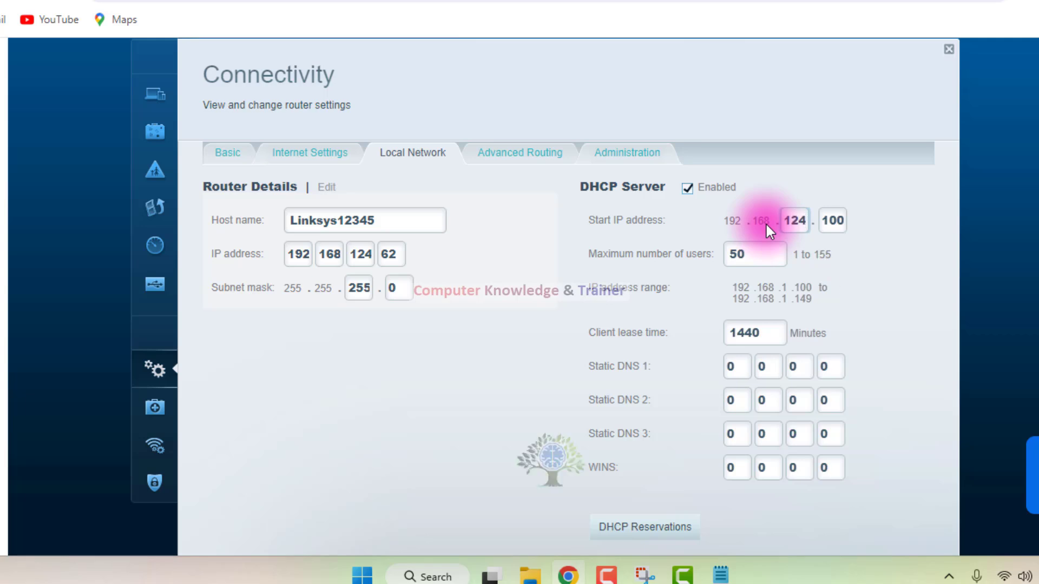
{"action": "key", "text": "Tab"}
{"action": "type", "text": "63"}
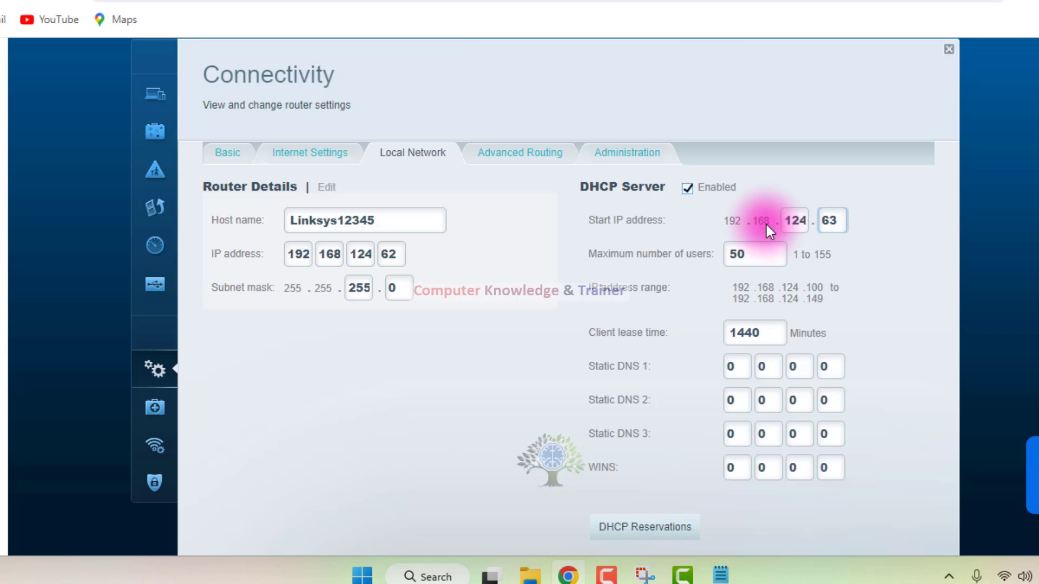
{"action": "left_click", "coordinate": [885, 268]}
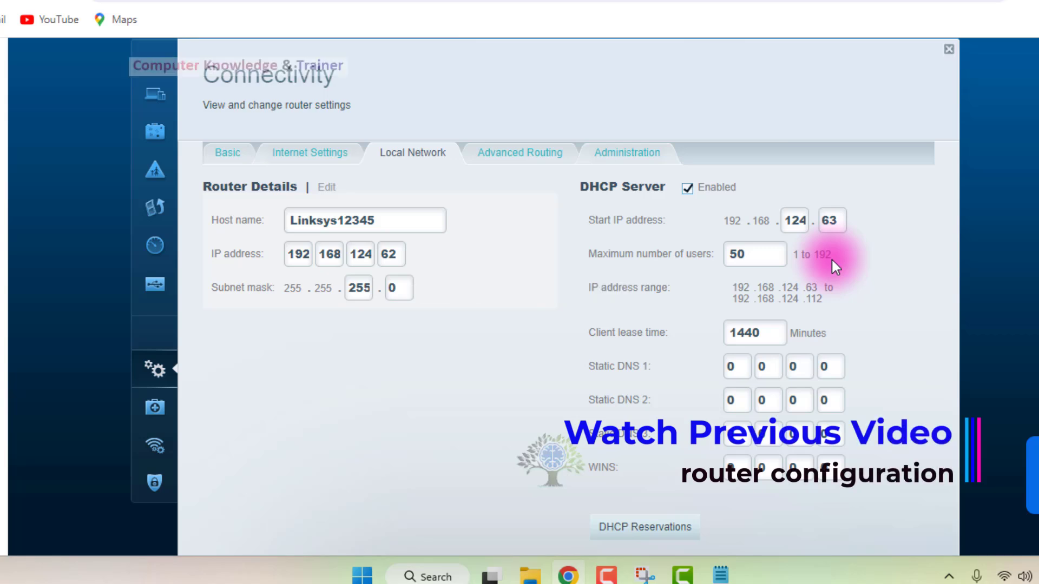
Set the DHCP server's maximum number of users to 30.
{"action": "left_click_drag", "start_coordinate": [762, 256], "coordinate": [725, 259]}
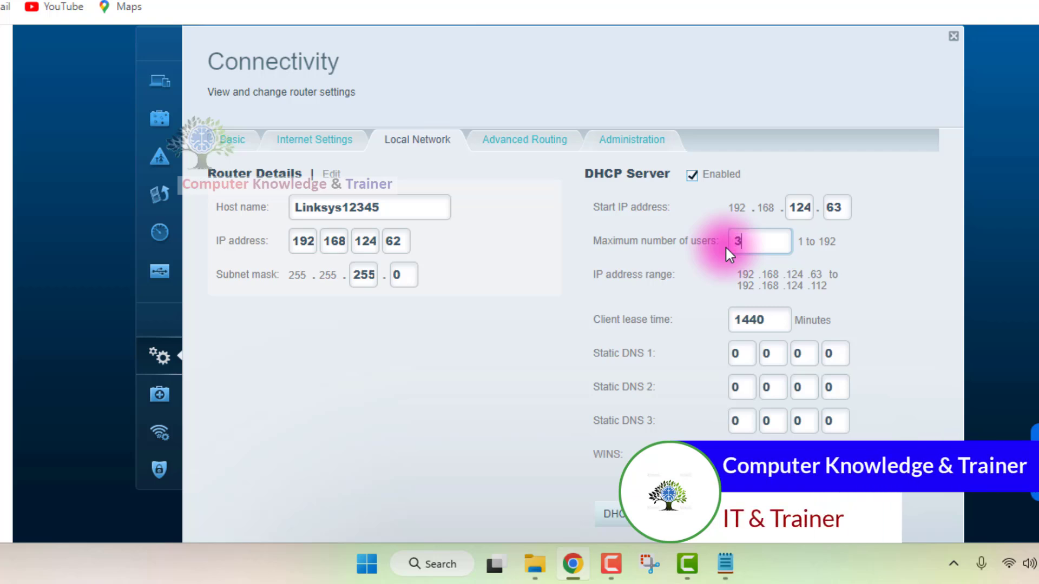
{"action": "left_click", "coordinate": [876, 341]}
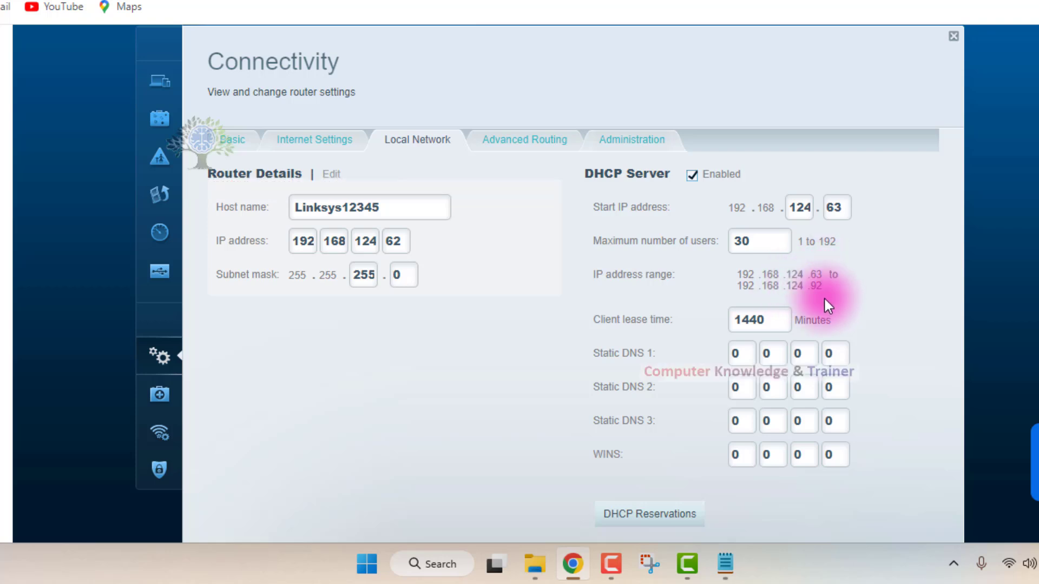
{"action": "double_click", "coordinate": [763, 242]}
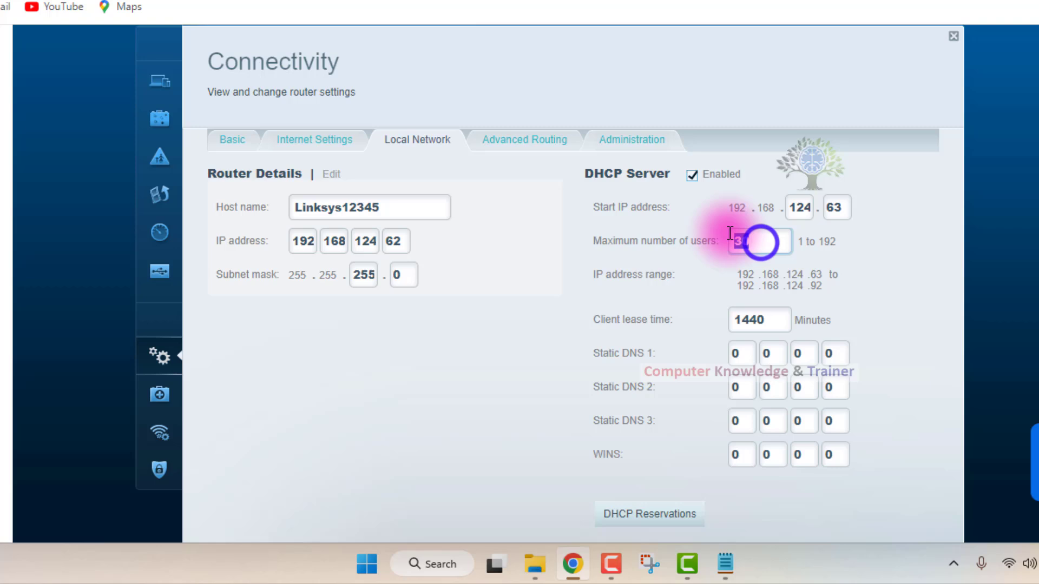
{"action": "left_click", "coordinate": [815, 265]}
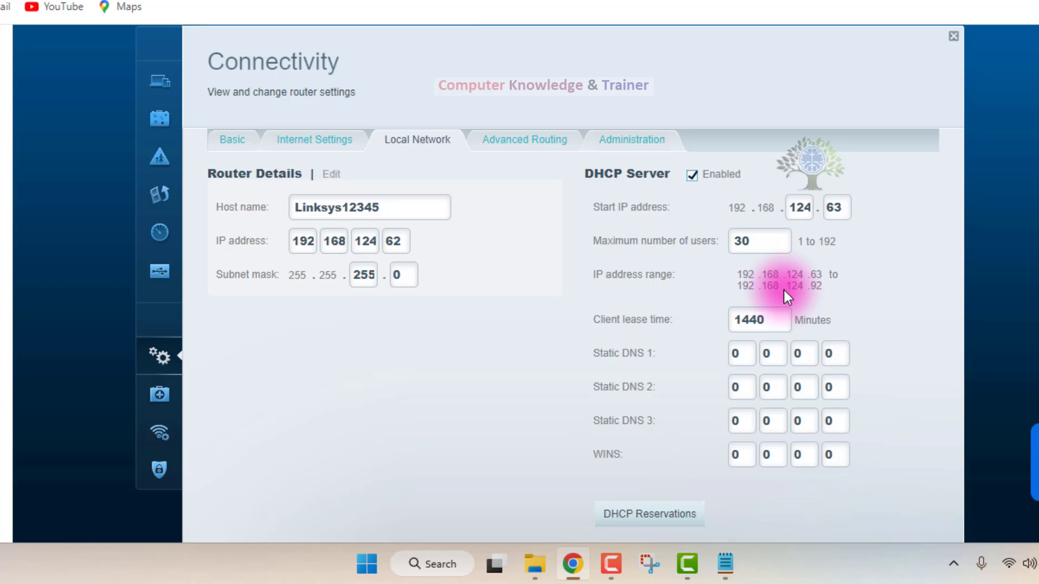
Re-enter the DHCP client lease time as 1440 minutes.
{"action": "double_click", "coordinate": [772, 319]}
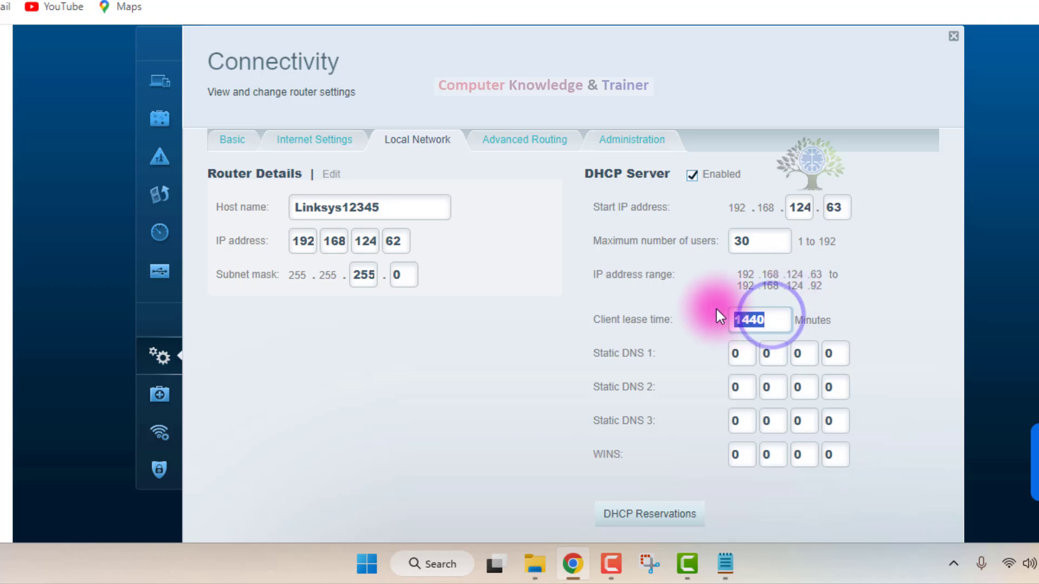
{"action": "type", "text": "4"}
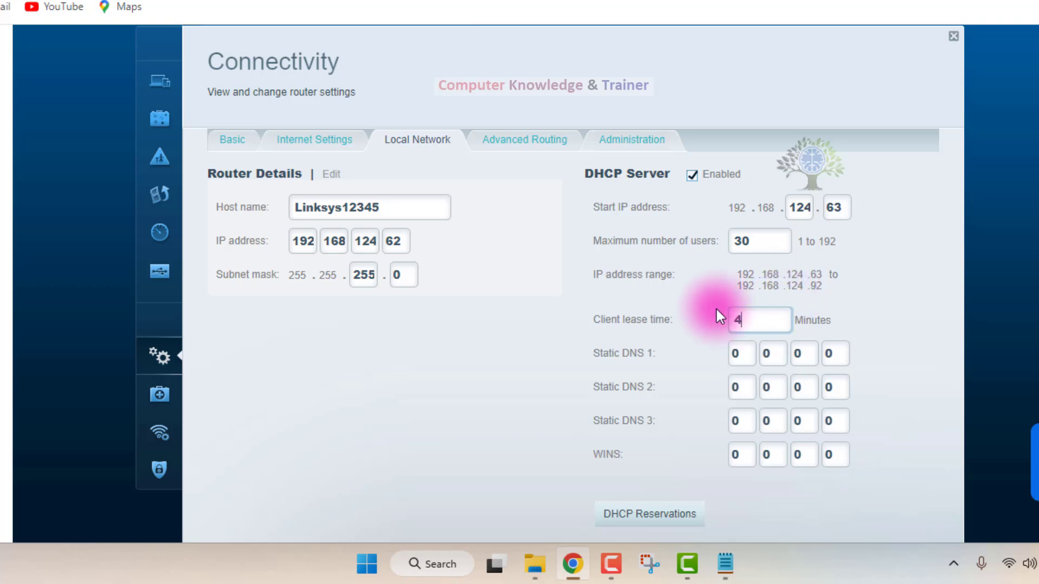
{"action": "key", "text": "BackSpace"}
{"action": "type", "text": "1440"}
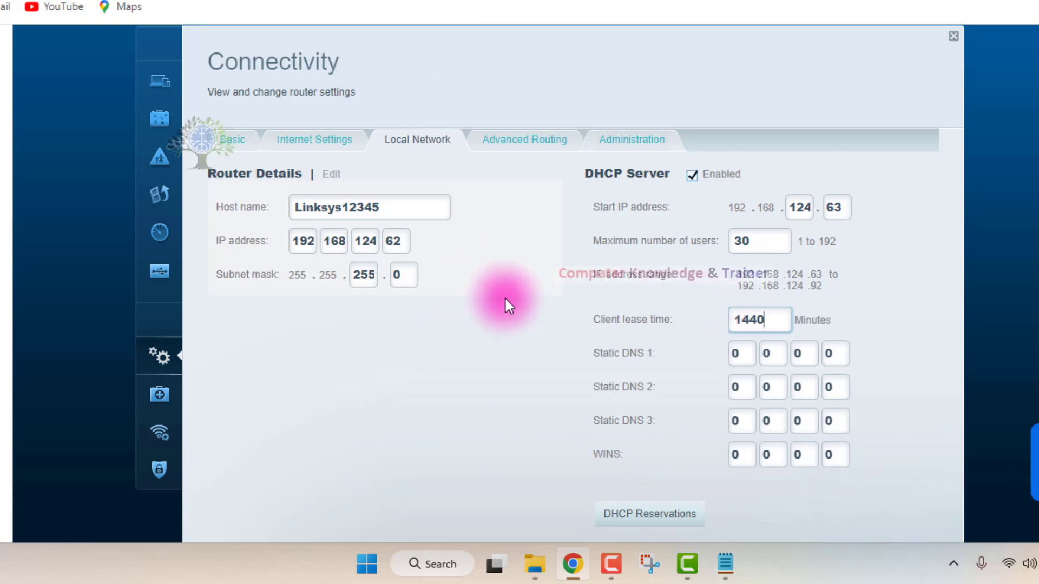
Switch to the DIR-615 router page and examine its internet connection type and Dynamic IP (DHCP) settings.
{"action": "scroll", "coordinate": [644, 315], "scroll_direction": "down", "scroll_amount": 2}
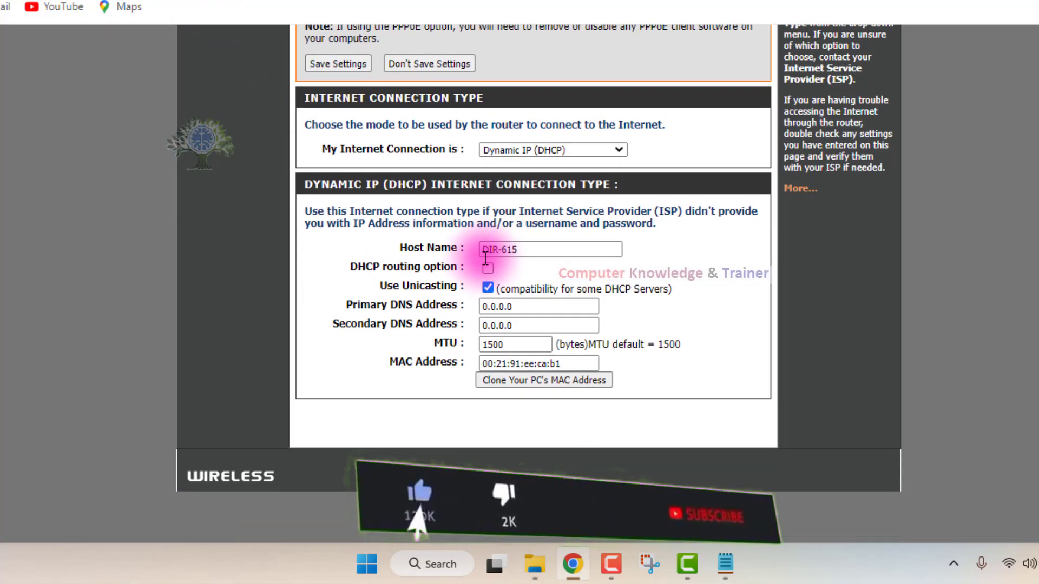
{"action": "scroll", "coordinate": [483, 249], "scroll_direction": "up", "scroll_amount": 3}
{"action": "scroll", "coordinate": [397, 192], "scroll_direction": "down", "scroll_amount": 3}
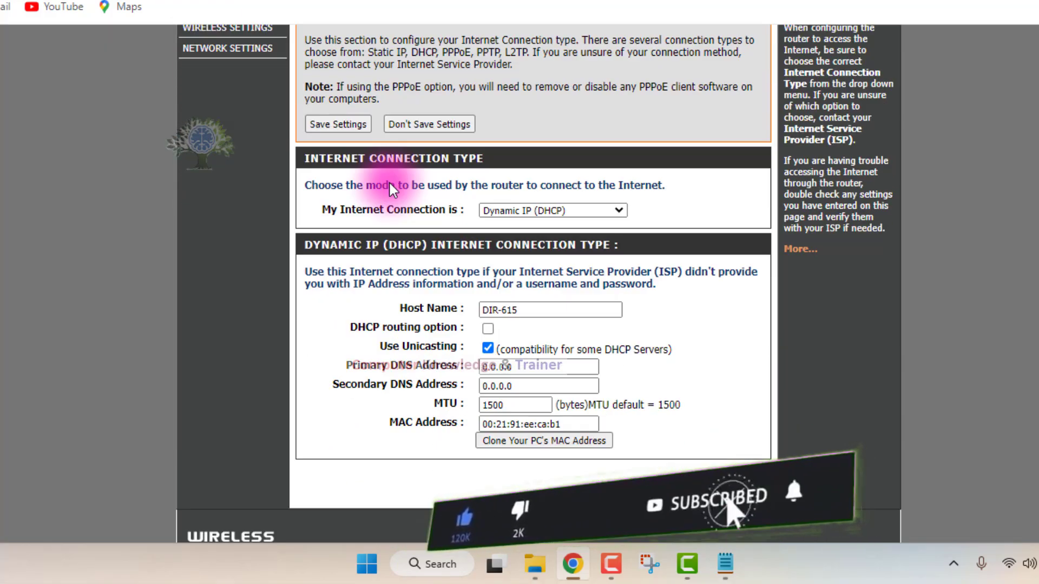
Open the DIR-615 router's network settings page and look through it.
{"action": "scroll", "coordinate": [389, 182], "scroll_direction": "up", "scroll_amount": 1}
{"action": "scroll", "coordinate": [388, 181], "scroll_direction": "up", "scroll_amount": 3}
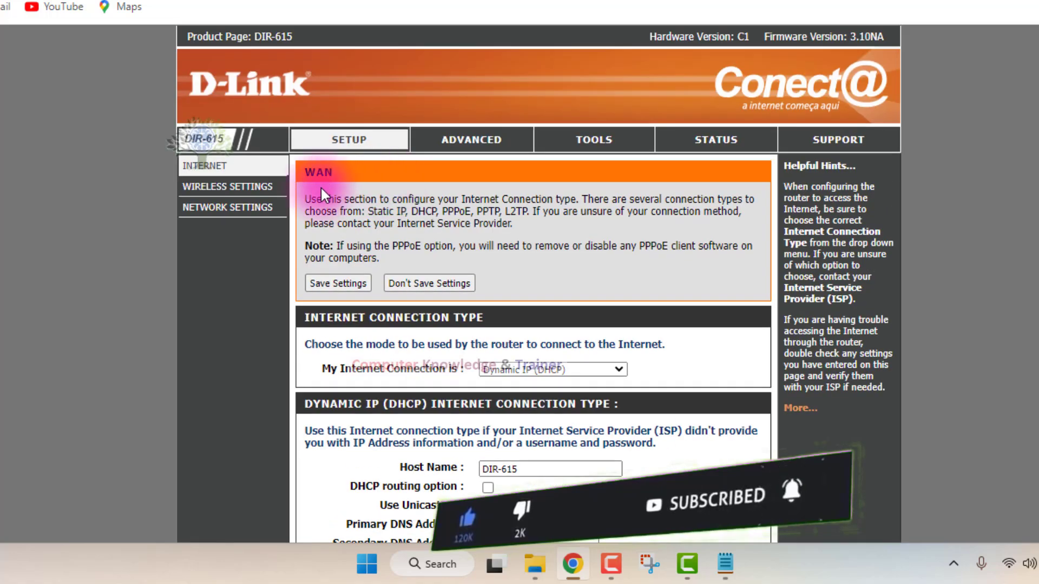
{"action": "left_click", "coordinate": [228, 207]}
{"action": "scroll", "coordinate": [459, 271], "scroll_direction": "down", "scroll_amount": 9}
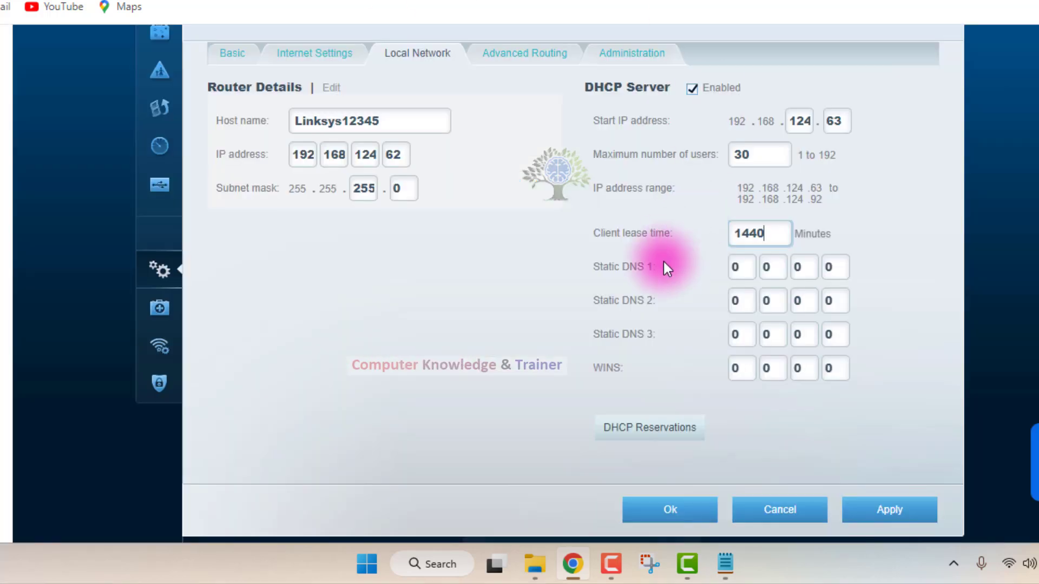
Leave the DHCP reservations prompt without saving and apply the Local Network settings, accepting the notice about temporary connectivity loss.
{"action": "left_click", "coordinate": [656, 425]}
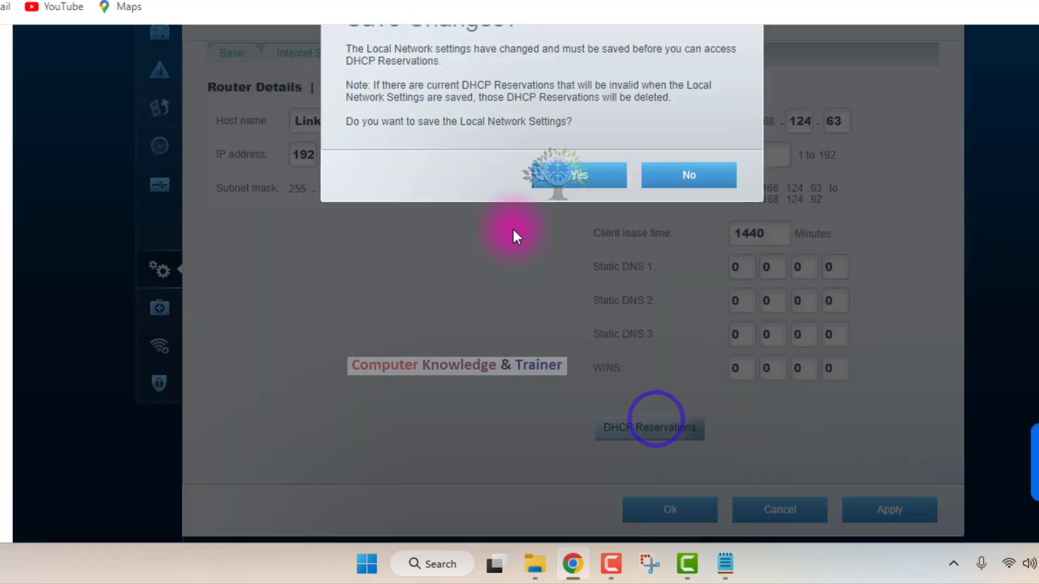
{"action": "left_click", "coordinate": [647, 183]}
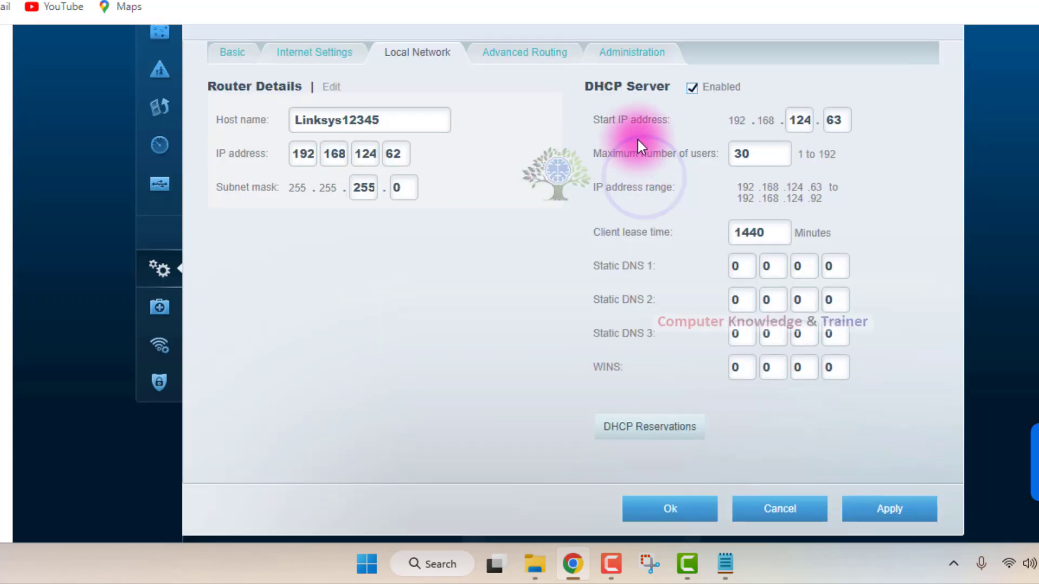
{"action": "scroll", "coordinate": [644, 151], "scroll_direction": "down", "scroll_amount": 4}
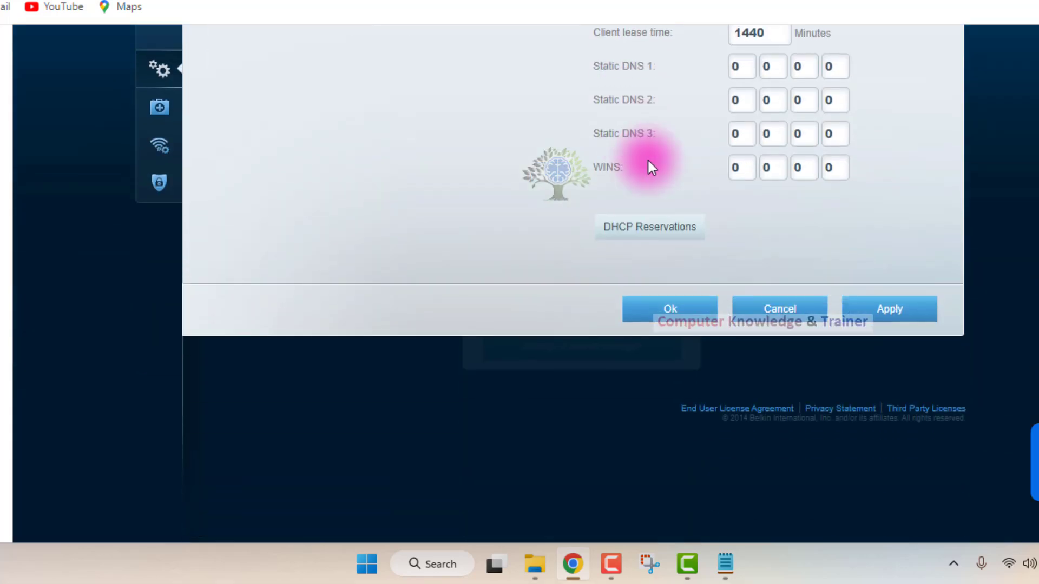
{"action": "left_click", "coordinate": [890, 311]}
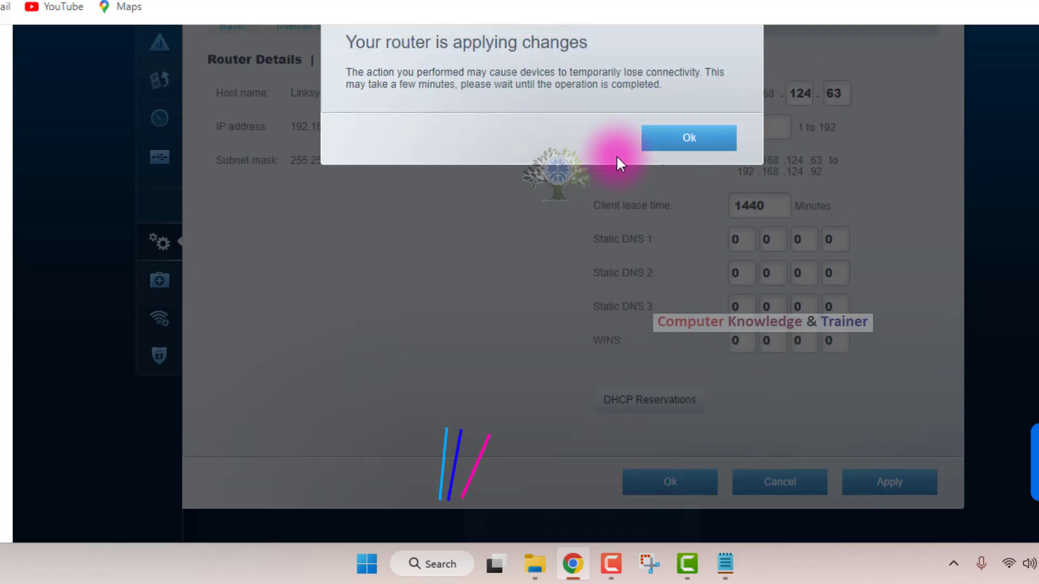
{"action": "left_click", "coordinate": [689, 141]}
{"action": "scroll", "coordinate": [691, 143], "scroll_direction": "down", "scroll_amount": 3}
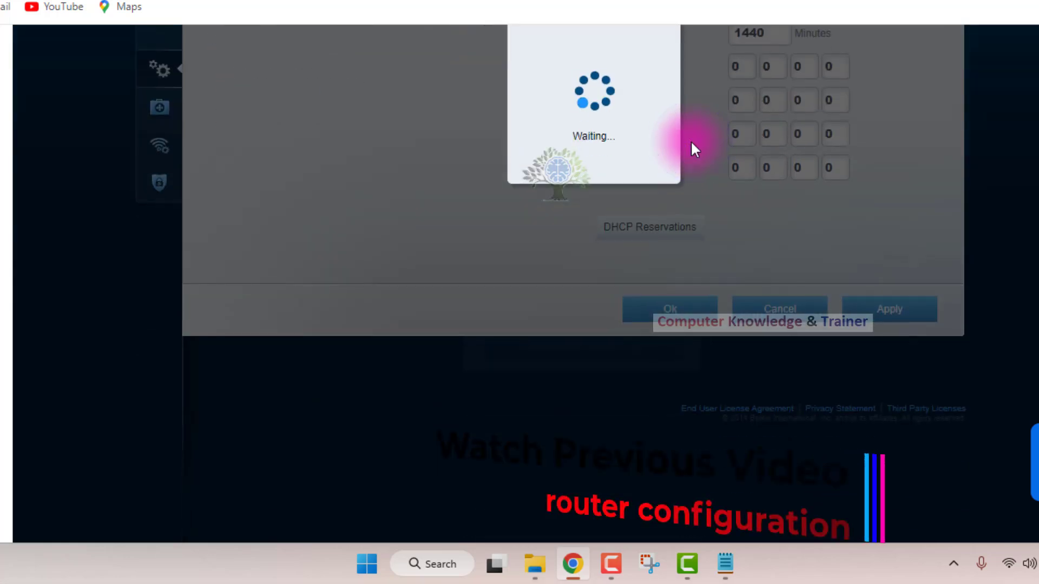
{"action": "scroll", "coordinate": [690, 140], "scroll_direction": "up", "scroll_amount": 2}
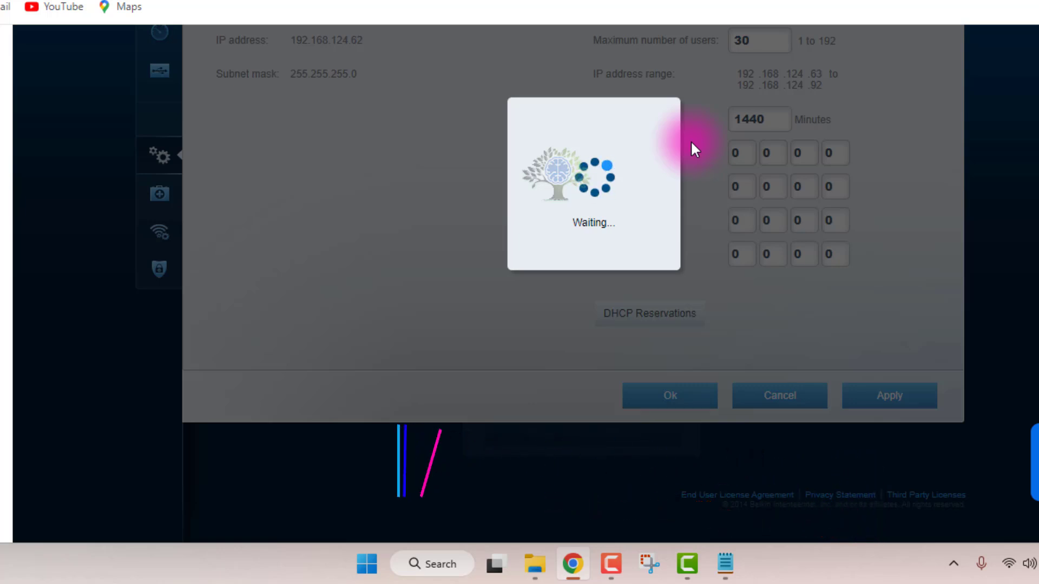
{"action": "scroll", "coordinate": [602, 155], "scroll_direction": "up", "scroll_amount": 2}
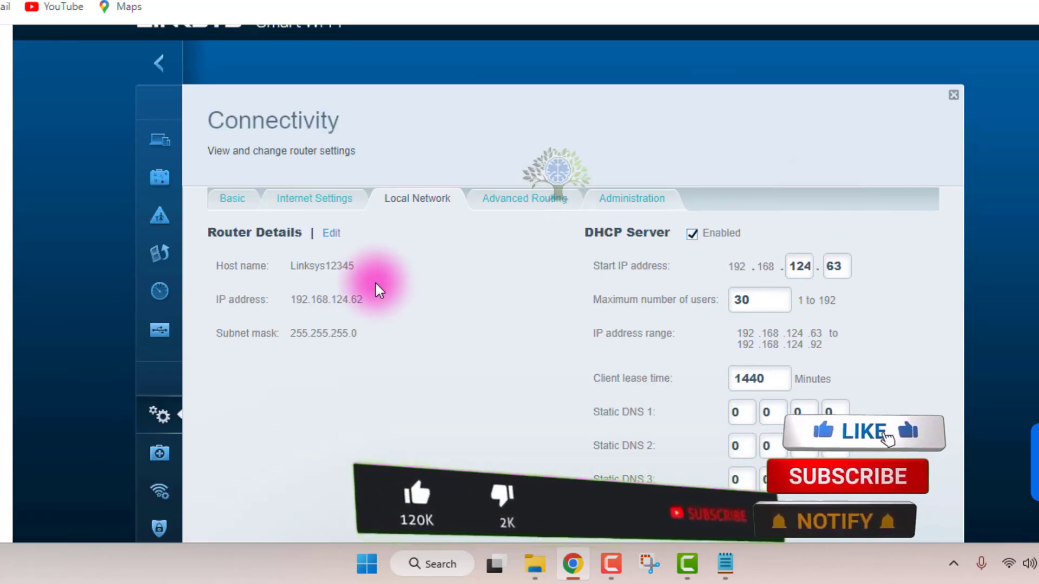
Check the Linksys router's applied IP address in the Router Details on the Local Network page.
{"action": "left_click", "coordinate": [364, 297]}
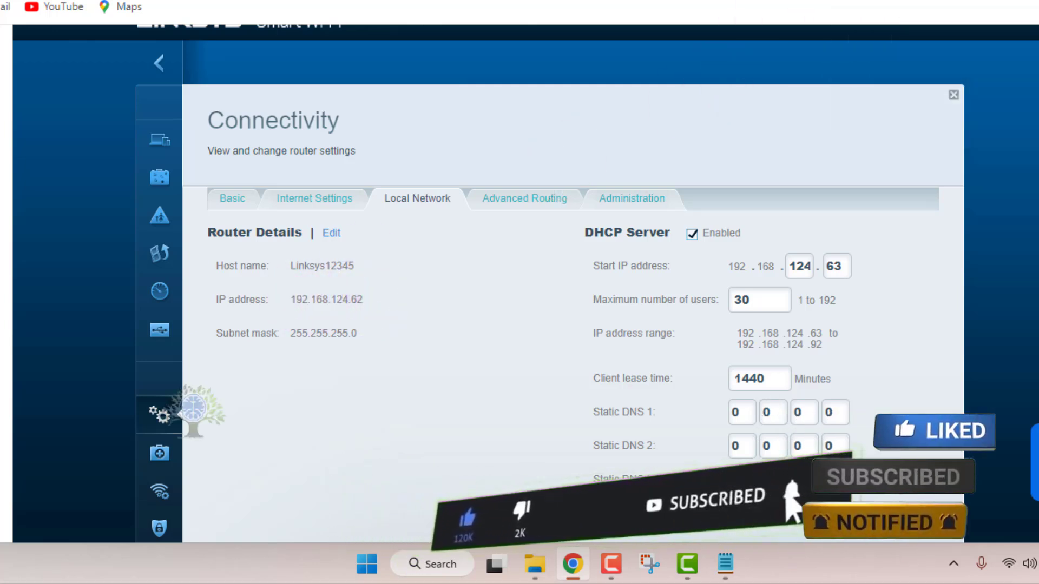
{"action": "key", "text": "ctrl+t"}
{"action": "left_click", "coordinate": [490, 1]}
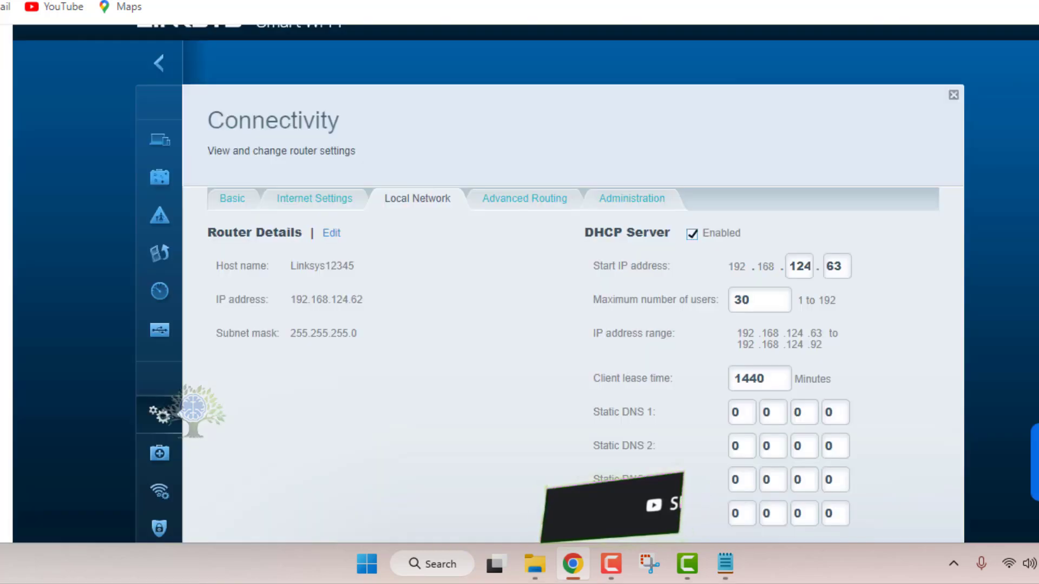
{"action": "left_click", "coordinate": [298, 297]}
{"action": "left_click", "coordinate": [369, 303]}
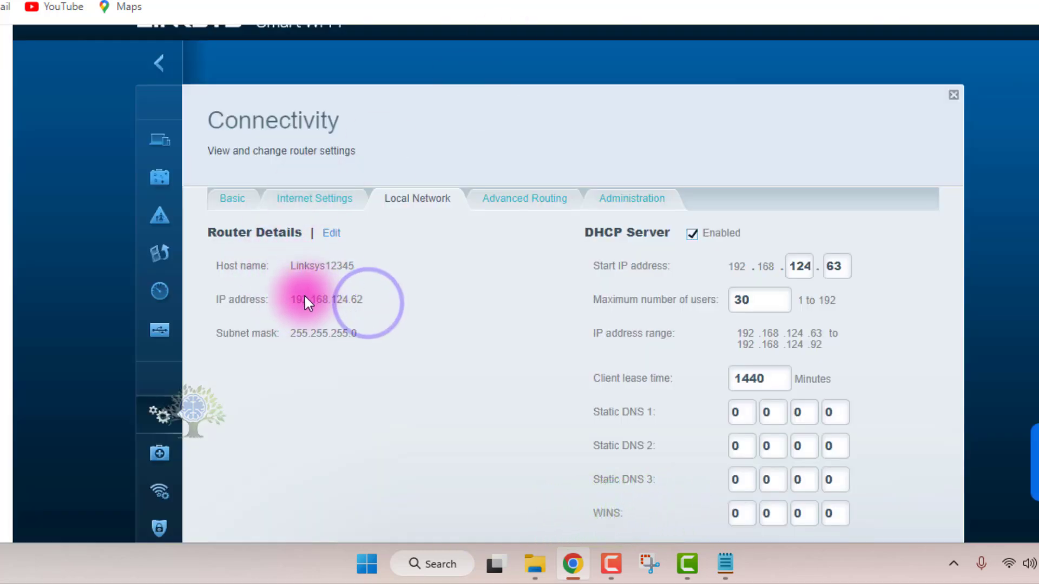
{"action": "scroll", "coordinate": [523, 273], "scroll_direction": "down", "scroll_amount": 3}
{"action": "scroll", "coordinate": [523, 273], "scroll_direction": "up", "scroll_amount": 3}
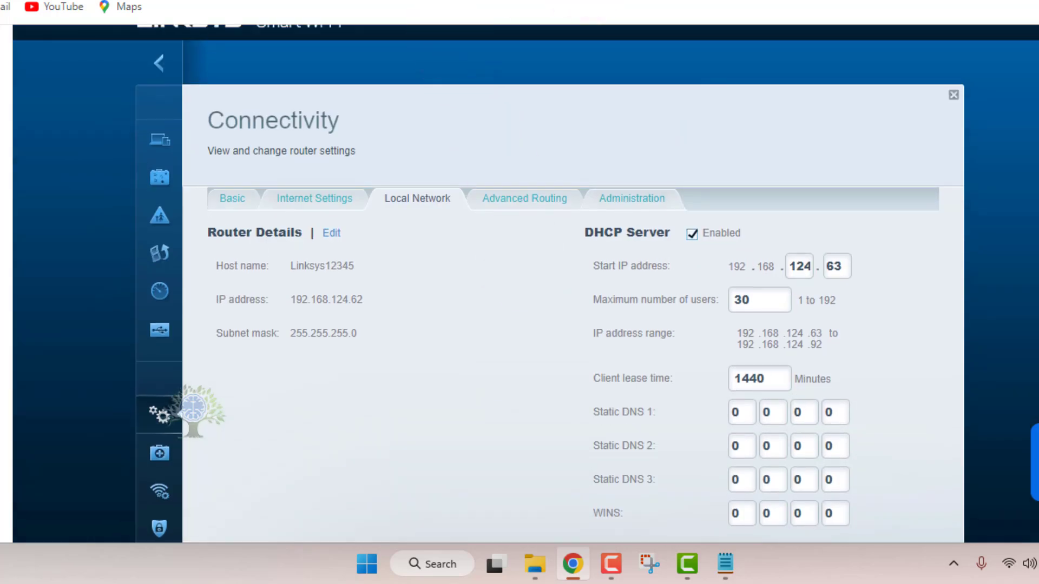
Enter the router's address 192.168.124.62 in a new browser tab to demonstrate how to reach it.
{"action": "key", "text": "ctrl+t"}
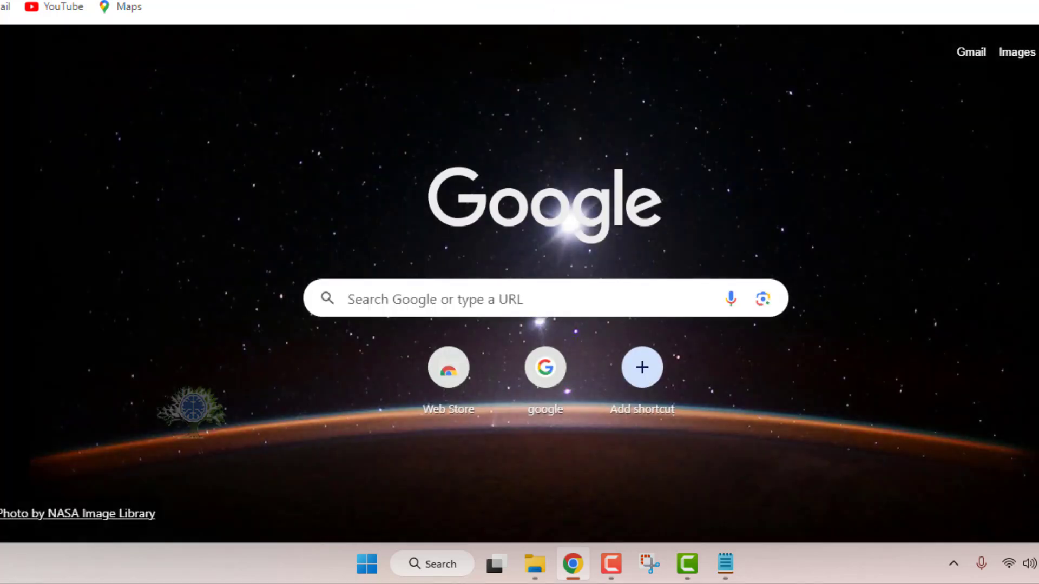
{"action": "type", "text": "16"}
{"action": "key", "text": "BackSpace"}
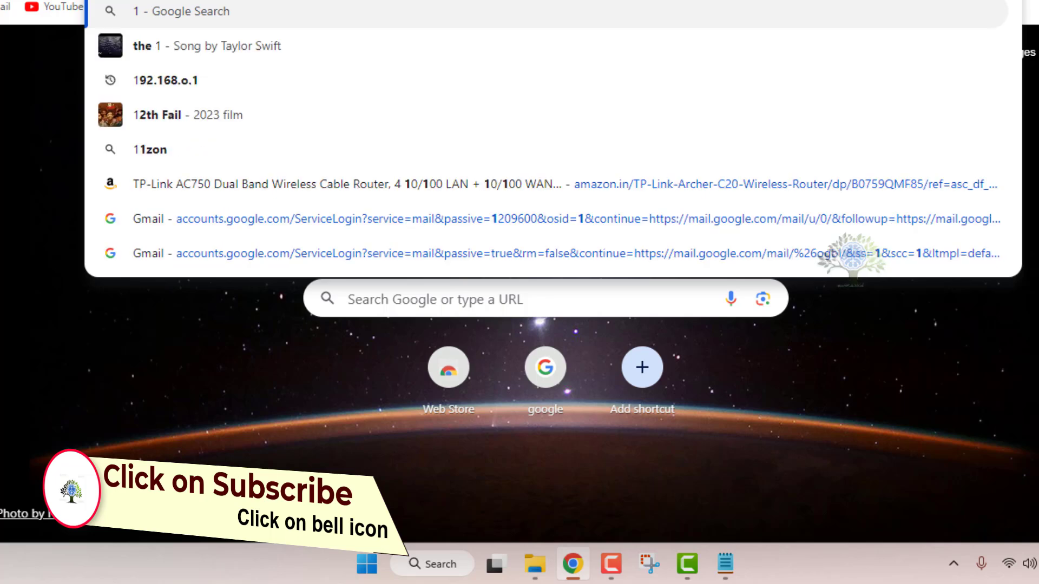
{"action": "type", "text": "92.168"}
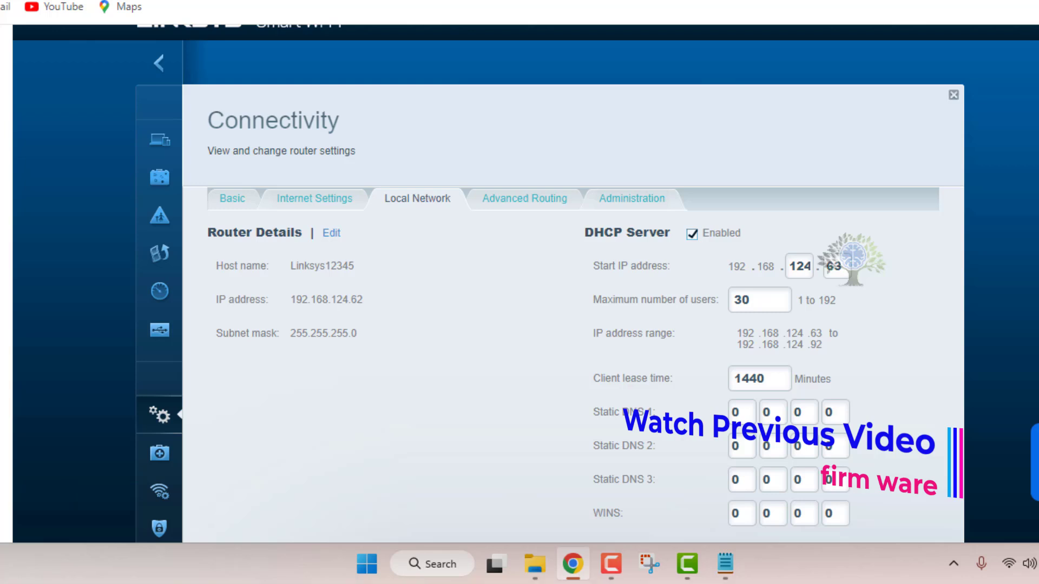
{"action": "left_click", "coordinate": [898, 1]}
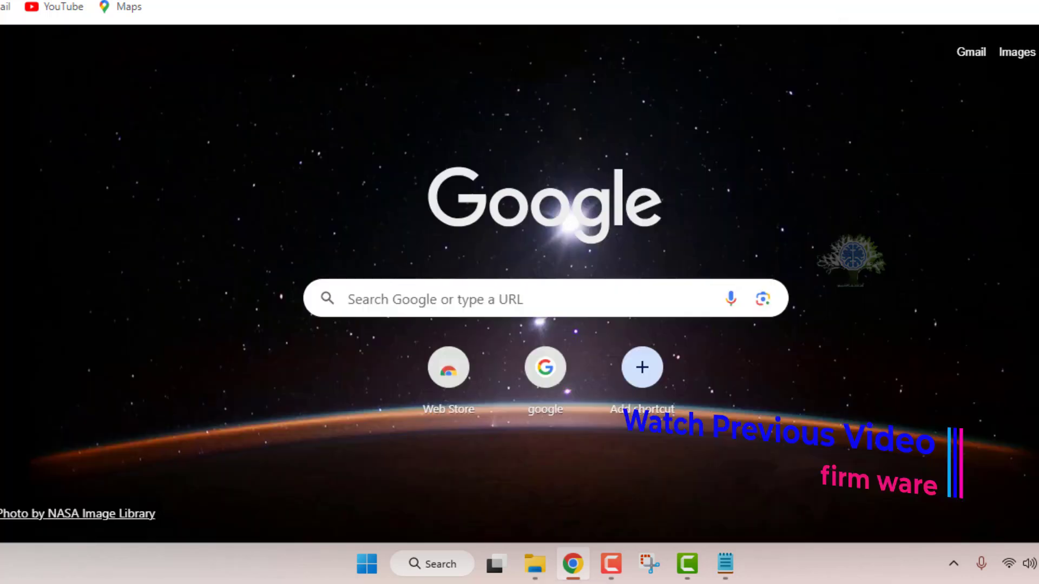
{"action": "type", "text": "192.168124.62"}
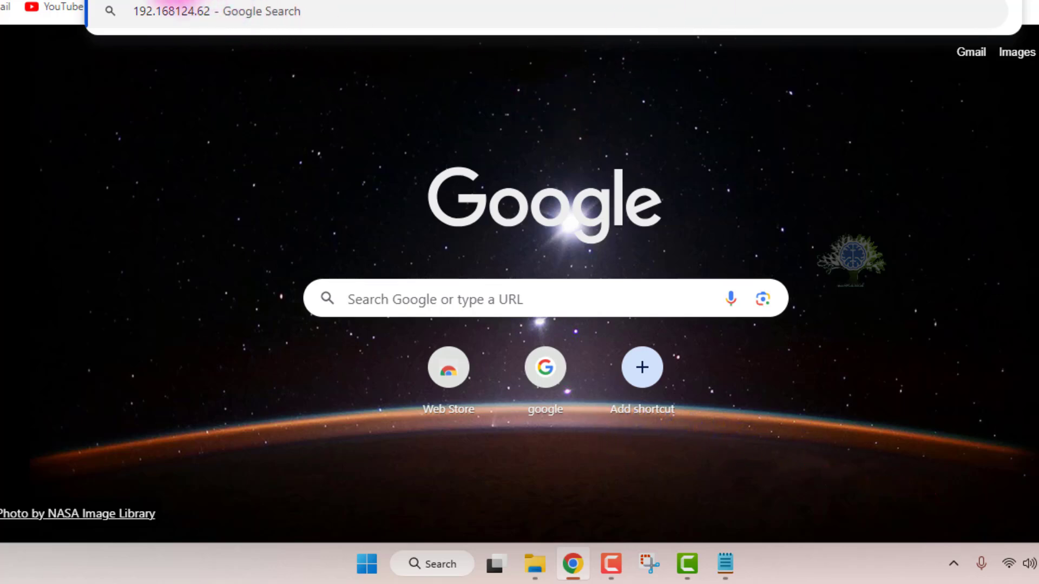
{"action": "left_click", "coordinate": [170, 11]}
{"action": "type", "text": "."}
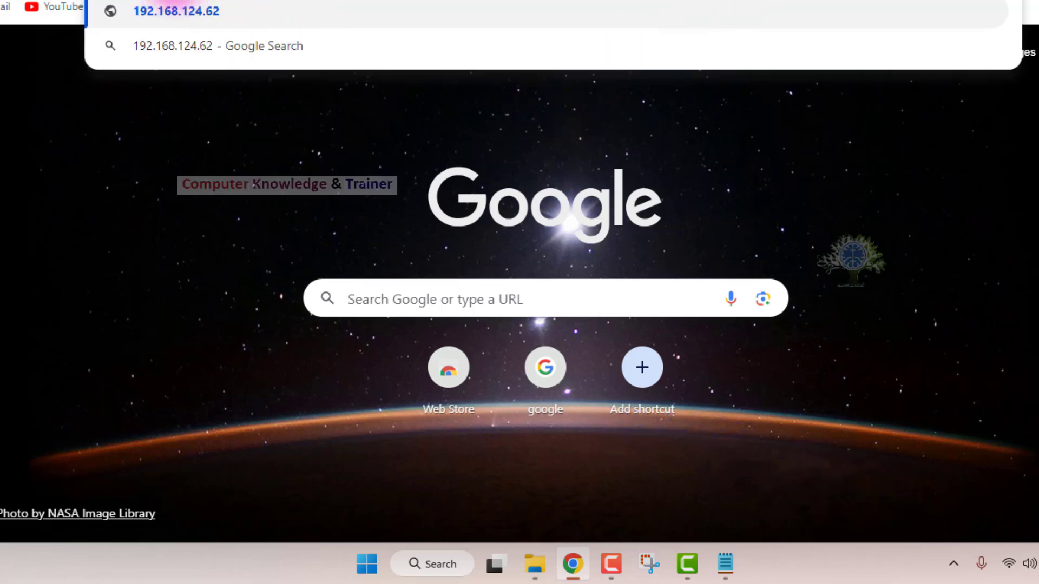
{"action": "left_click", "coordinate": [210, 99]}
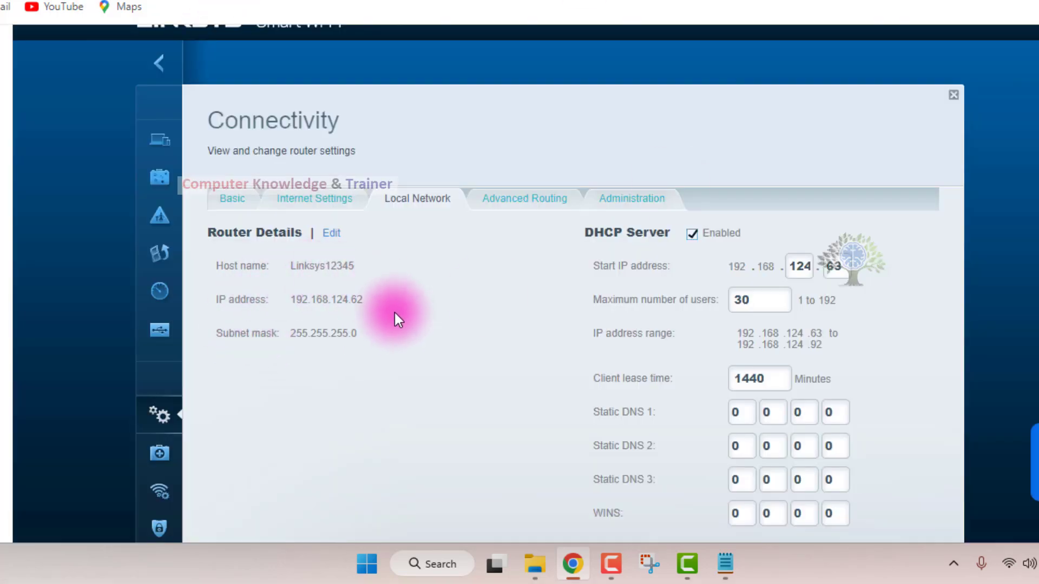
Apply the Linksys Local Network settings once more from the Connectivity page and look over its values.
{"action": "scroll", "coordinate": [419, 298], "scroll_direction": "down", "scroll_amount": 3}
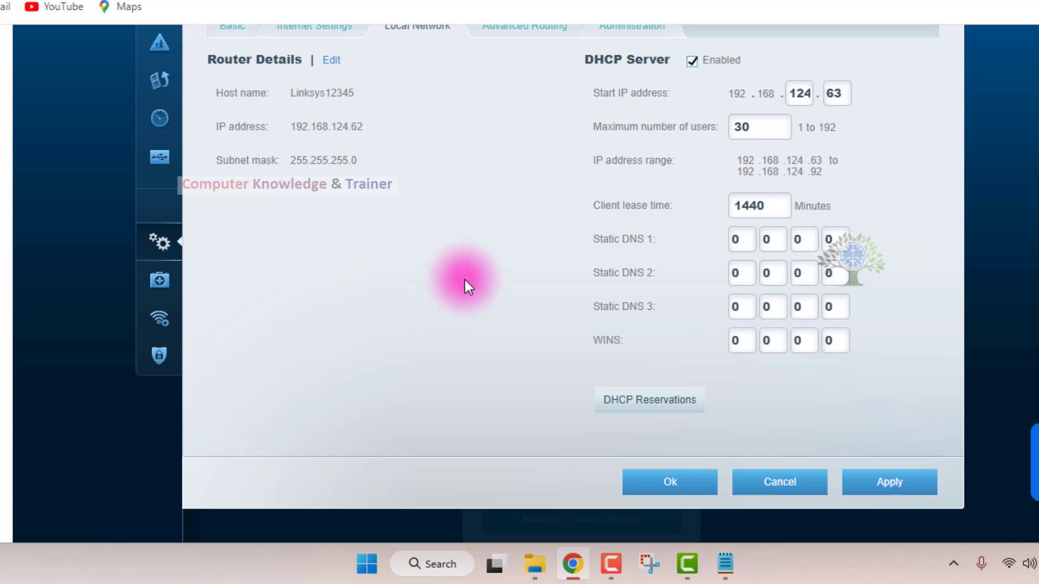
{"action": "left_click", "coordinate": [859, 476]}
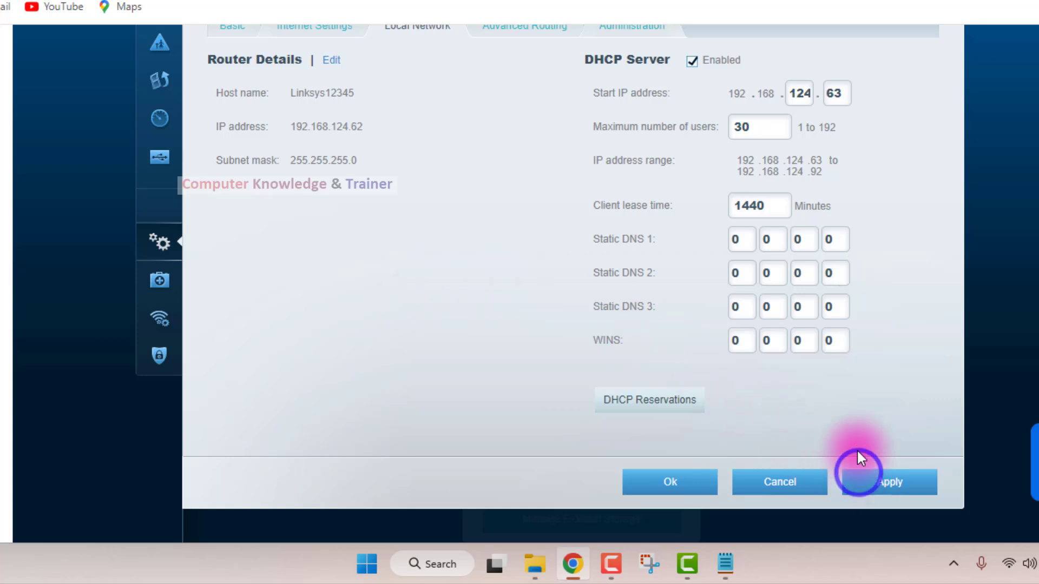
{"action": "scroll", "coordinate": [560, 342], "scroll_direction": "up", "scroll_amount": 2}
{"action": "scroll", "coordinate": [521, 327], "scroll_direction": "up", "scroll_amount": 2}
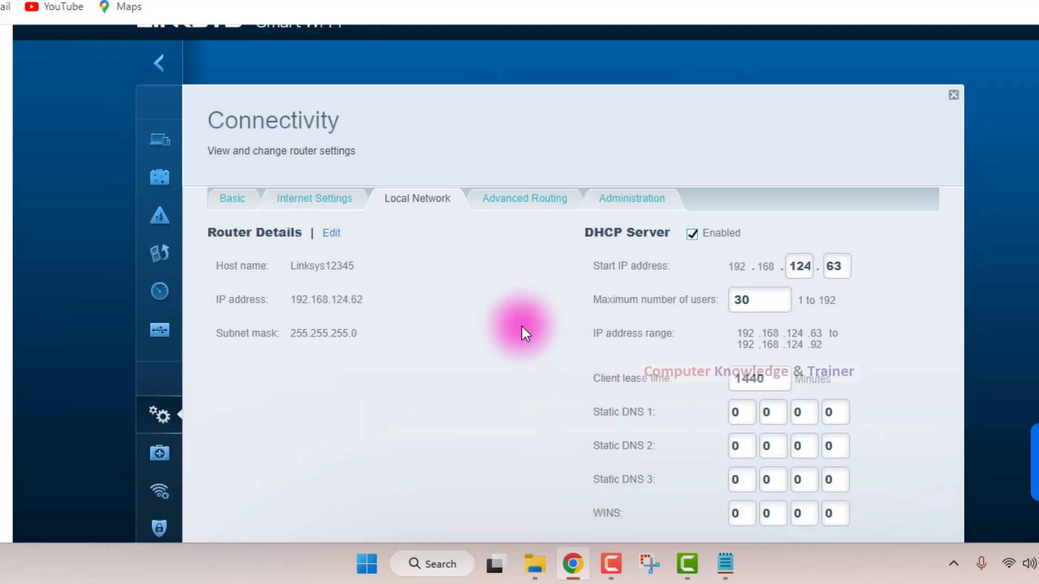
Open the Advanced Routing settings and try to move on to Administration, choosing to save the pending changes.
{"action": "scroll", "coordinate": [522, 326], "scroll_direction": "down", "scroll_amount": 3}
{"action": "left_click", "coordinate": [514, 113]}
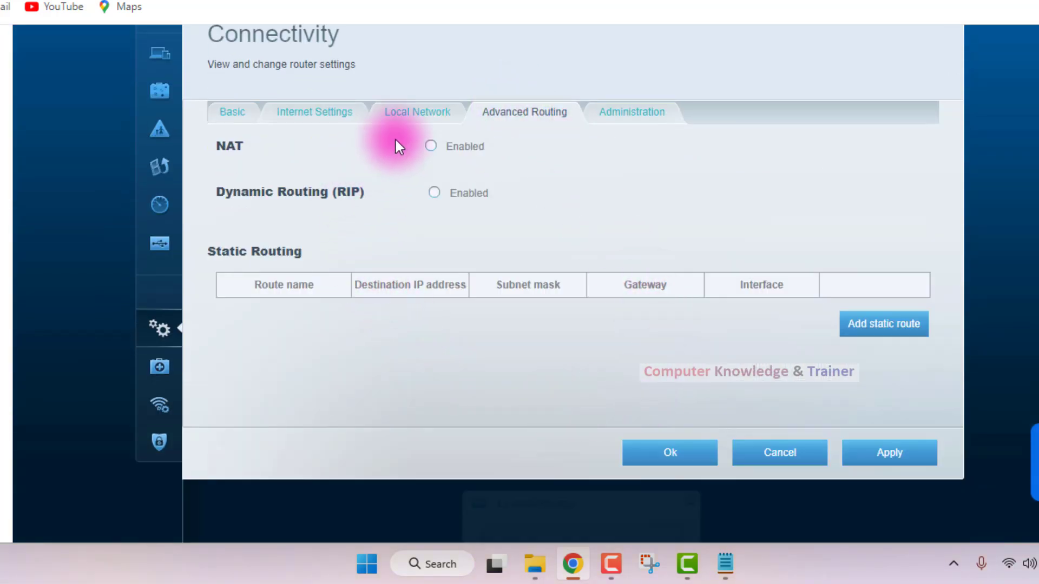
{"action": "left_click", "coordinate": [606, 112]}
{"action": "left_click", "coordinate": [655, 183]}
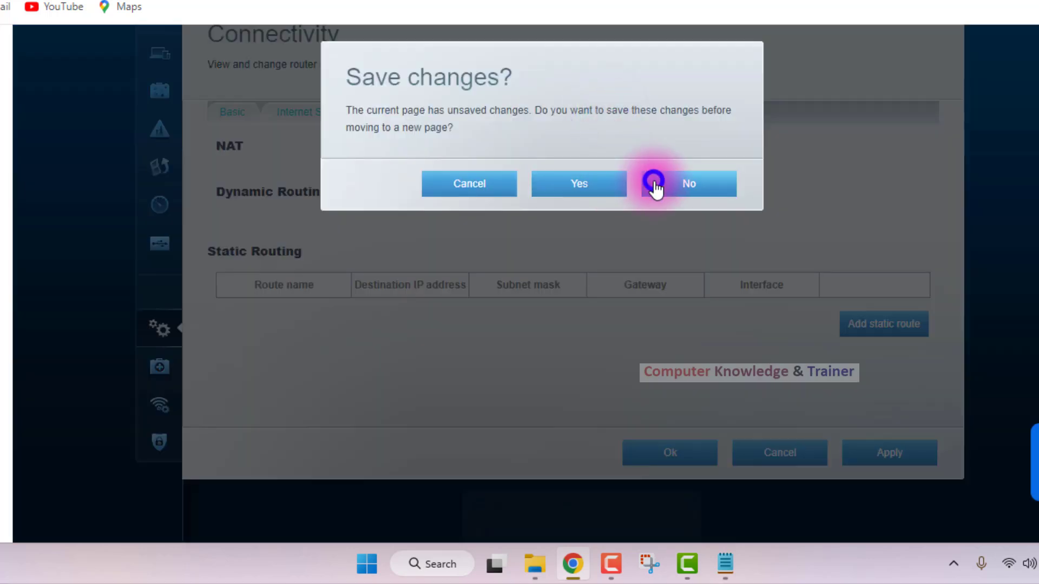
{"action": "left_click", "coordinate": [589, 189]}
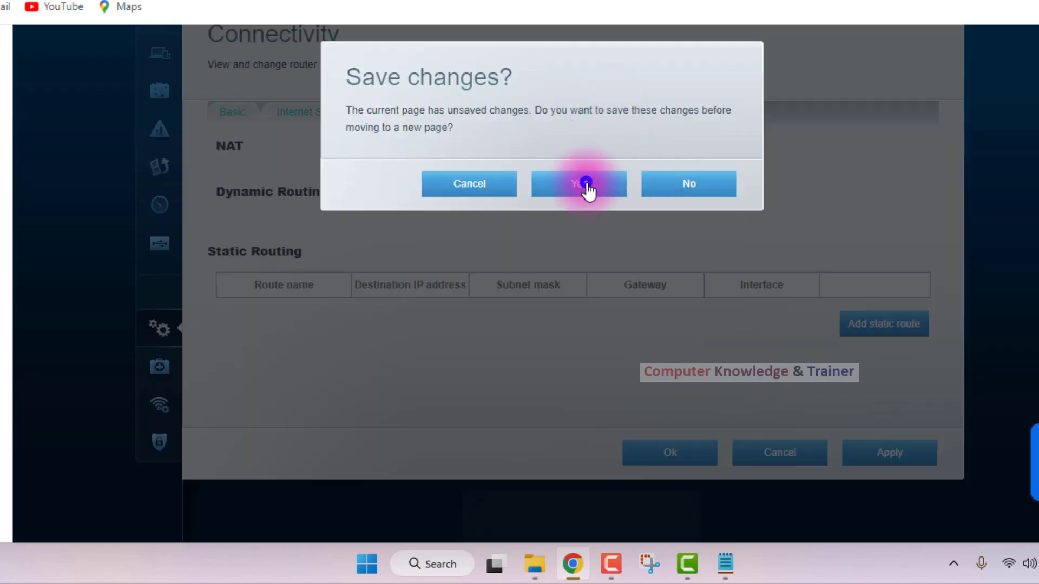
{"action": "left_click", "coordinate": [671, 232]}
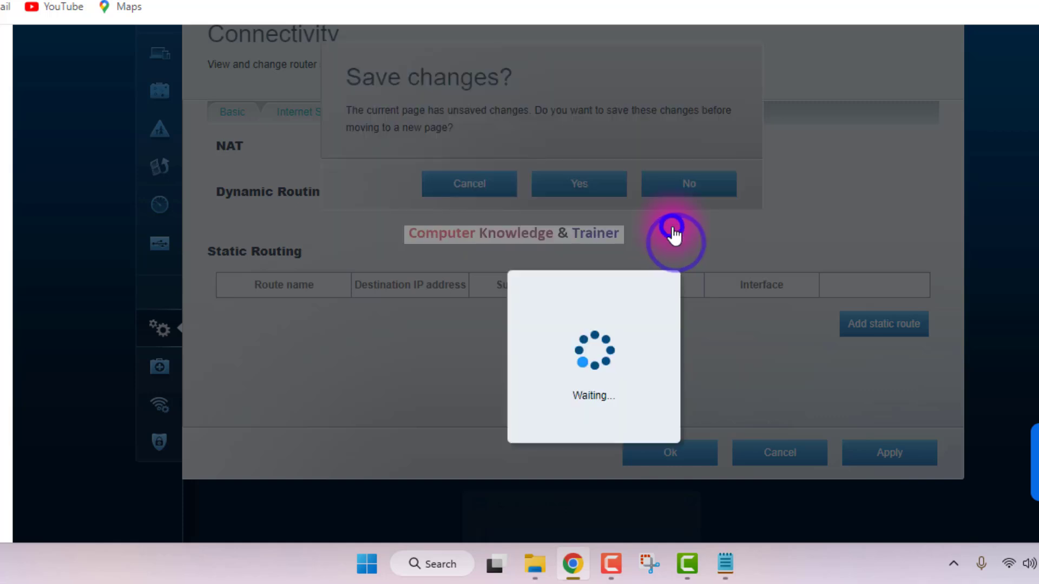
{"action": "scroll", "coordinate": [615, 178], "scroll_direction": "down", "scroll_amount": 3}
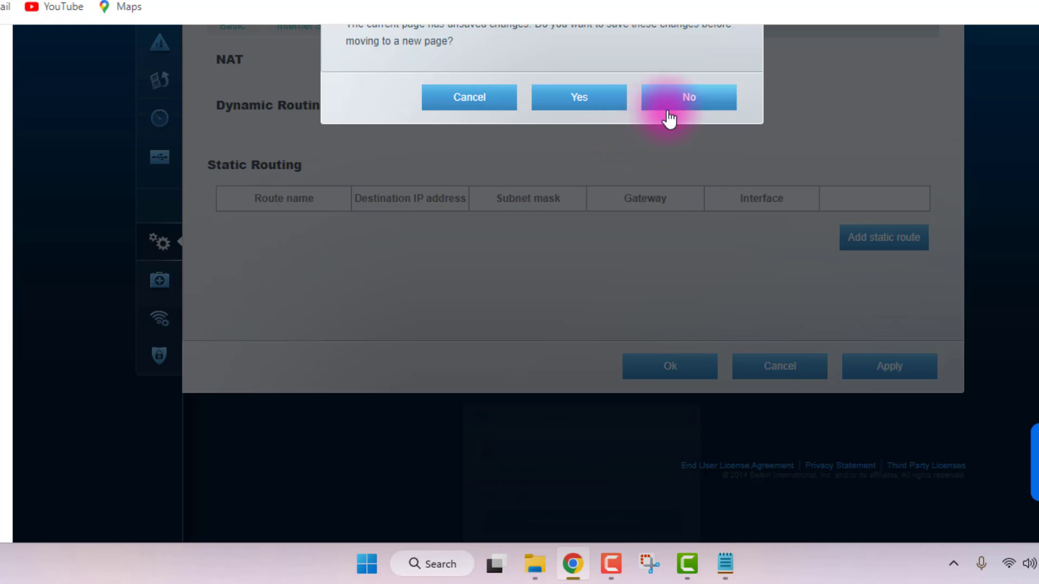
Cancel the save prompt and stay on the Advanced Routing page.
{"action": "left_click", "coordinate": [668, 110]}
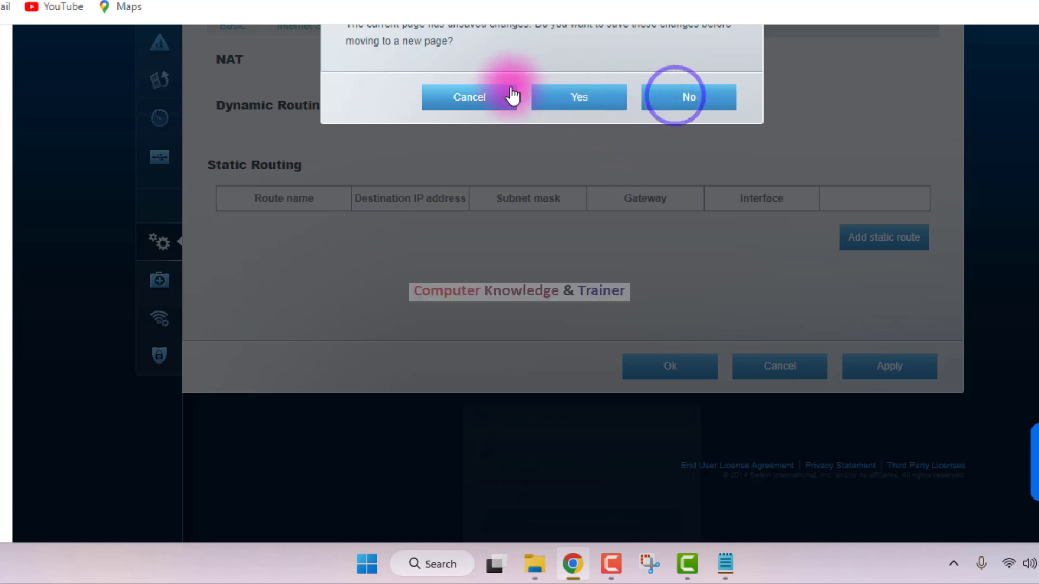
{"action": "left_click", "coordinate": [466, 97]}
{"action": "scroll", "coordinate": [631, 252], "scroll_direction": "up", "scroll_amount": 3}
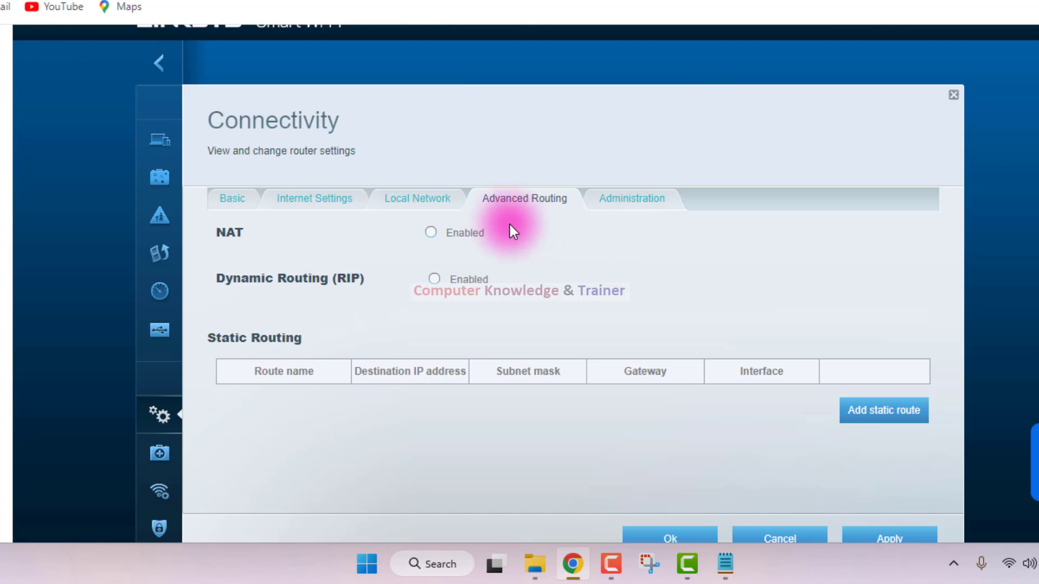
Try to move from Advanced Routing to Administration with the pending changes saved, and cancel the save prompt.
{"action": "left_click", "coordinate": [635, 199]}
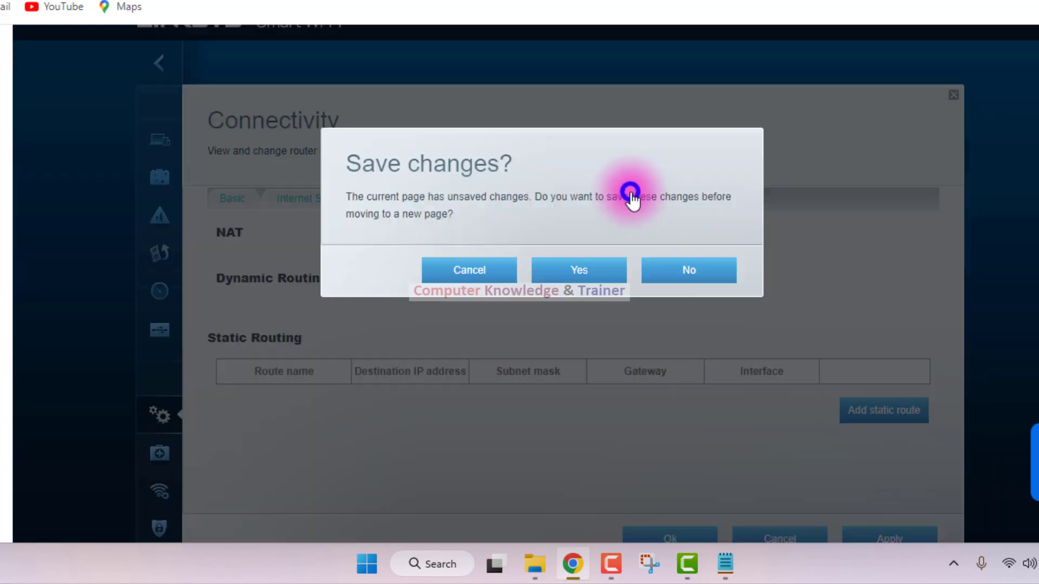
{"action": "left_click", "coordinate": [656, 271]}
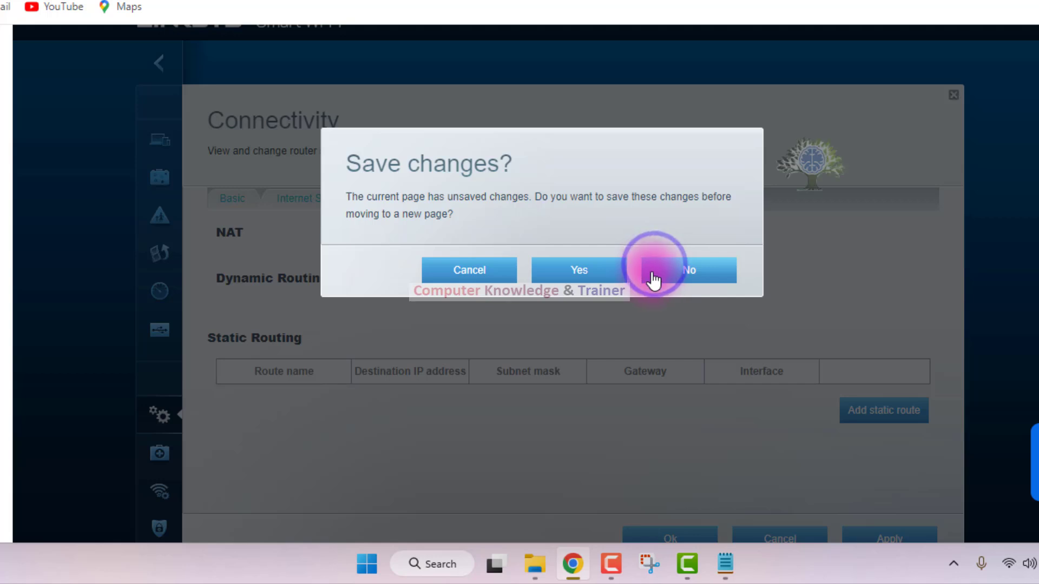
{"action": "left_click", "coordinate": [563, 279]}
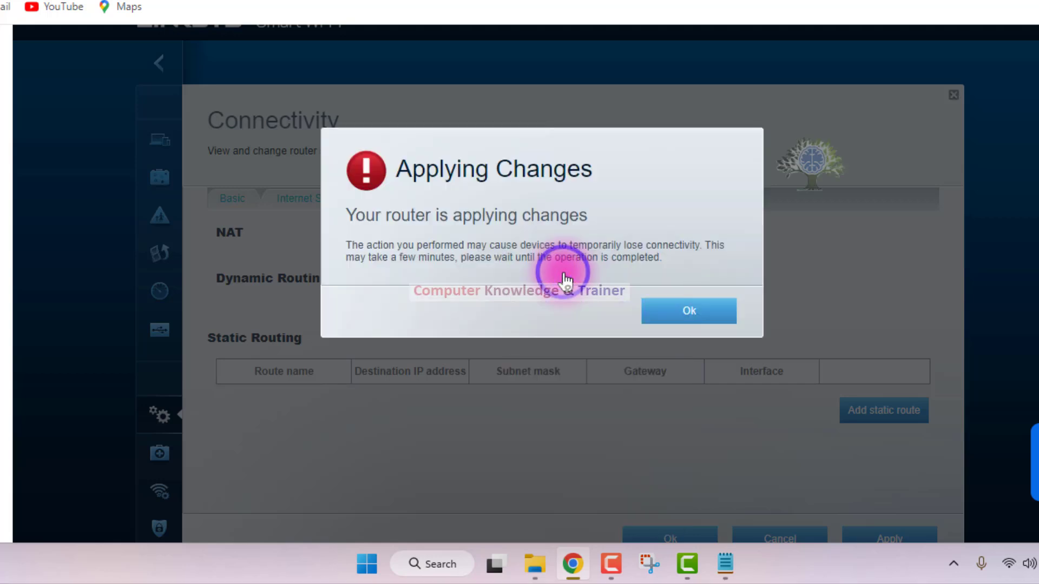
{"action": "left_click", "coordinate": [637, 312]}
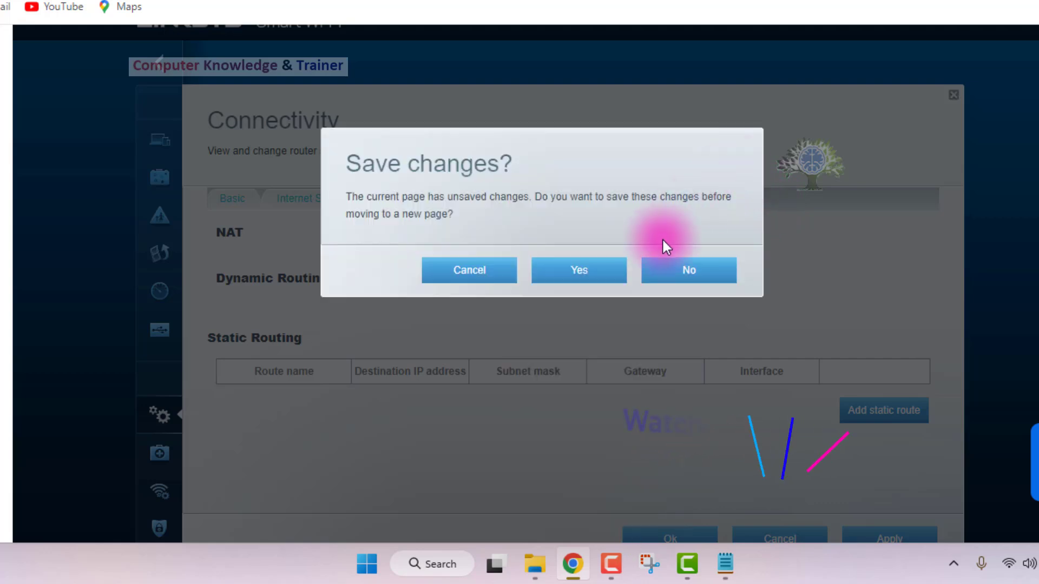
{"action": "left_click", "coordinate": [672, 272]}
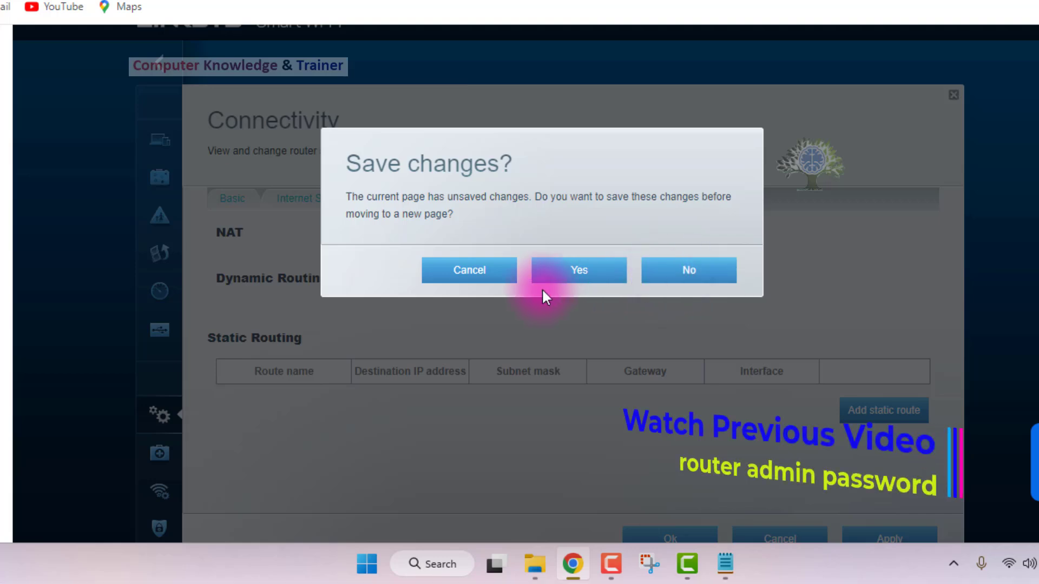
{"action": "left_click", "coordinate": [469, 269]}
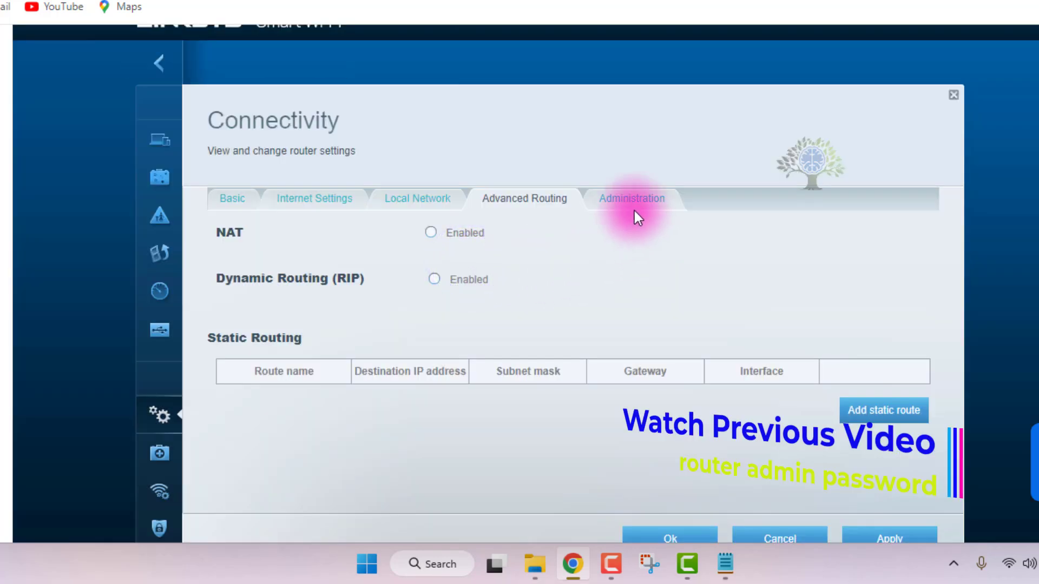
Retry opening the Administration settings from Advanced Routing, choosing to save and apply the pending changes.
{"action": "scroll", "coordinate": [635, 210], "scroll_direction": "down", "scroll_amount": 5}
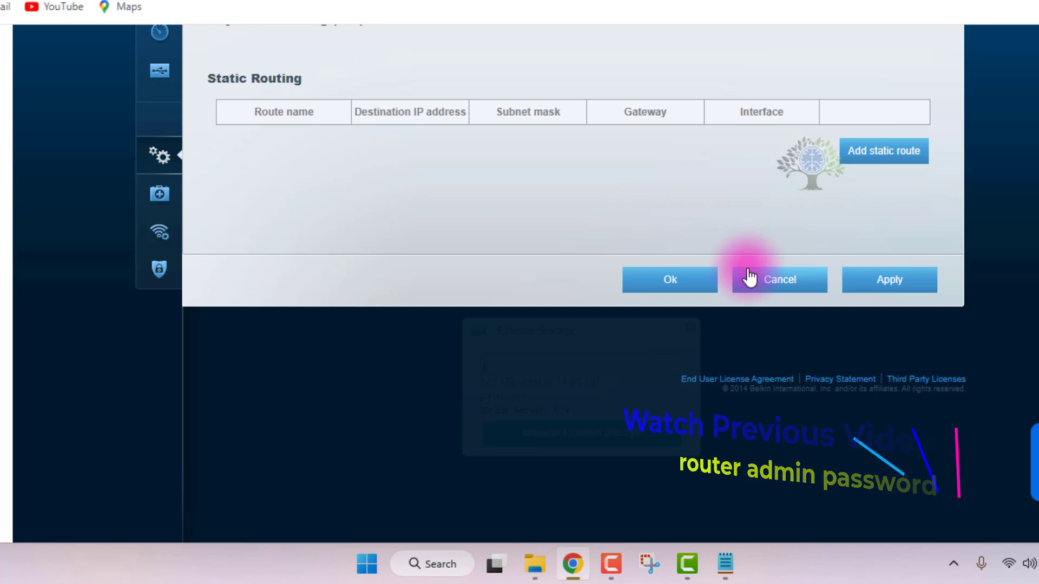
{"action": "scroll", "coordinate": [741, 270], "scroll_direction": "up", "scroll_amount": 3}
{"action": "left_click", "coordinate": [617, 119]}
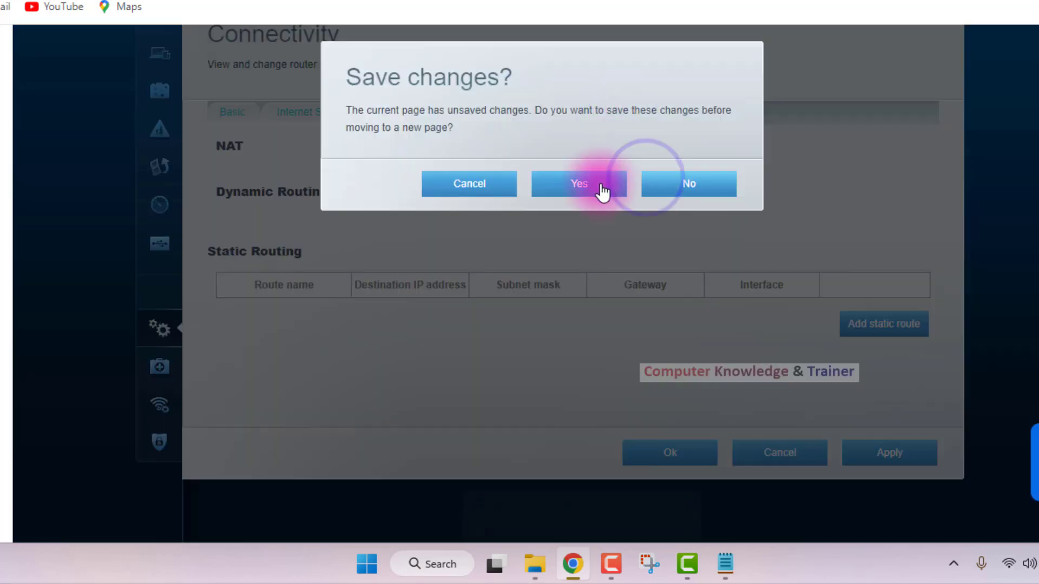
{"action": "left_click", "coordinate": [536, 190]}
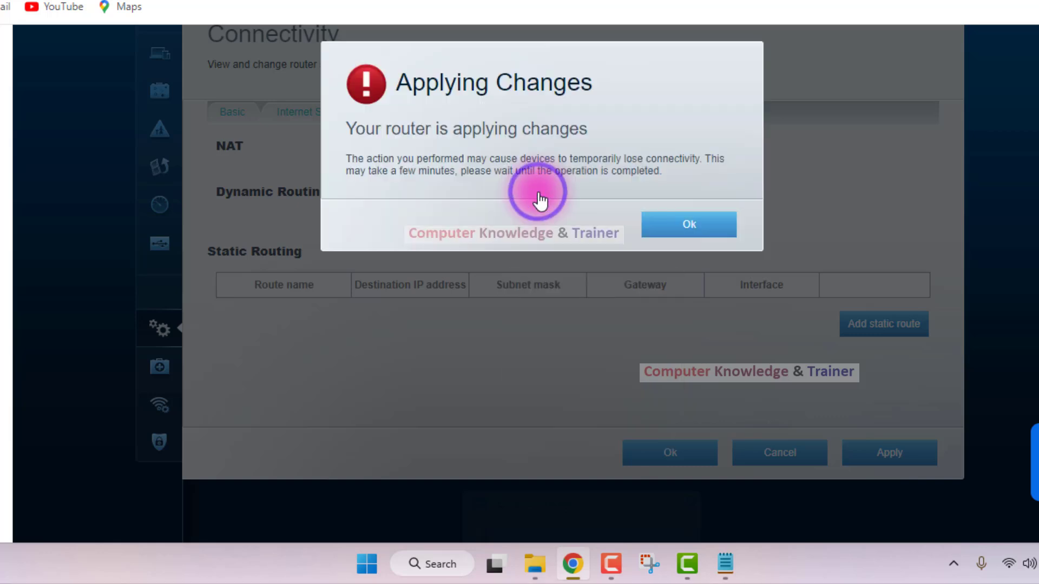
{"action": "left_click", "coordinate": [710, 226]}
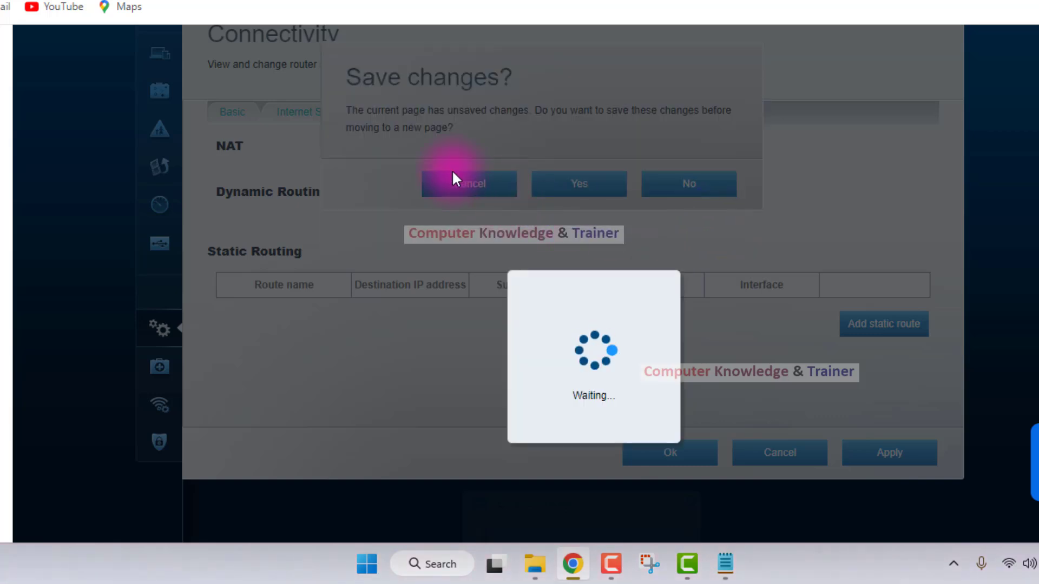
{"action": "scroll", "coordinate": [452, 170], "scroll_direction": "up", "scroll_amount": 3}
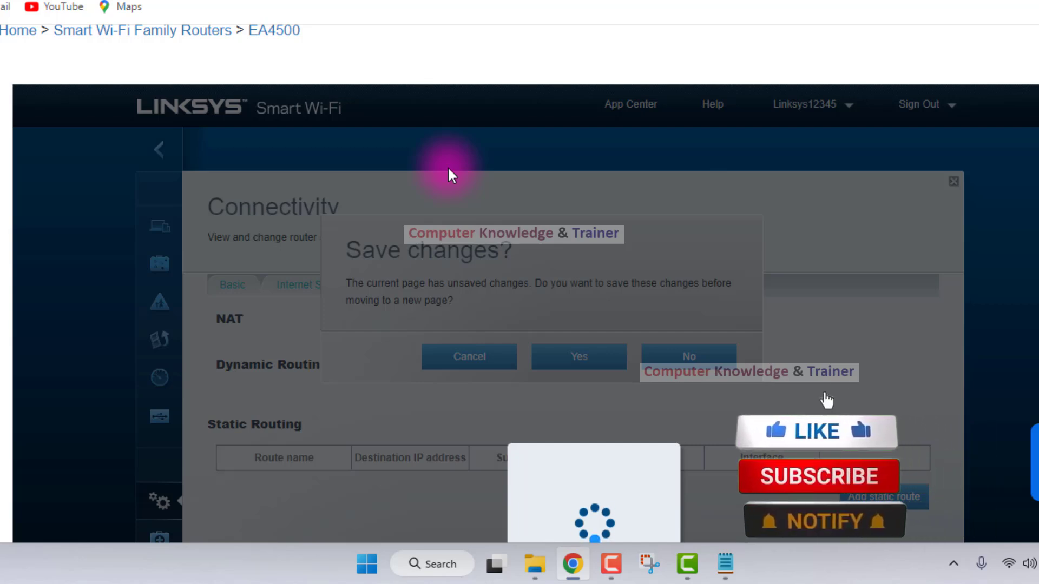
{"action": "scroll", "coordinate": [447, 170], "scroll_direction": "down", "scroll_amount": 4}
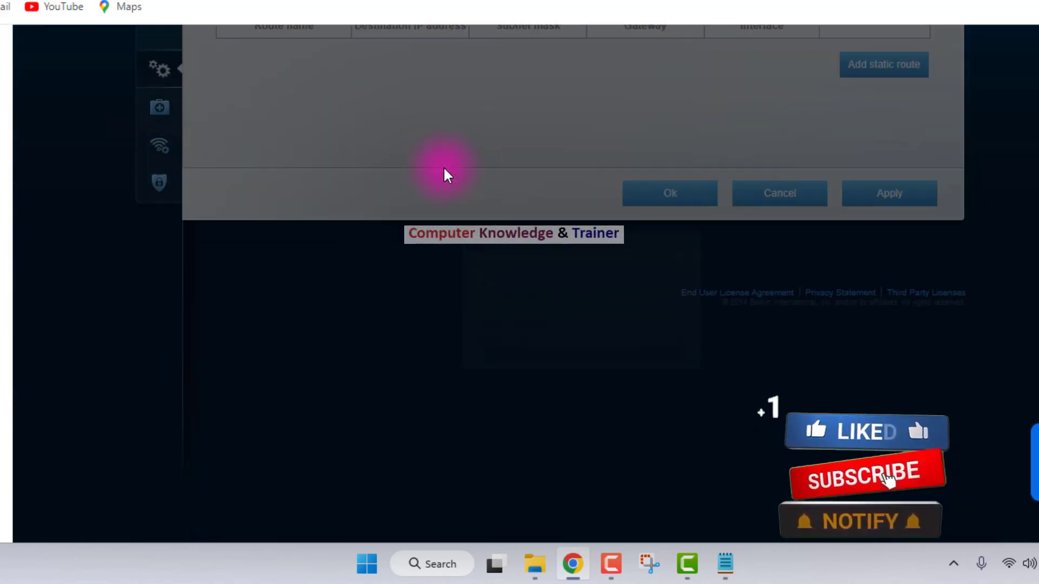
{"action": "scroll", "coordinate": [443, 167], "scroll_direction": "up", "scroll_amount": 1}
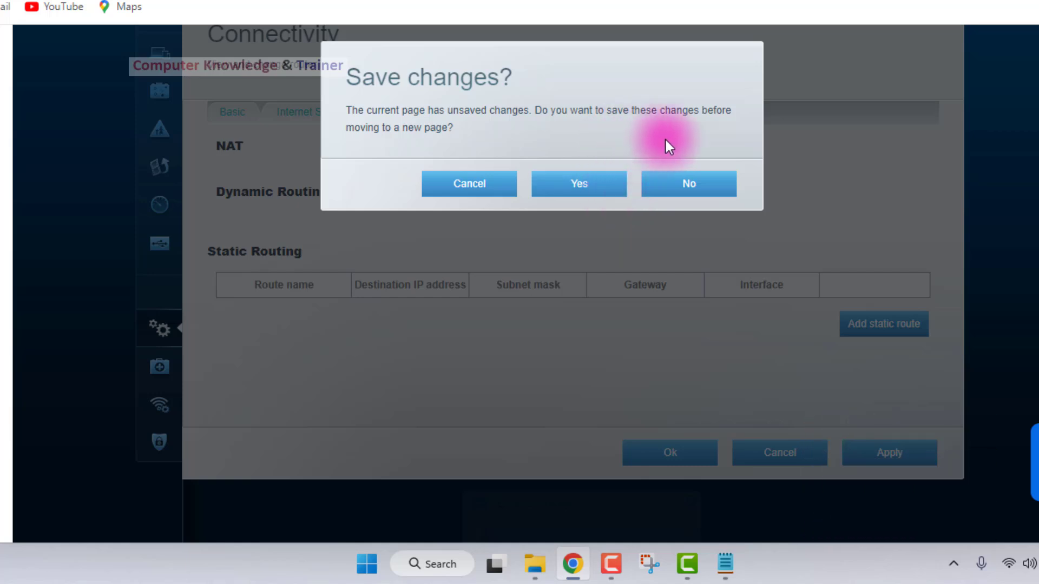
Choose to save the pending Advanced Routing changes once more, and try to leave the page without saving.
{"action": "left_click", "coordinate": [578, 185]}
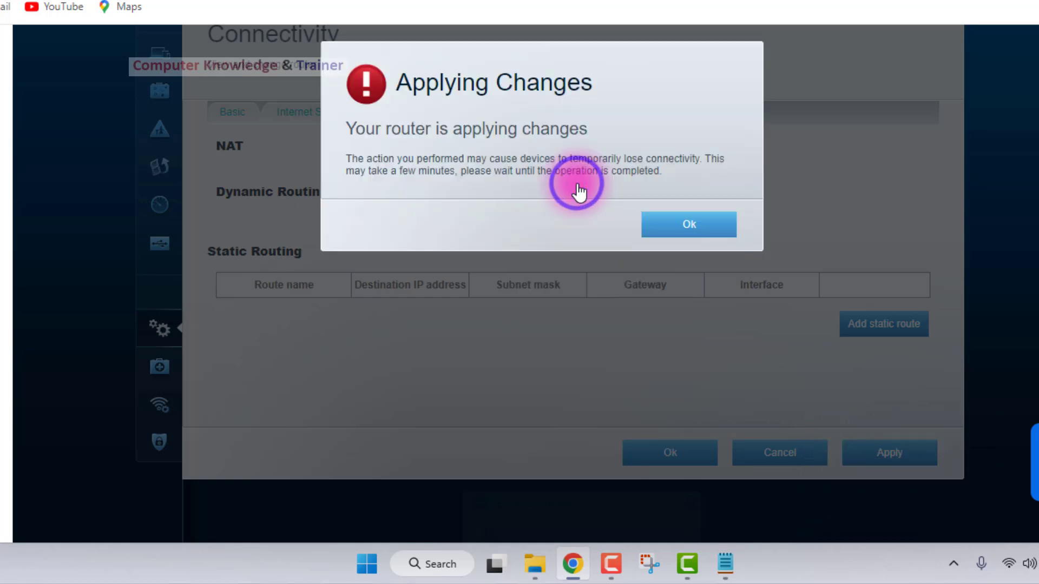
{"action": "left_click", "coordinate": [673, 217]}
{"action": "scroll", "coordinate": [628, 237], "scroll_direction": "up", "scroll_amount": 3}
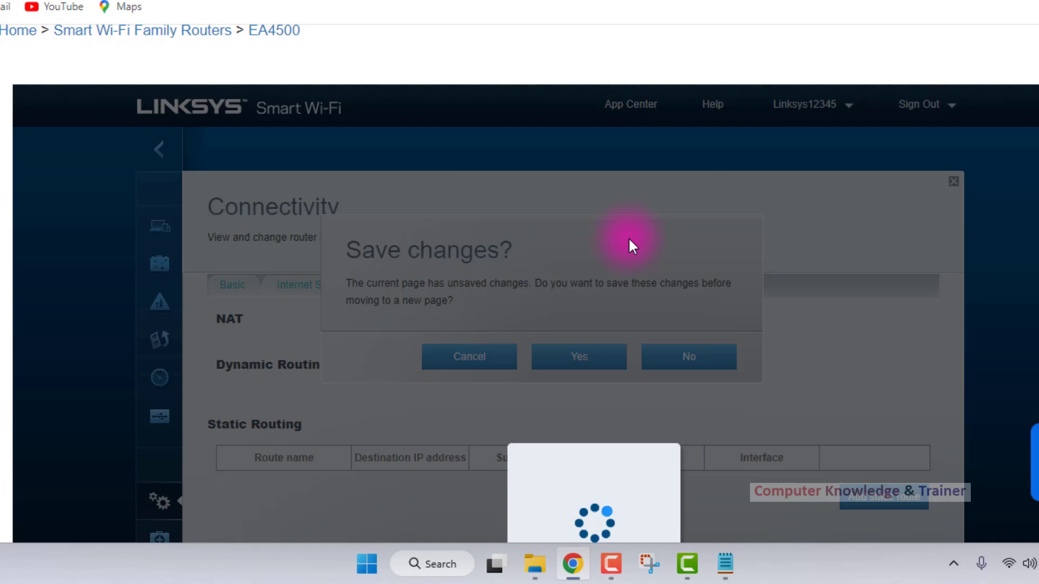
{"action": "scroll", "coordinate": [629, 241], "scroll_direction": "down", "scroll_amount": 3}
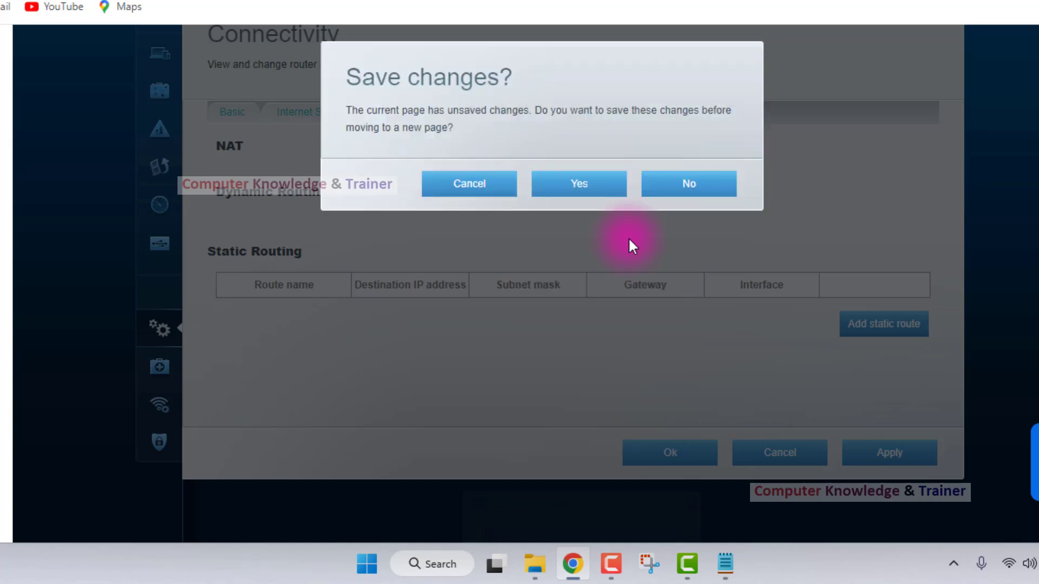
{"action": "left_click", "coordinate": [736, 191]}
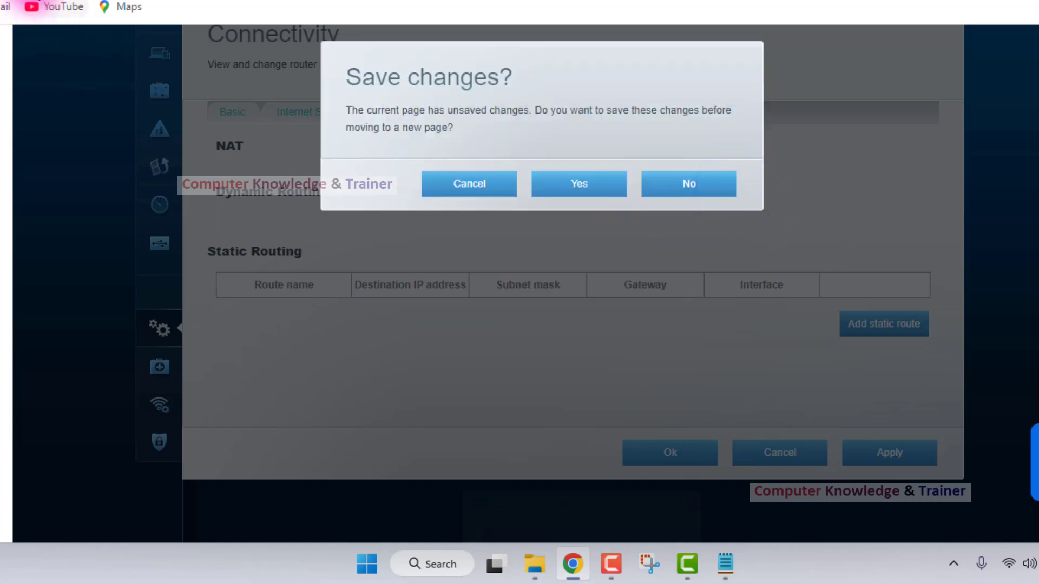
Return to the EA4500 firmware selection, open the version 3.1.6.166173 interface and look over its dashboard.
{"action": "left_click", "coordinate": [31, 0]}
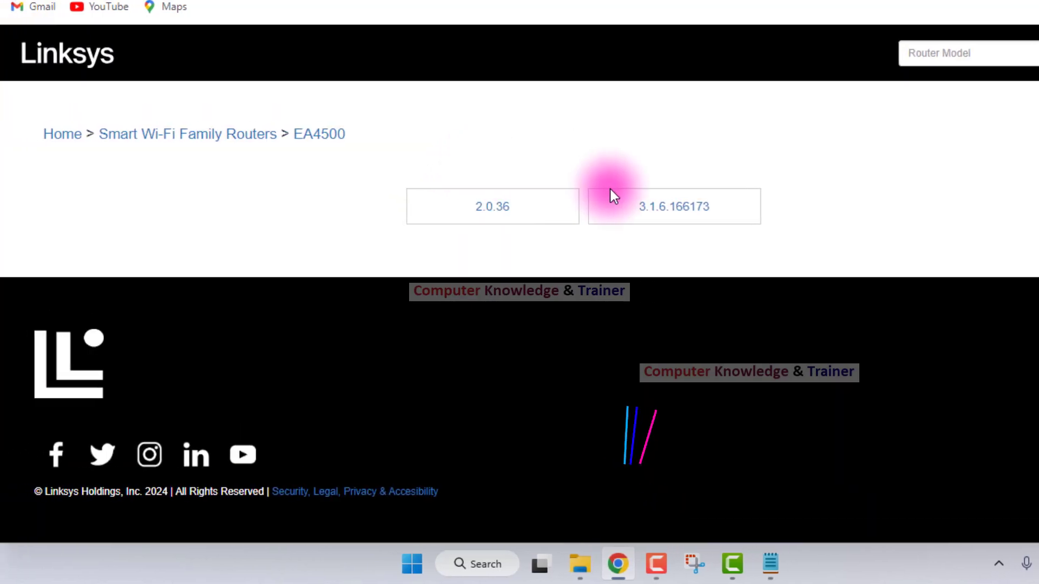
{"action": "left_click", "coordinate": [632, 219]}
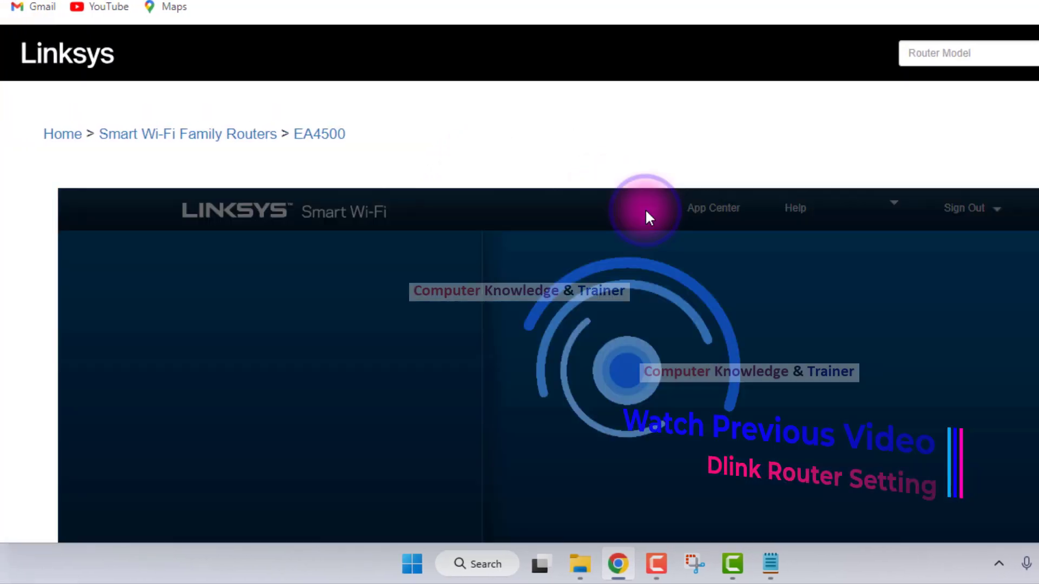
{"action": "scroll", "coordinate": [647, 215], "scroll_direction": "down", "scroll_amount": 5}
{"action": "scroll", "coordinate": [627, 201], "scroll_direction": "down", "scroll_amount": 2}
{"action": "scroll", "coordinate": [627, 200], "scroll_direction": "up", "scroll_amount": 3}
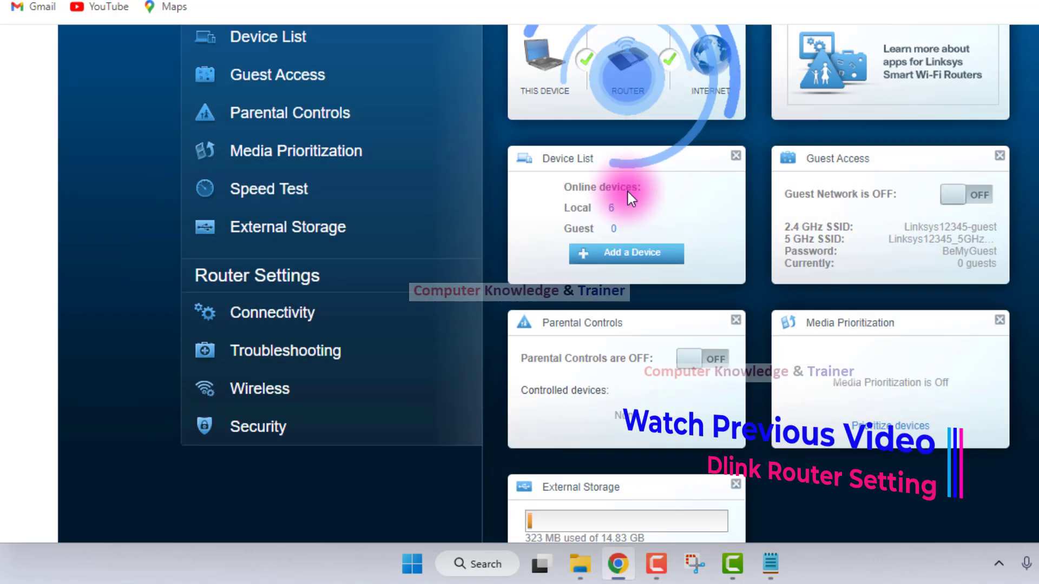
{"action": "scroll", "coordinate": [625, 191], "scroll_direction": "up", "scroll_amount": 5}
{"action": "scroll", "coordinate": [621, 190], "scroll_direction": "down", "scroll_amount": 3}
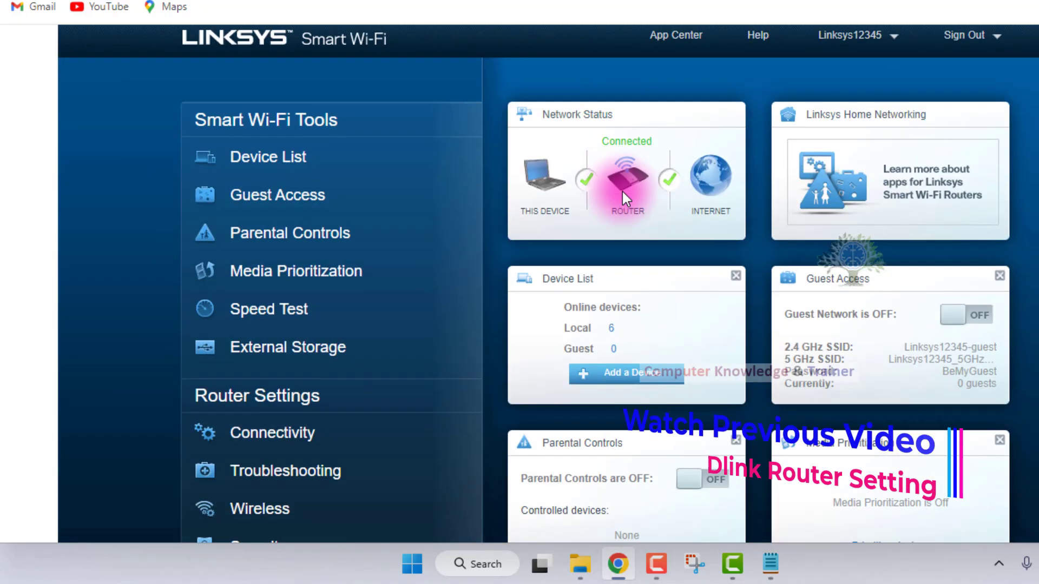
{"action": "scroll", "coordinate": [623, 192], "scroll_direction": "down", "scroll_amount": 3}
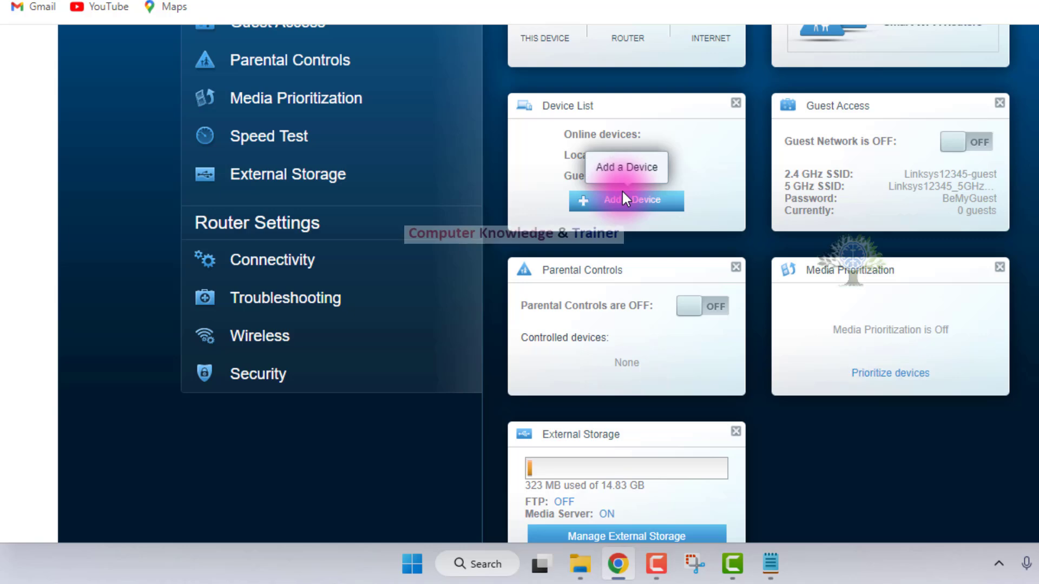
Open the Administration settings under Connectivity and close the chat assistant covering them.
{"action": "left_click", "coordinate": [317, 255]}
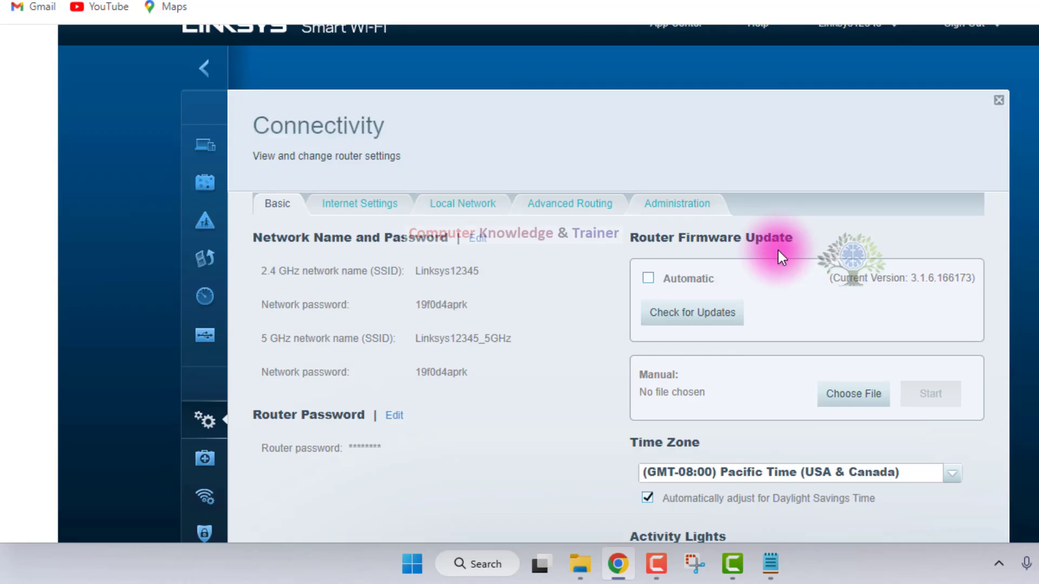
{"action": "scroll", "coordinate": [778, 251], "scroll_direction": "down", "scroll_amount": 2}
{"action": "left_click", "coordinate": [677, 132]}
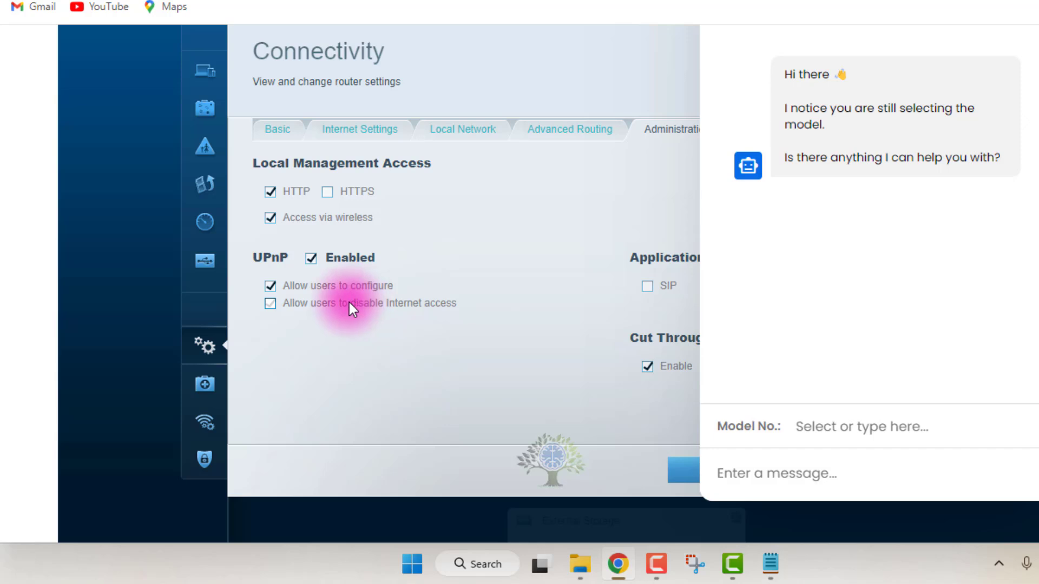
{"action": "left_click", "coordinate": [1038, 487]}
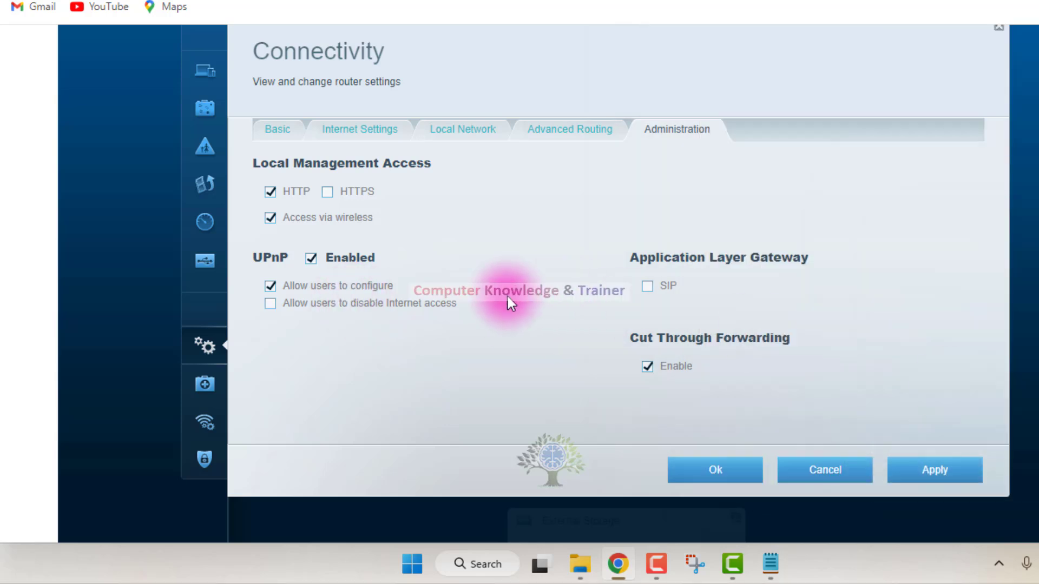
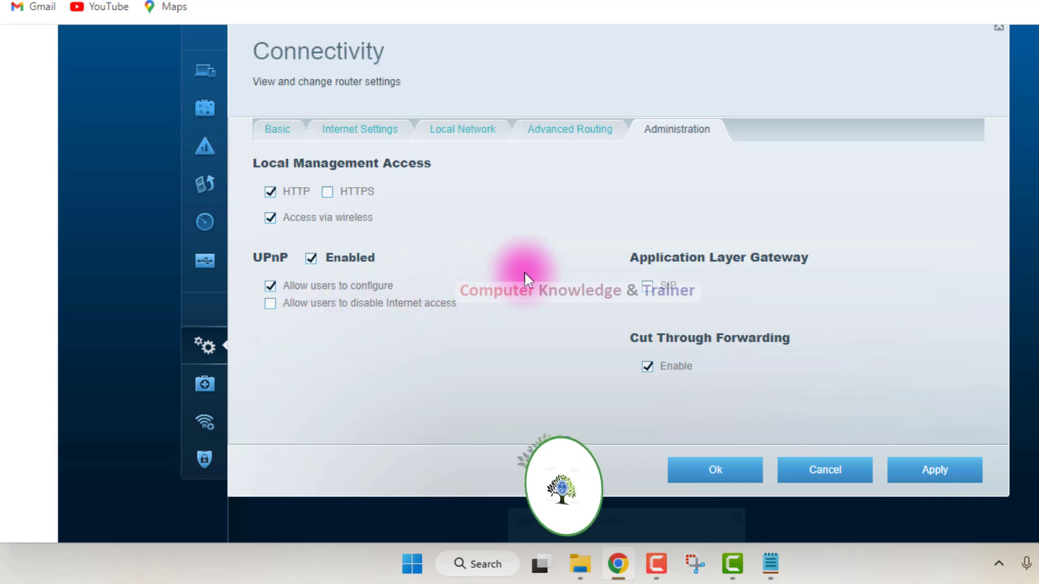
Look over the Administration settings for local management access, UPnP and application layer gateway, and apply them.
{"action": "scroll", "coordinate": [376, 259], "scroll_direction": "up", "scroll_amount": 2}
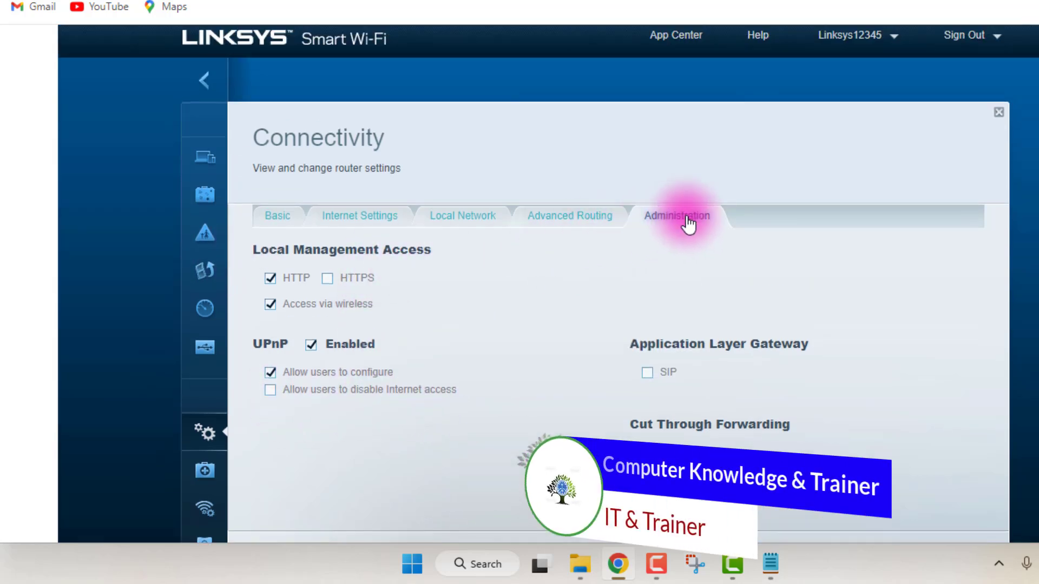
{"action": "scroll", "coordinate": [368, 275], "scroll_direction": "down", "scroll_amount": 2}
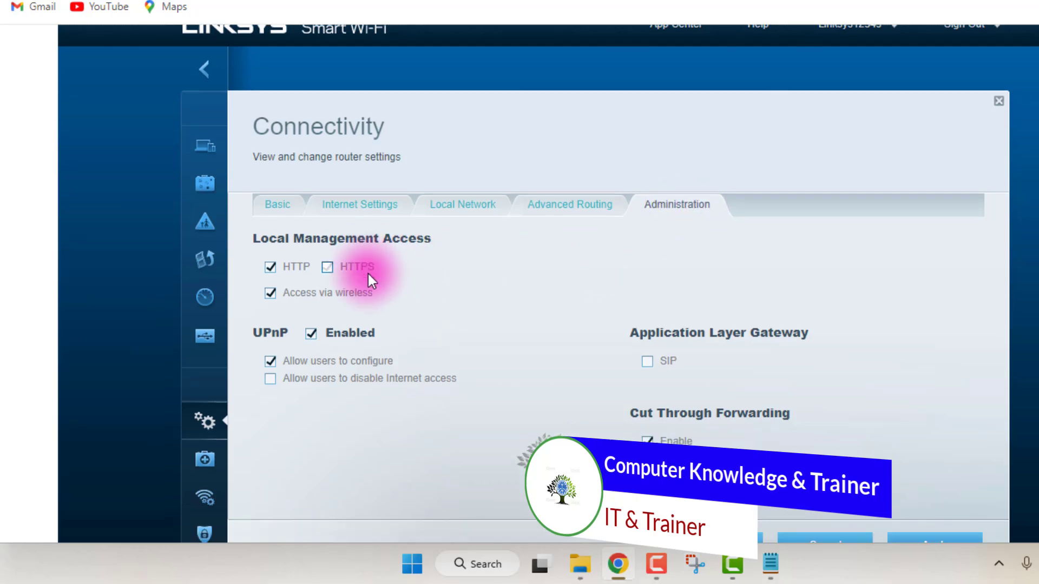
{"action": "left_click", "coordinate": [930, 480]}
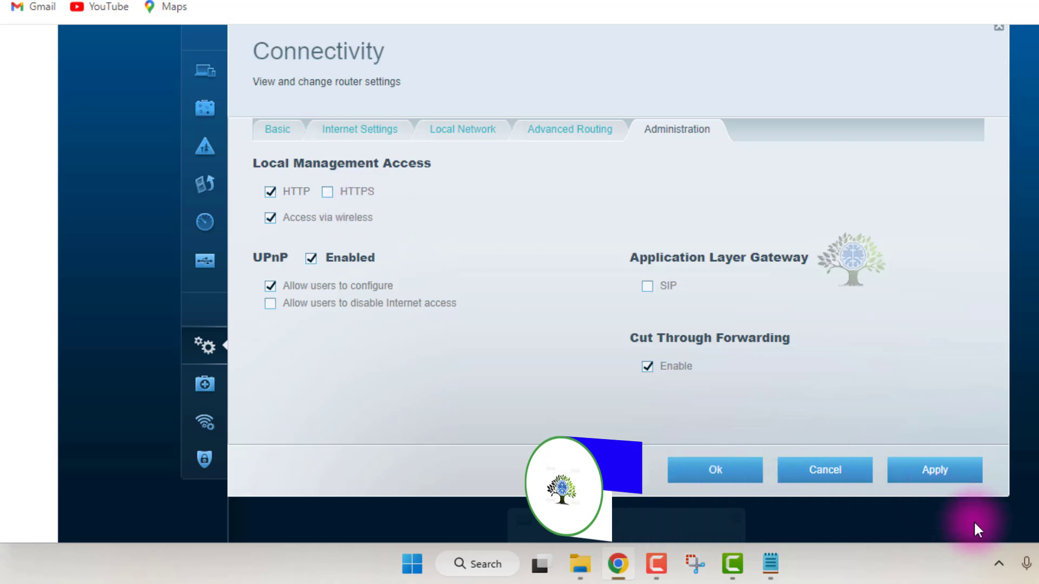
{"action": "left_click", "coordinate": [942, 472]}
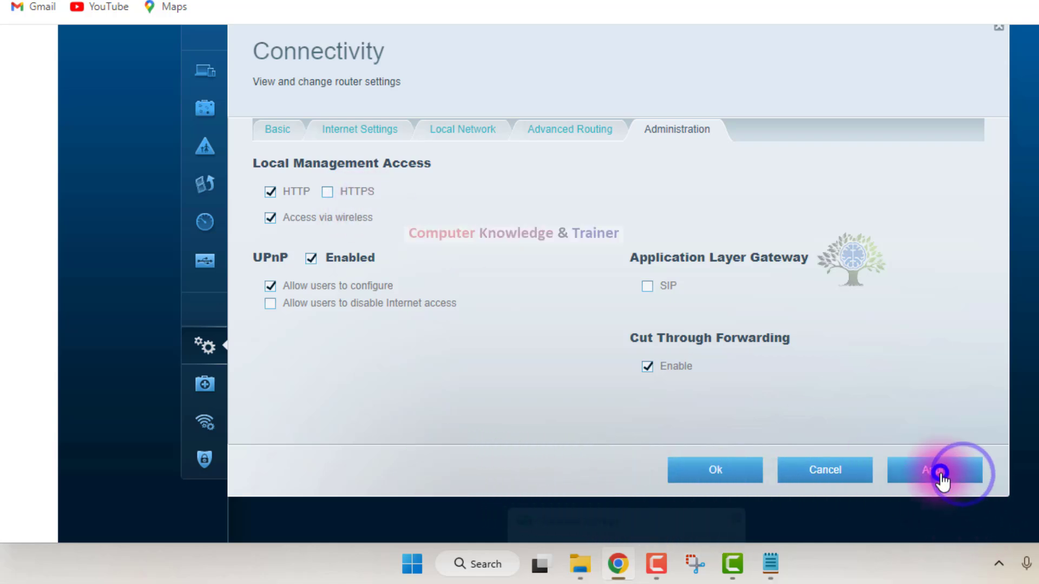
In Advanced Routing, enable NAT, try Dynamic Routing (RIP) instead, and switch back to NAT.
{"action": "left_click", "coordinate": [567, 128]}
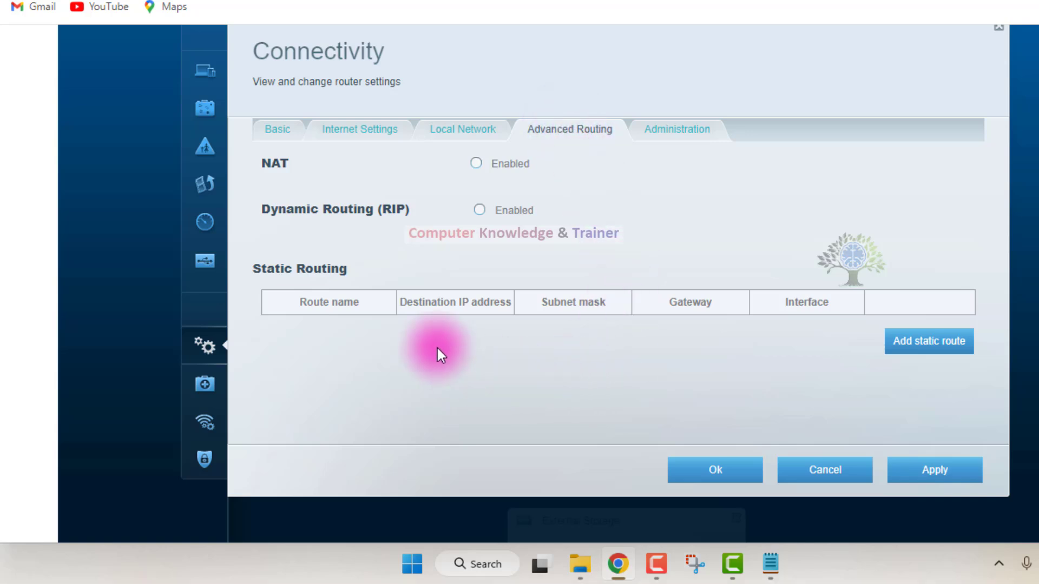
{"action": "left_click", "coordinate": [477, 163]}
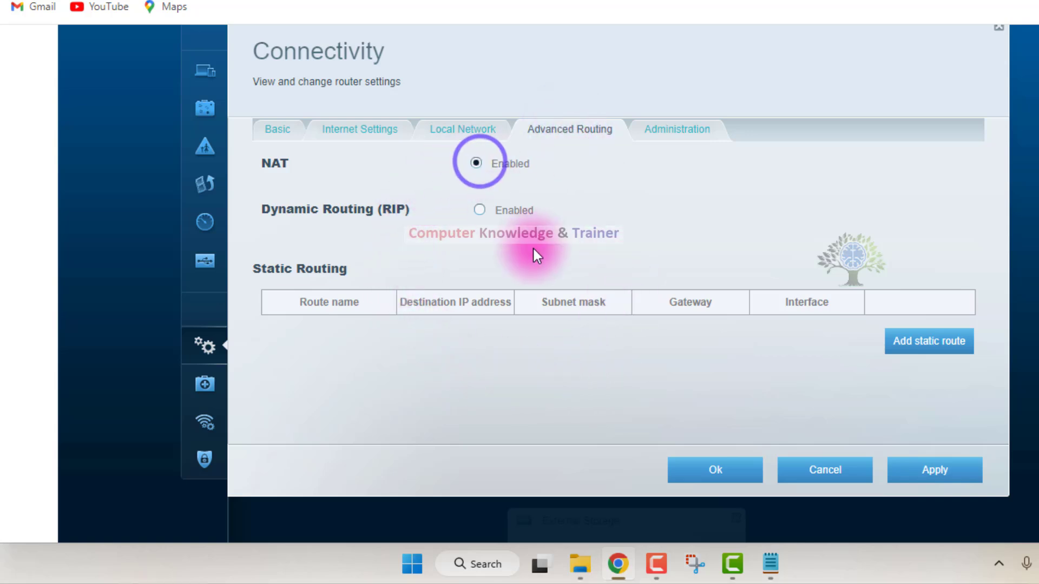
{"action": "left_click", "coordinate": [262, 163]}
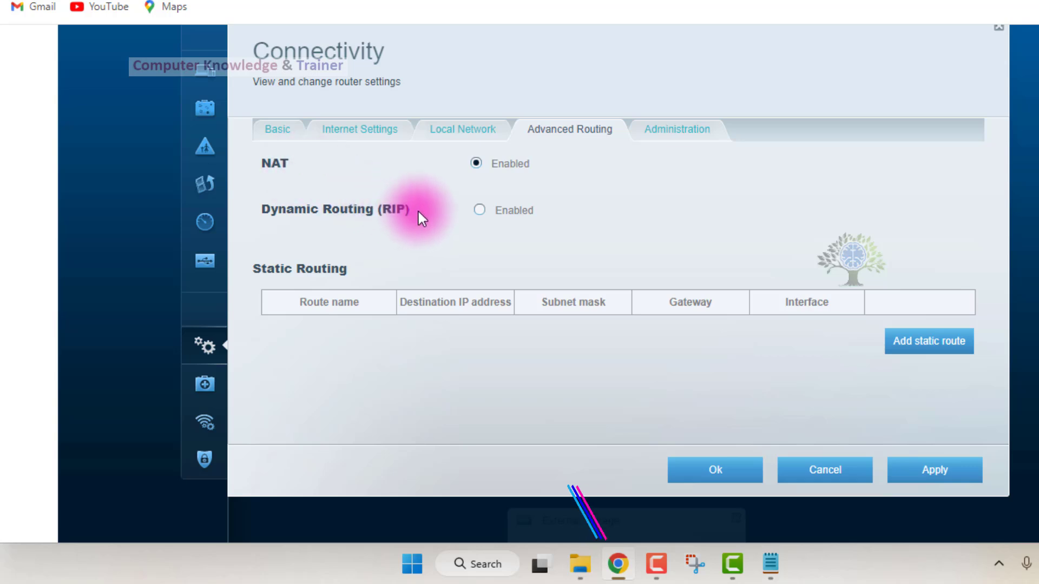
{"action": "left_click", "coordinate": [479, 210]}
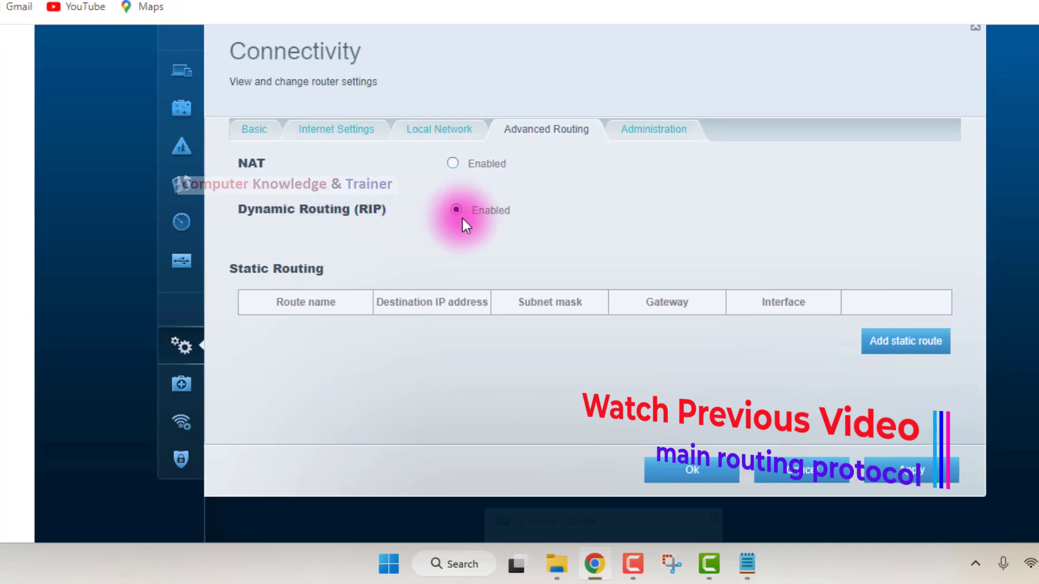
{"action": "left_click", "coordinate": [449, 162]}
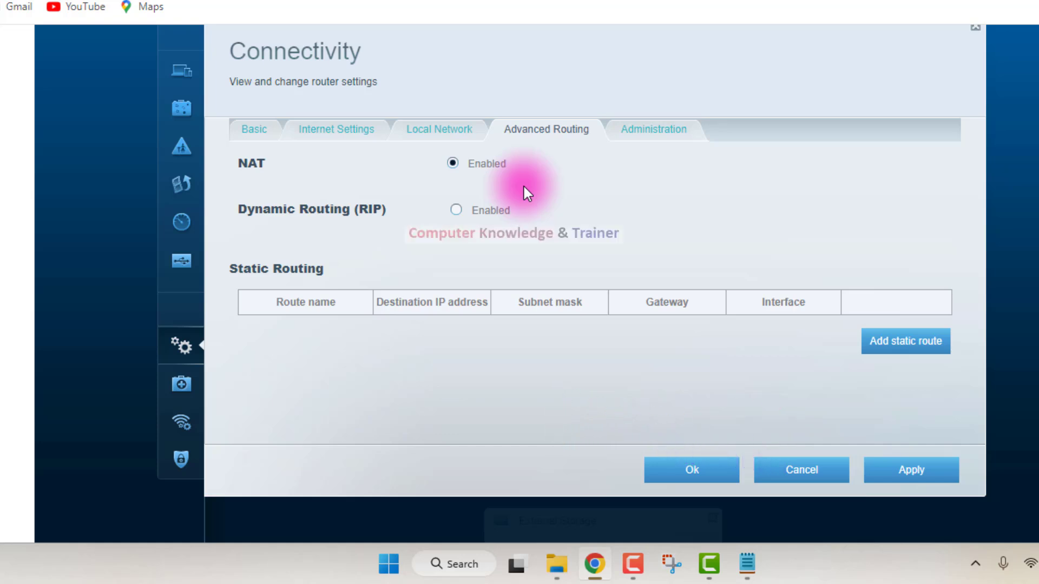
Leave Advanced Routing for the Local Network settings, saving the pending changes and acknowledging the router update.
{"action": "left_click", "coordinate": [432, 131]}
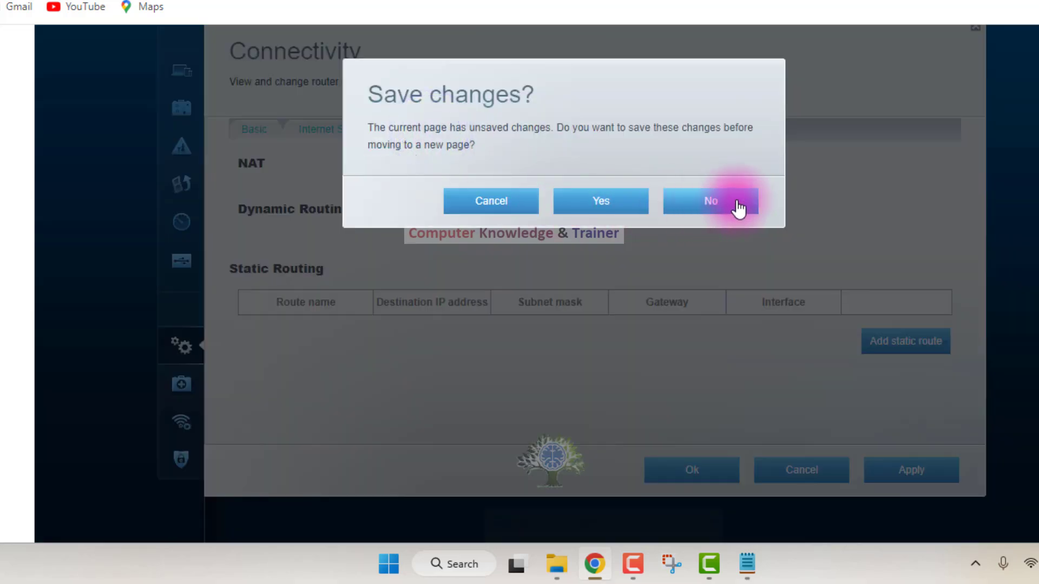
{"action": "left_click", "coordinate": [713, 196]}
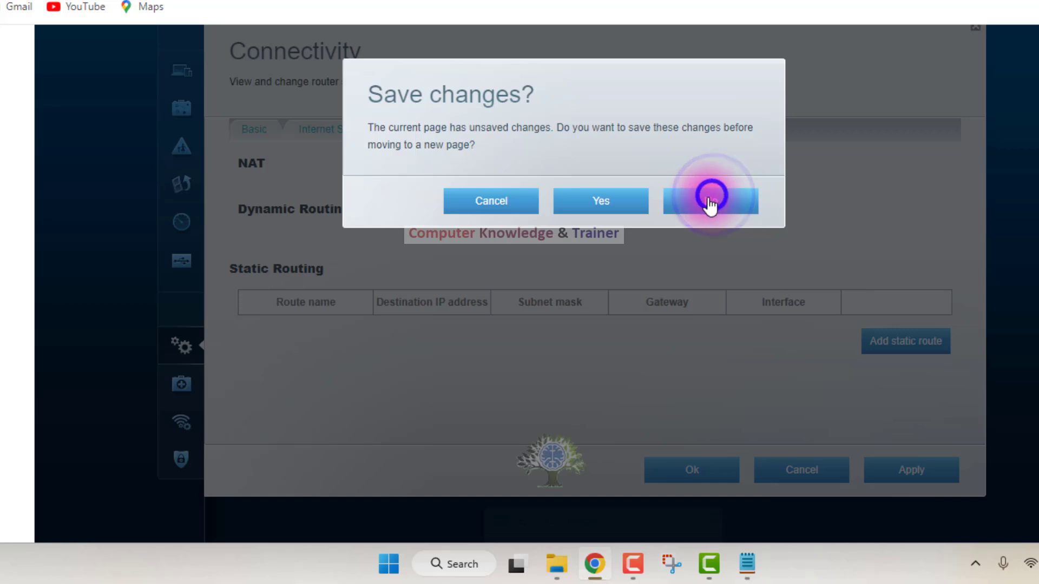
{"action": "left_click", "coordinate": [512, 202]}
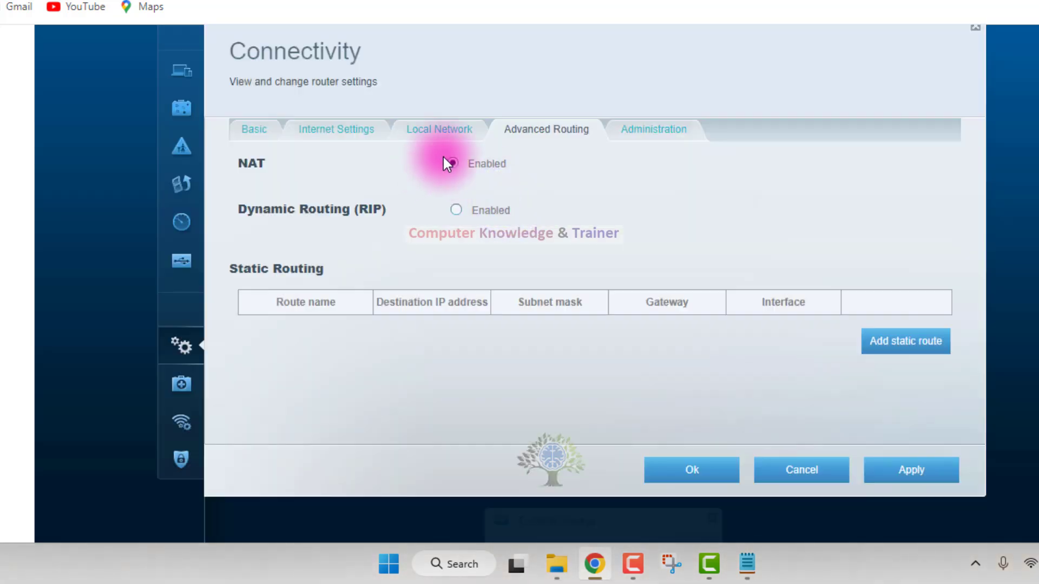
{"action": "left_click", "coordinate": [436, 135]}
{"action": "left_click", "coordinate": [578, 210]}
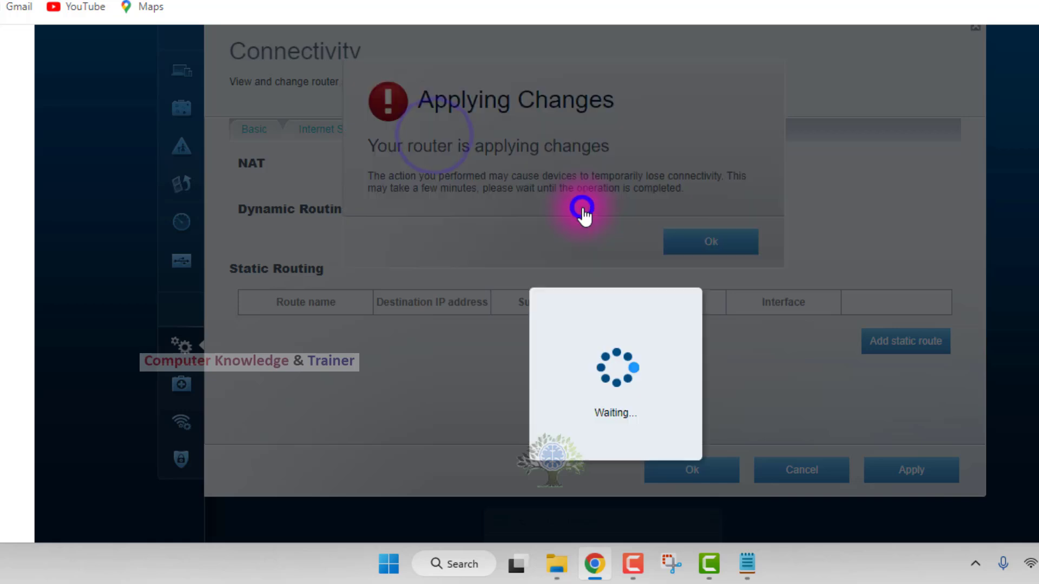
{"action": "left_click", "coordinate": [671, 240]}
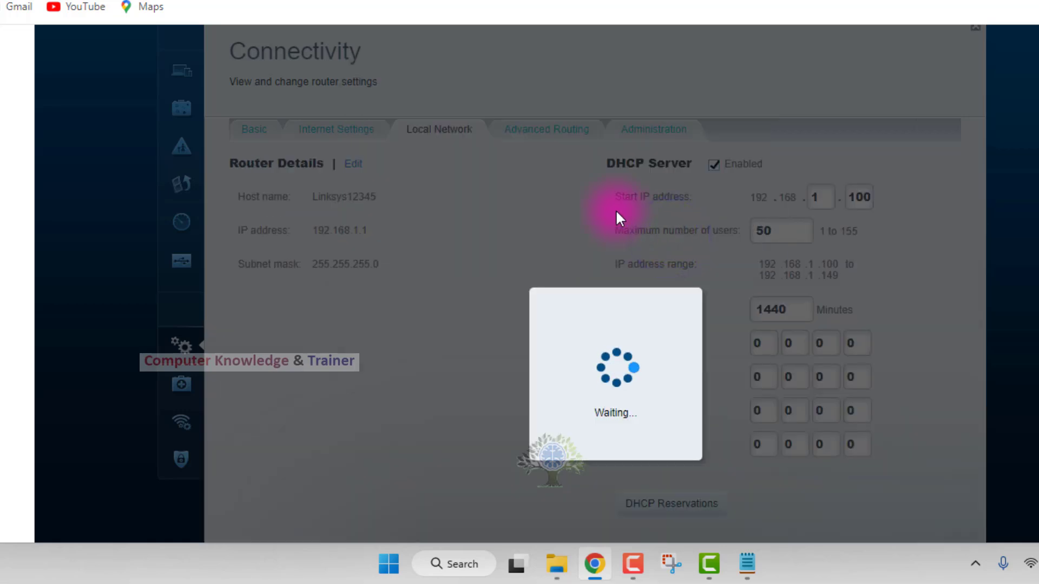
Look over the Local Network DHCP server settings and cancel out of Connectivity.
{"action": "scroll", "coordinate": [756, 305], "scroll_direction": "down", "scroll_amount": 5}
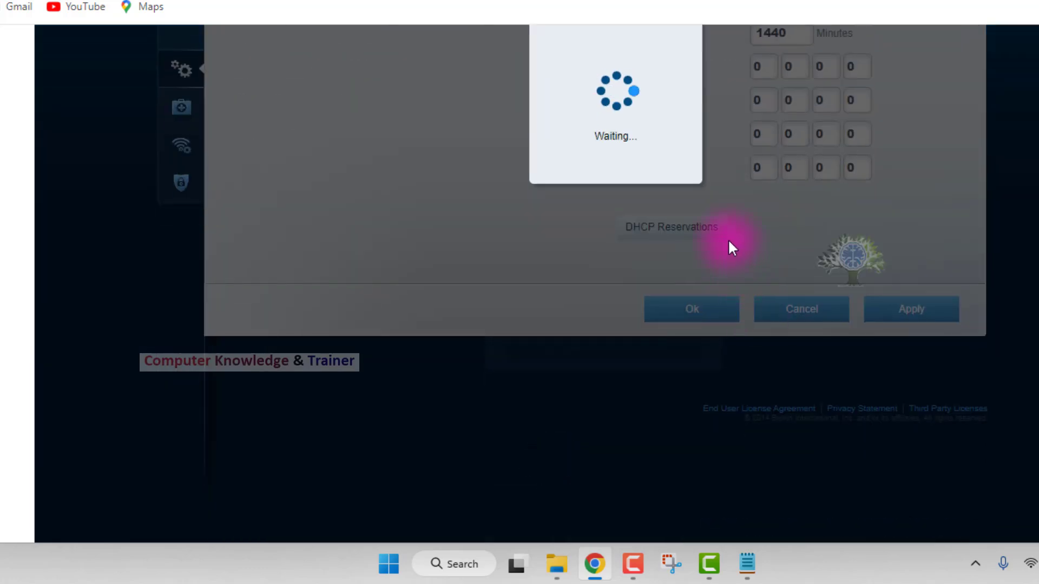
{"action": "scroll", "coordinate": [732, 248], "scroll_direction": "up", "scroll_amount": 5}
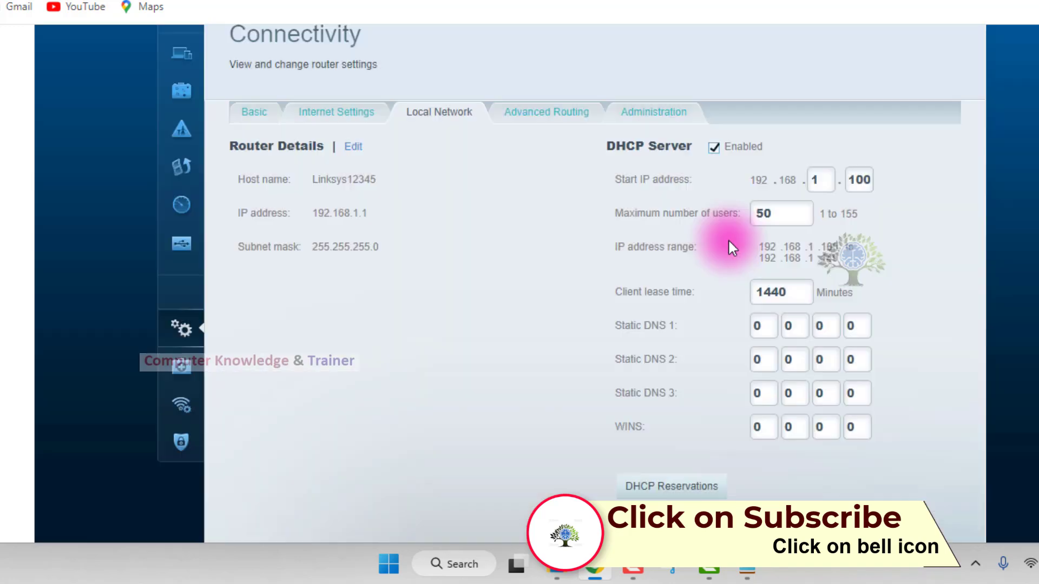
{"action": "scroll", "coordinate": [729, 241], "scroll_direction": "down", "scroll_amount": 5}
{"action": "left_click", "coordinate": [768, 311]}
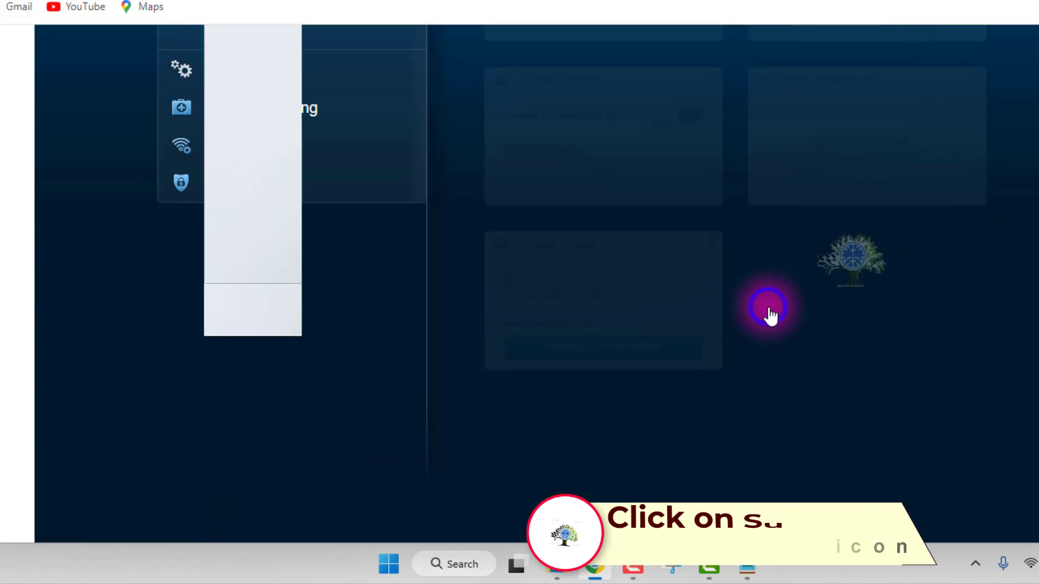
Reopen the Local Network settings under Connectivity, review the DHCP options again and cancel out to the dashboard.
{"action": "scroll", "coordinate": [763, 306], "scroll_direction": "up", "scroll_amount": 3}
{"action": "left_click", "coordinate": [273, 240]}
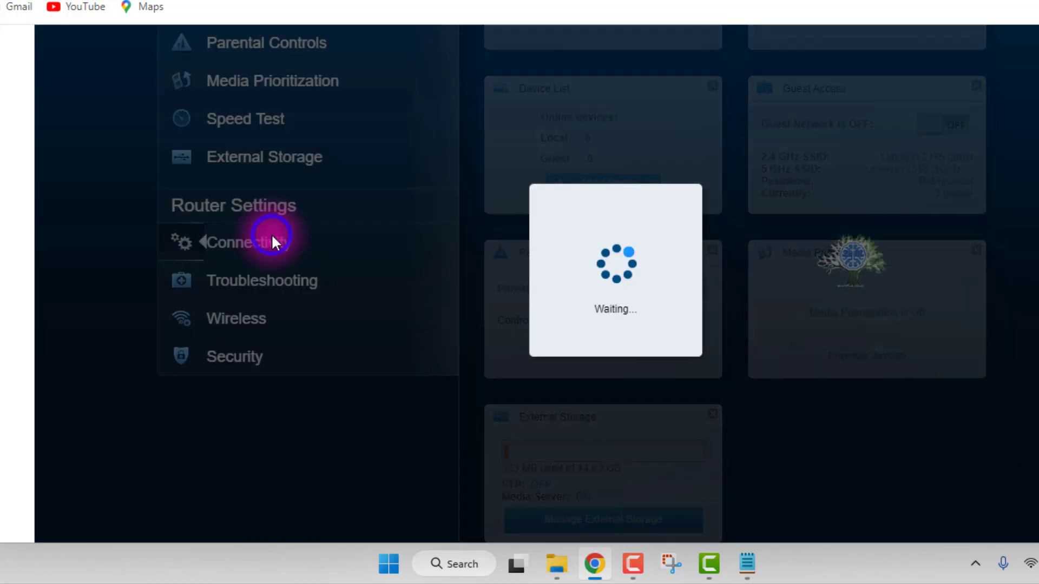
{"action": "scroll", "coordinate": [475, 252], "scroll_direction": "up", "scroll_amount": 3}
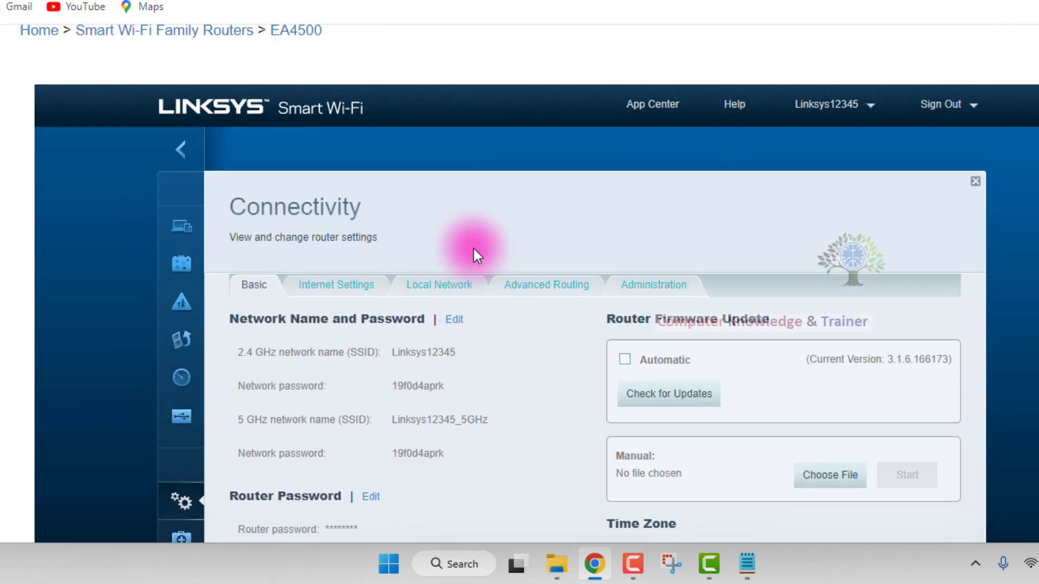
{"action": "left_click", "coordinate": [463, 284]}
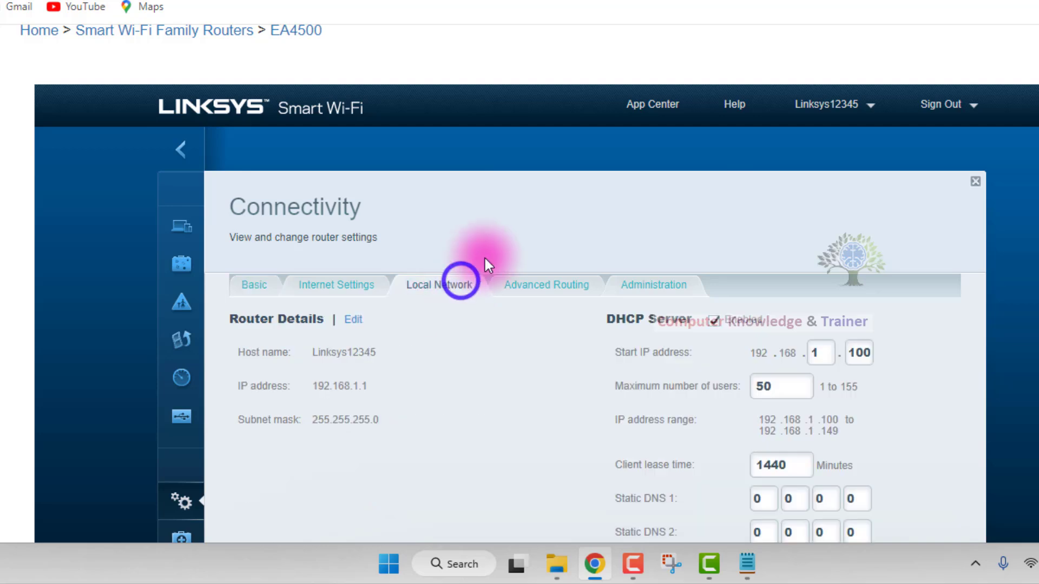
{"action": "scroll", "coordinate": [487, 260], "scroll_direction": "down", "scroll_amount": 3}
{"action": "scroll", "coordinate": [485, 259], "scroll_direction": "down", "scroll_amount": 3}
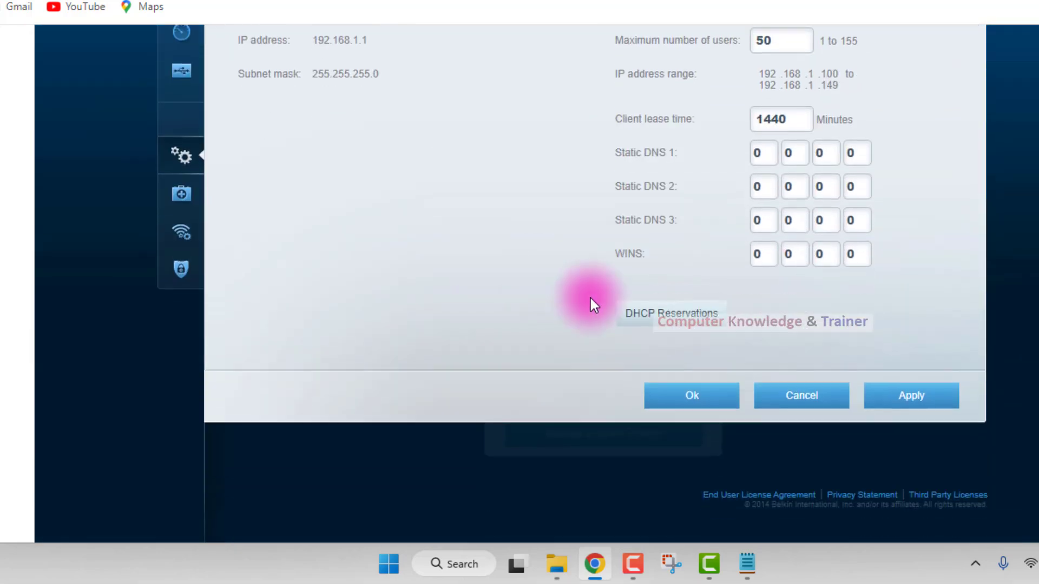
{"action": "left_click", "coordinate": [773, 398]}
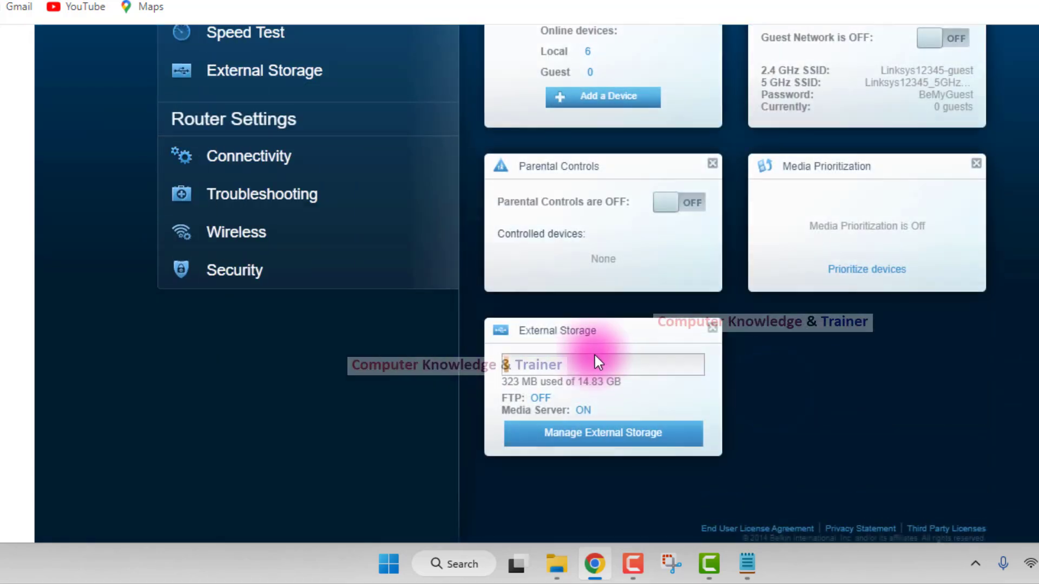
Look over the router dashboard and open the Basic settings under Connectivity.
{"action": "scroll", "coordinate": [585, 355], "scroll_direction": "up", "scroll_amount": 7}
{"action": "scroll", "coordinate": [522, 297], "scroll_direction": "up", "scroll_amount": 1}
{"action": "scroll", "coordinate": [532, 298], "scroll_direction": "down", "scroll_amount": 2}
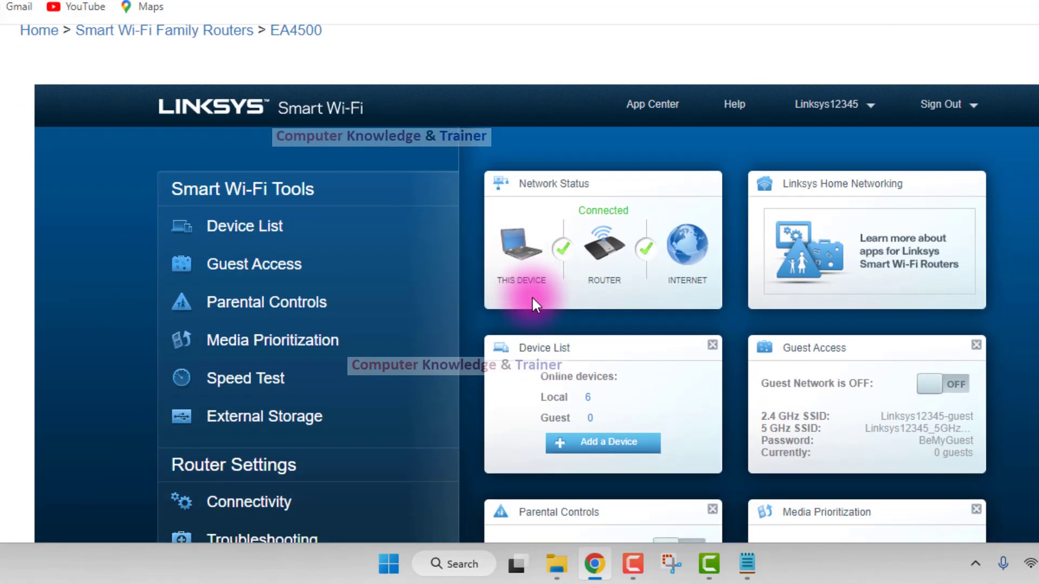
{"action": "scroll", "coordinate": [576, 238], "scroll_direction": "down", "scroll_amount": 2}
{"action": "scroll", "coordinate": [576, 238], "scroll_direction": "down", "scroll_amount": 4}
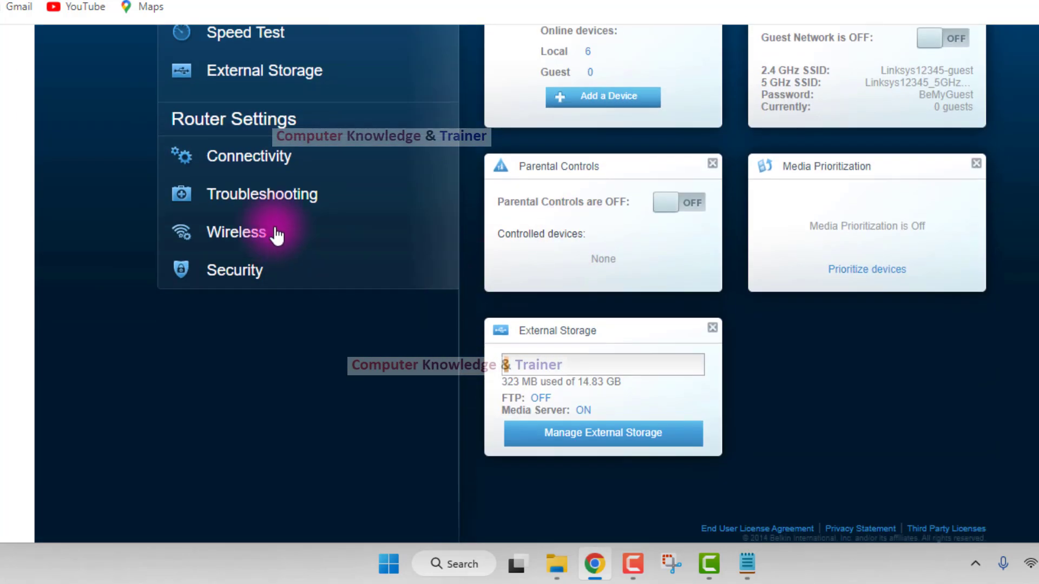
{"action": "left_click", "coordinate": [262, 164]}
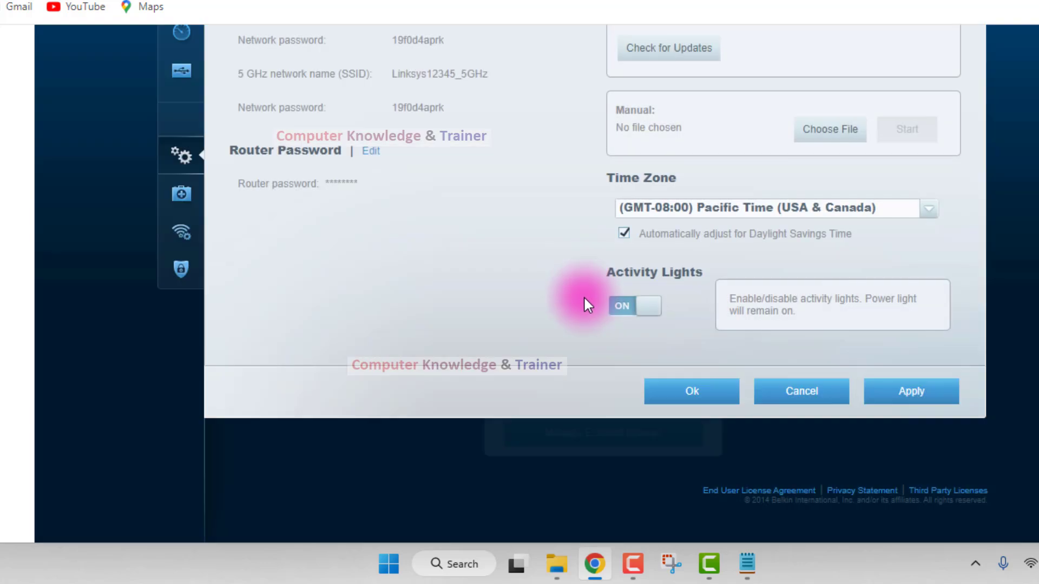
Set the time zone to (GMT+05:30) Bombay: Calcutta: Madras: New Delhi and try to enable automatic daylight savings adjustment.
{"action": "scroll", "coordinate": [585, 298], "scroll_direction": "up", "scroll_amount": 3}
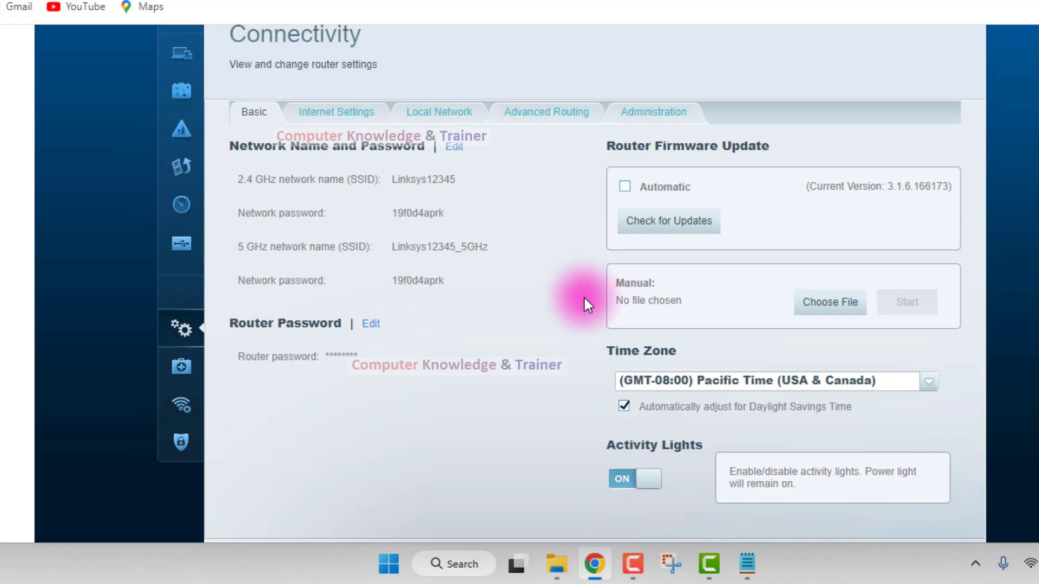
{"action": "left_click", "coordinate": [926, 388]}
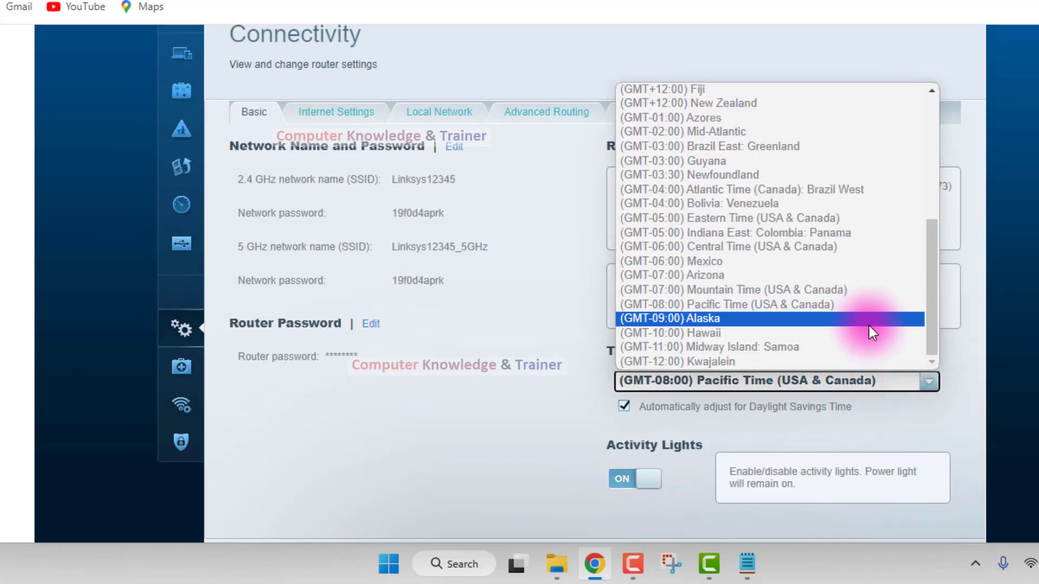
{"action": "scroll", "coordinate": [868, 323], "scroll_direction": "up", "scroll_amount": 6}
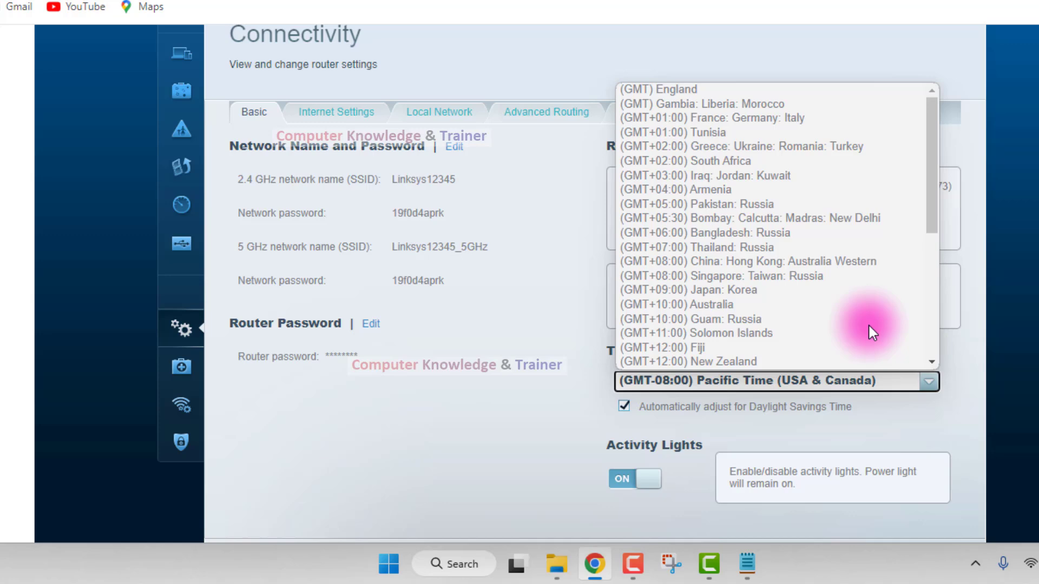
{"action": "left_click", "coordinate": [745, 219]}
{"action": "scroll", "coordinate": [812, 325], "scroll_direction": "down", "scroll_amount": 2}
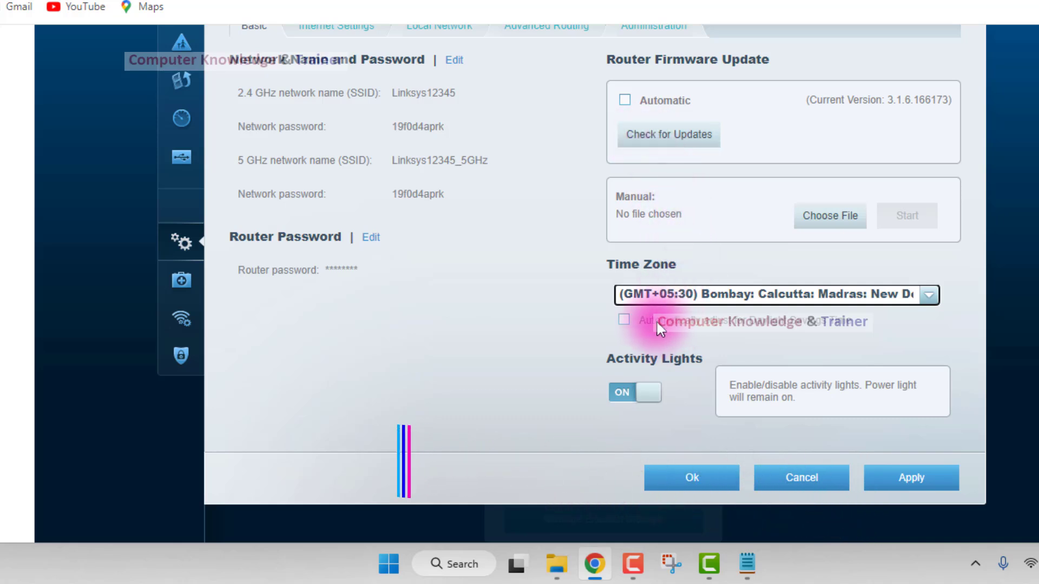
{"action": "left_click", "coordinate": [622, 319]}
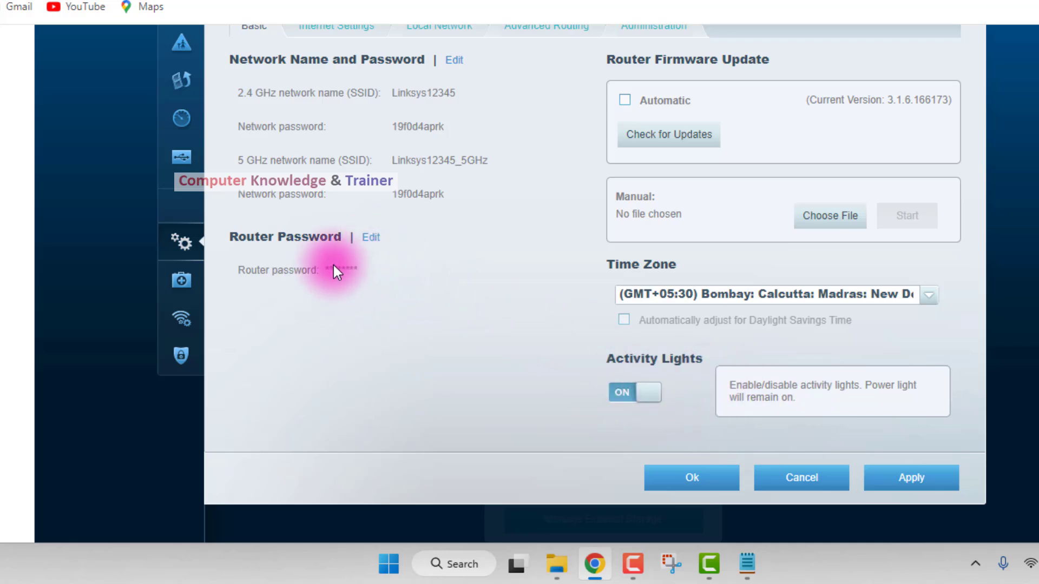
Open the router password for editing and go through its current, new and confirm password fields.
{"action": "scroll", "coordinate": [325, 260], "scroll_direction": "up", "scroll_amount": 2}
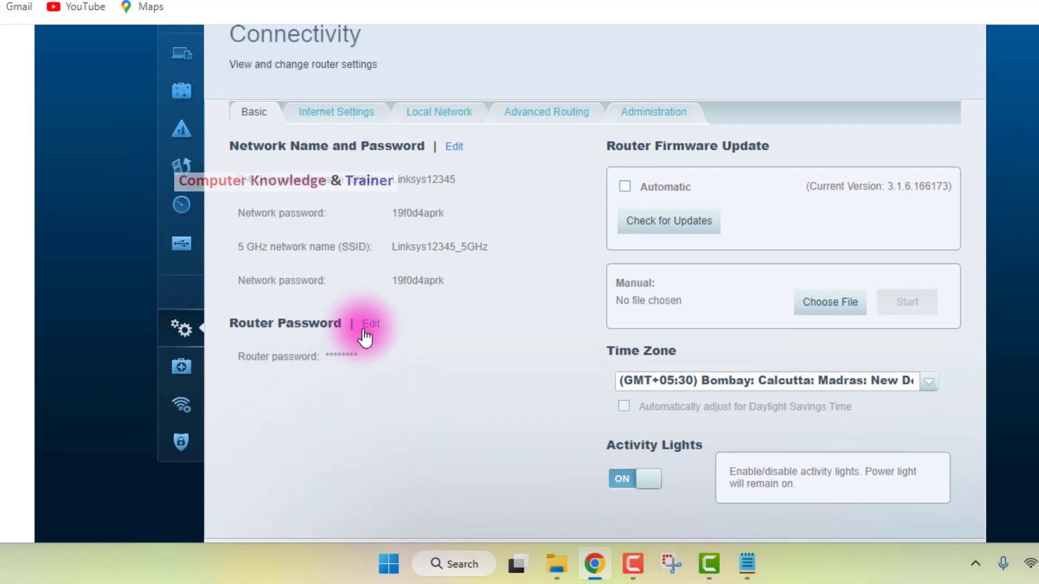
{"action": "left_click", "coordinate": [370, 324]}
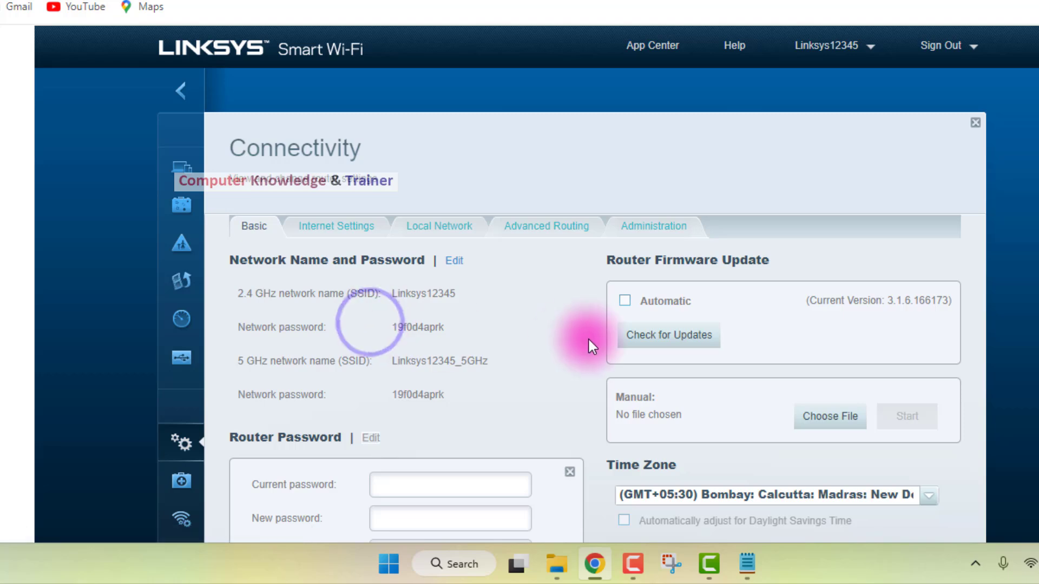
{"action": "scroll", "coordinate": [588, 332], "scroll_direction": "down", "scroll_amount": 3}
{"action": "left_click", "coordinate": [475, 321]}
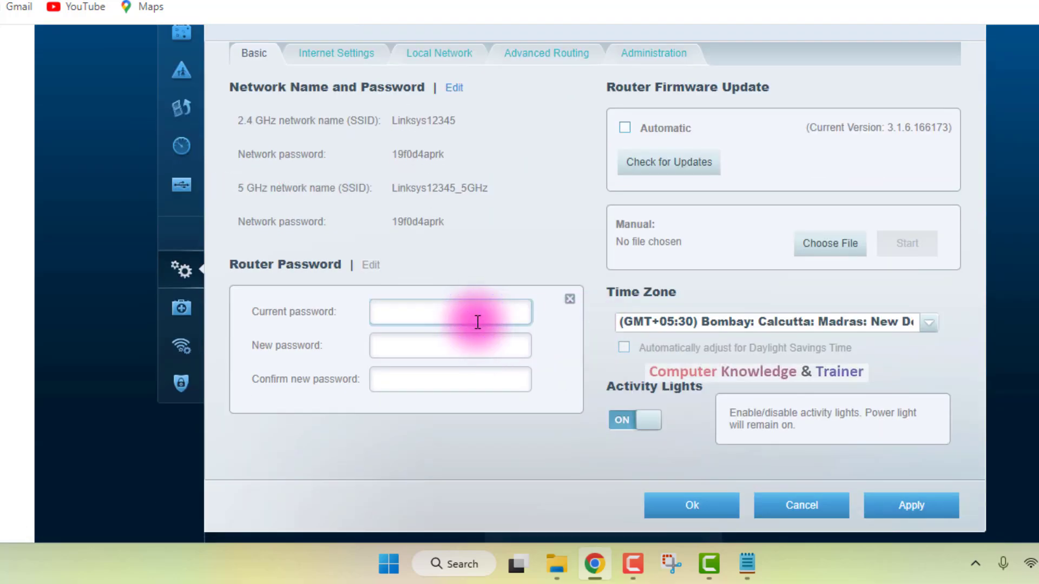
{"action": "left_click", "coordinate": [469, 353]}
{"action": "left_click", "coordinate": [472, 381]}
{"action": "left_click", "coordinate": [467, 347]}
{"action": "left_click", "coordinate": [458, 393]}
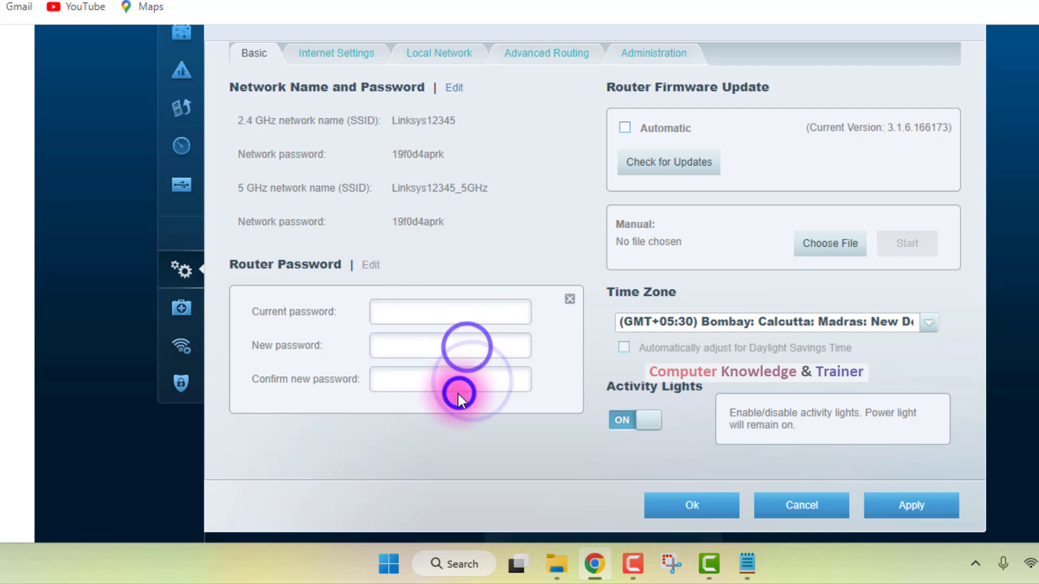
{"action": "scroll", "coordinate": [459, 395], "scroll_direction": "up", "scroll_amount": 2}
{"action": "scroll", "coordinate": [458, 401], "scroll_direction": "down", "scroll_amount": 4}
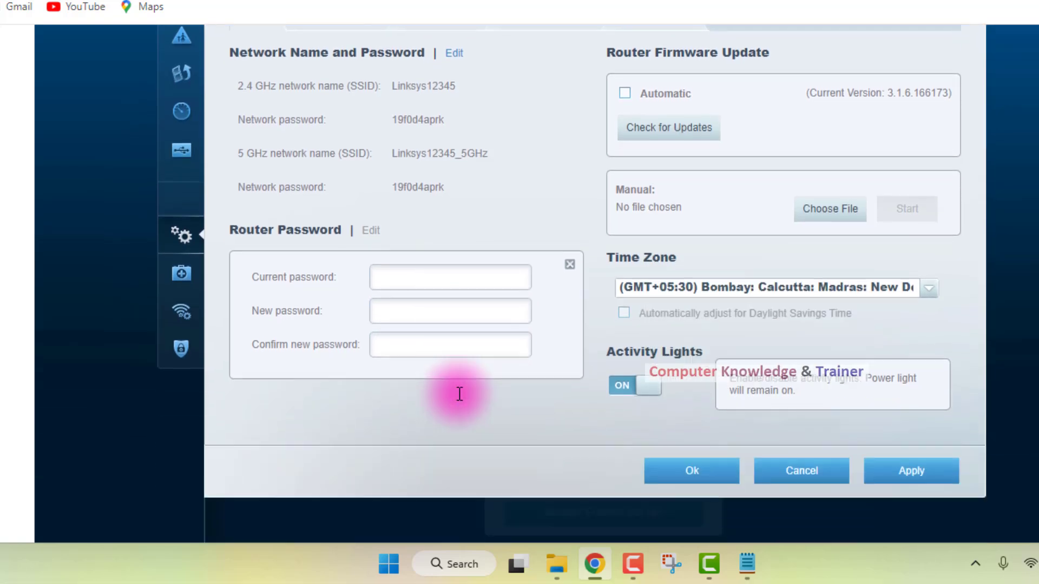
Go through the router password's current, new and confirm fields once more without entering anything.
{"action": "left_click", "coordinate": [413, 224]}
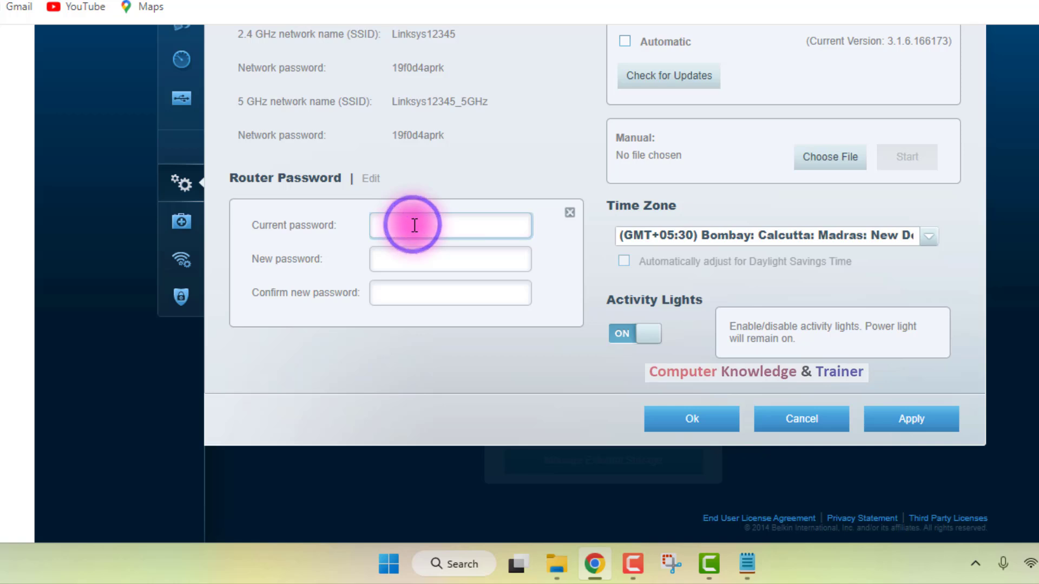
{"action": "left_click", "coordinate": [412, 254]}
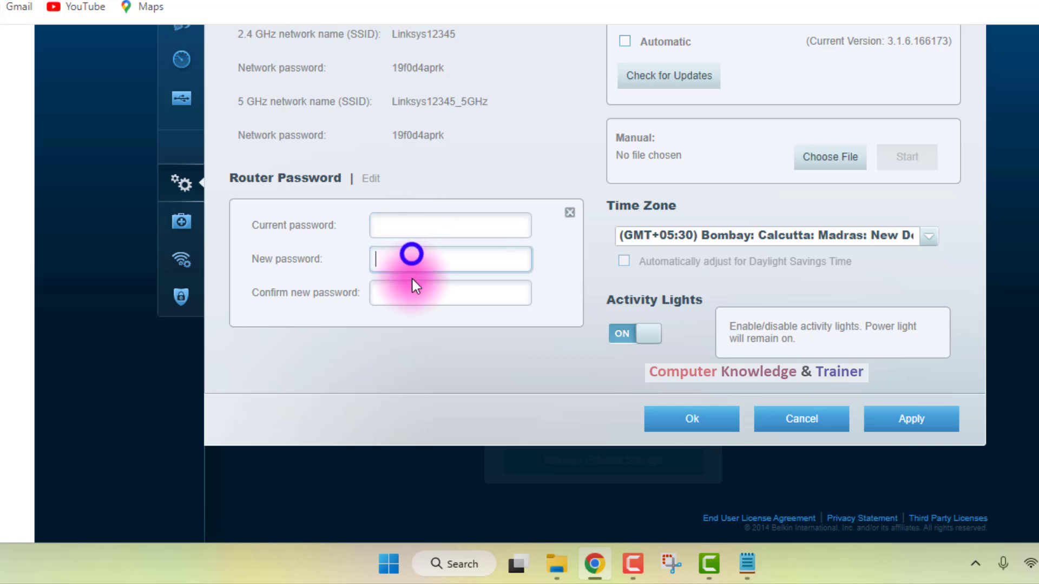
{"action": "left_click", "coordinate": [409, 288]}
{"action": "left_click", "coordinate": [396, 225]}
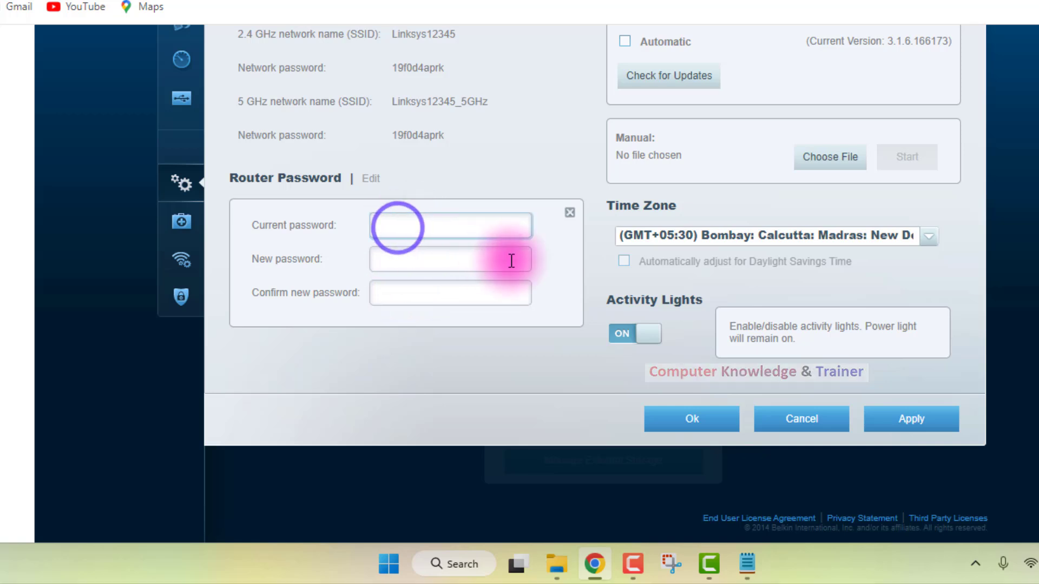
Try to switch to Advanced Routing, dismiss the save prompt and discard the unsaved Basic settings changes.
{"action": "scroll", "coordinate": [543, 271], "scroll_direction": "up", "scroll_amount": 4}
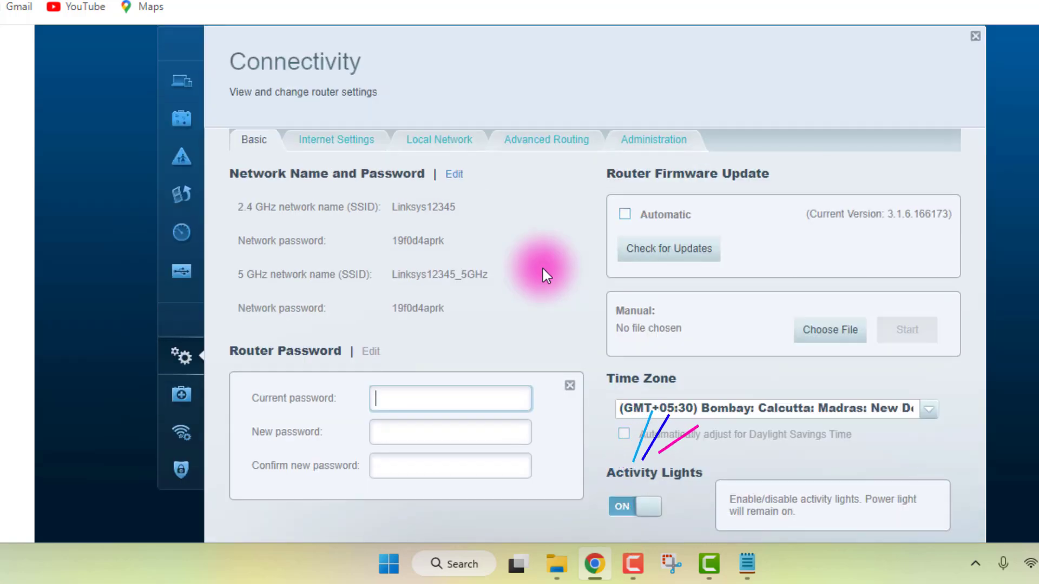
{"action": "scroll", "coordinate": [544, 268], "scroll_direction": "up", "scroll_amount": 2}
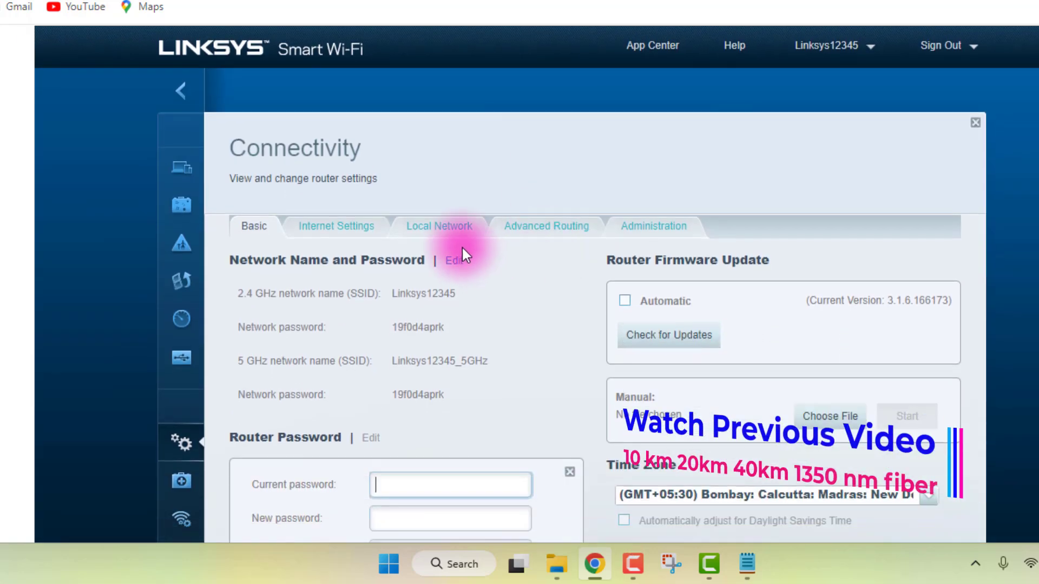
{"action": "left_click", "coordinate": [572, 230]}
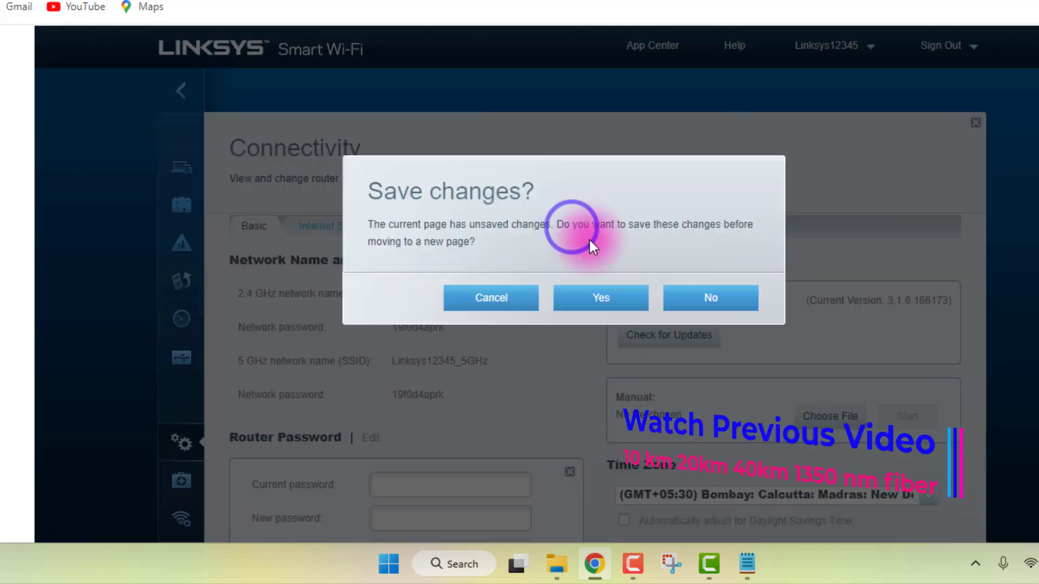
{"action": "left_click", "coordinate": [518, 296]}
{"action": "scroll", "coordinate": [574, 271], "scroll_direction": "down", "scroll_amount": 8}
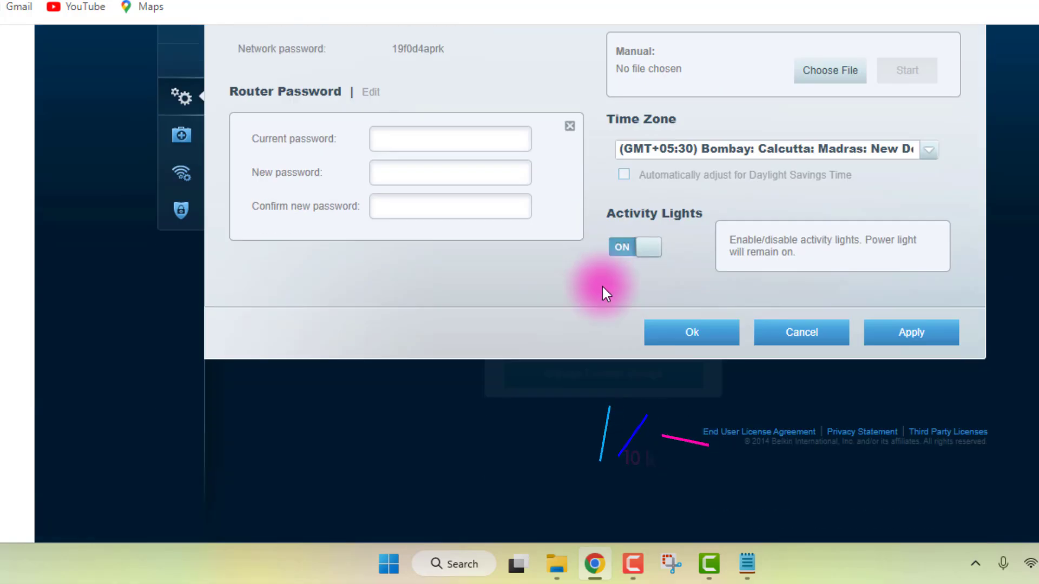
{"action": "left_click", "coordinate": [777, 335]}
Reopen Connectivity, review the NAT, Dynamic Routing (RIP) and Static Routing options under Advanced Routing, and cancel out to the dashboard.
{"action": "mouse_move", "coordinate": [186, 187]}
{"action": "left_click", "coordinate": [252, 96]}
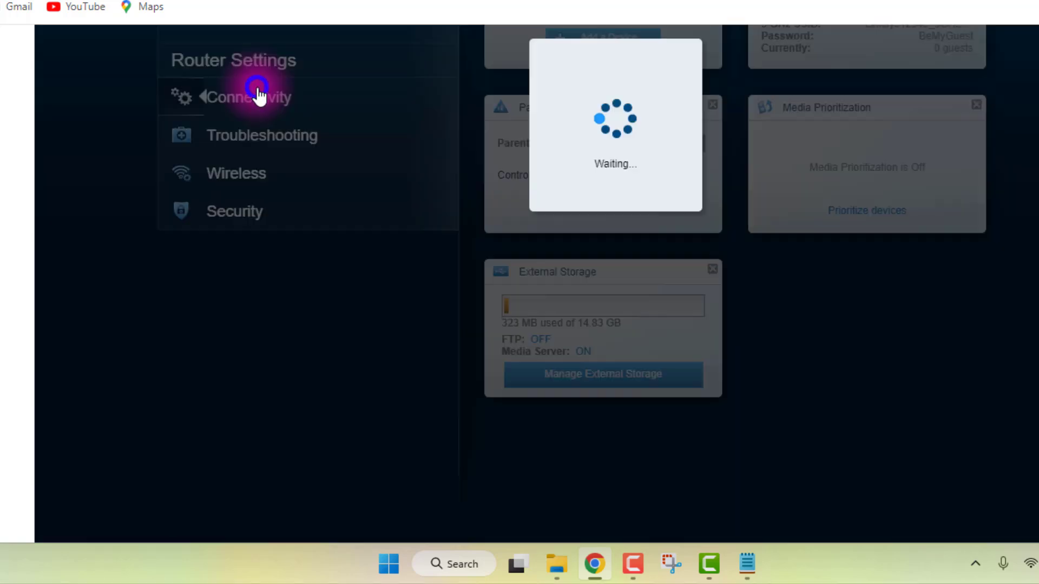
{"action": "scroll", "coordinate": [518, 291], "scroll_direction": "up", "scroll_amount": 2}
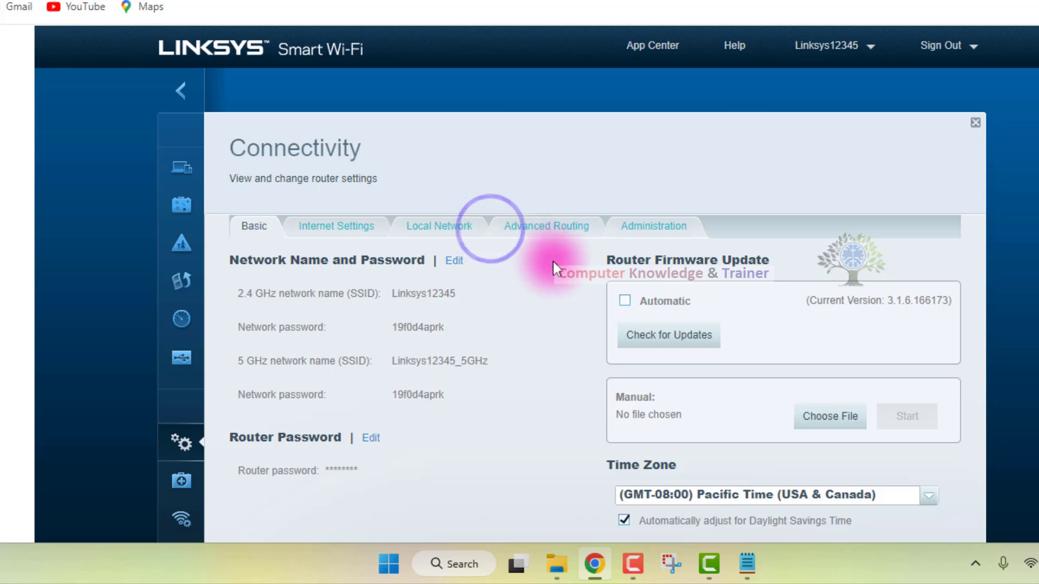
{"action": "left_click", "coordinate": [539, 231]}
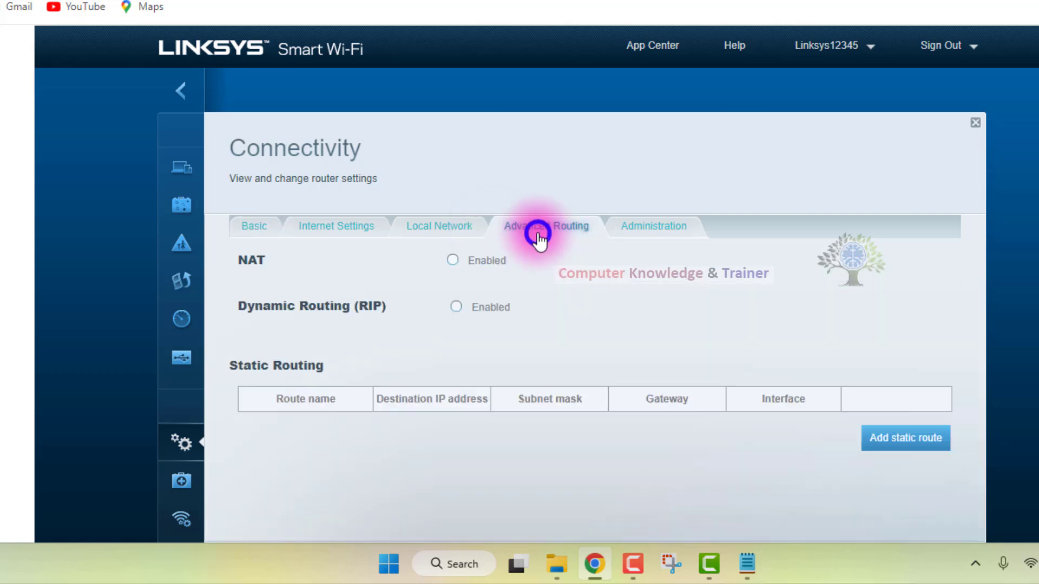
{"action": "left_click", "coordinate": [442, 226]}
{"action": "left_click", "coordinate": [485, 299]}
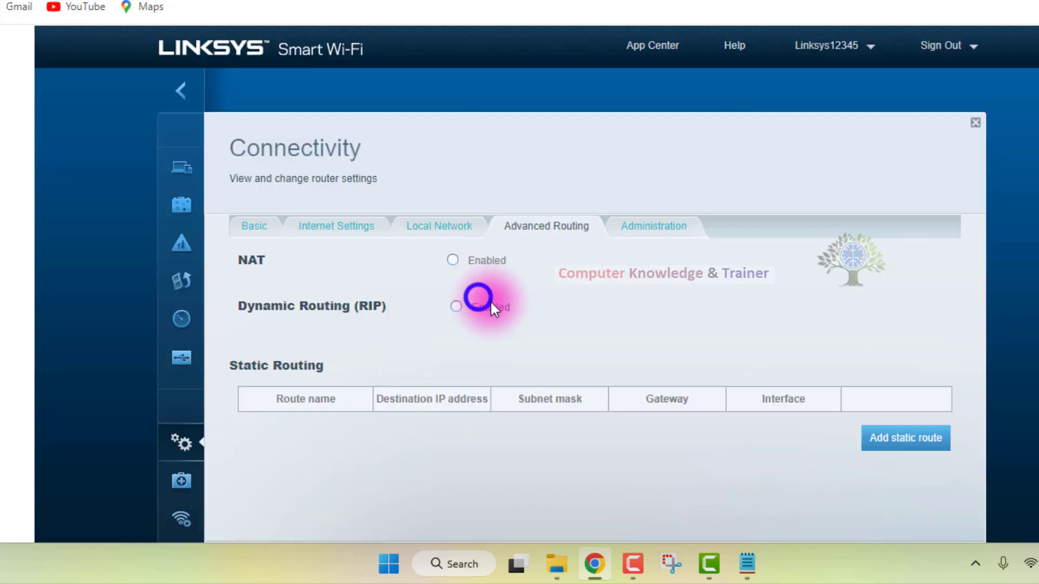
{"action": "scroll", "coordinate": [572, 307], "scroll_direction": "down", "scroll_amount": 2}
{"action": "scroll", "coordinate": [571, 307], "scroll_direction": "down", "scroll_amount": 4}
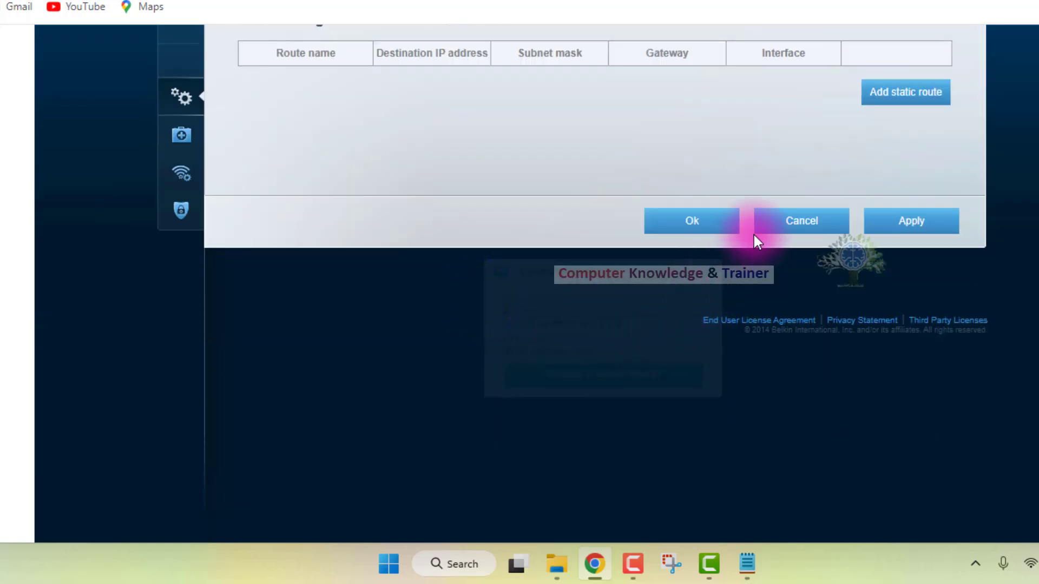
{"action": "left_click", "coordinate": [790, 230]}
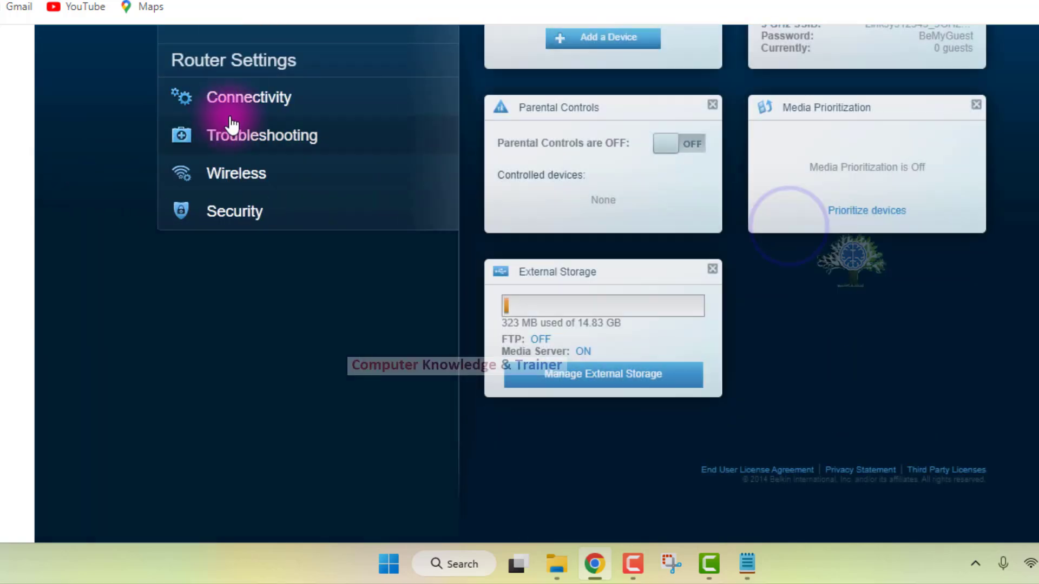
Reopen Connectivity and review the DHCP Server address, lease time, Static DNS and WINS fields in the Local Network settings.
{"action": "left_click", "coordinate": [232, 111]}
{"action": "scroll", "coordinate": [446, 268], "scroll_direction": "up", "scroll_amount": 5}
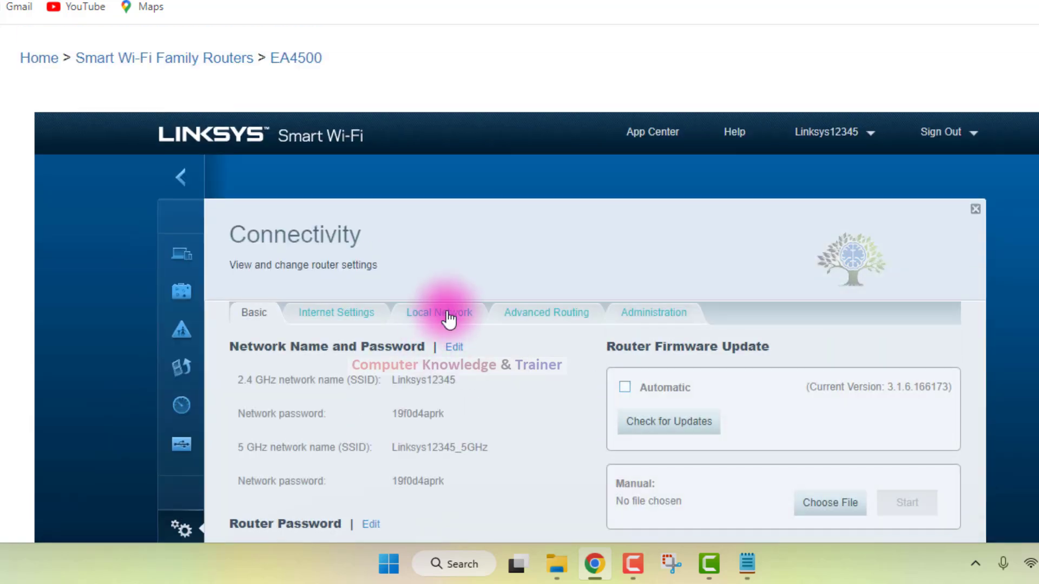
{"action": "left_click", "coordinate": [449, 319]}
{"action": "scroll", "coordinate": [550, 336], "scroll_direction": "down", "scroll_amount": 3}
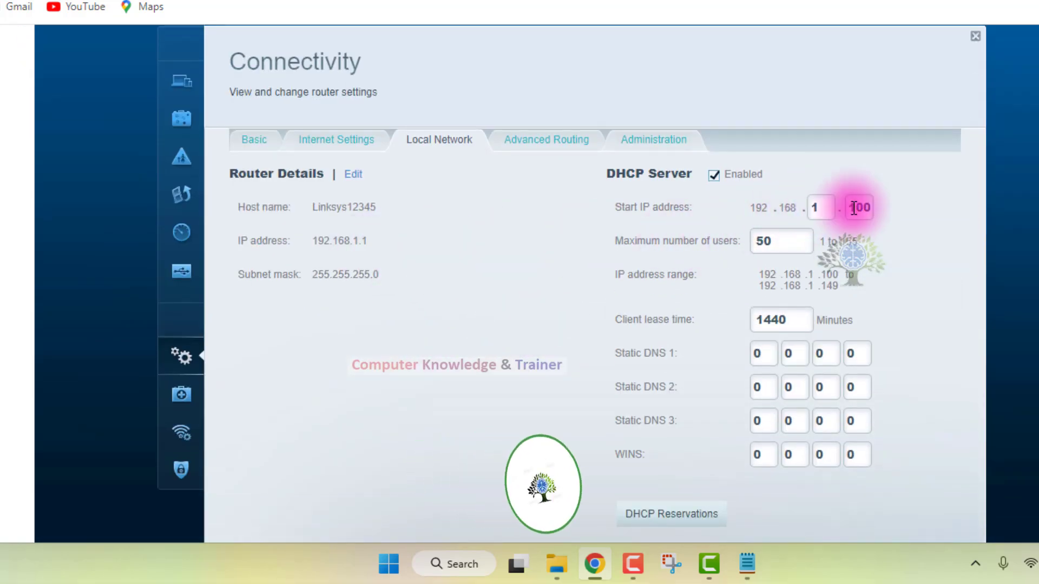
{"action": "scroll", "coordinate": [704, 353], "scroll_direction": "down", "scroll_amount": 5}
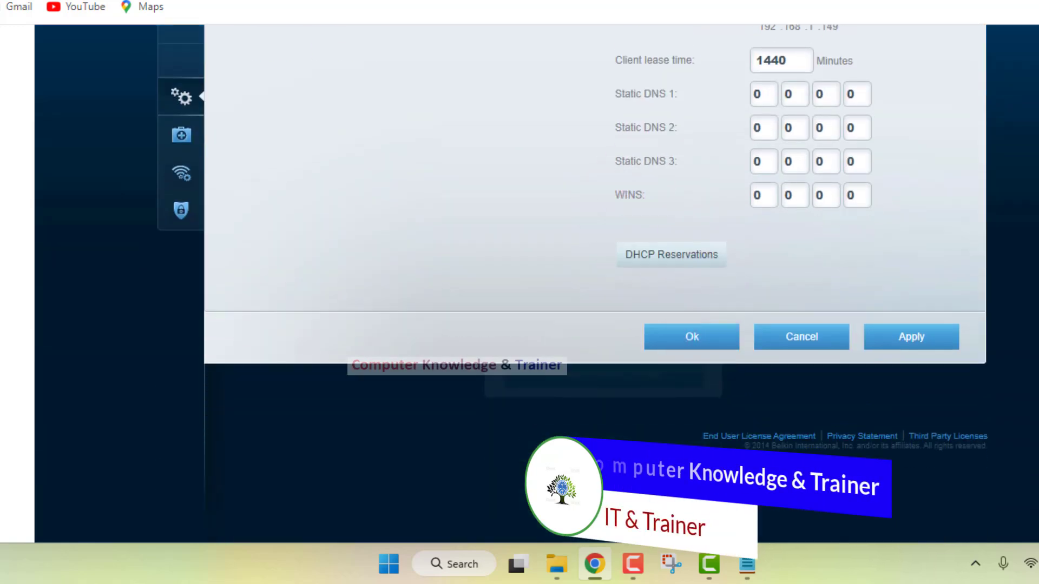
{"action": "scroll", "coordinate": [956, 206], "scroll_direction": "up", "scroll_amount": 4}
{"action": "scroll", "coordinate": [955, 206], "scroll_direction": "down", "scroll_amount": 5}
Open the DHCP Reservations, review the reserved addresses and the DHCP device list, and cancel back to the Local Network settings.
{"action": "left_click", "coordinate": [703, 258]}
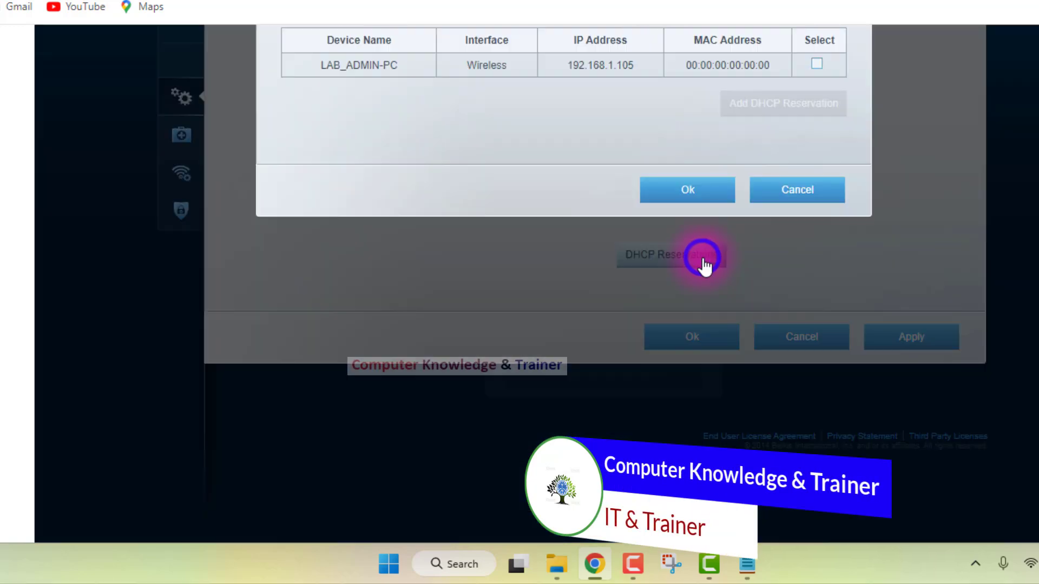
{"action": "scroll", "coordinate": [696, 201], "scroll_direction": "up", "scroll_amount": 3}
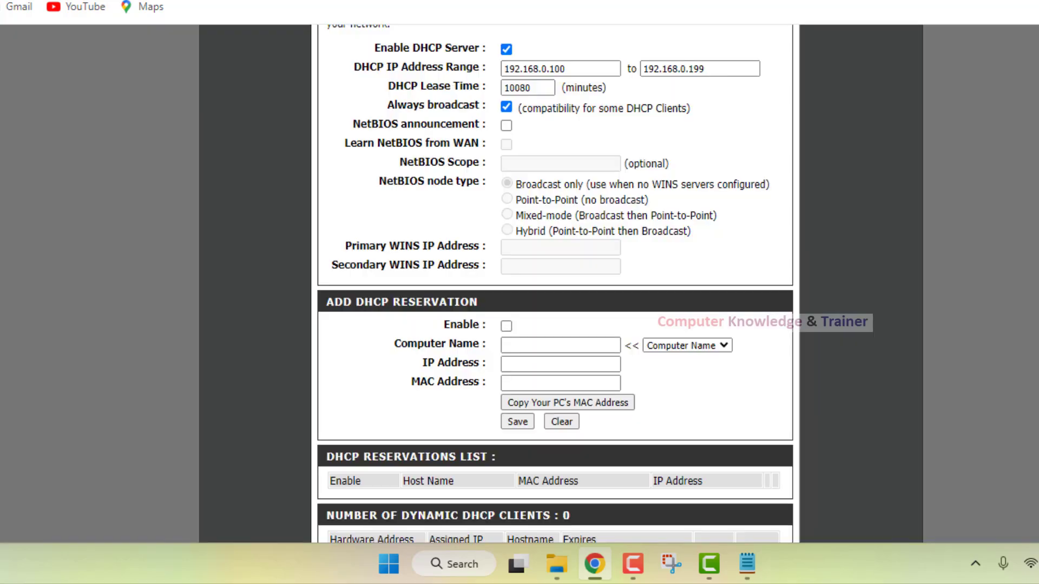
{"action": "scroll", "coordinate": [467, 246], "scroll_direction": "down", "scroll_amount": 2}
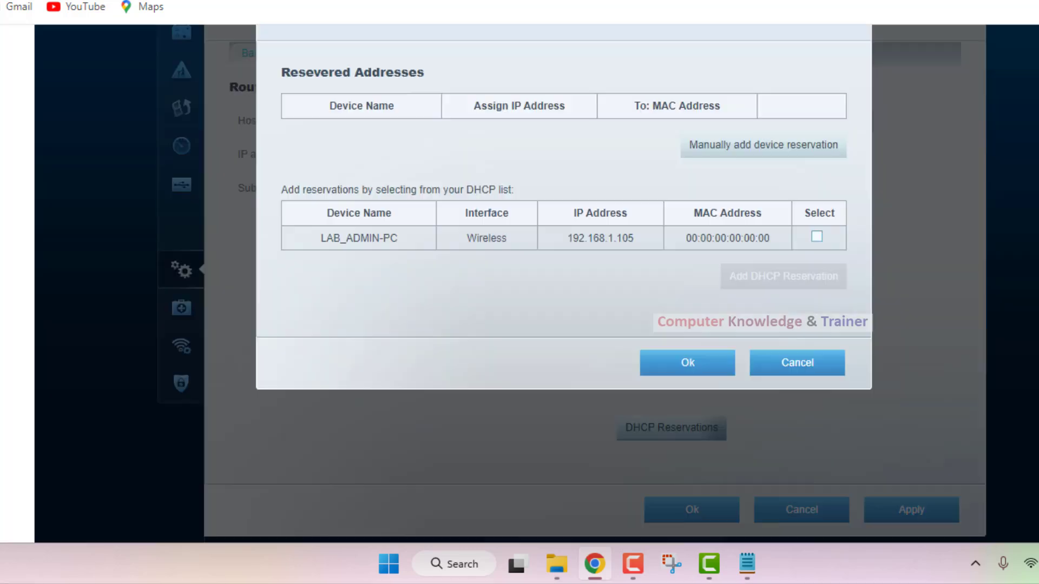
{"action": "left_click", "coordinate": [784, 360]}
{"action": "scroll", "coordinate": [626, 366], "scroll_direction": "up", "scroll_amount": 3}
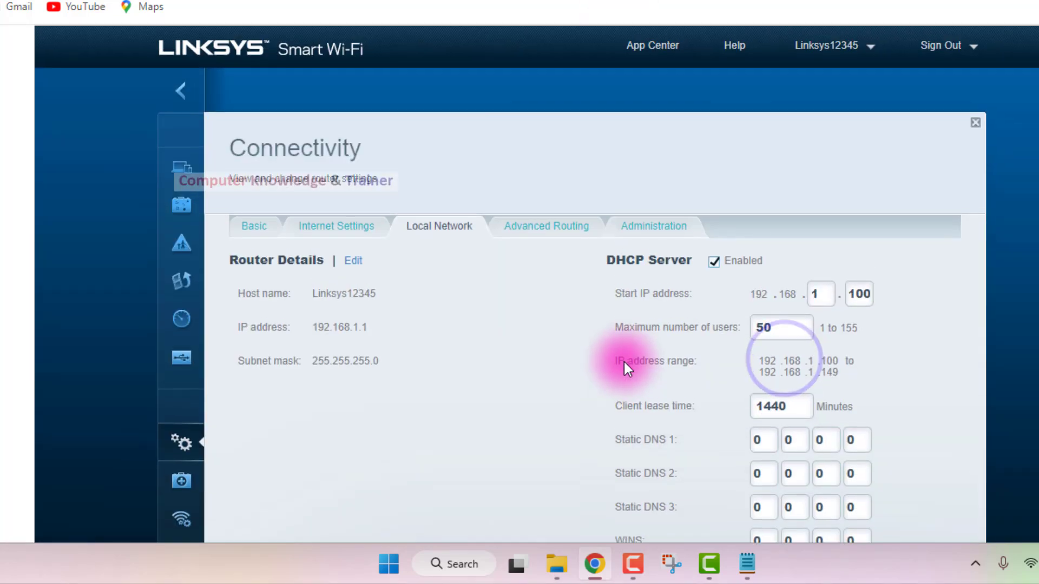
{"action": "scroll", "coordinate": [232, 188], "scroll_direction": "down", "scroll_amount": 1}
{"action": "scroll", "coordinate": [232, 189], "scroll_direction": "down", "scroll_amount": 1}
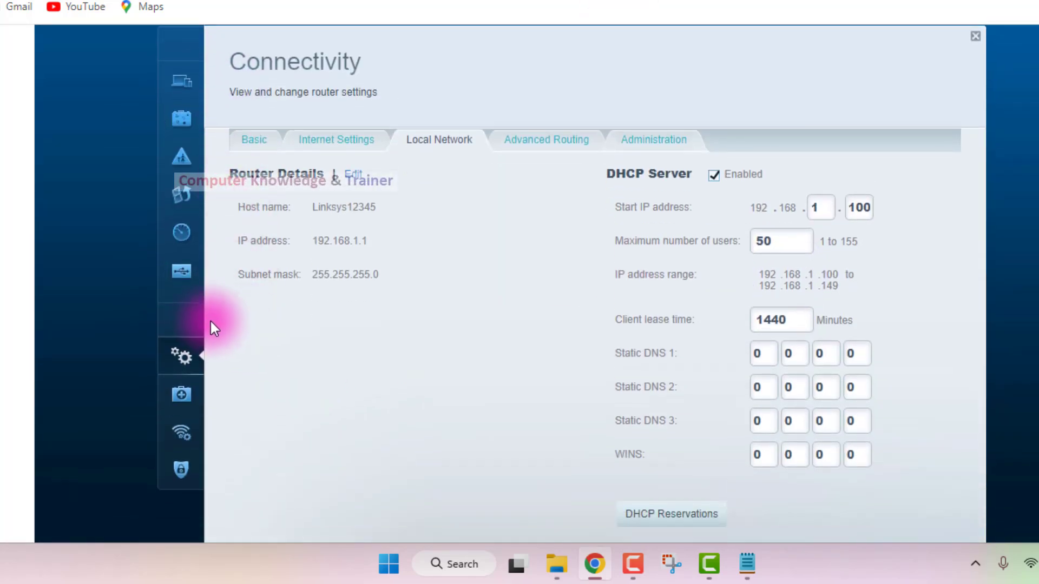
Enable automatic router firmware updates in the Basic settings of Connectivity and cancel out without saving.
{"action": "left_click", "coordinate": [184, 356]}
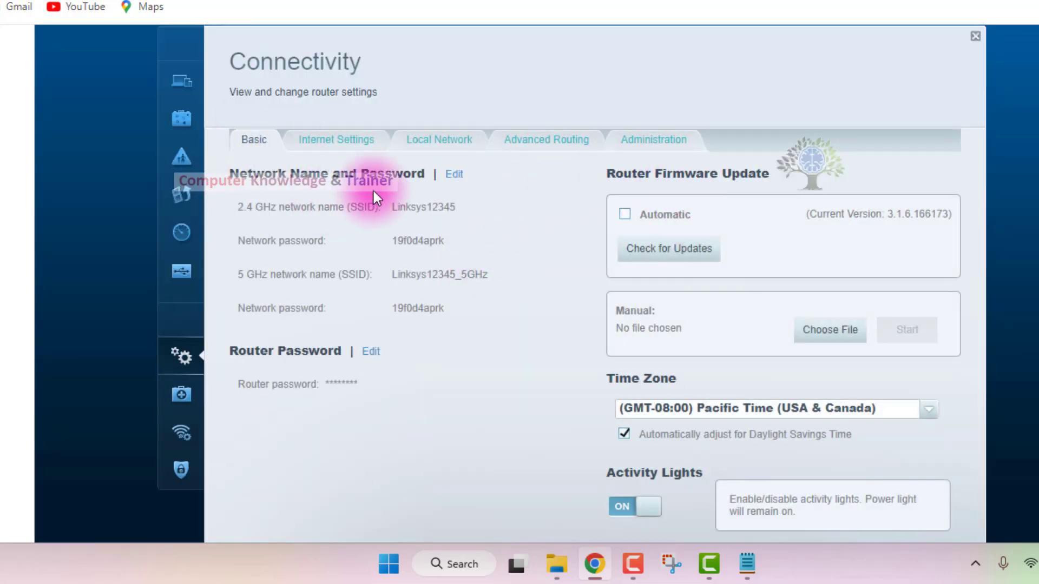
{"action": "scroll", "coordinate": [381, 169], "scroll_direction": "down", "scroll_amount": 3}
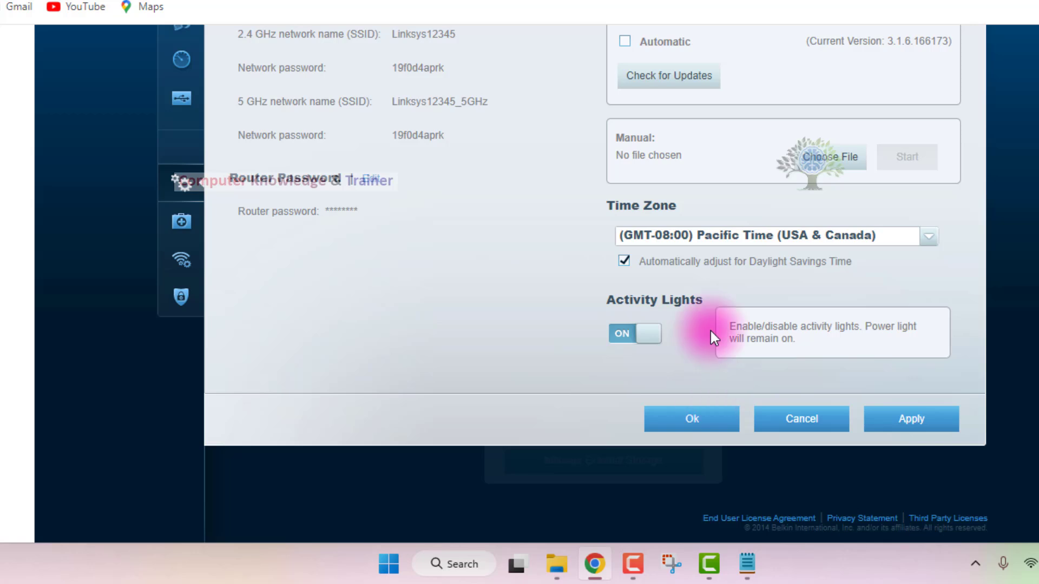
{"action": "scroll", "coordinate": [704, 254], "scroll_direction": "up", "scroll_amount": 3}
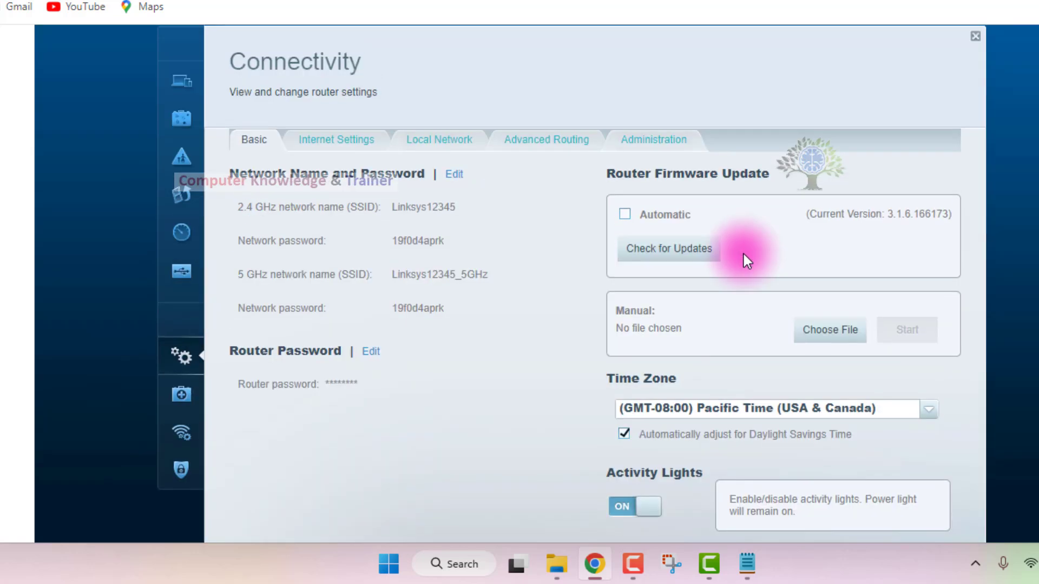
{"action": "left_click", "coordinate": [627, 213]}
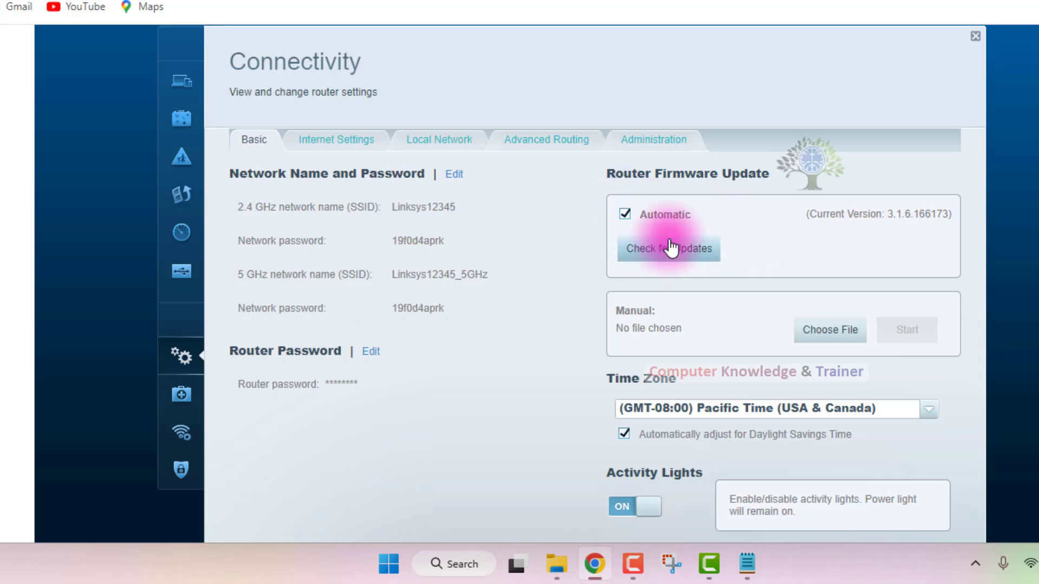
{"action": "scroll", "coordinate": [714, 233], "scroll_direction": "down", "scroll_amount": 5}
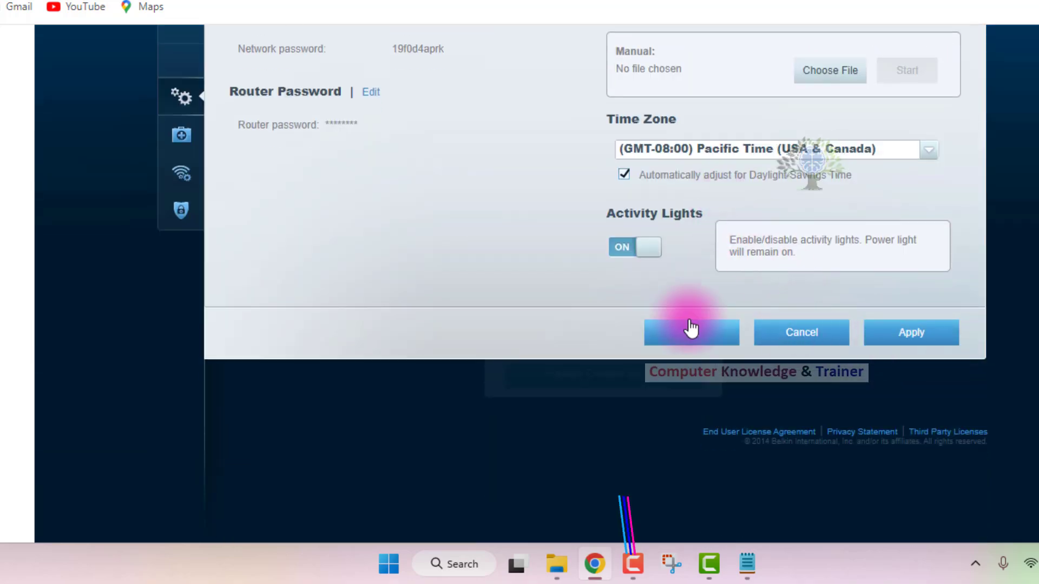
{"action": "left_click", "coordinate": [761, 336]}
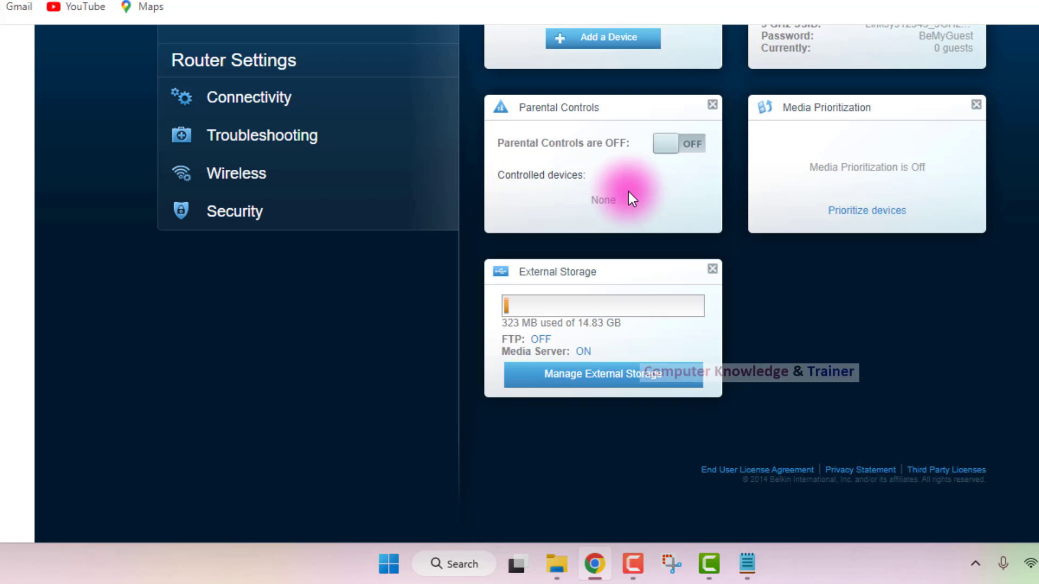
Open the Wireless router settings and look over the 2.4 GHz and 5 GHz network sections.
{"action": "scroll", "coordinate": [629, 198], "scroll_direction": "up", "scroll_amount": 2}
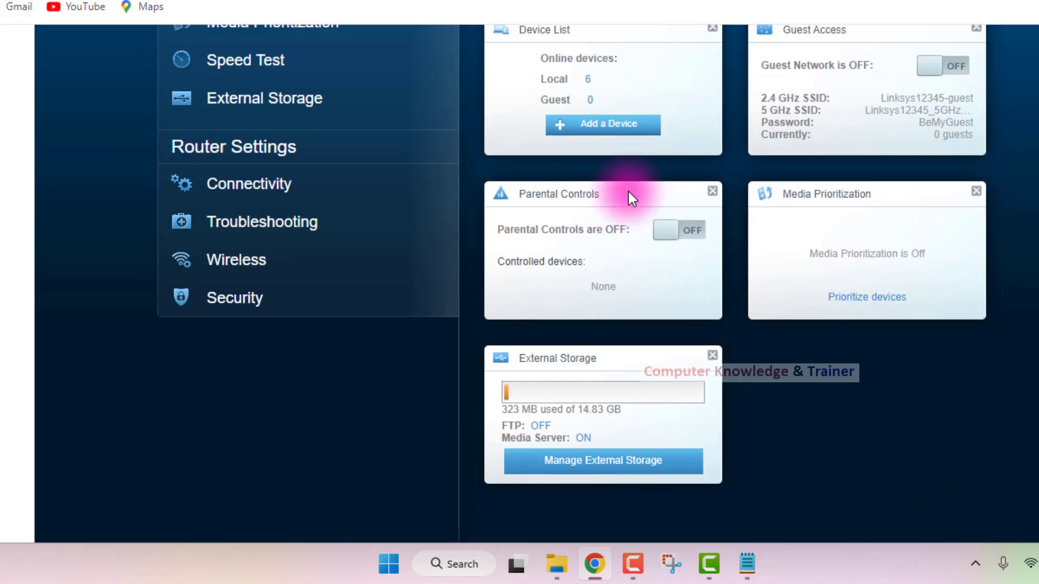
{"action": "left_click", "coordinate": [258, 268]}
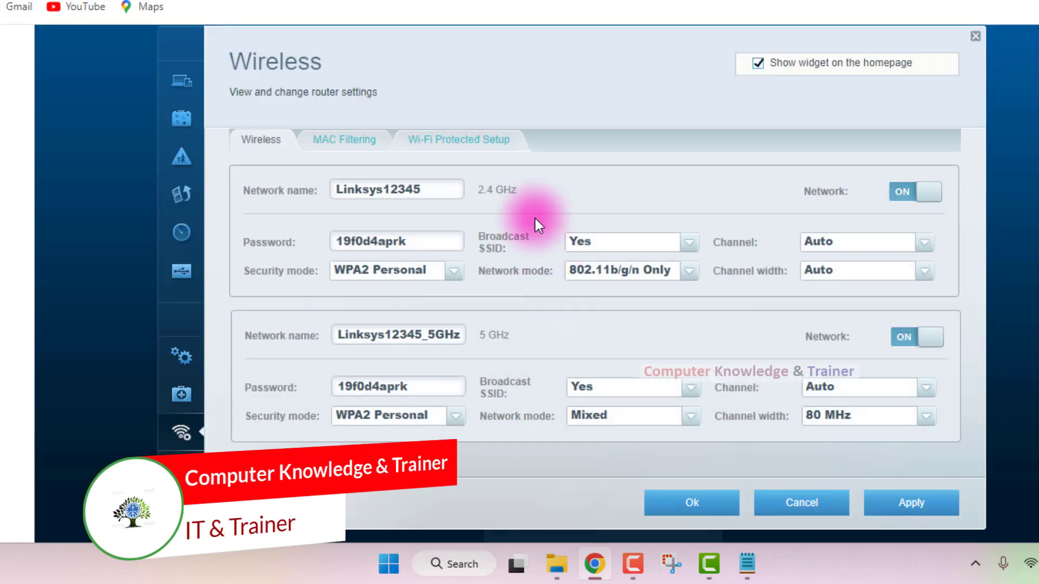
{"action": "left_click", "coordinate": [535, 183]}
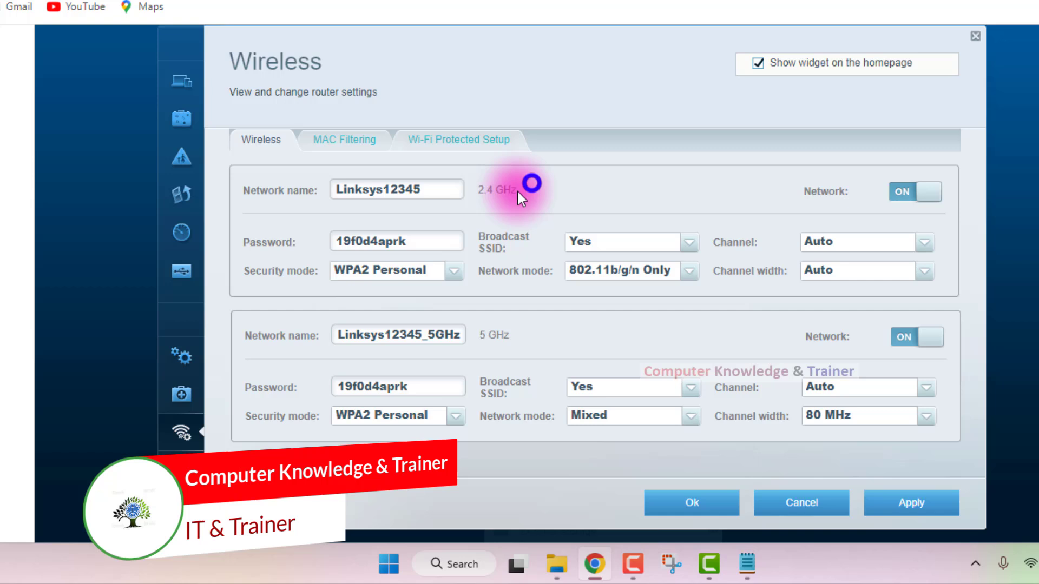
{"action": "left_click", "coordinate": [476, 187]}
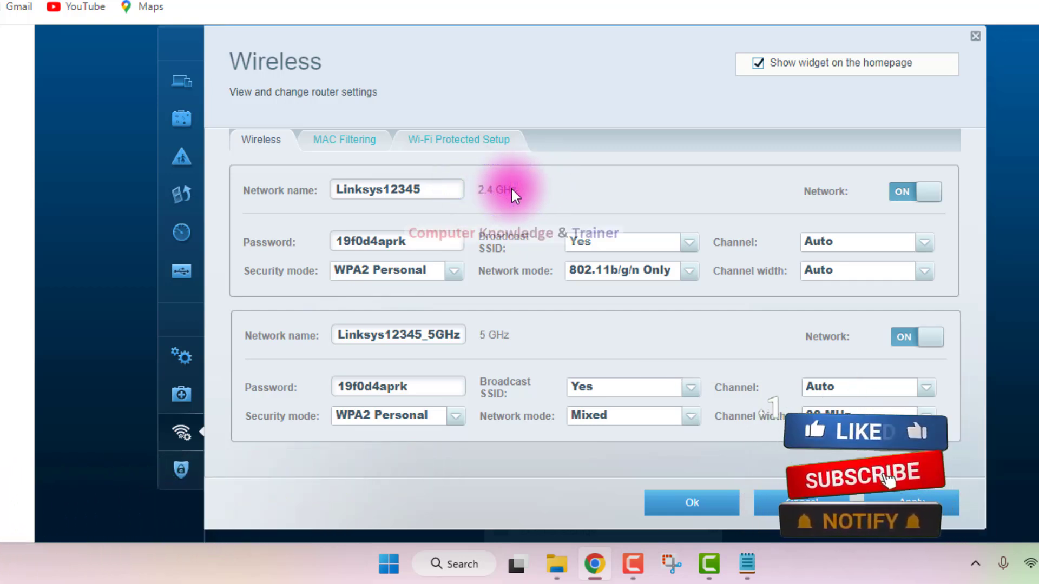
{"action": "left_click", "coordinate": [494, 332]}
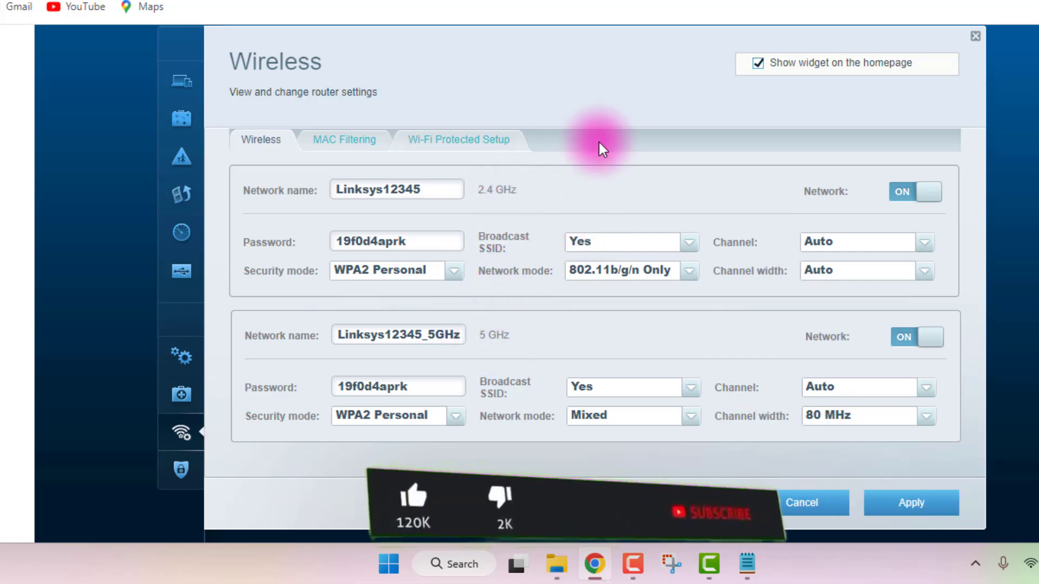
Set the 2.4 GHz network's security mode to WPA2/WPA Mixed Personal.
{"action": "left_click_drag", "start_coordinate": [427, 196], "coordinate": [335, 211]}
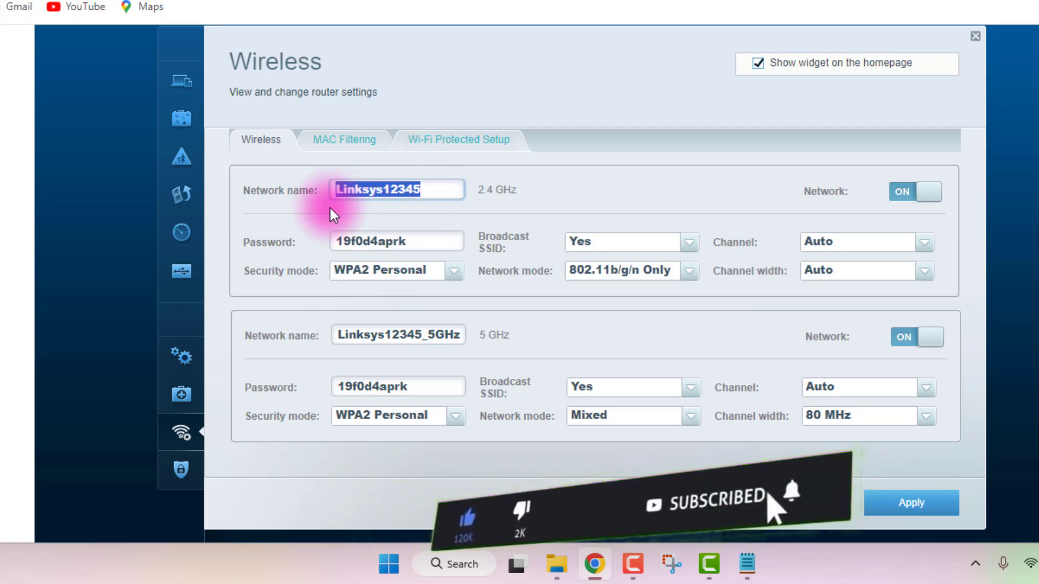
{"action": "left_click_drag", "start_coordinate": [413, 243], "coordinate": [336, 242]}
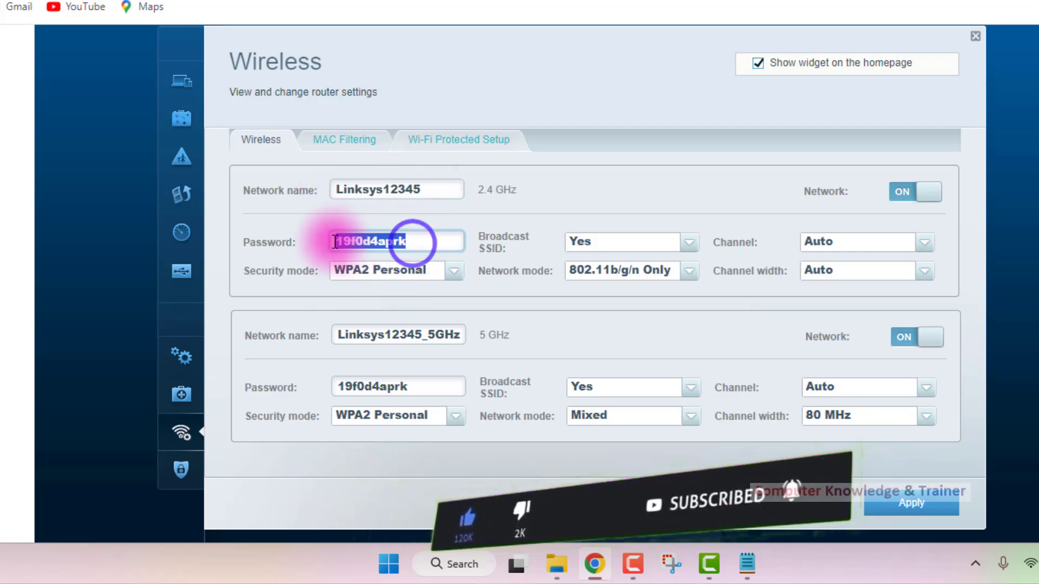
{"action": "left_click", "coordinate": [454, 270]}
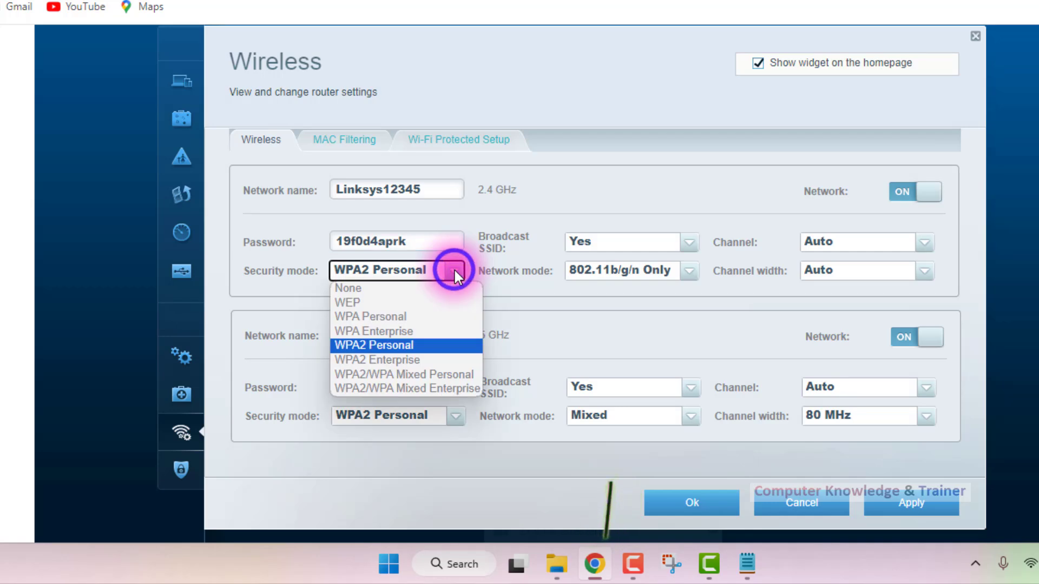
{"action": "left_click", "coordinate": [417, 378]}
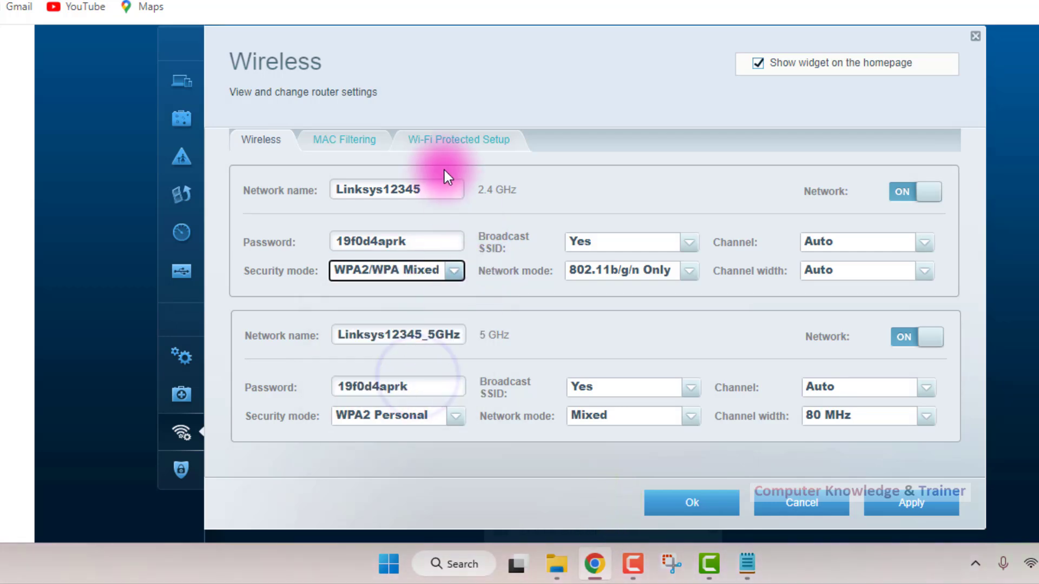
Set the 5 GHz network's security mode to WPA2/WPA Mixed Personal.
{"action": "scroll", "coordinate": [443, 170], "scroll_direction": "down", "scroll_amount": 2}
{"action": "left_click_drag", "start_coordinate": [457, 248], "coordinate": [341, 249]}
{"action": "left_click_drag", "start_coordinate": [405, 295], "coordinate": [337, 299]}
{"action": "left_click", "coordinate": [449, 333]}
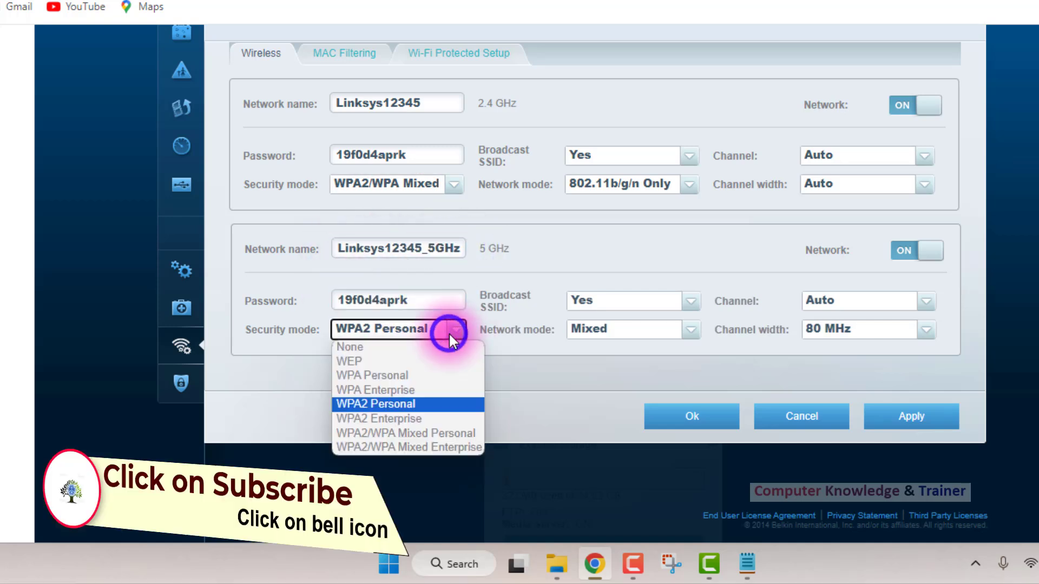
{"action": "left_click", "coordinate": [452, 431]}
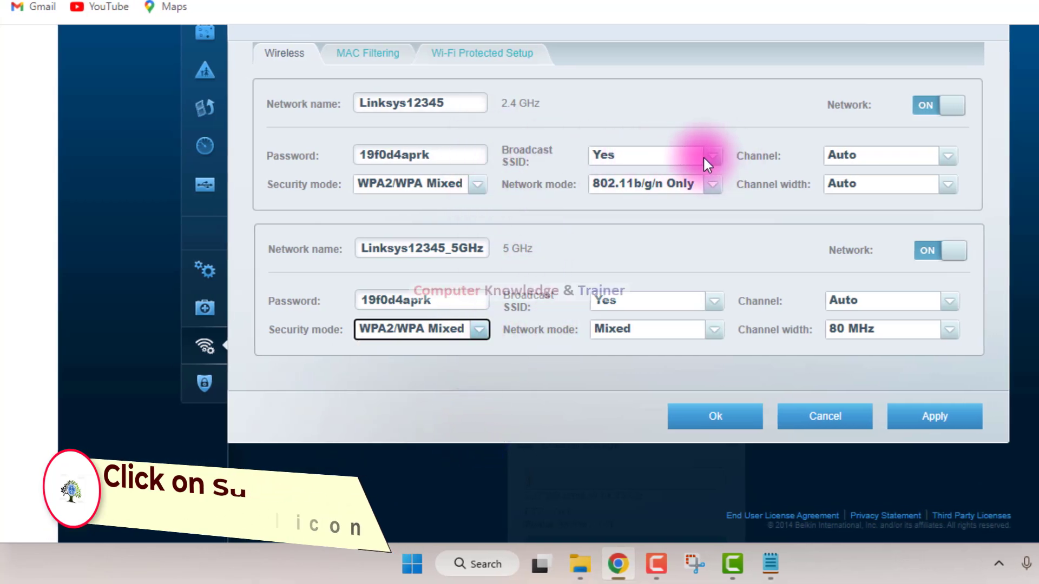
Rename the 2.4 GHz network as wifi1 and enter a new wireless password for it.
{"action": "left_click_drag", "start_coordinate": [468, 104], "coordinate": [372, 103]}
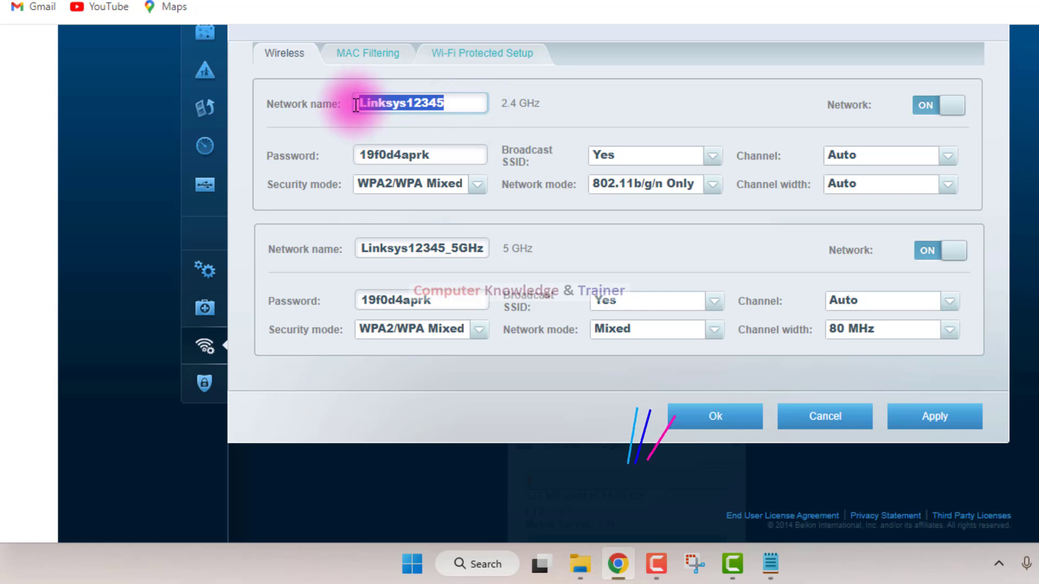
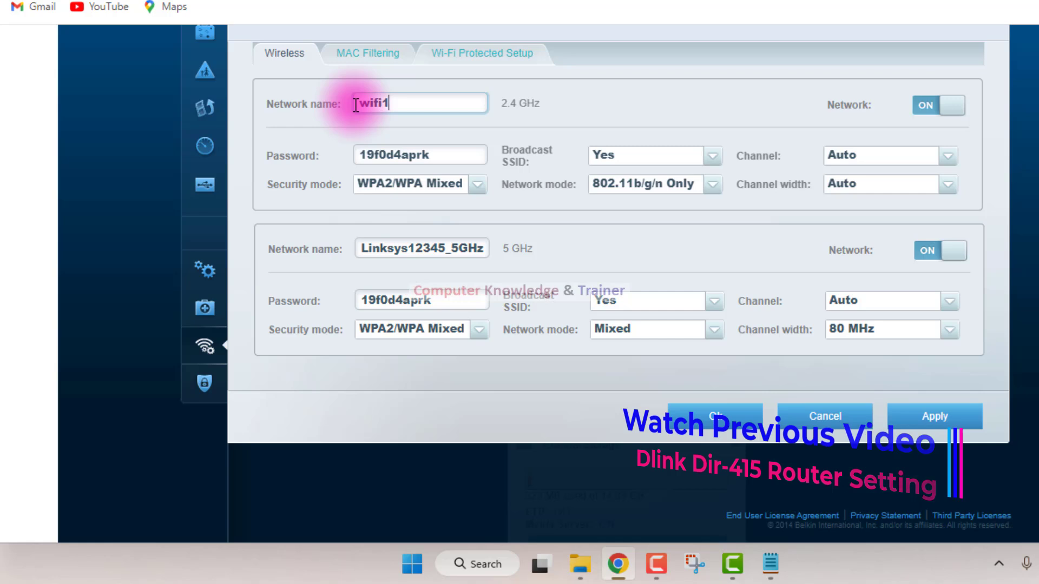
{"action": "key", "text": "Tab"}
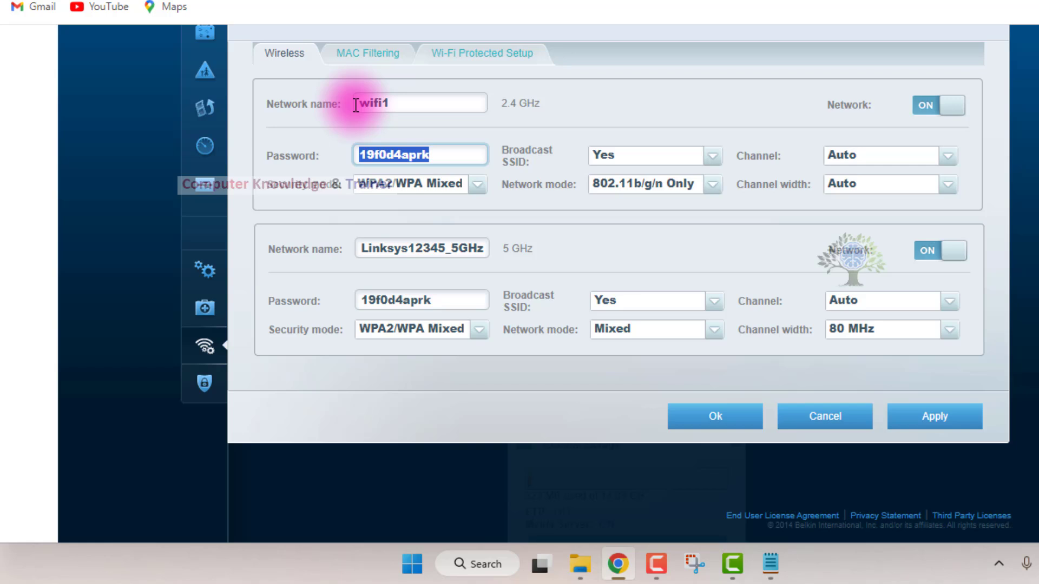
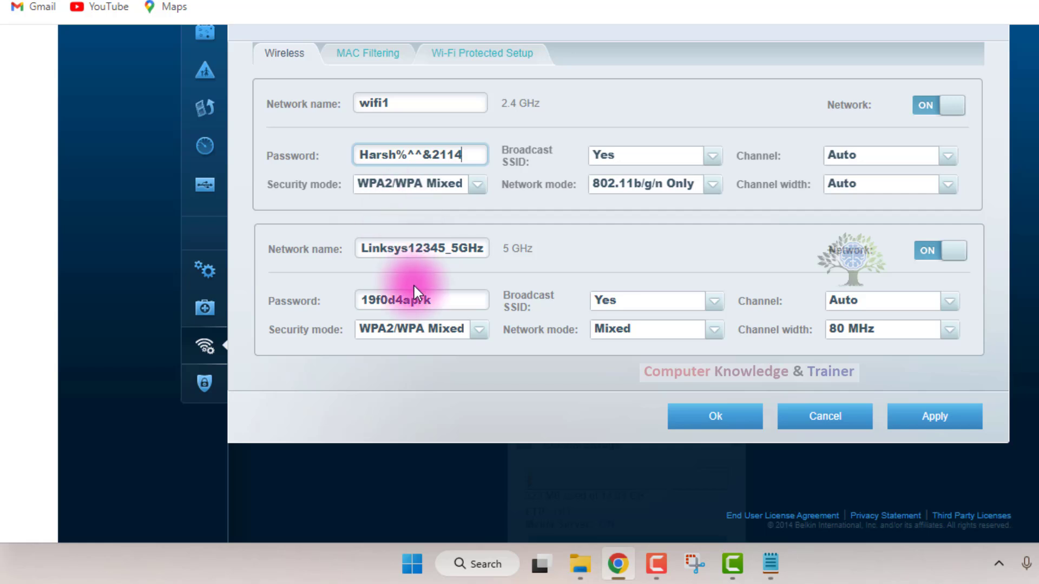
Rename the 5 GHz network as wifi2 and enter a new wireless password for it.
{"action": "left_click_drag", "start_coordinate": [487, 252], "coordinate": [332, 257]}
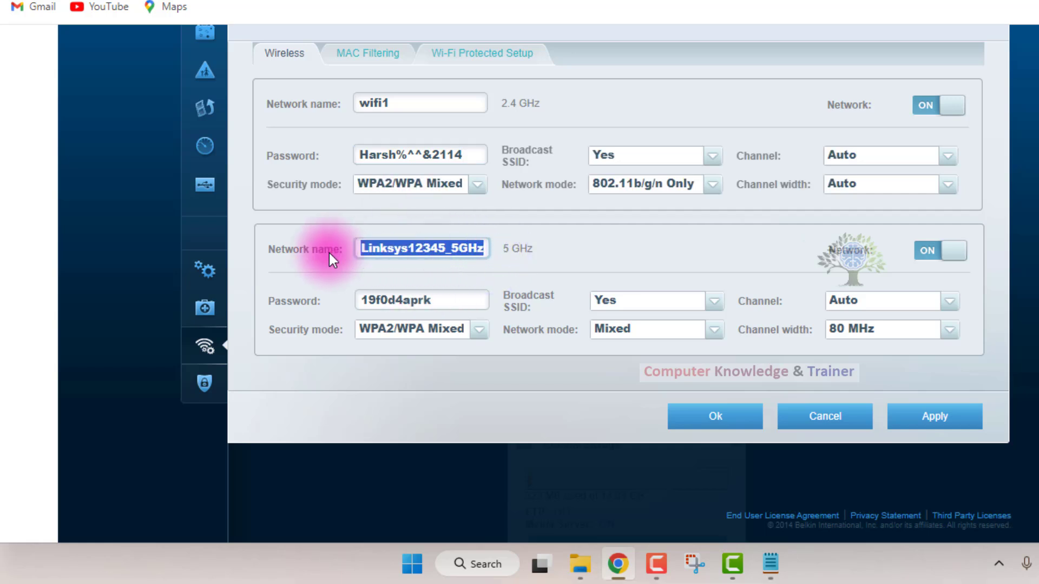
{"action": "type", "text": "w"}
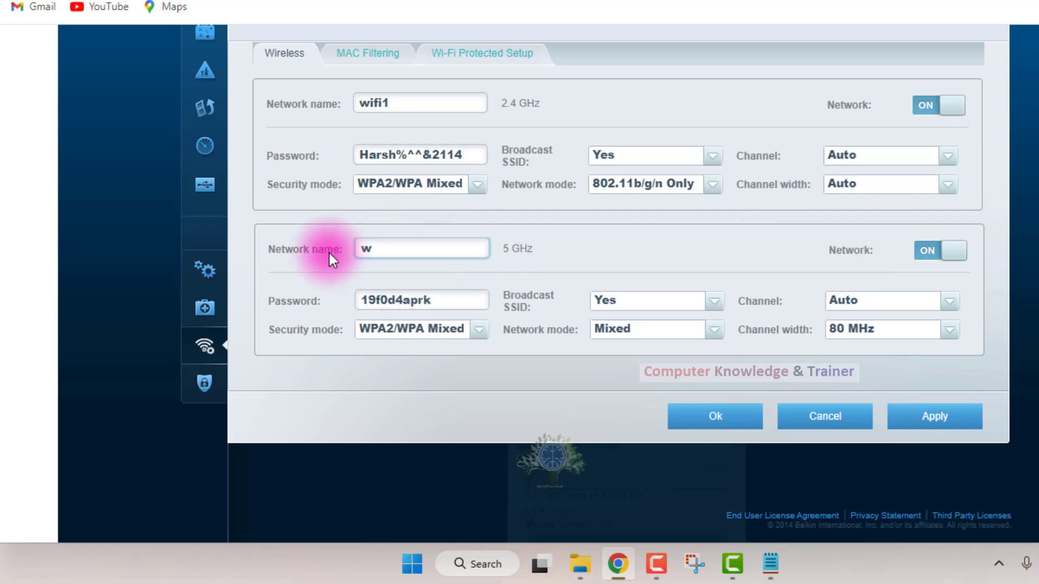
{"action": "type", "text": "ifi2"}
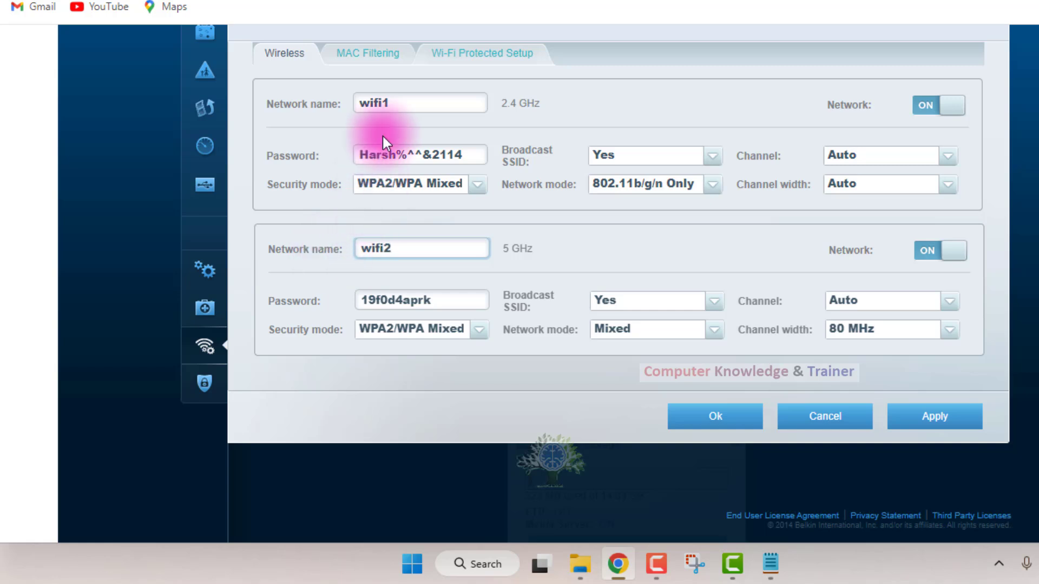
{"action": "left_click_drag", "start_coordinate": [393, 104], "coordinate": [350, 141]}
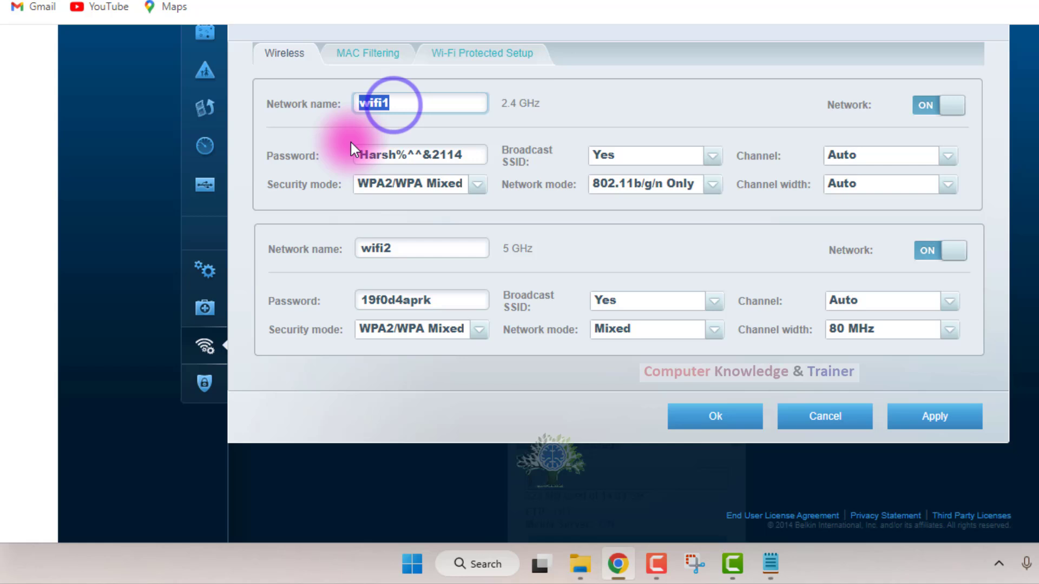
{"action": "double_click", "coordinate": [387, 255]}
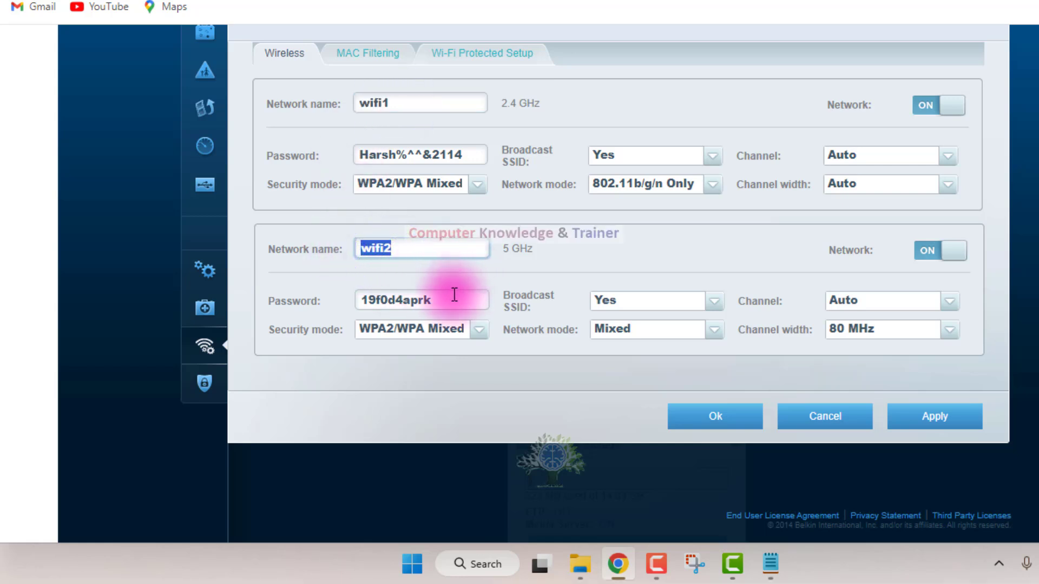
{"action": "left_click_drag", "start_coordinate": [453, 298], "coordinate": [336, 298]}
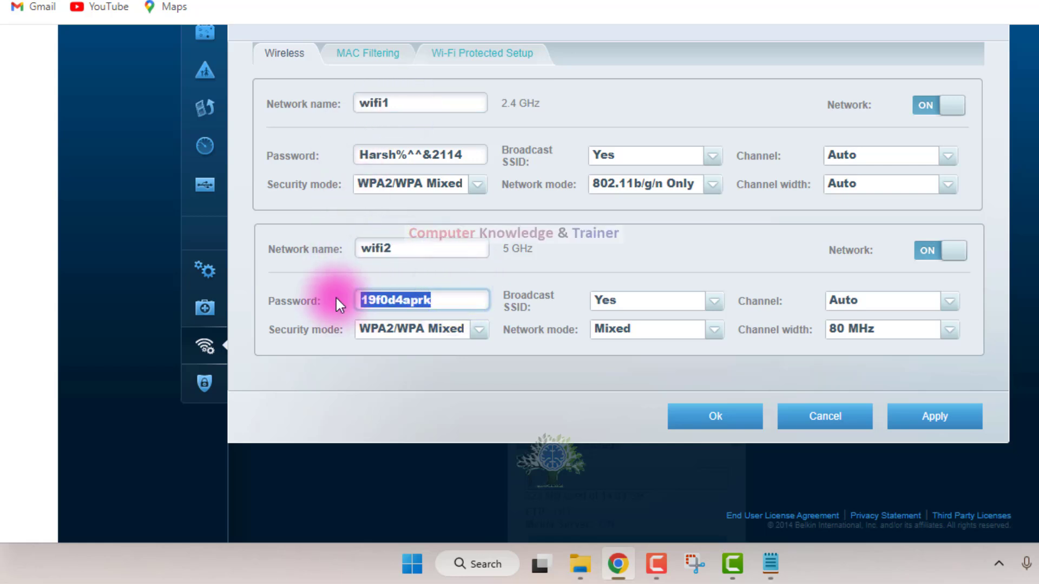
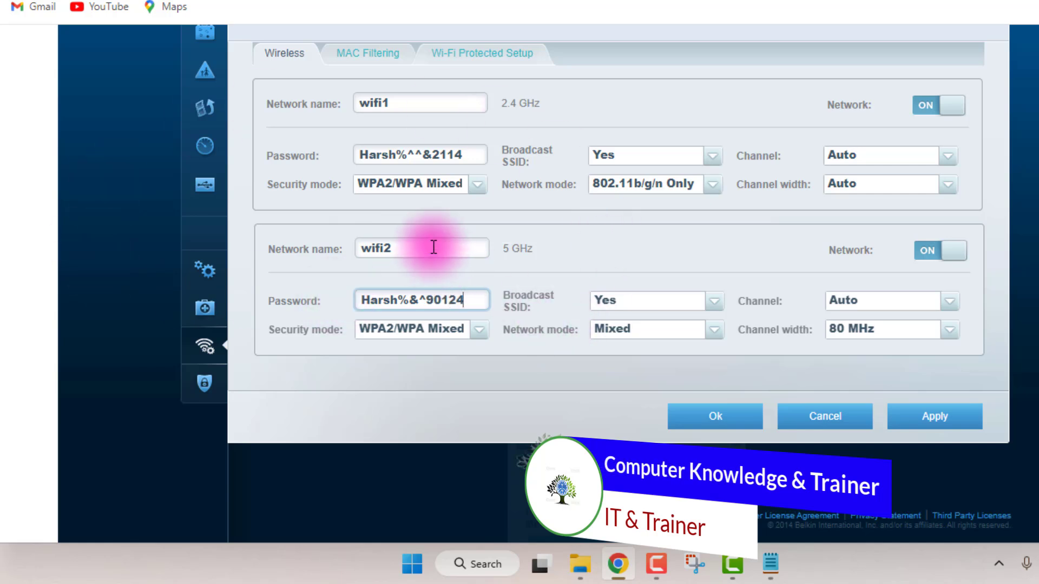
Look at the Wi-Fi username and password notes in Notepad and return to the router's Wireless settings in Chrome.
{"action": "double_click", "coordinate": [399, 103]}
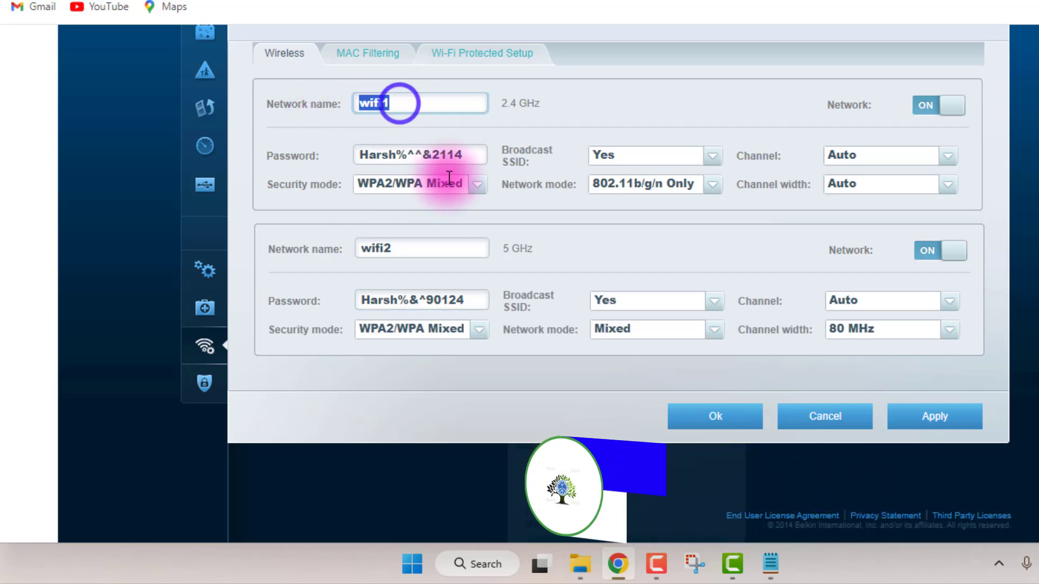
{"action": "left_click", "coordinate": [770, 563]}
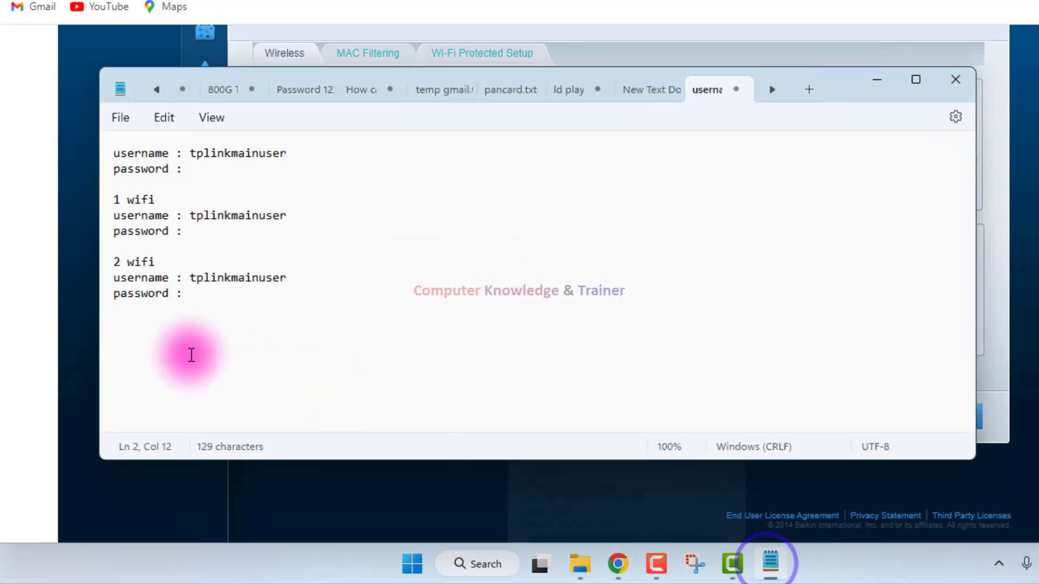
{"action": "left_click", "coordinate": [878, 80]}
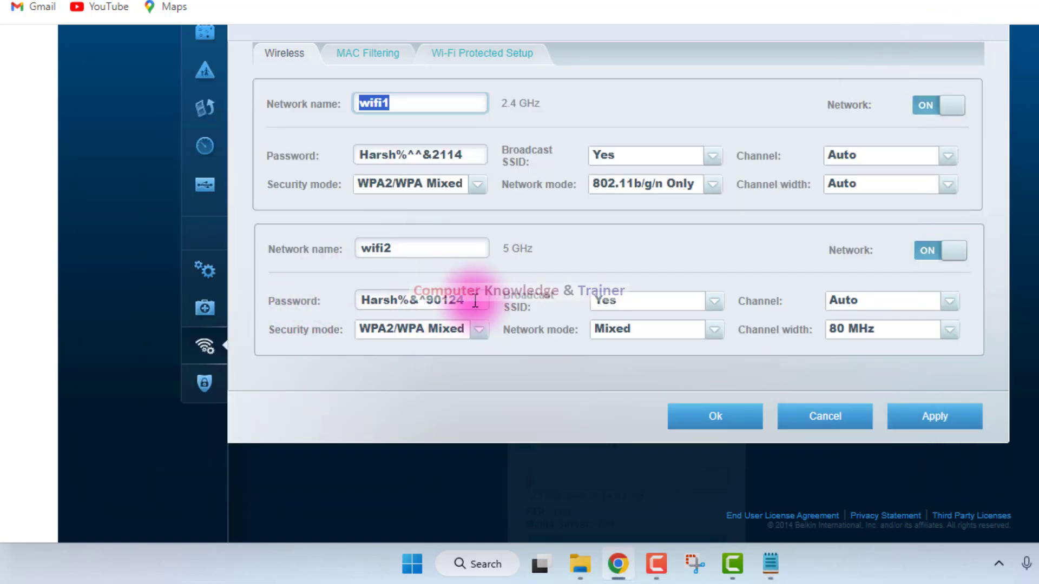
{"action": "left_click_drag", "start_coordinate": [473, 300], "coordinate": [390, 299]}
{"action": "left_click", "coordinate": [619, 271]}
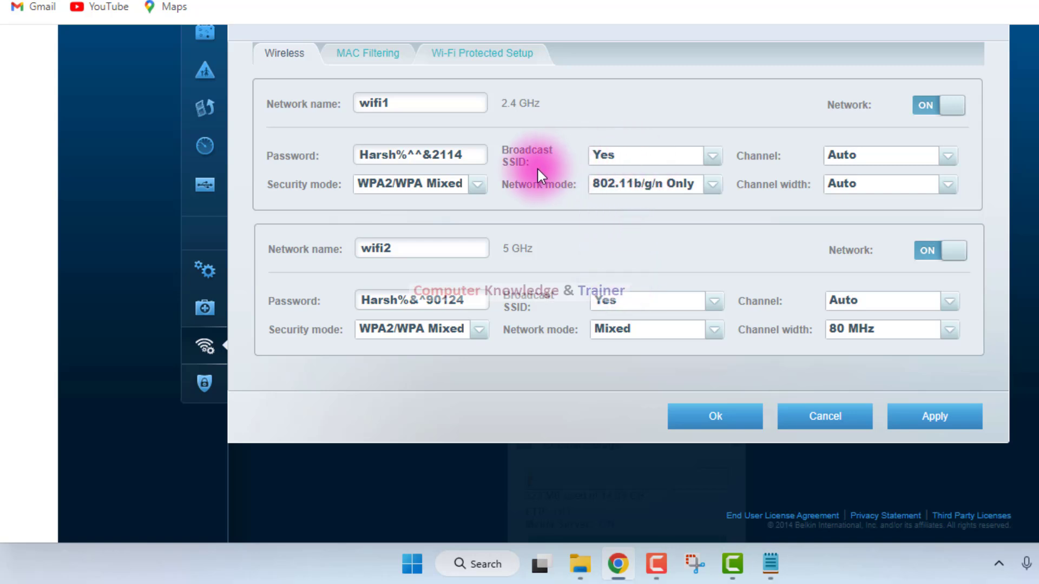
View the 2.4 GHz Broadcast SSID options and the Windows list of available Wi-Fi networks.
{"action": "left_click", "coordinate": [709, 156]}
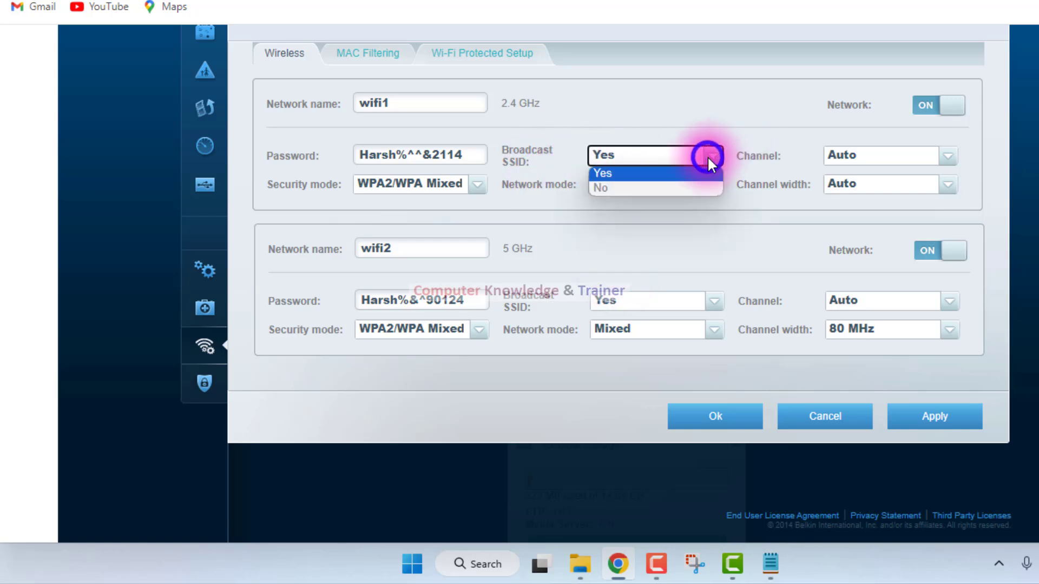
{"action": "left_click", "coordinate": [514, 161]}
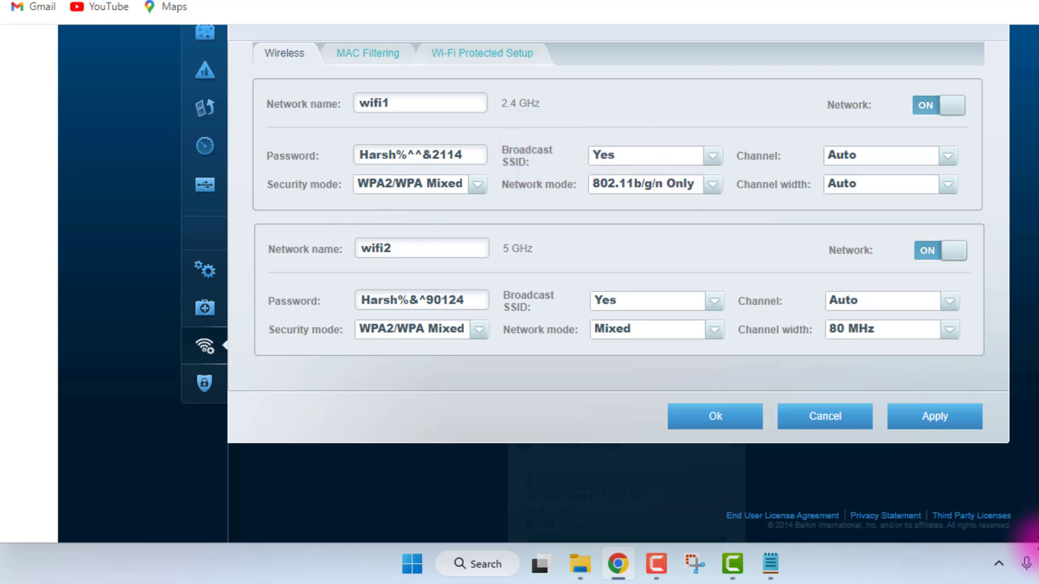
{"action": "left_click", "coordinate": [1038, 562]}
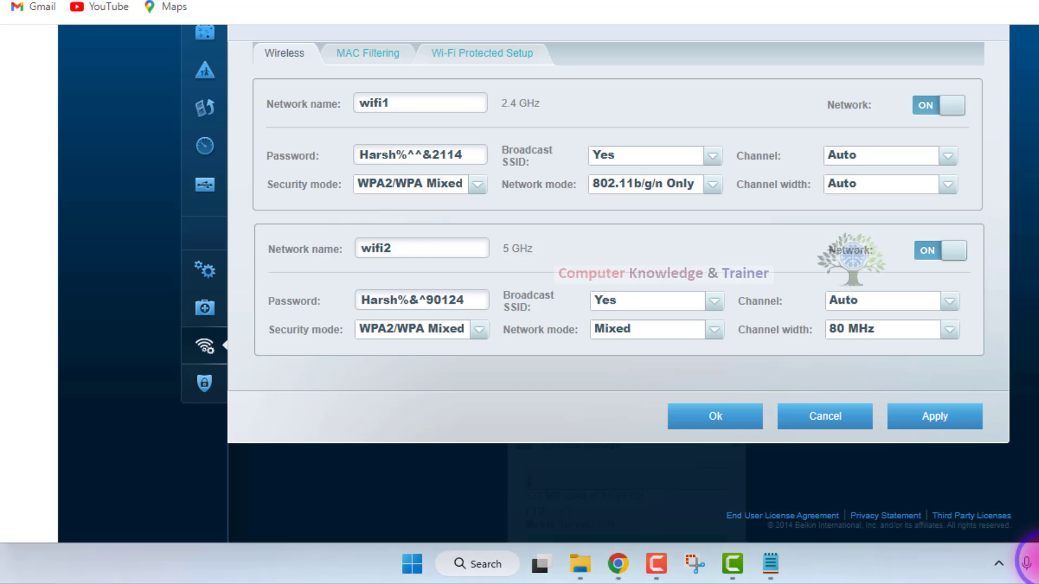
{"action": "left_click", "coordinate": [942, 282]}
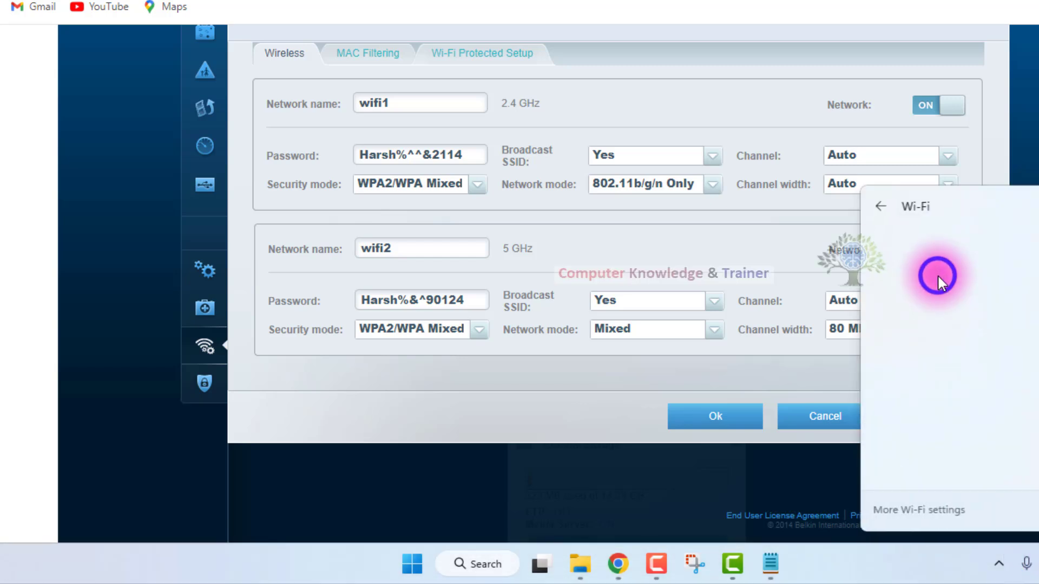
{"action": "left_click", "coordinate": [951, 560]}
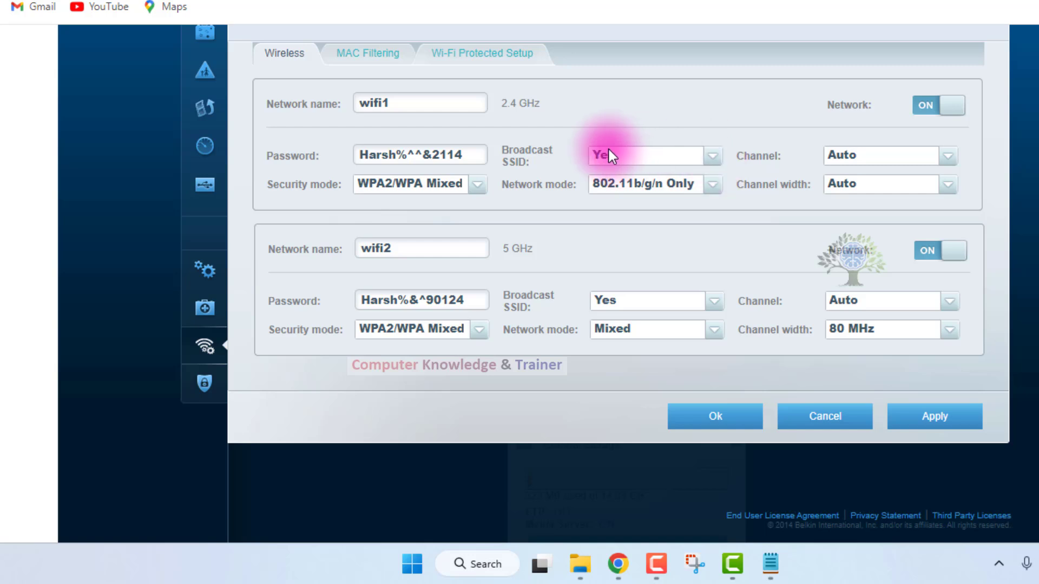
Set Broadcast SSID to No for the 2.4 GHz network and switch it back to Yes.
{"action": "left_click_drag", "start_coordinate": [456, 155], "coordinate": [358, 156]}
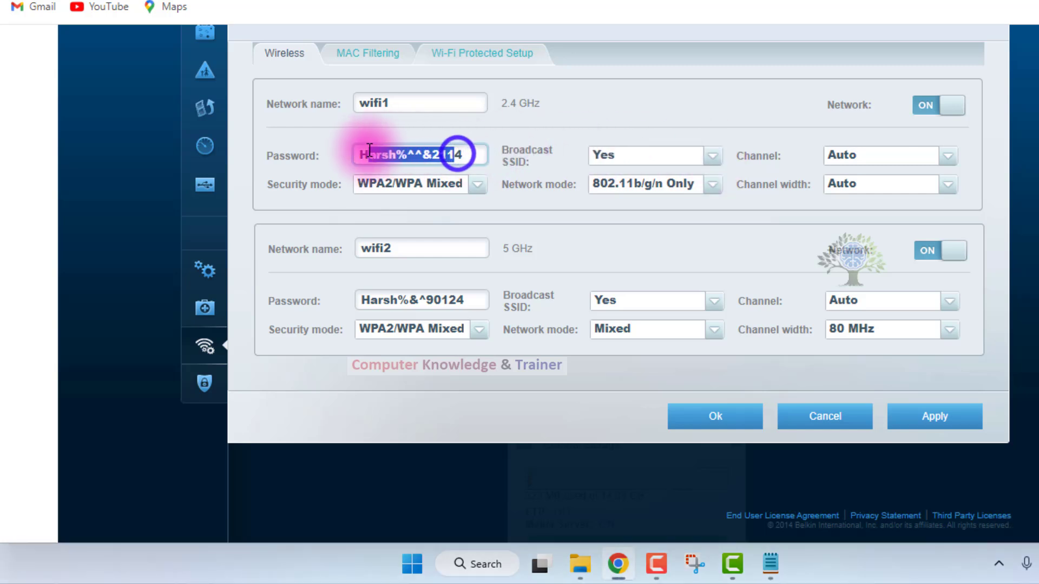
{"action": "left_click", "coordinate": [706, 158]}
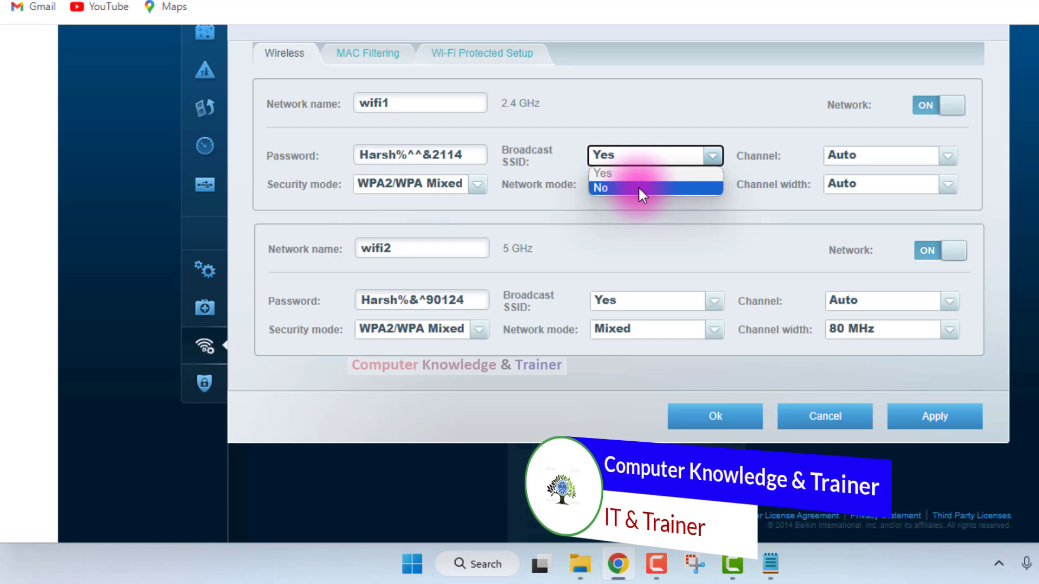
{"action": "left_click", "coordinate": [638, 186]}
{"action": "left_click", "coordinate": [710, 147]}
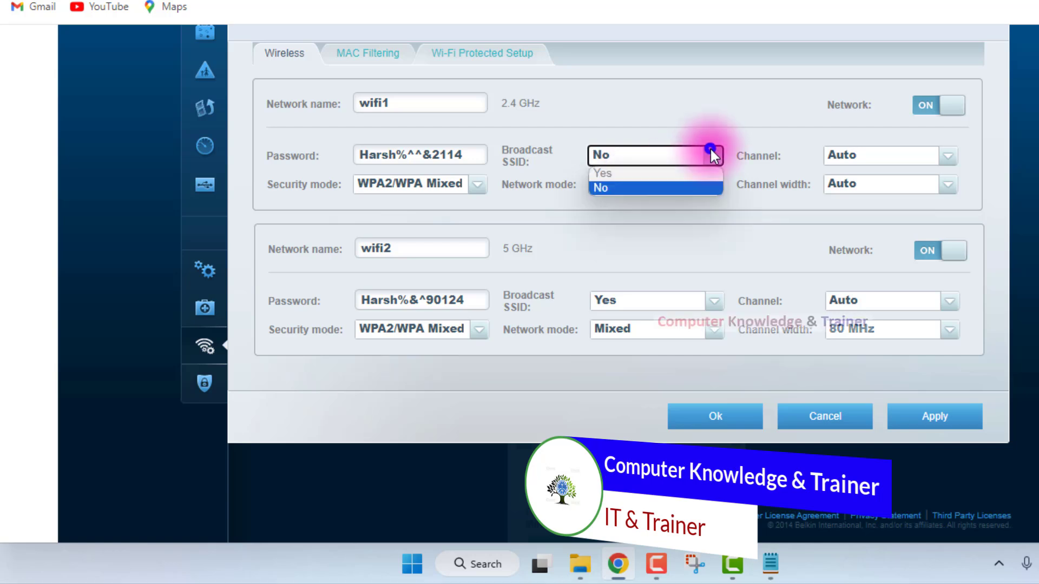
{"action": "left_click", "coordinate": [679, 173]}
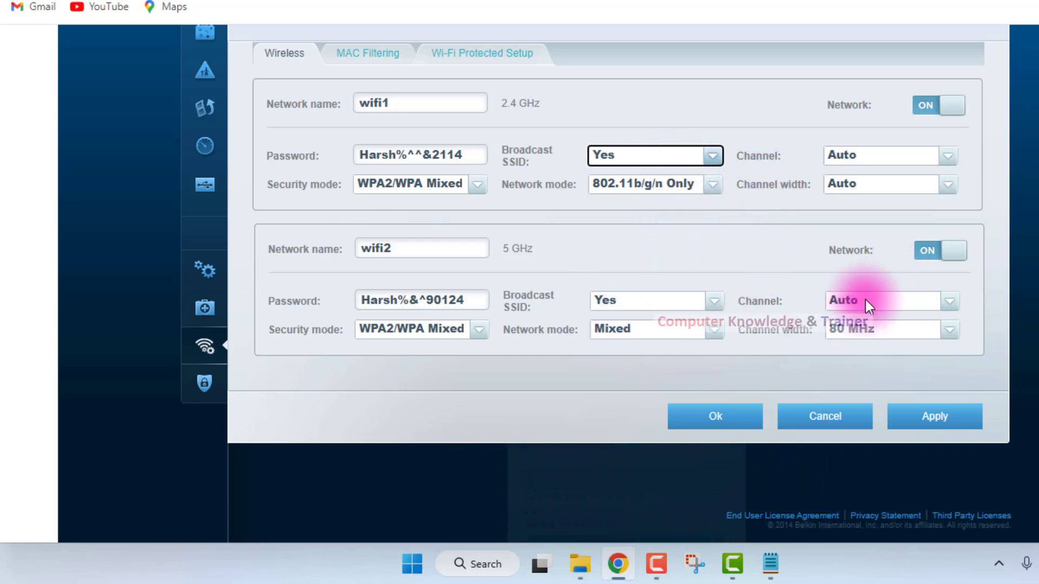
Keep the 5 GHz channel width at 80 MHz and set the 2.4 GHz channel width to 20 MHz Only.
{"action": "left_click", "coordinate": [944, 156]}
{"action": "left_click", "coordinate": [944, 156]}
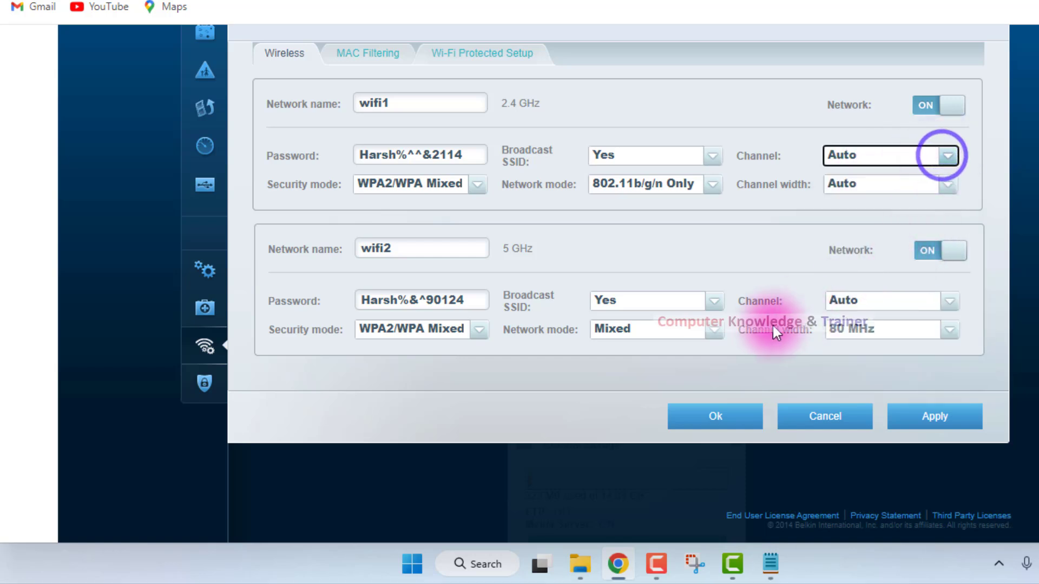
{"action": "left_click", "coordinate": [948, 331]}
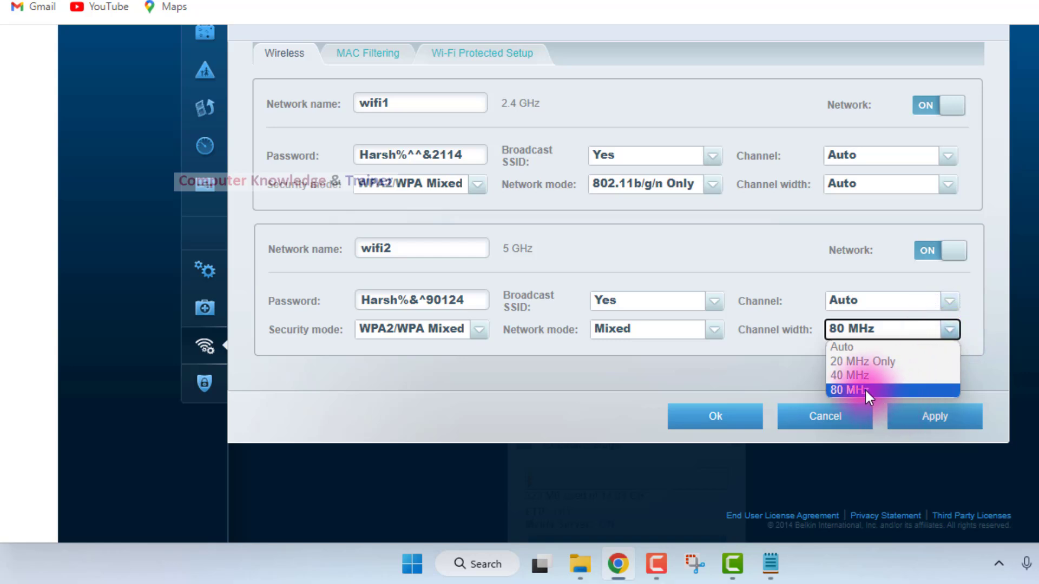
{"action": "left_click", "coordinate": [844, 390]}
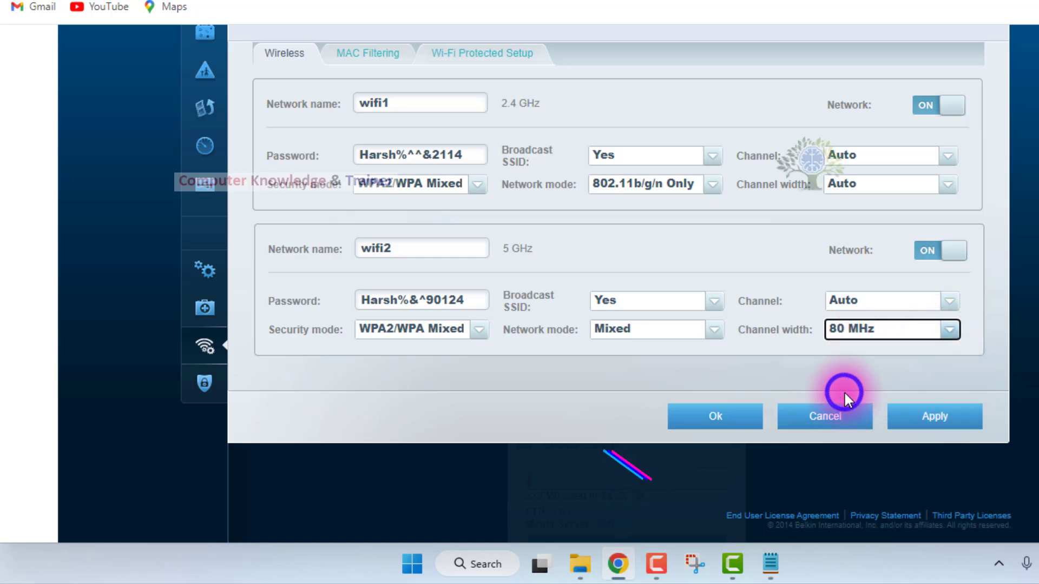
{"action": "left_click", "coordinate": [946, 184]}
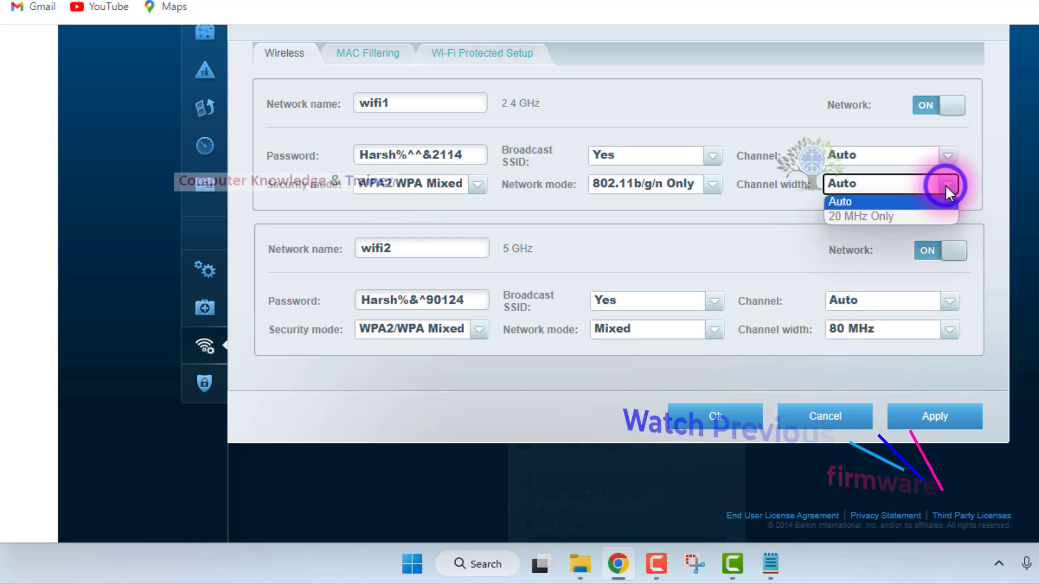
{"action": "left_click", "coordinate": [902, 216]}
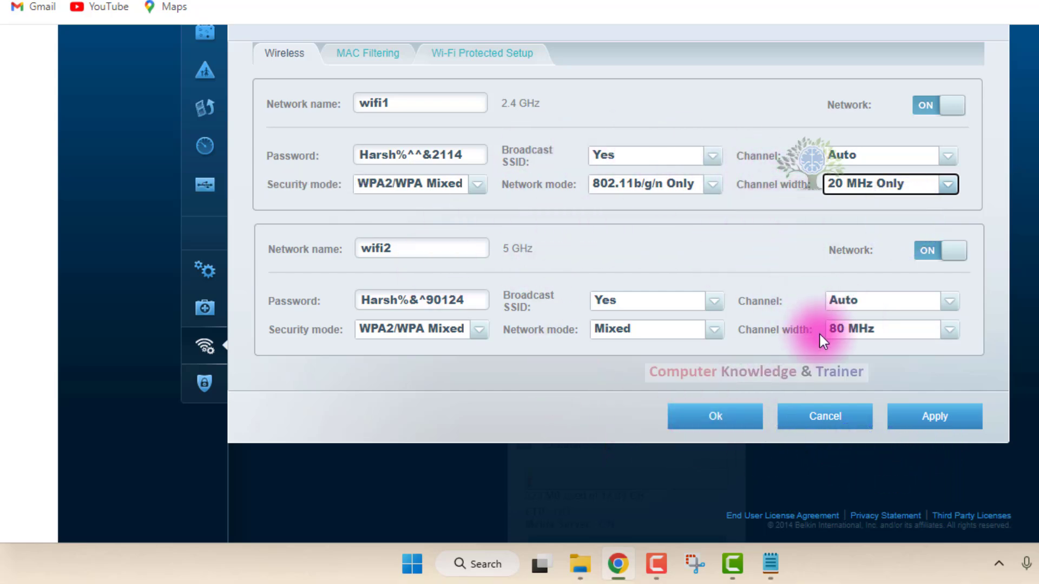
Apply the wireless settings for both bands and accept the disconnect warning and the notice about applying changes.
{"action": "left_click", "coordinate": [889, 416]}
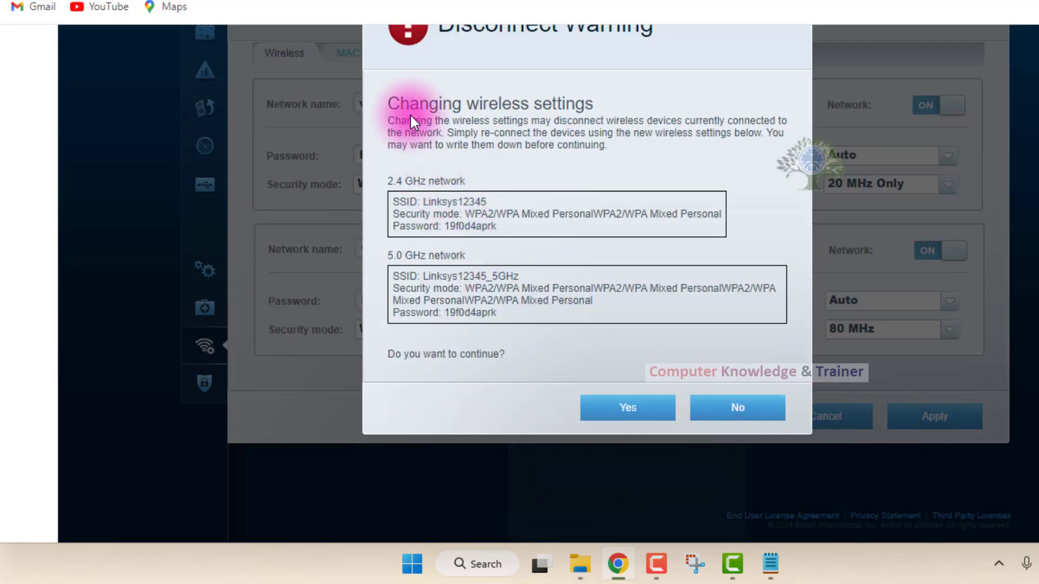
{"action": "left_click", "coordinate": [399, 103]}
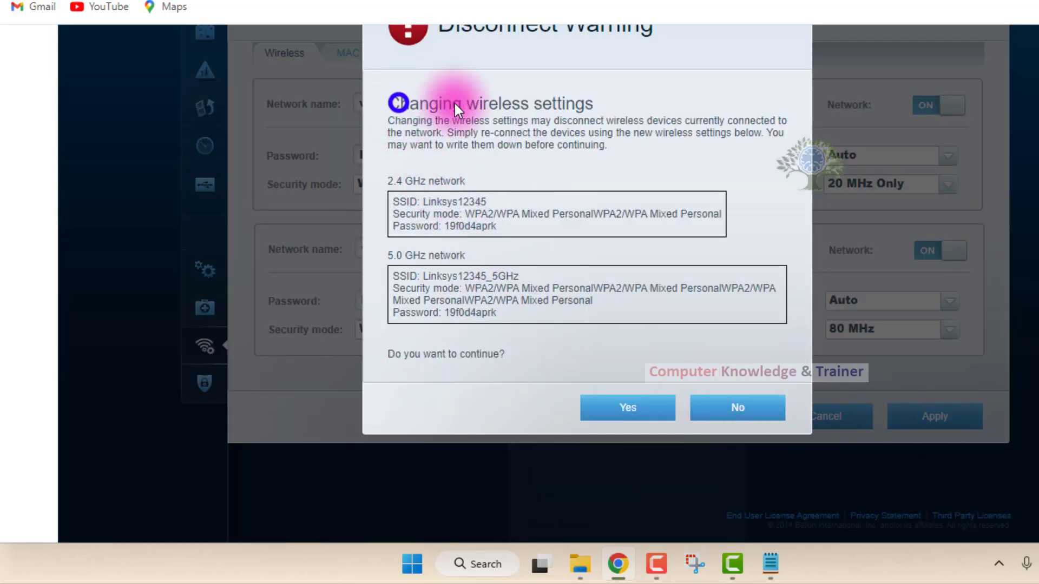
{"action": "left_click", "coordinate": [438, 136]}
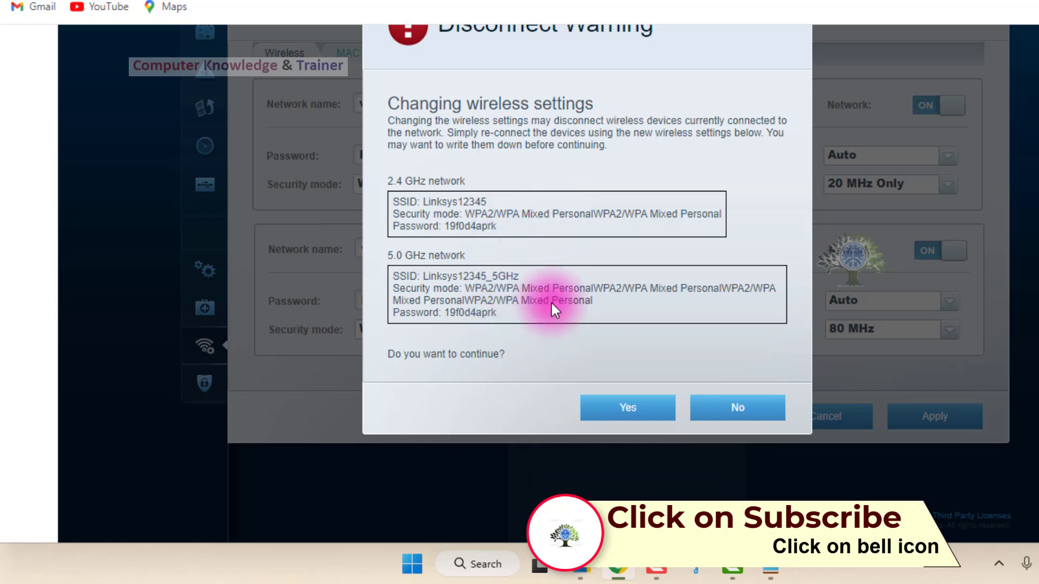
{"action": "left_click", "coordinate": [638, 410]}
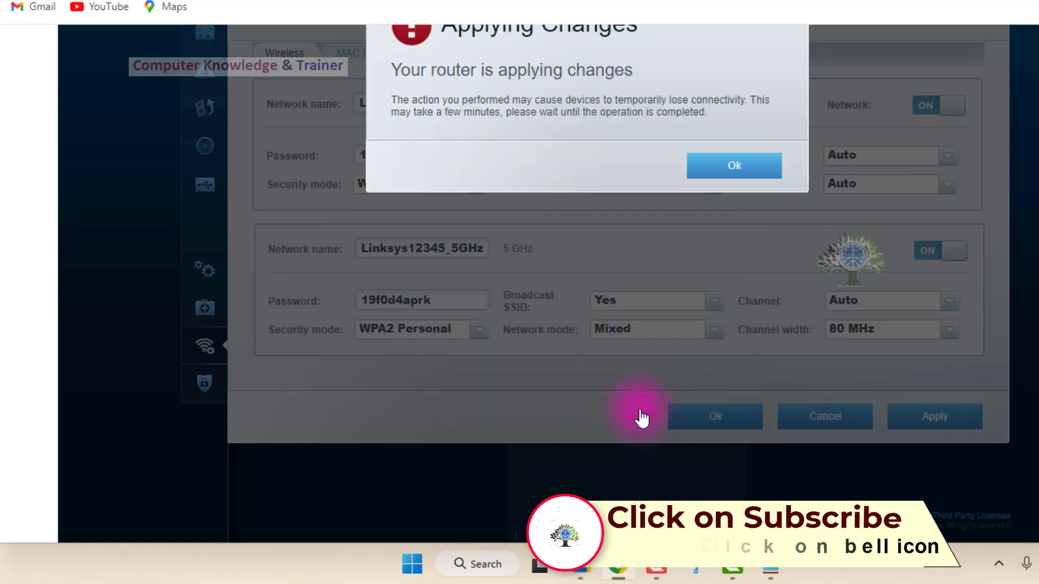
{"action": "left_click", "coordinate": [734, 174]}
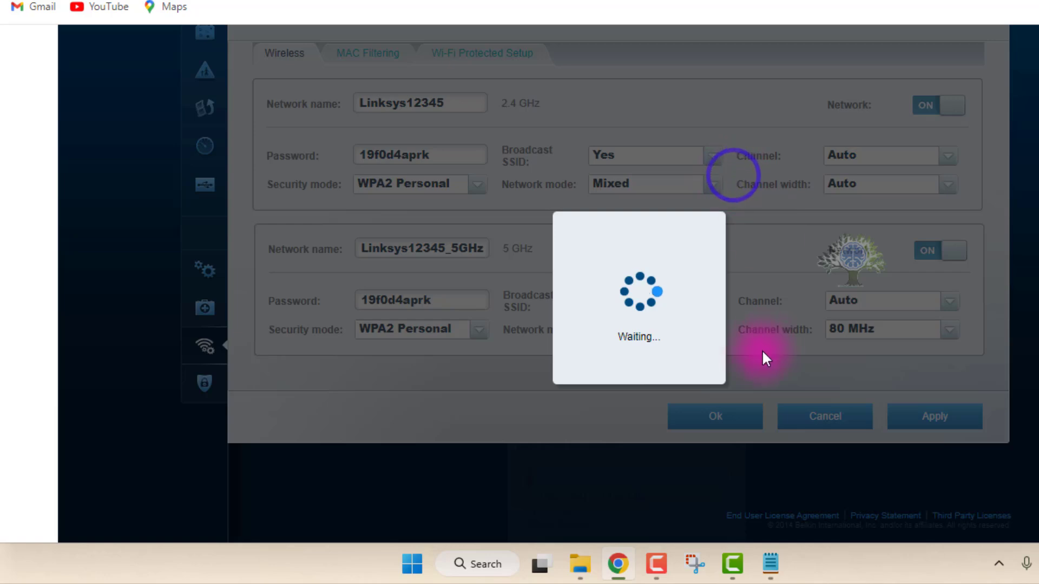
{"action": "scroll", "coordinate": [754, 350], "scroll_direction": "up", "scroll_amount": 3}
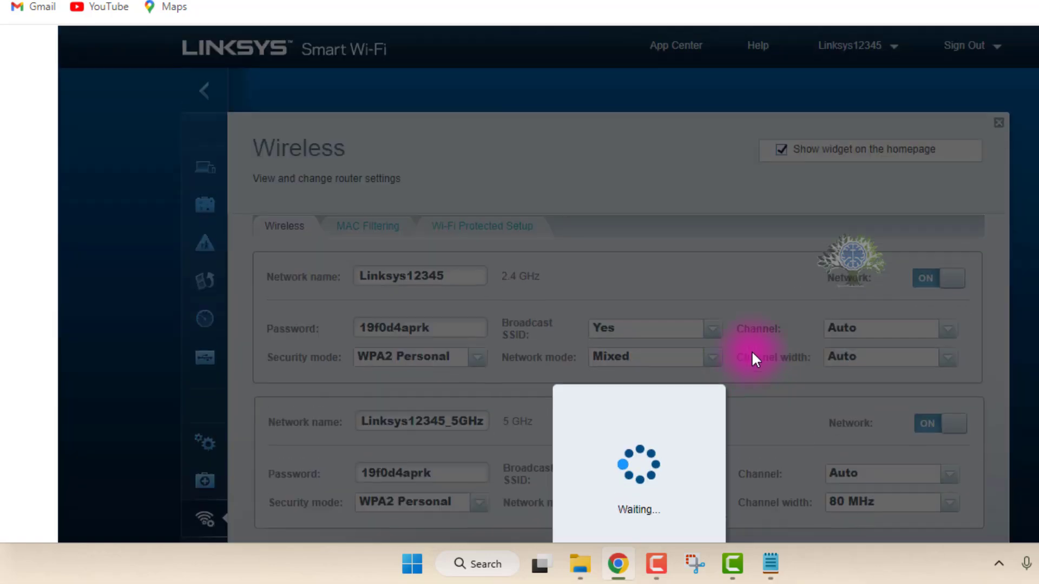
{"action": "scroll", "coordinate": [756, 360], "scroll_direction": "down", "scroll_amount": 5}
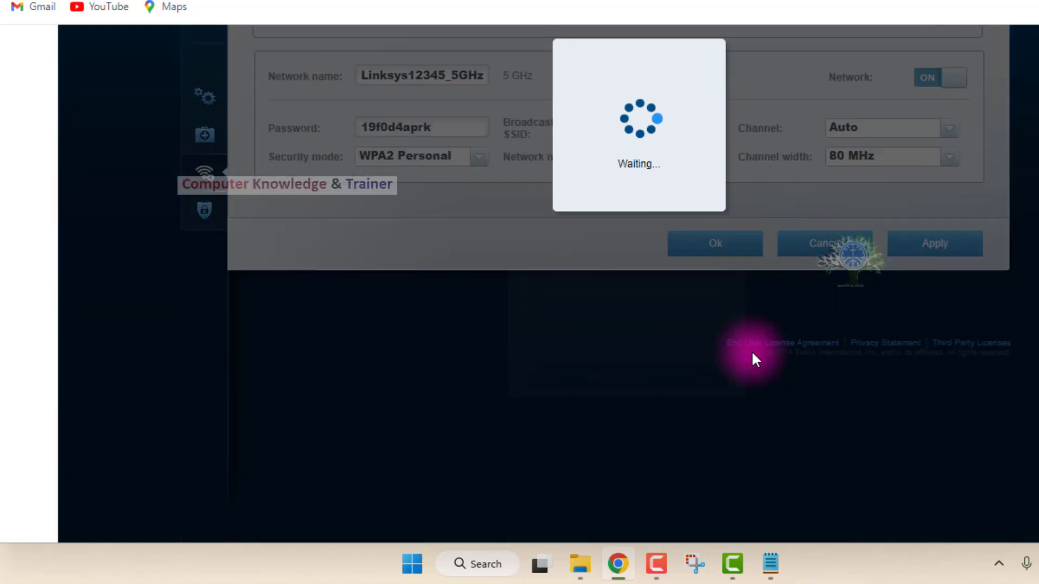
{"action": "scroll", "coordinate": [753, 356], "scroll_direction": "up", "scroll_amount": 4}
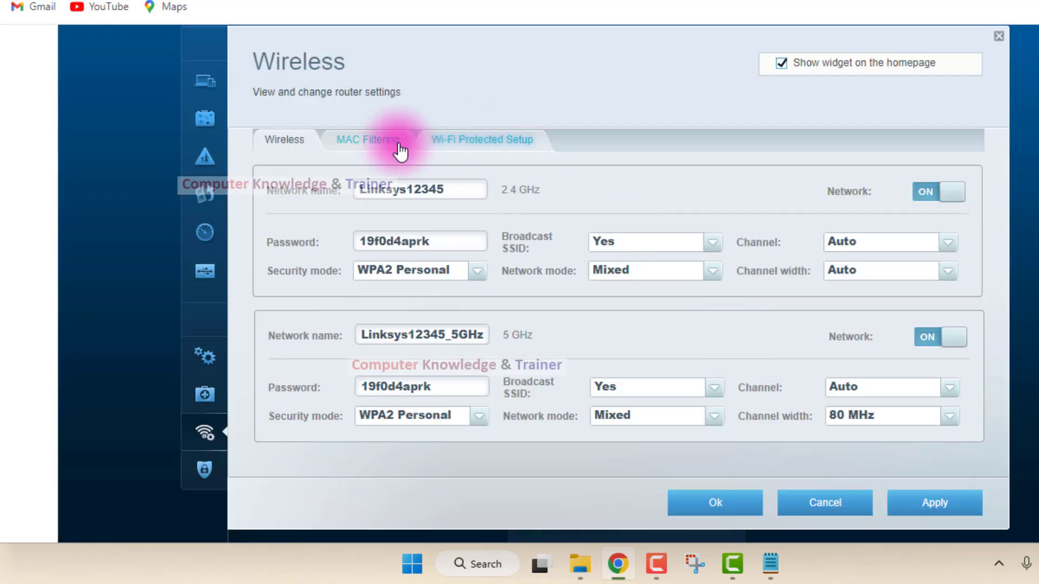
Enable MAC filtering, accept that WPS gets disabled, and allow access for only the listed MAC addresses.
{"action": "left_click", "coordinate": [368, 138]}
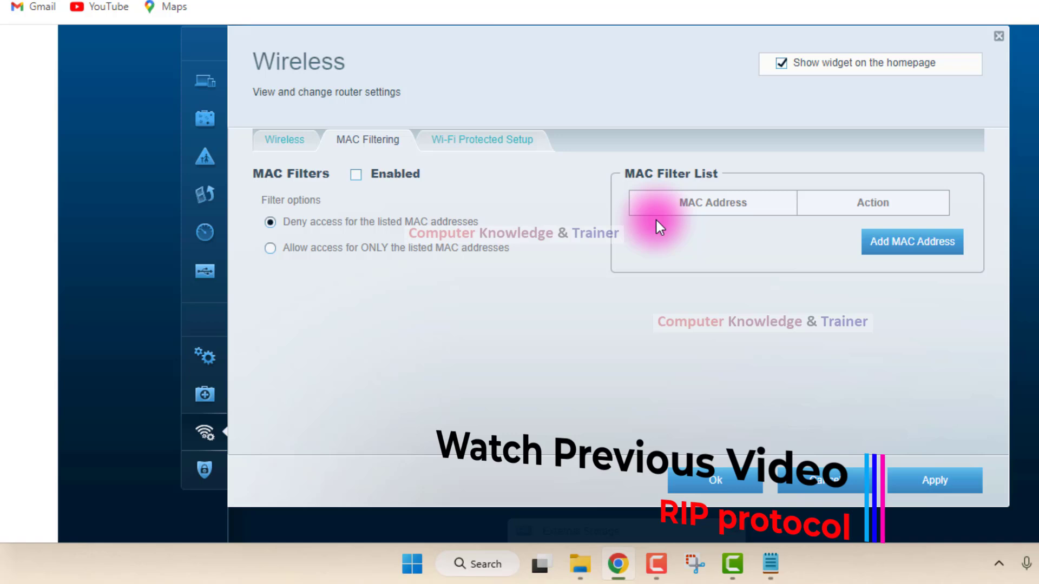
{"action": "left_click", "coordinate": [356, 175]}
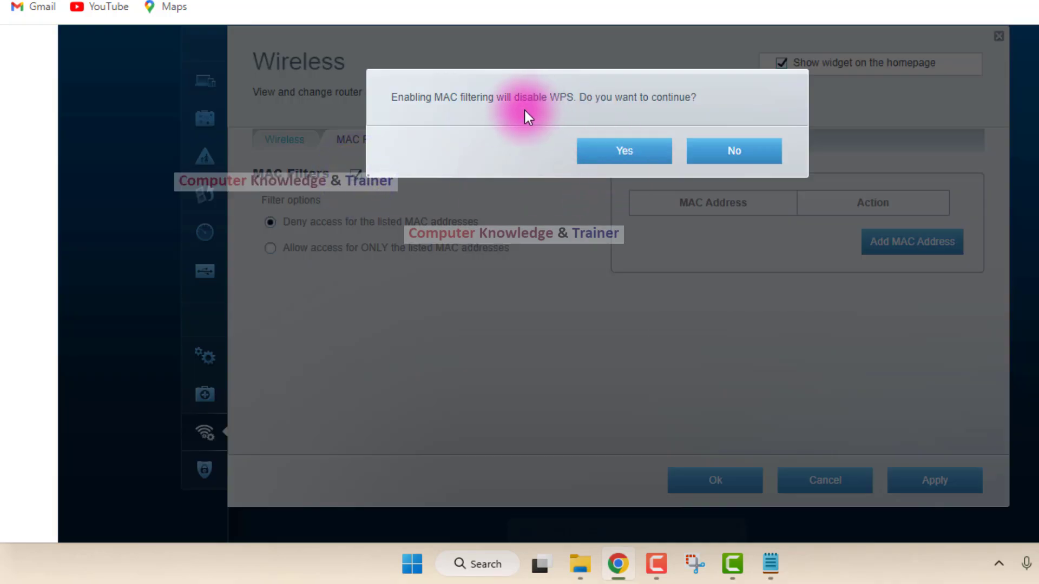
{"action": "left_click", "coordinate": [643, 149]}
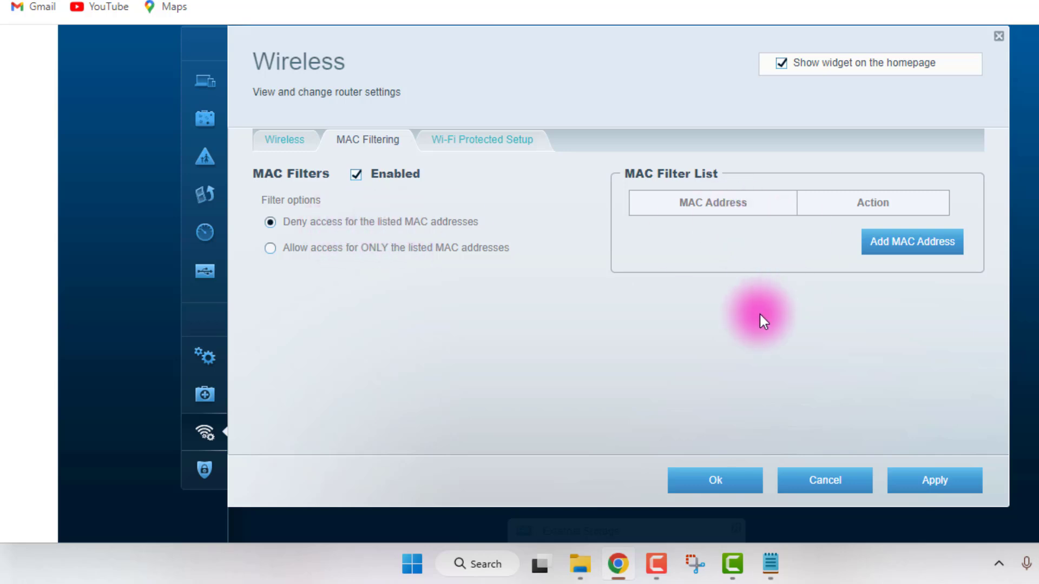
{"action": "left_click", "coordinate": [269, 248]}
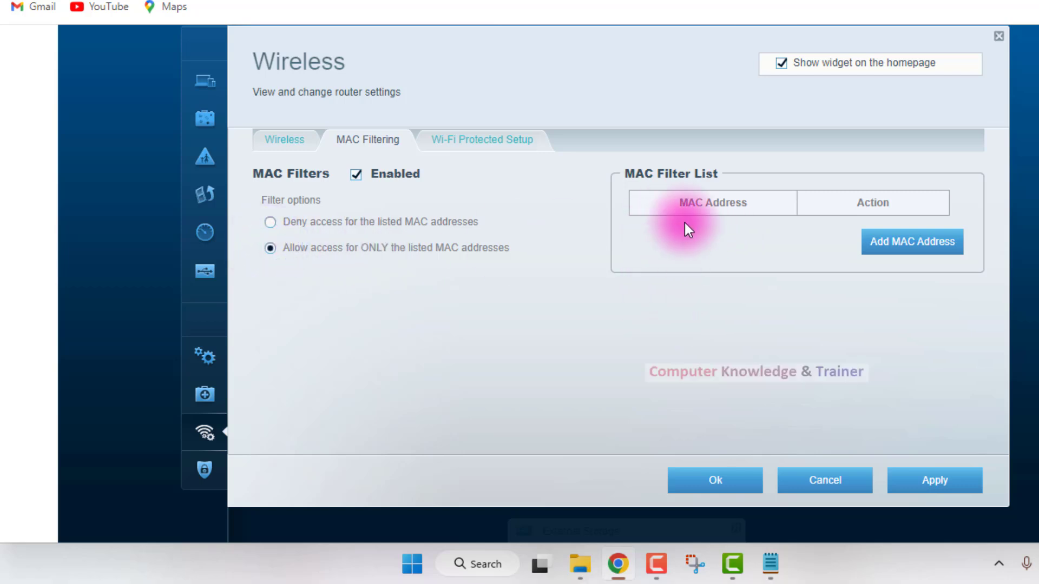
Add seven blank entries to the MAC Filter List and go through their address fields.
{"action": "left_click", "coordinate": [876, 249]}
{"action": "left_click", "coordinate": [723, 234]}
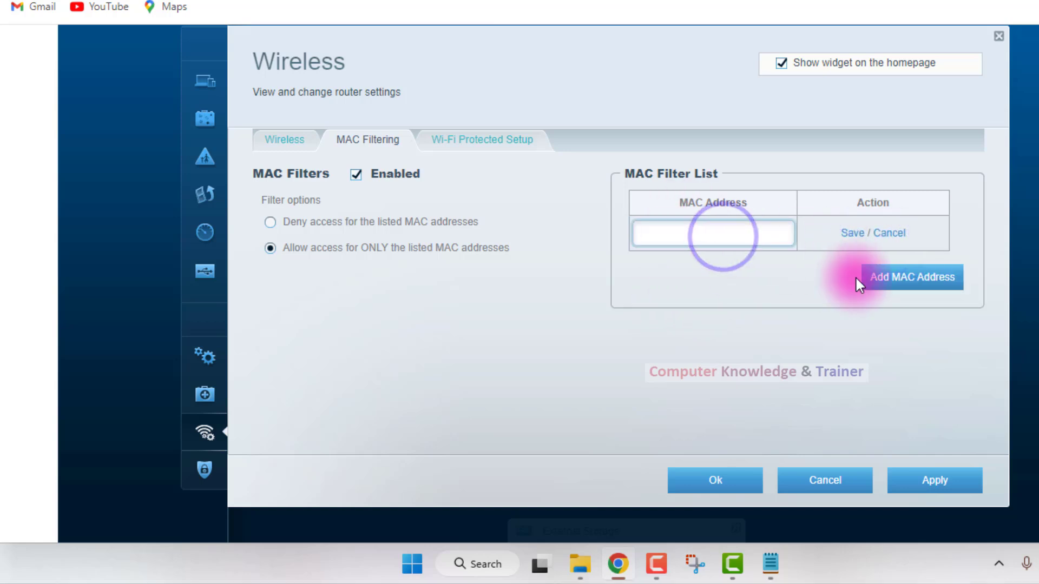
{"action": "left_click", "coordinate": [880, 281]}
{"action": "left_click", "coordinate": [902, 310]}
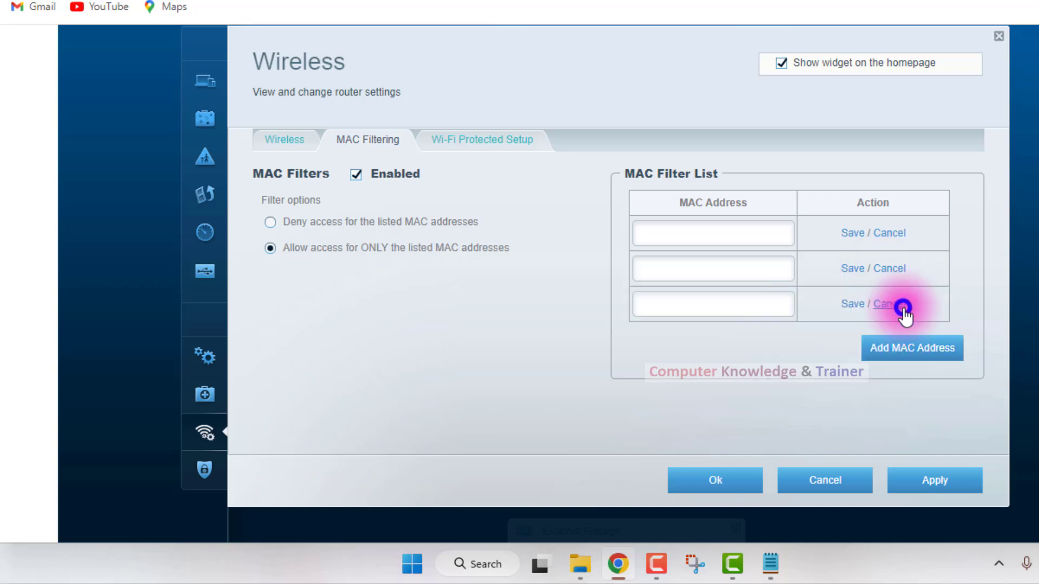
{"action": "left_click", "coordinate": [881, 350]}
{"action": "left_click", "coordinate": [881, 383]}
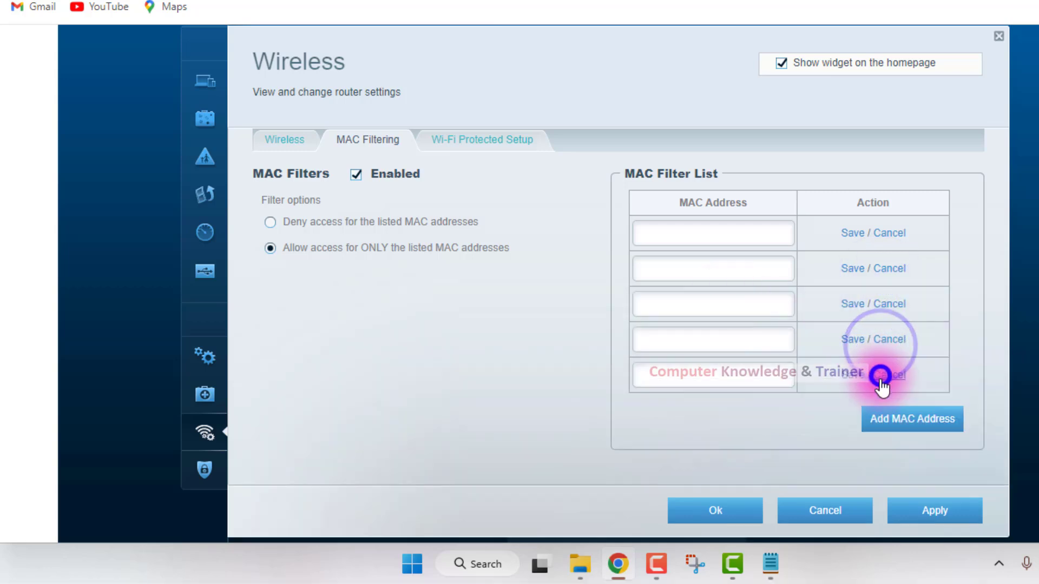
{"action": "left_click", "coordinate": [879, 422]}
{"action": "left_click", "coordinate": [875, 454]}
{"action": "left_click", "coordinate": [706, 224]}
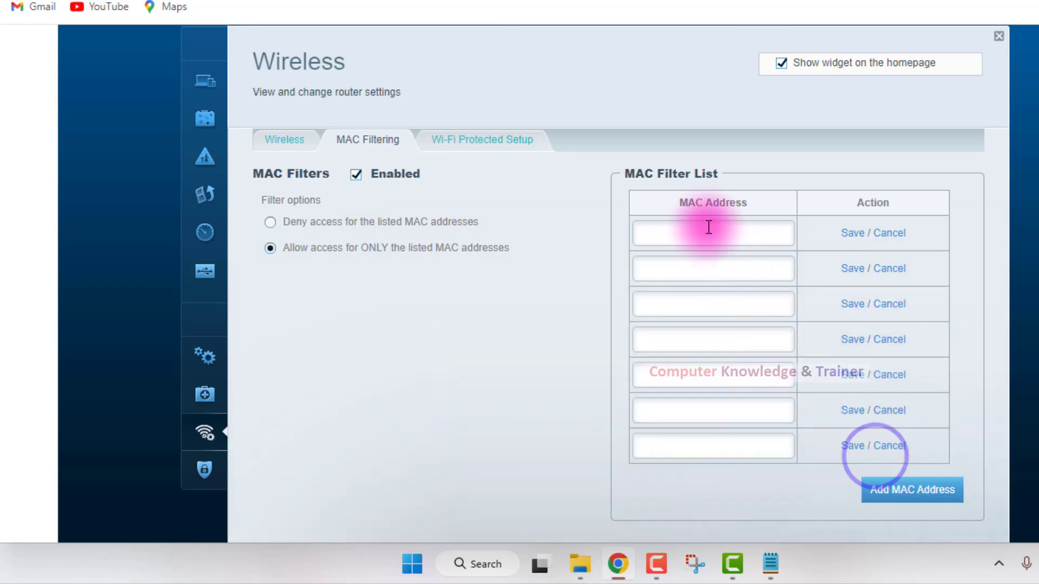
{"action": "left_click", "coordinate": [700, 272]}
{"action": "left_click", "coordinate": [698, 304]}
{"action": "left_click", "coordinate": [693, 341]}
{"action": "left_click", "coordinate": [687, 368]}
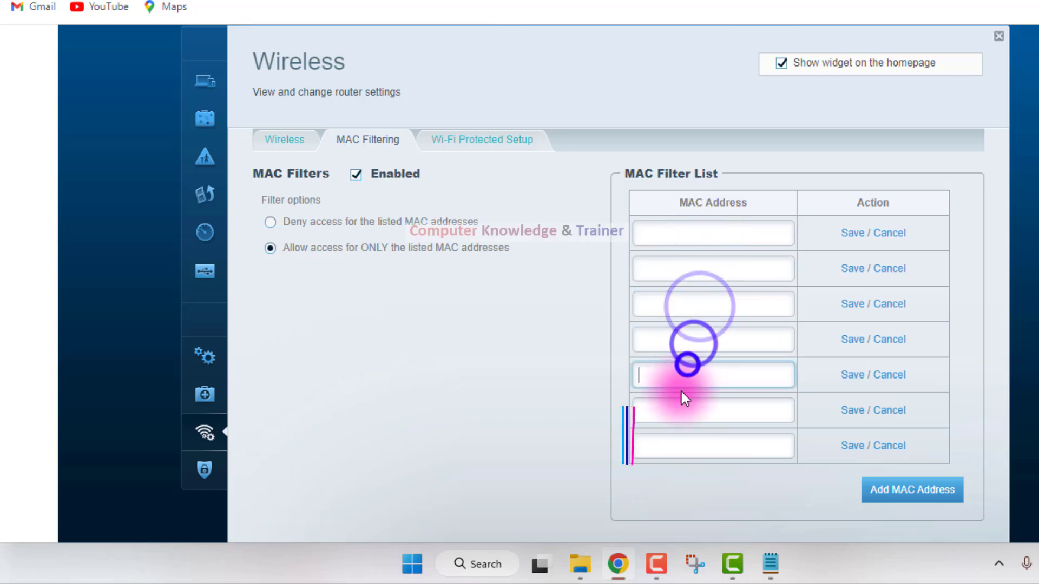
{"action": "left_click", "coordinate": [679, 390]}
{"action": "left_click", "coordinate": [672, 406]}
{"action": "left_click", "coordinate": [670, 434]}
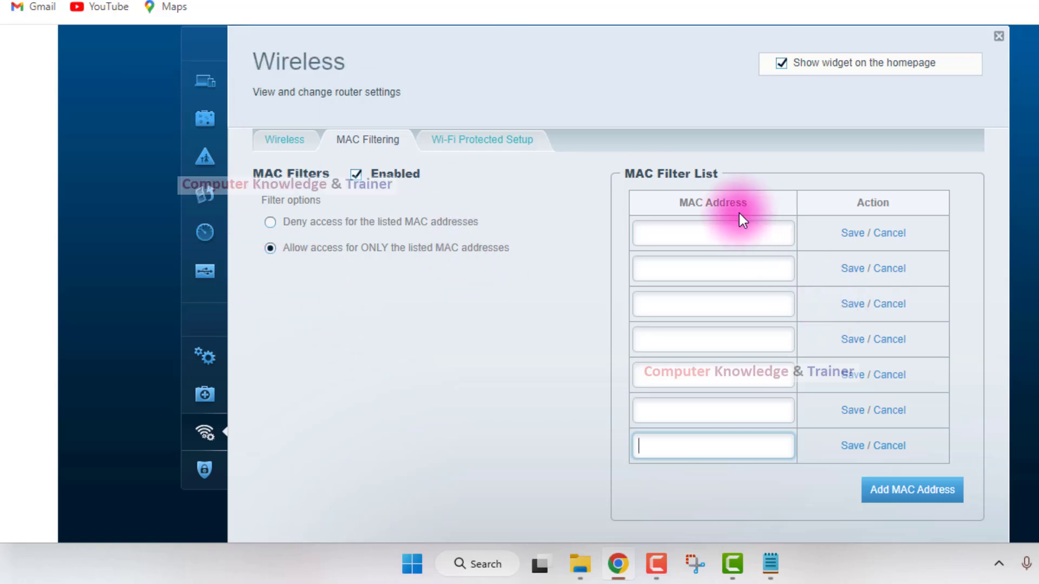
Switch the MAC filter option to deny the listed addresses and back to allowing only the listed ones.
{"action": "left_click", "coordinate": [285, 220]}
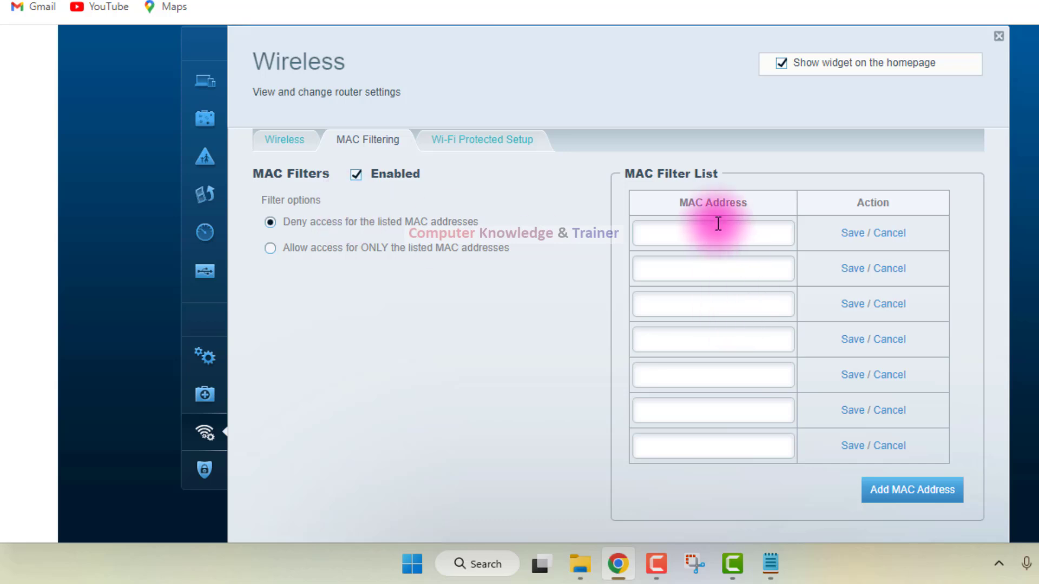
{"action": "left_click", "coordinate": [270, 249]}
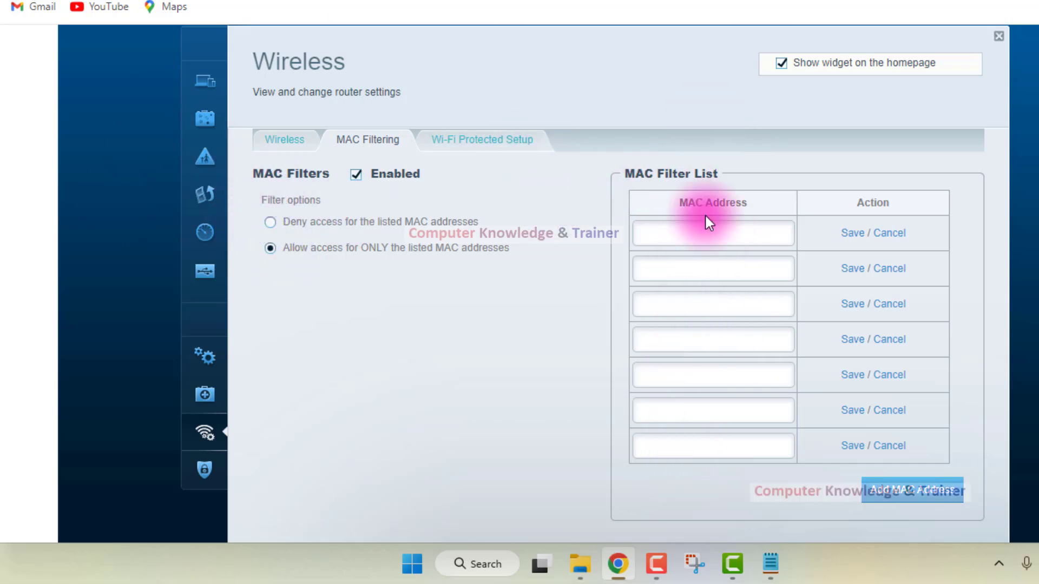
Leave MAC Filtering without saving its changes and view the Wi-Fi Protected Setup push button, Router PIN and Device PIN methods.
{"action": "left_click", "coordinate": [452, 142]}
{"action": "left_click", "coordinate": [658, 219]}
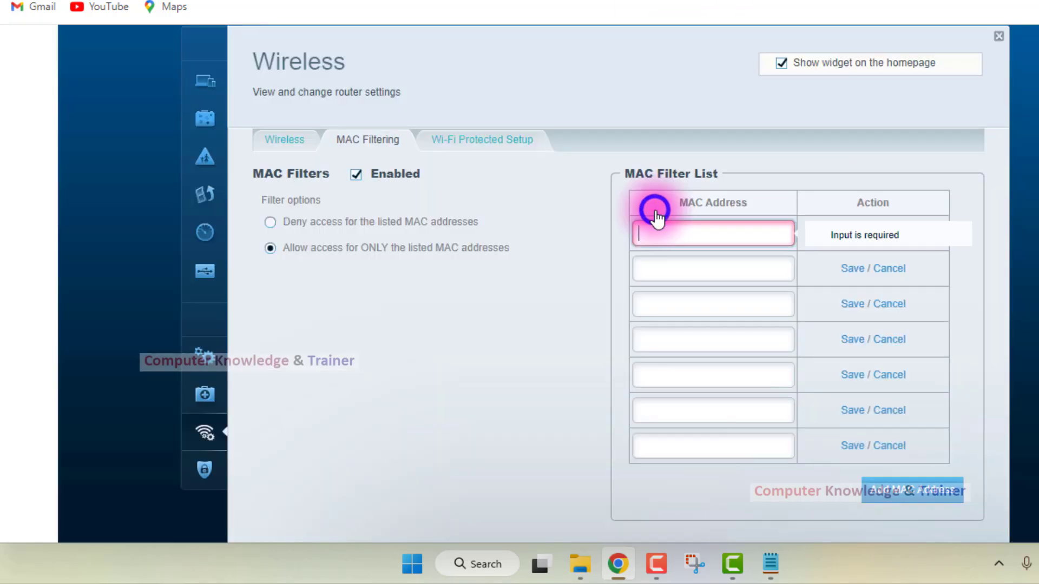
{"action": "left_click", "coordinate": [475, 140]}
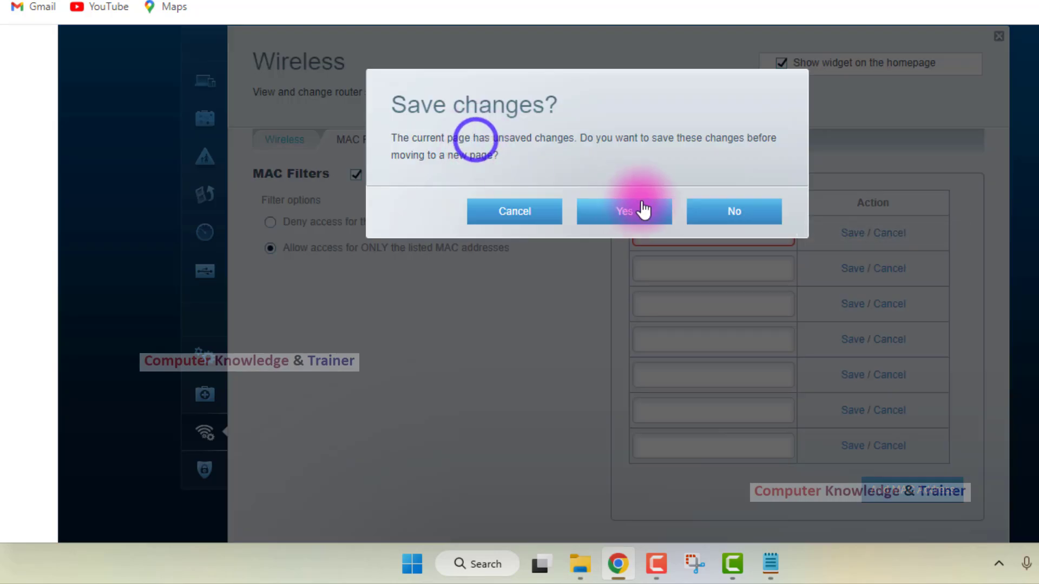
{"action": "left_click", "coordinate": [690, 213]}
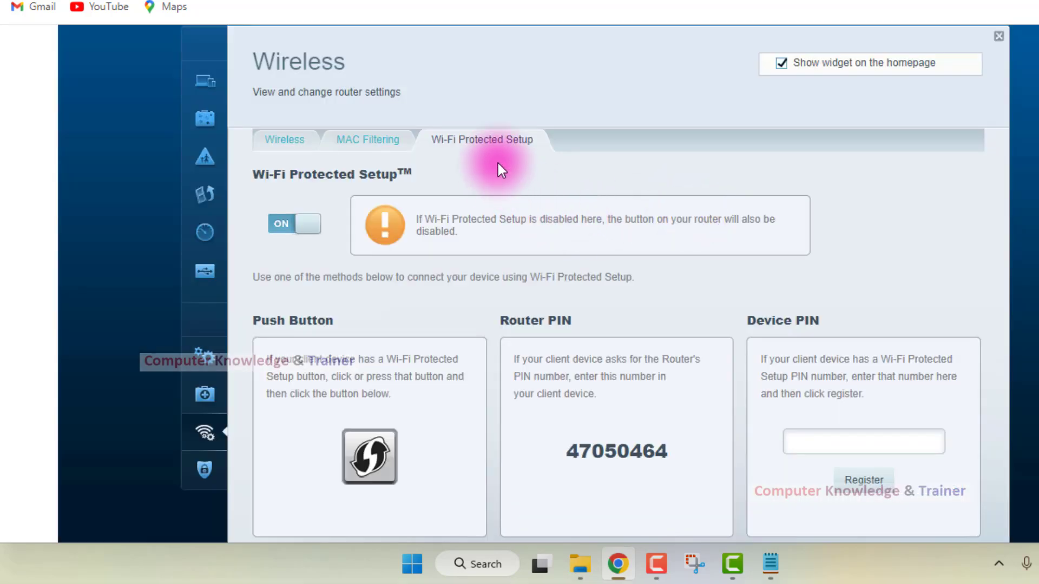
{"action": "scroll", "coordinate": [589, 192], "scroll_direction": "down", "scroll_amount": 3}
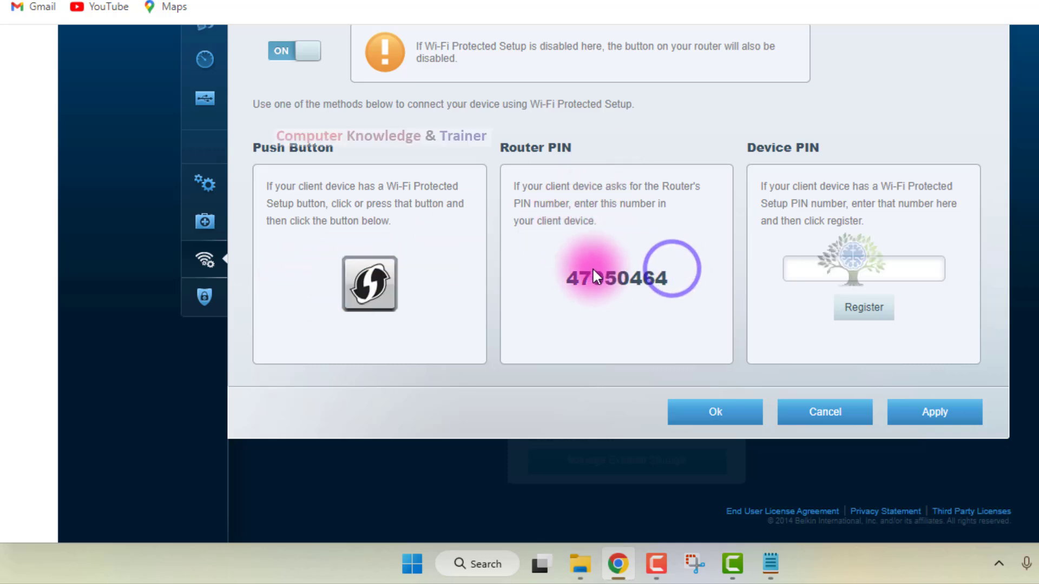
{"action": "left_click", "coordinate": [567, 271]}
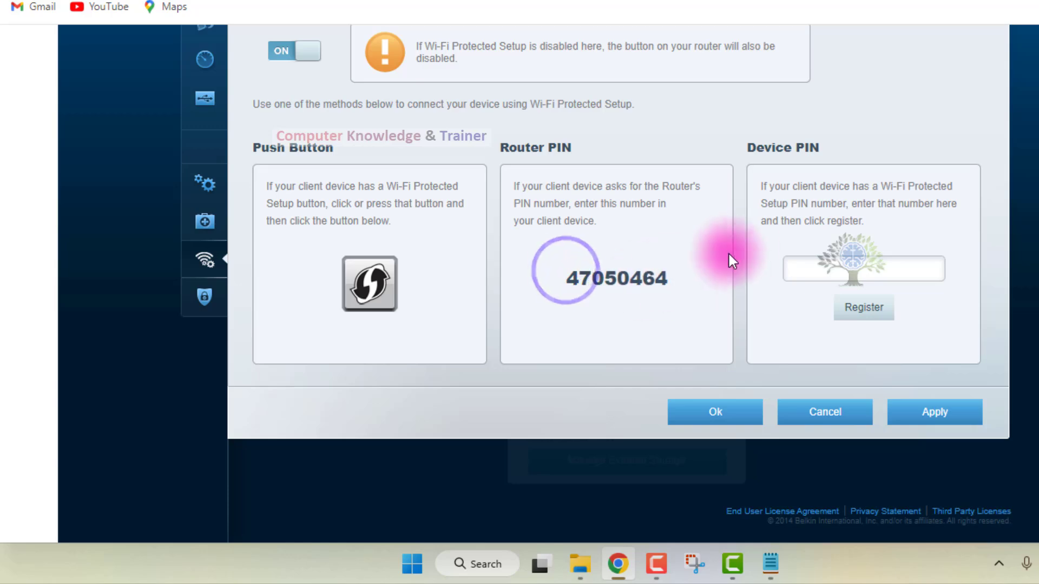
{"action": "scroll", "coordinate": [779, 278], "scroll_direction": "up", "scroll_amount": 3}
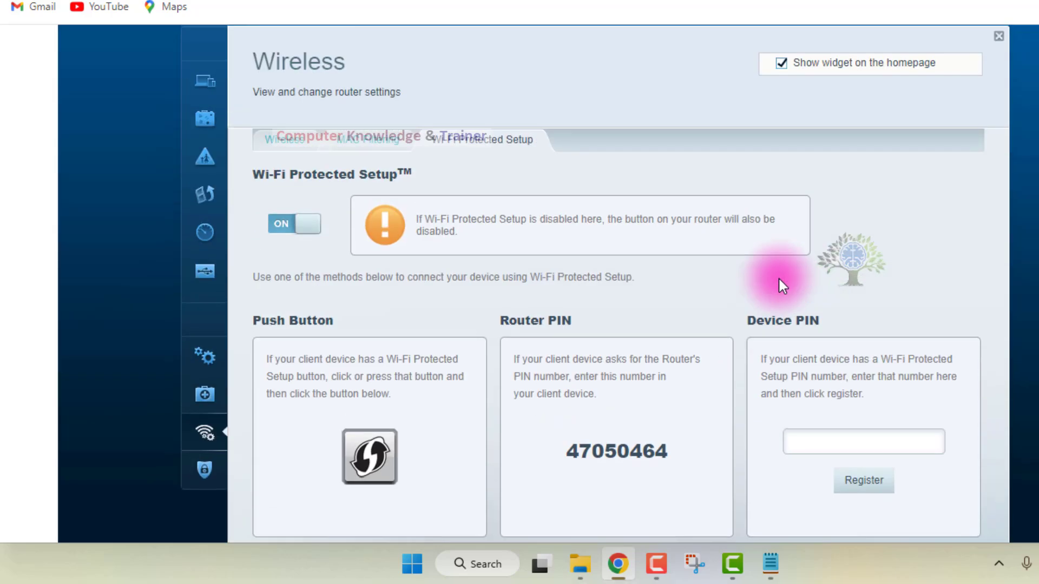
Return to the main Wireless settings, cancel out of them to the router dashboard, and open the App Center.
{"action": "left_click", "coordinate": [207, 435]}
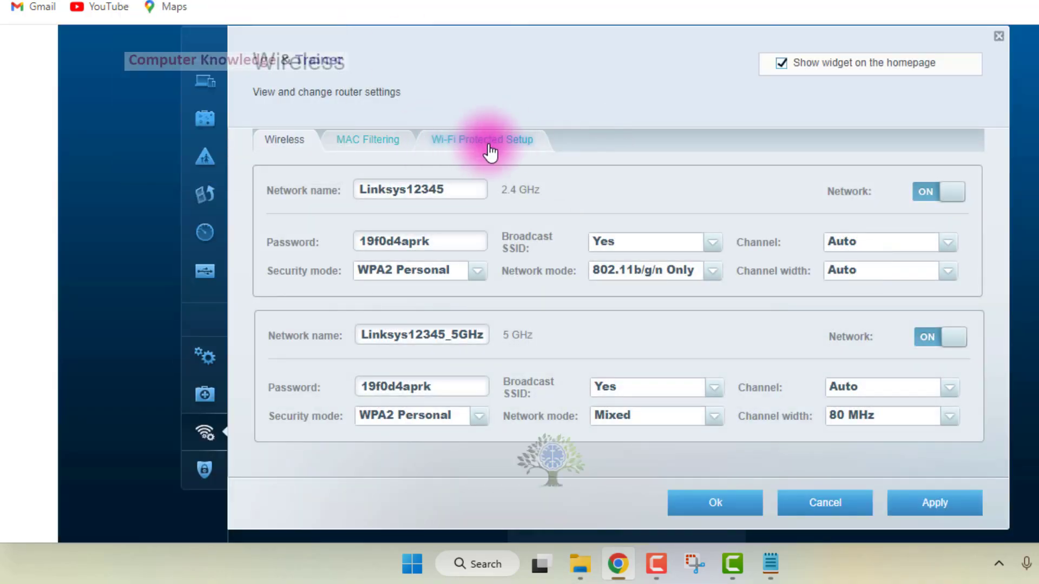
{"action": "left_click", "coordinate": [803, 495]}
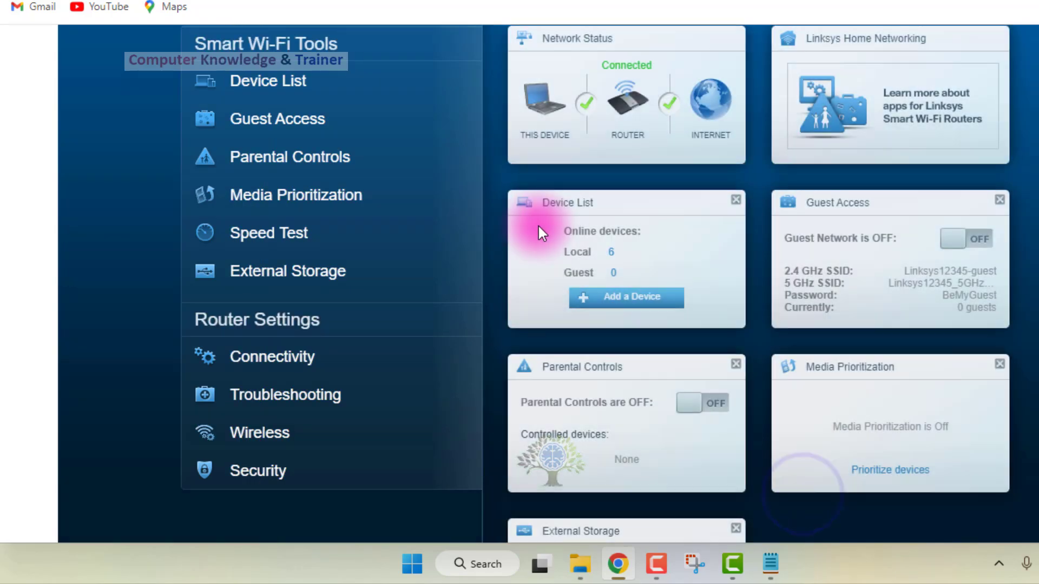
{"action": "scroll", "coordinate": [490, 275], "scroll_direction": "up", "scroll_amount": 1}
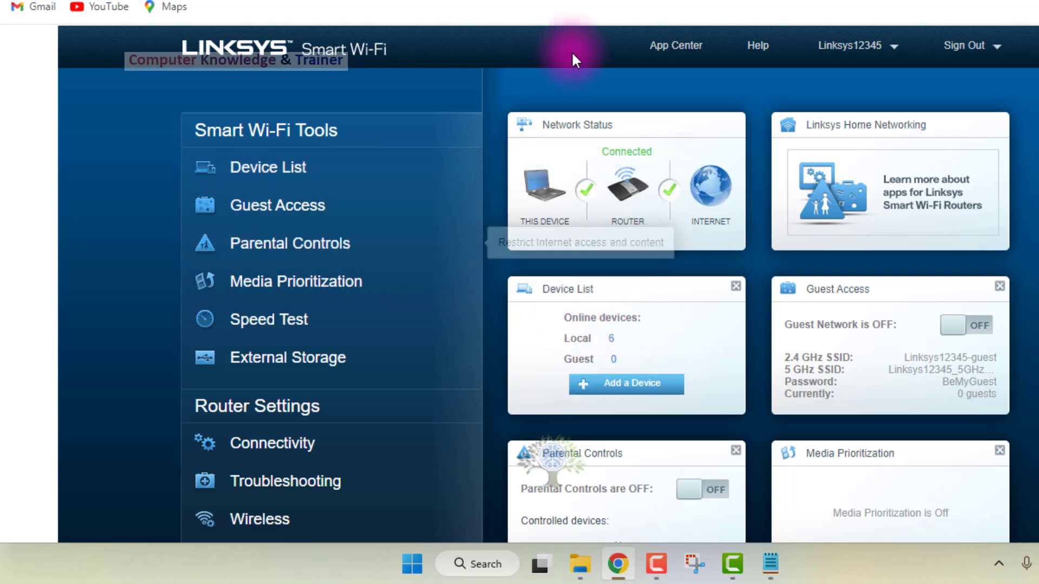
{"action": "left_click", "coordinate": [665, 49]}
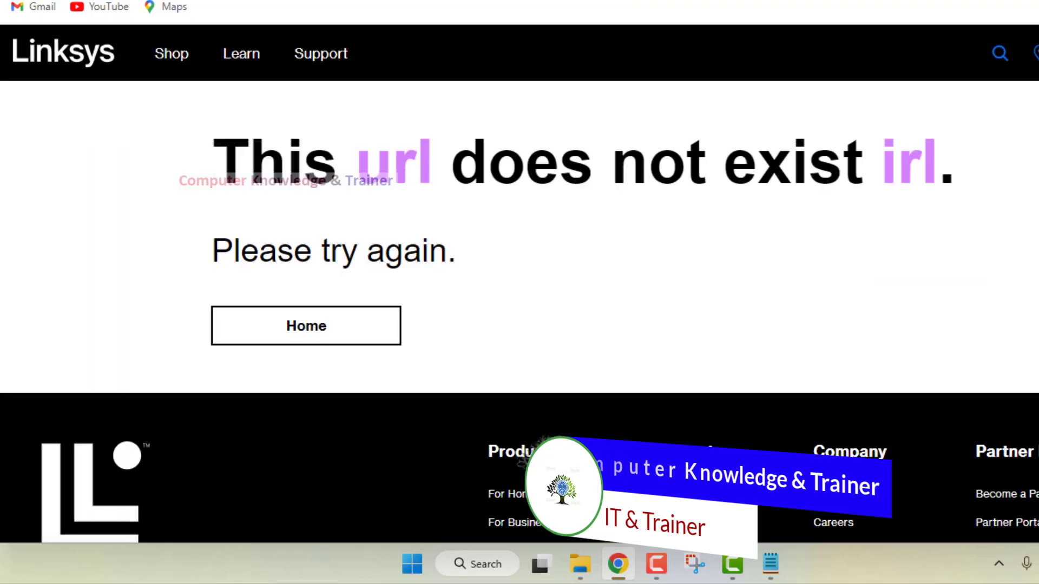
Return from the App Center page to the router dashboard and look over its Device List, Guest Access and other widgets.
{"action": "scroll", "coordinate": [636, 244], "scroll_direction": "down", "scroll_amount": 3}
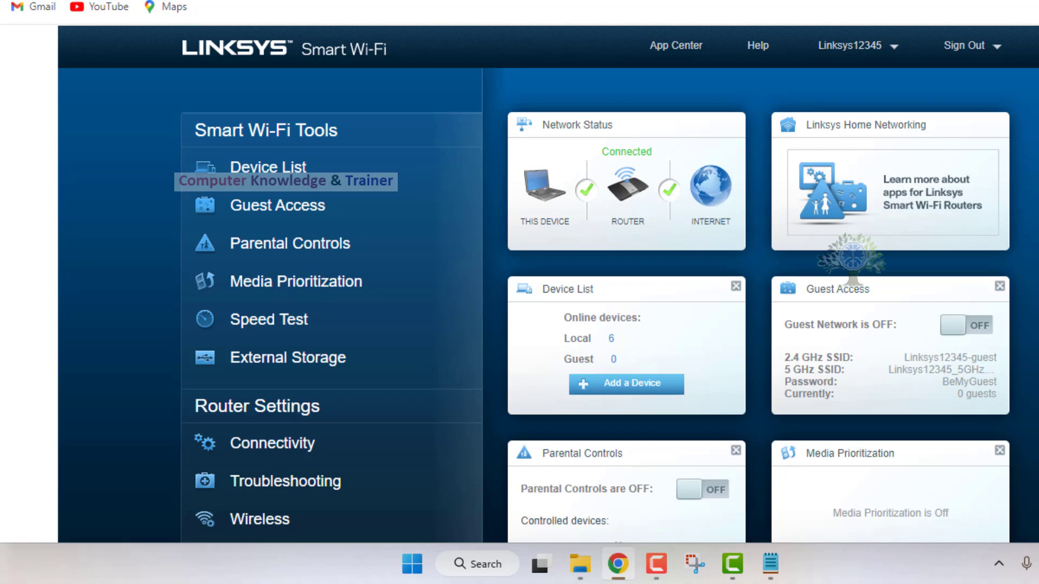
{"action": "scroll", "coordinate": [352, 244], "scroll_direction": "down", "scroll_amount": 2}
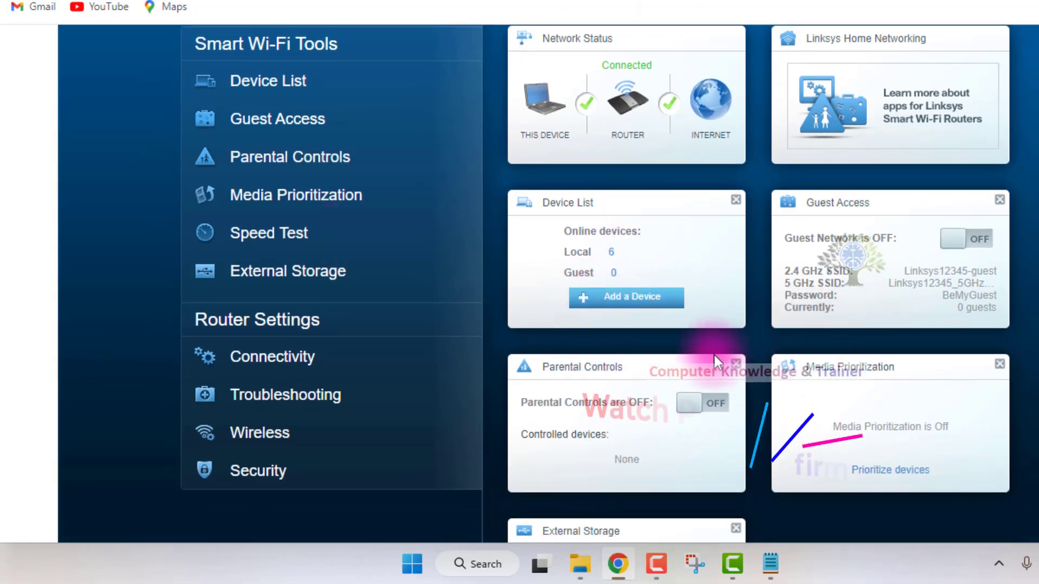
{"action": "left_click", "coordinate": [612, 258]}
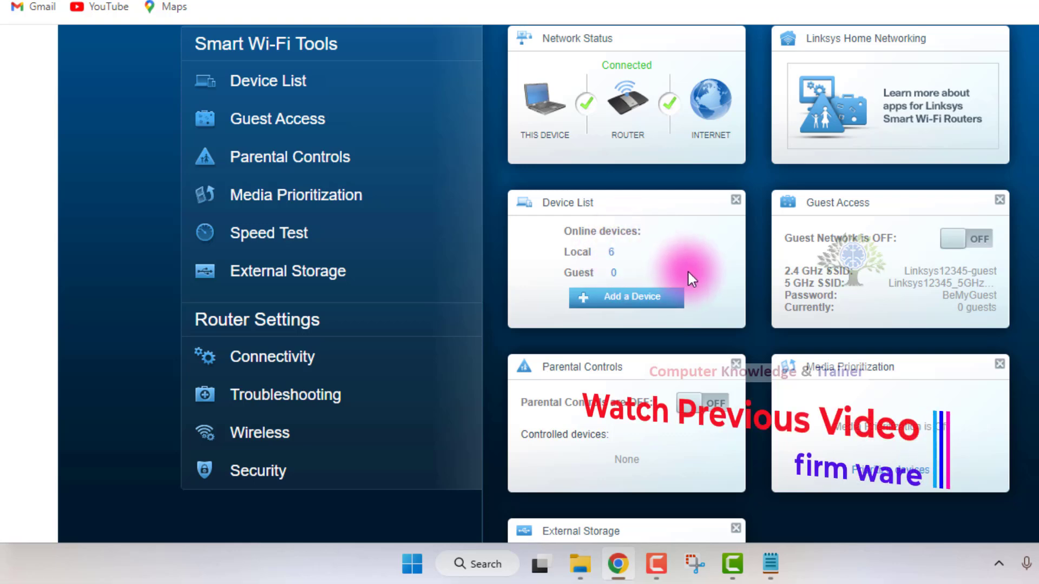
{"action": "left_click", "coordinate": [973, 247]}
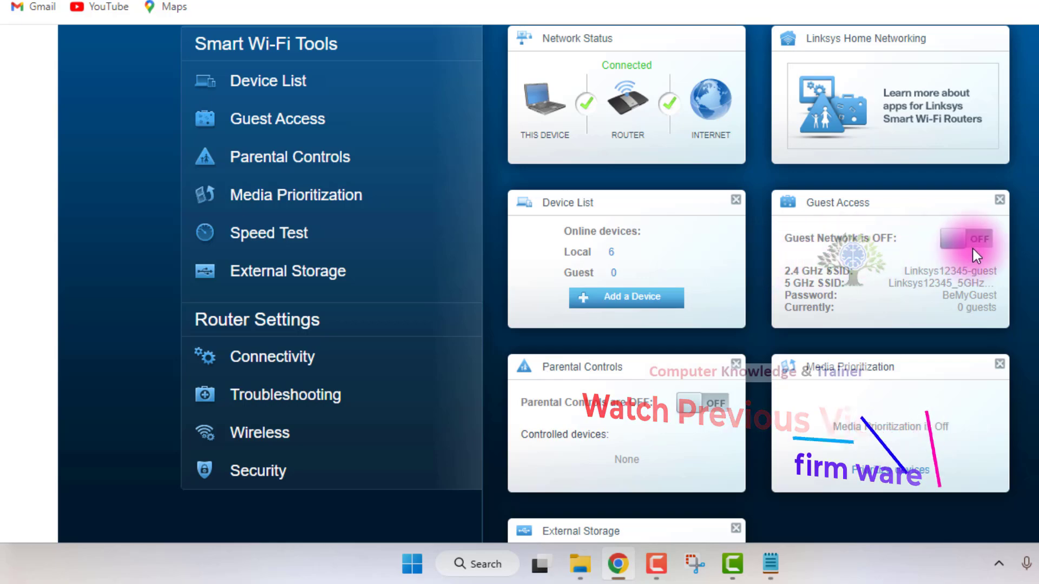
{"action": "scroll", "coordinate": [973, 244], "scroll_direction": "down", "scroll_amount": 3}
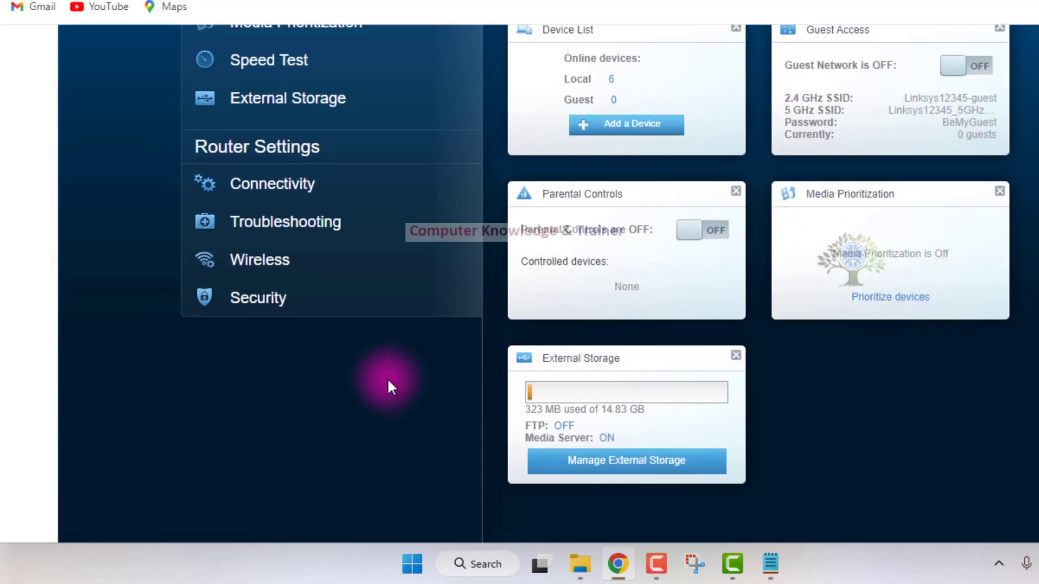
{"action": "scroll", "coordinate": [389, 380], "scroll_direction": "up", "scroll_amount": 6}
{"action": "scroll", "coordinate": [390, 385], "scroll_direction": "down", "scroll_amount": 6}
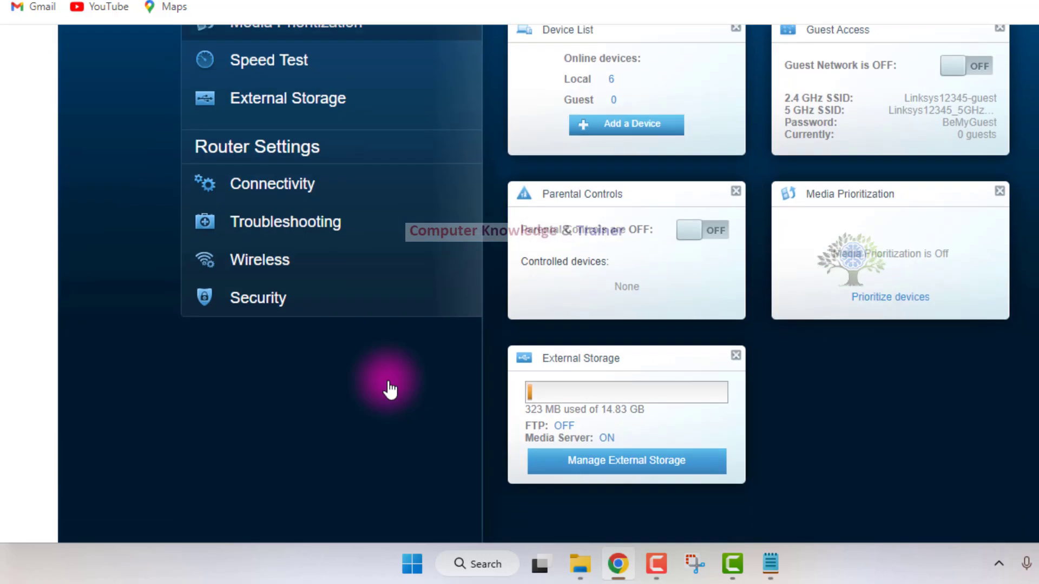
Open the Security settings, switch IPv6 SPI firewall protection off and back on, and go over the Internet filters.
{"action": "left_click", "coordinate": [258, 299]}
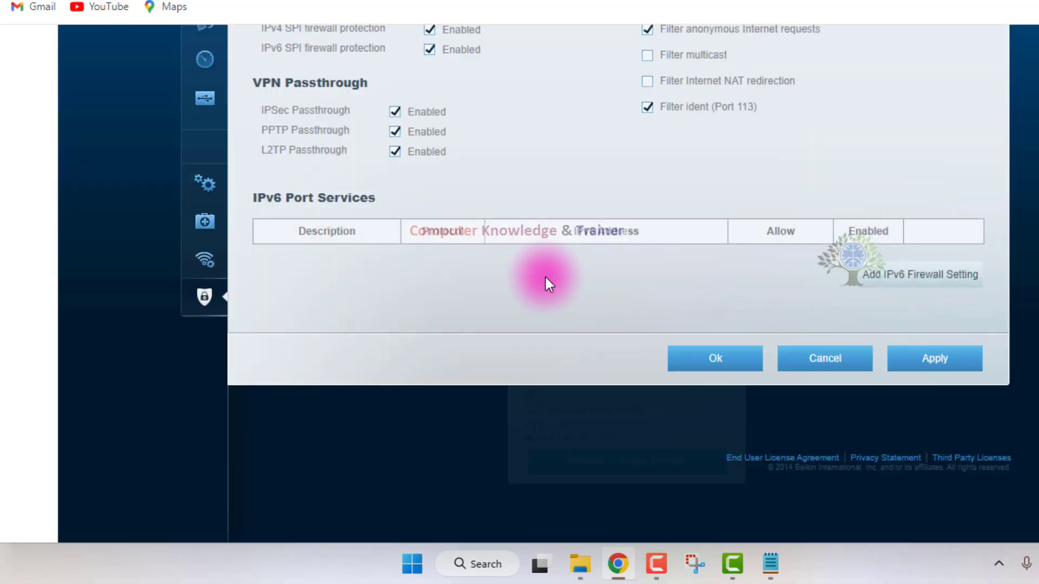
{"action": "scroll", "coordinate": [545, 274], "scroll_direction": "up", "scroll_amount": 3}
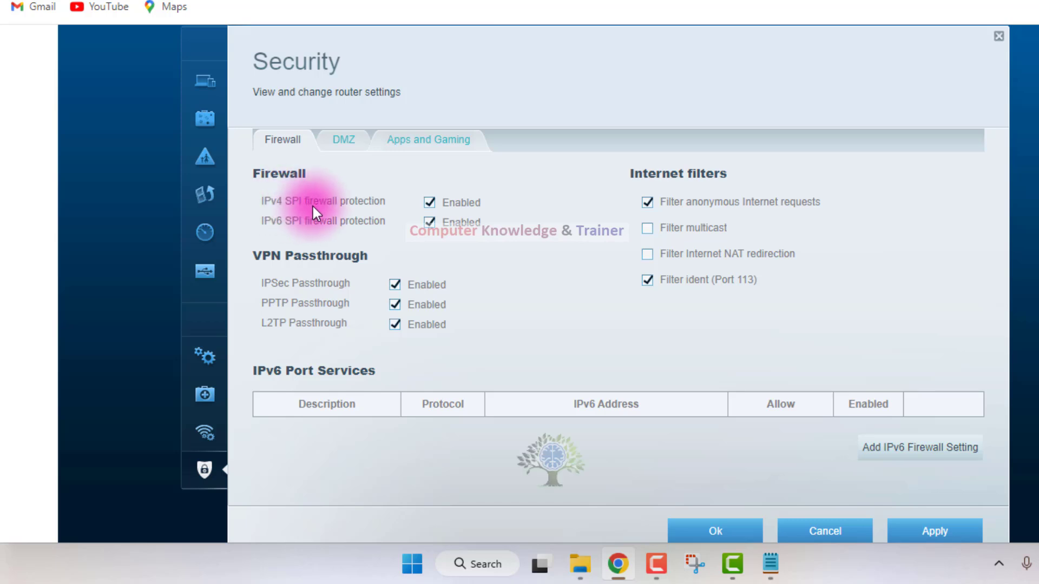
{"action": "left_click", "coordinate": [429, 221]}
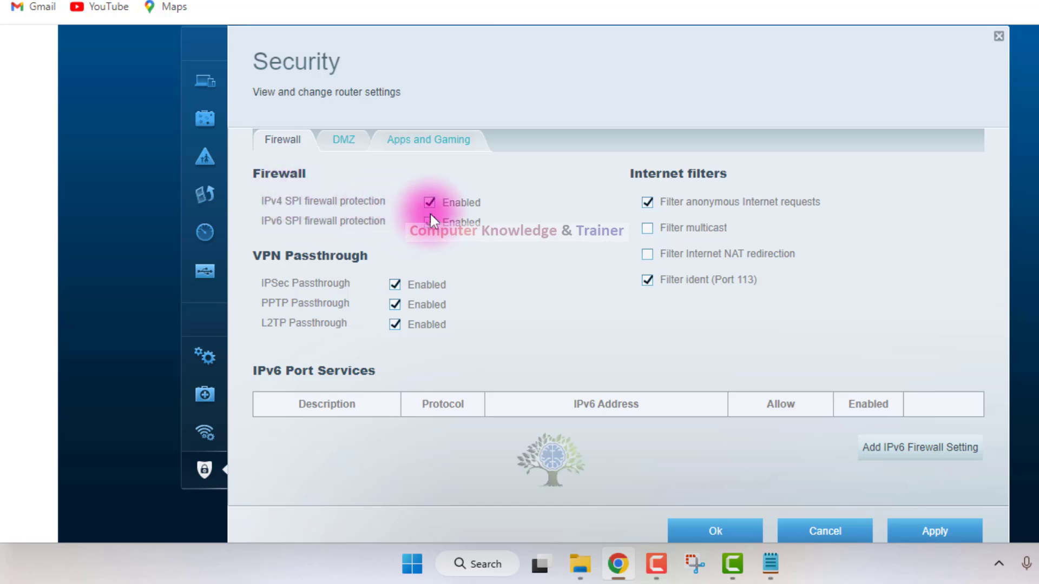
{"action": "left_click", "coordinate": [430, 220]}
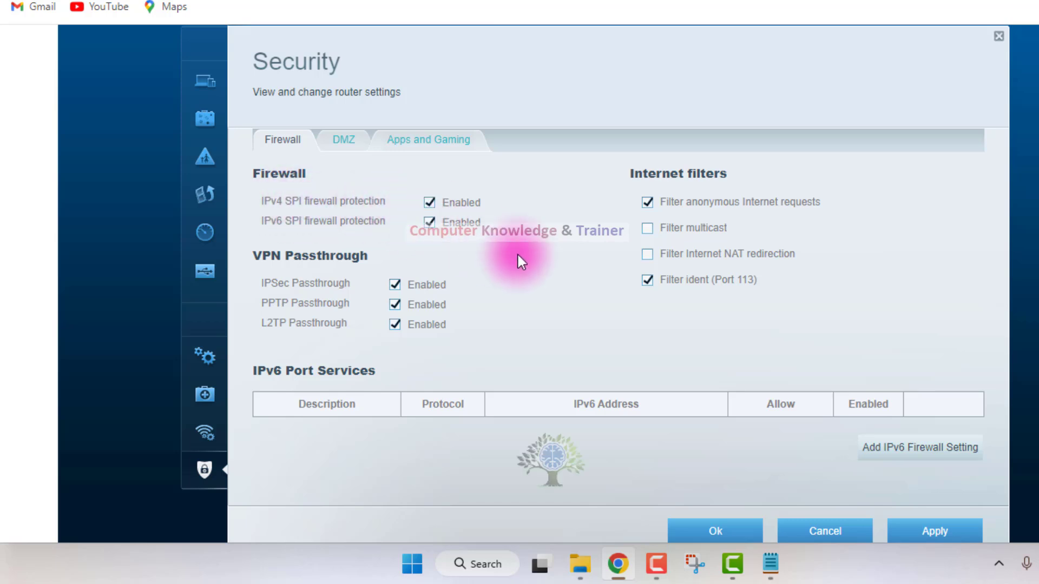
{"action": "left_click", "coordinate": [648, 228]}
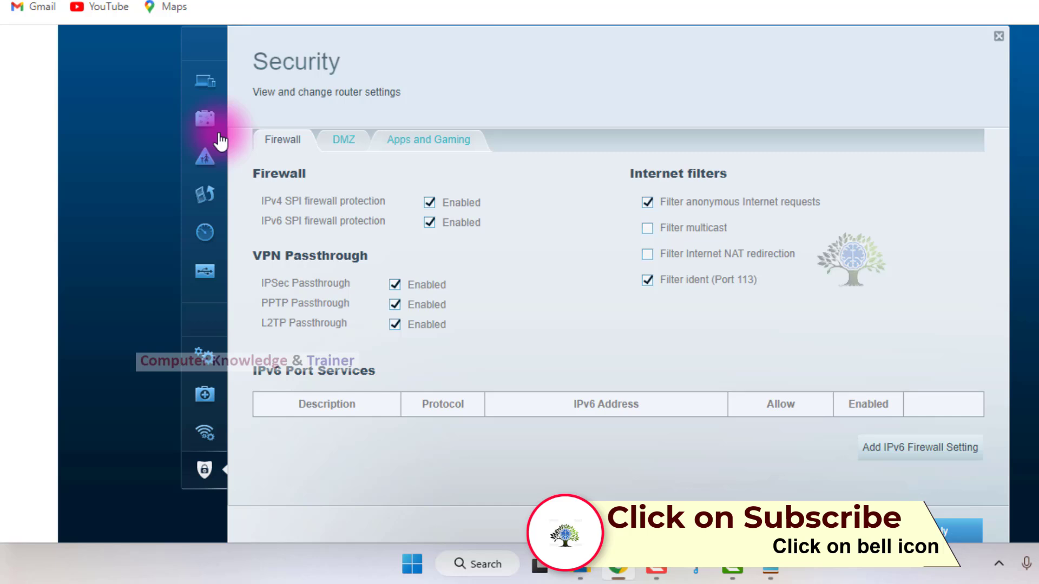
View the DMZ settings, switch DMZ on and back off, and leave Security without saving.
{"action": "left_click", "coordinate": [306, 172]}
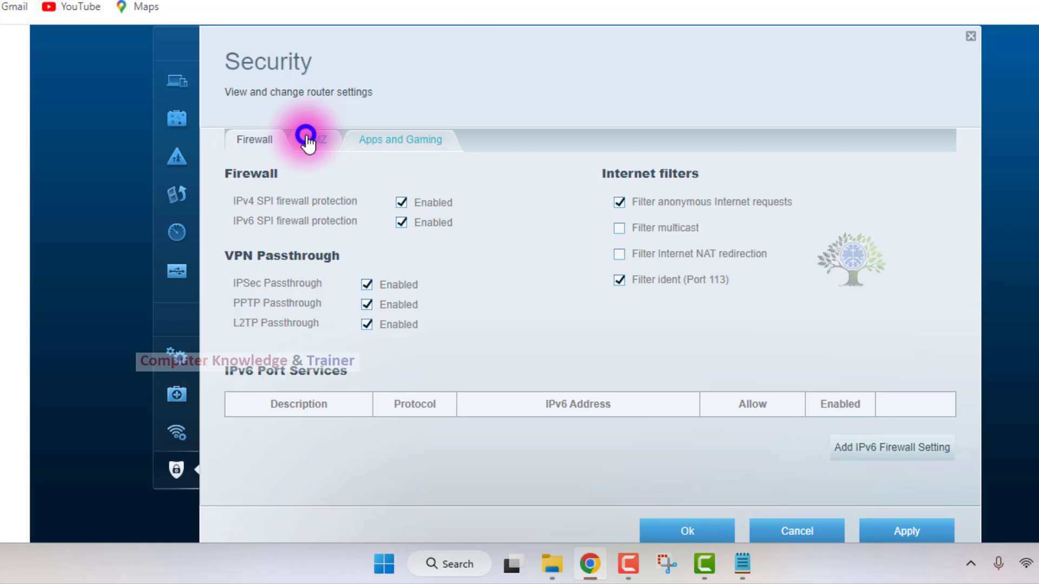
{"action": "left_click", "coordinate": [306, 136]}
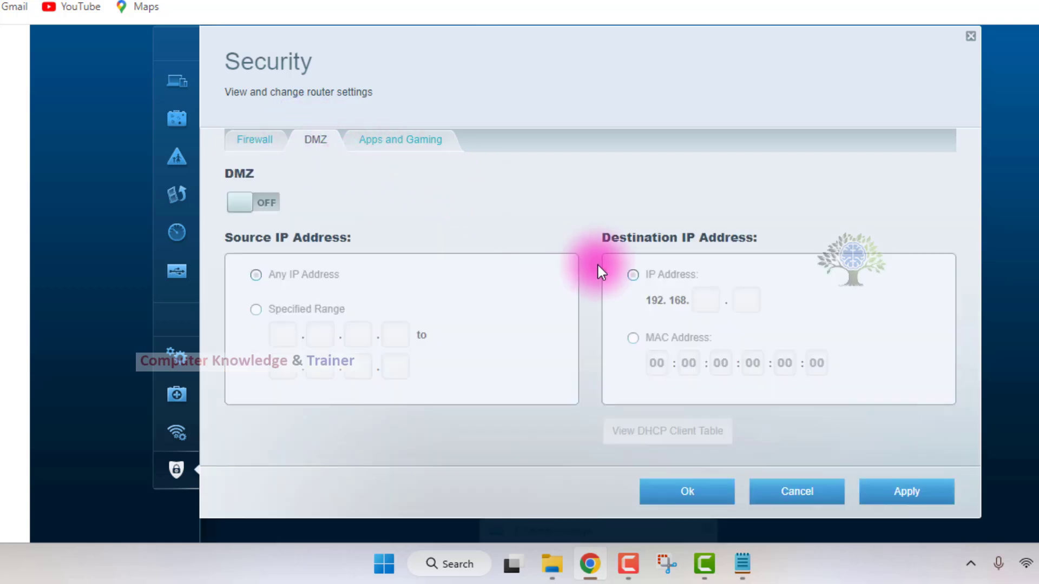
{"action": "left_click", "coordinate": [268, 201]}
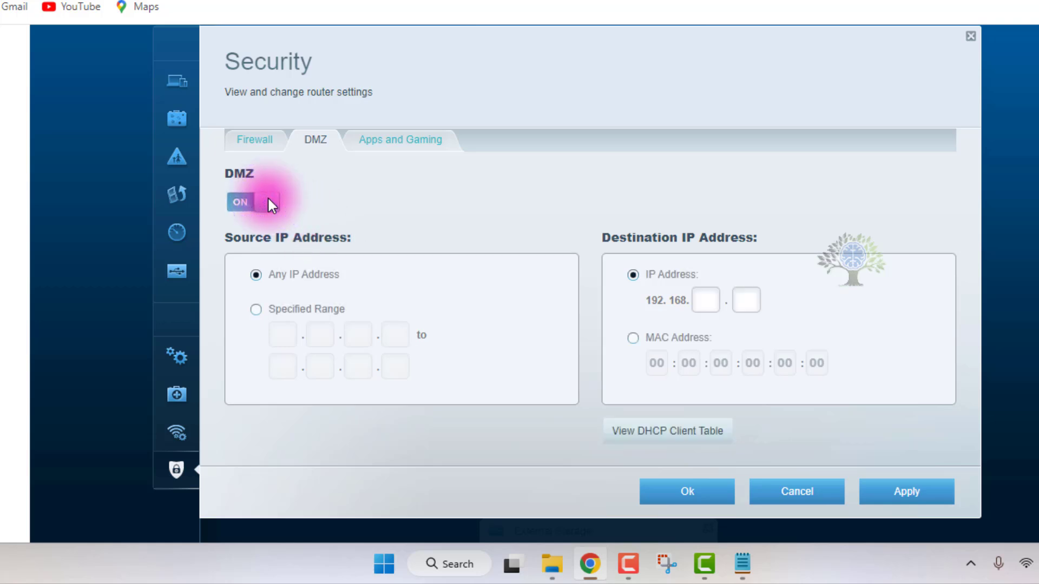
{"action": "left_click", "coordinate": [246, 204]}
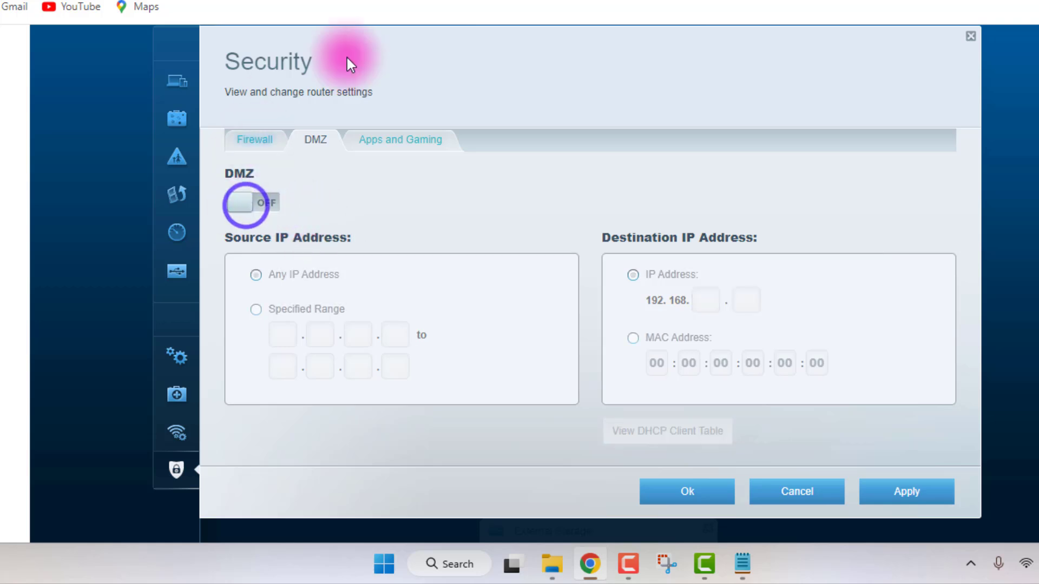
{"action": "left_click", "coordinate": [797, 492]}
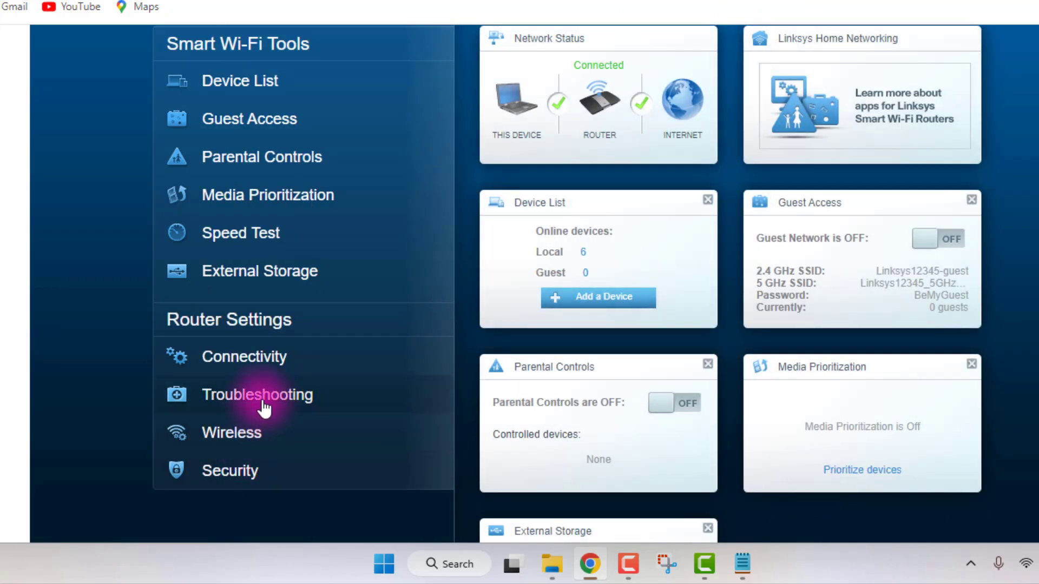
Open the Device List, look through the devices on My Network, and close the list.
{"action": "scroll", "coordinate": [304, 249], "scroll_direction": "up", "scroll_amount": 3}
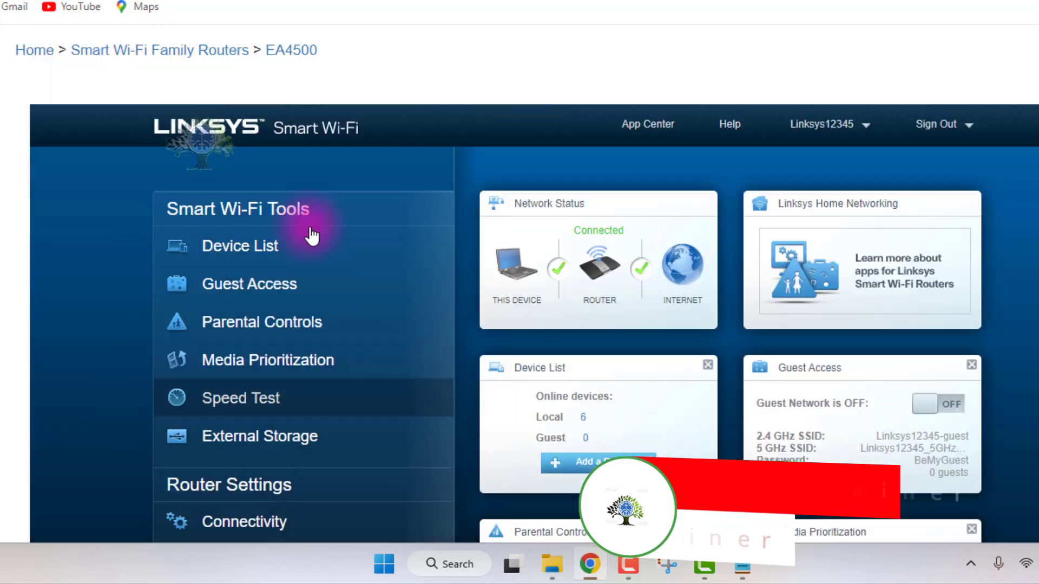
{"action": "scroll", "coordinate": [303, 325], "scroll_direction": "up", "scroll_amount": 1}
{"action": "scroll", "coordinate": [298, 379], "scroll_direction": "down", "scroll_amount": 2}
{"action": "scroll", "coordinate": [274, 287], "scroll_direction": "down", "scroll_amount": 3}
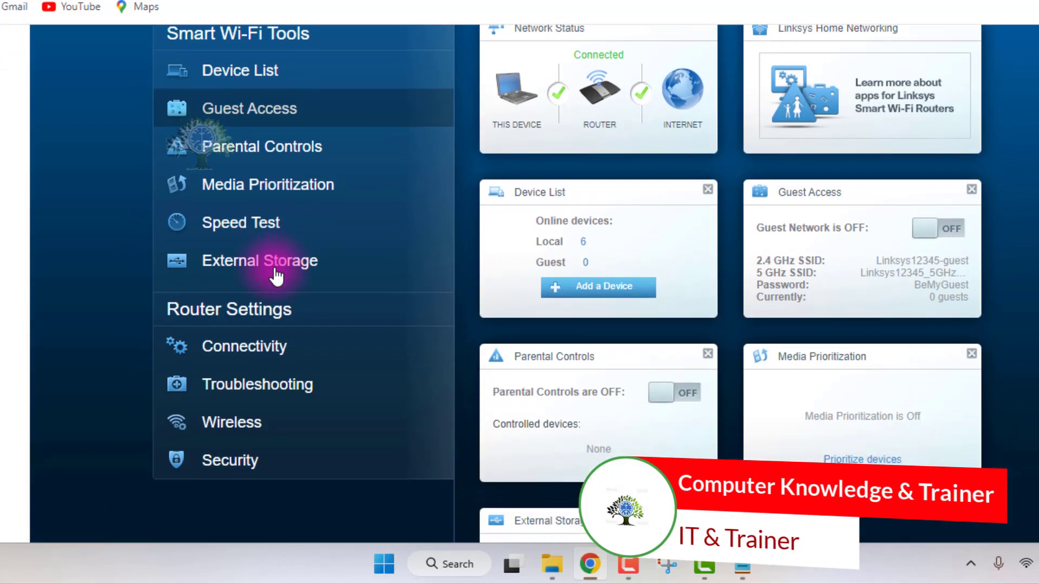
{"action": "left_click", "coordinate": [240, 79]}
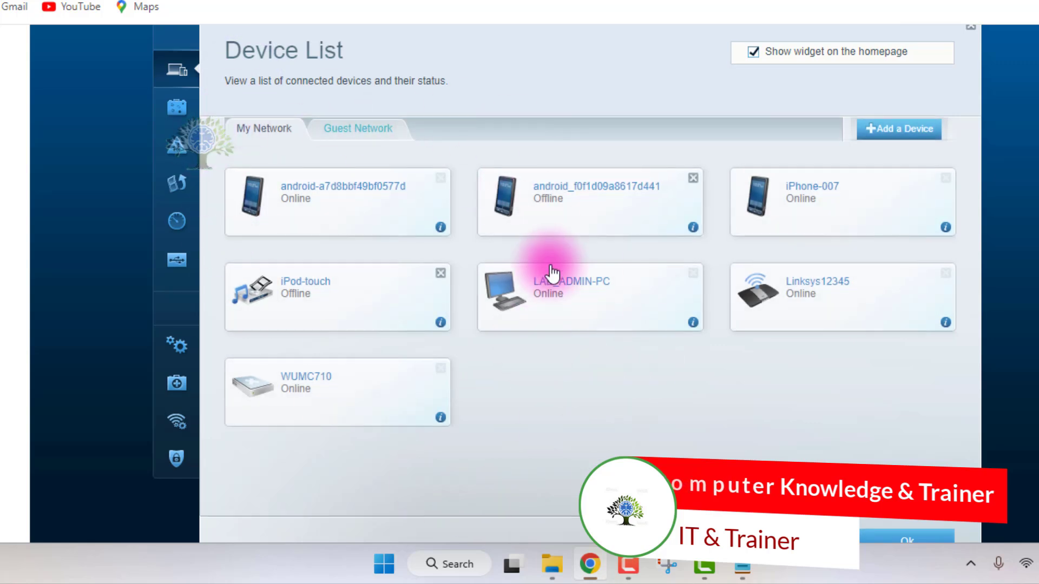
{"action": "scroll", "coordinate": [552, 274], "scroll_direction": "down", "scroll_amount": 2}
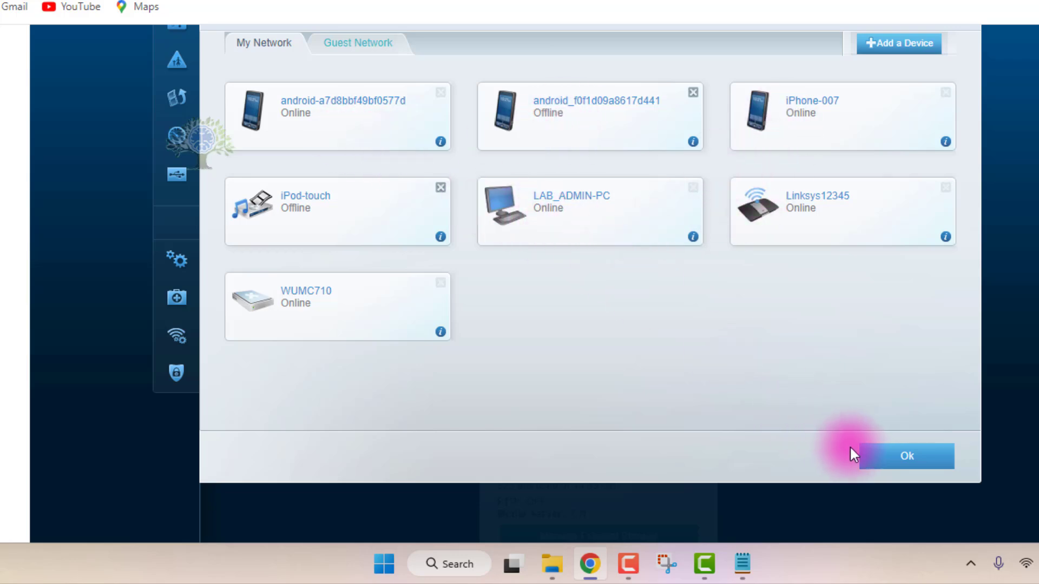
{"action": "left_click", "coordinate": [869, 454]}
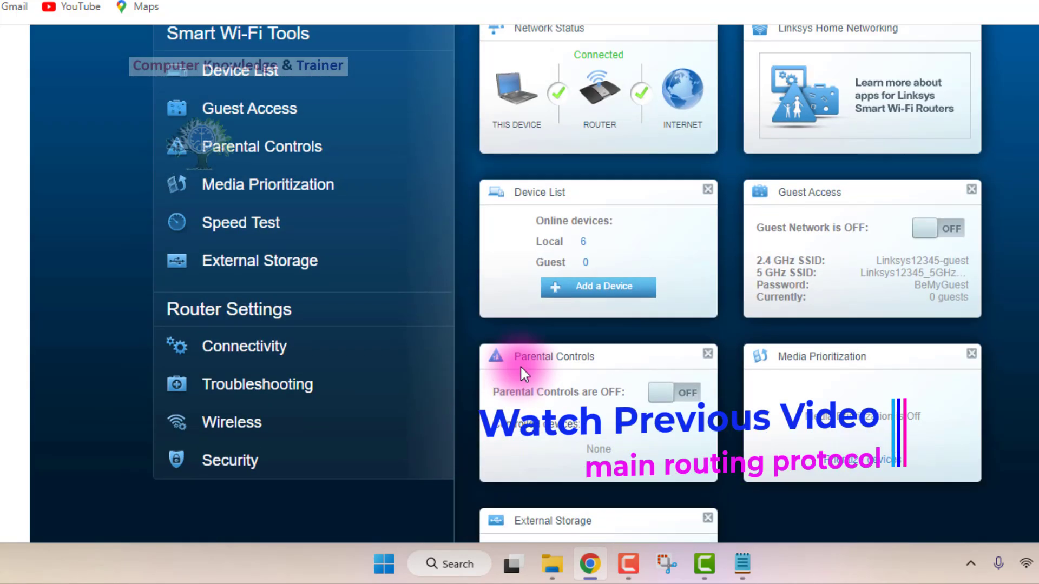
View the Guest Access settings down to the total guests allowed and close them.
{"action": "left_click", "coordinate": [236, 112]}
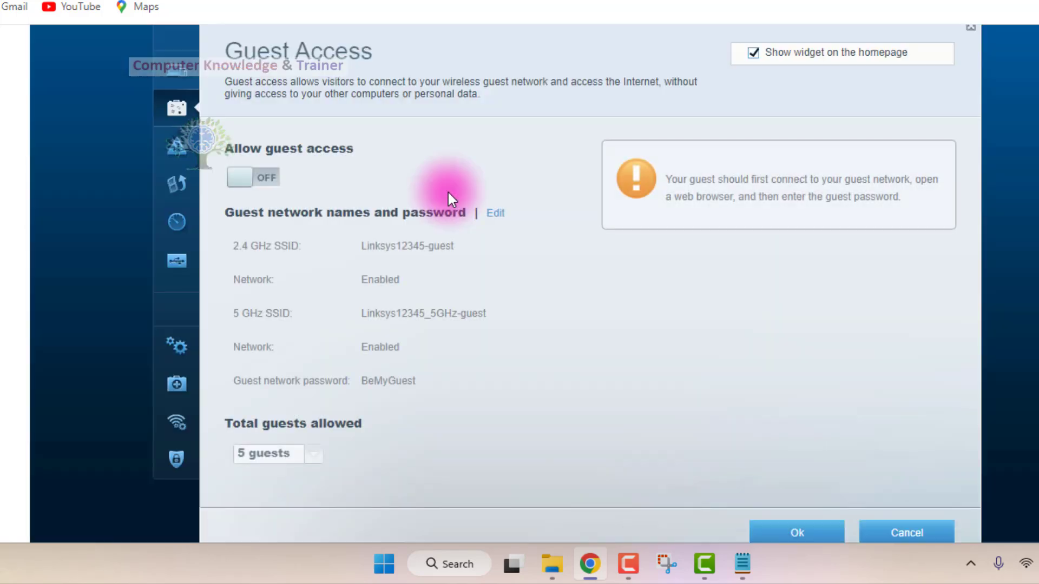
{"action": "scroll", "coordinate": [424, 262], "scroll_direction": "down", "scroll_amount": 5}
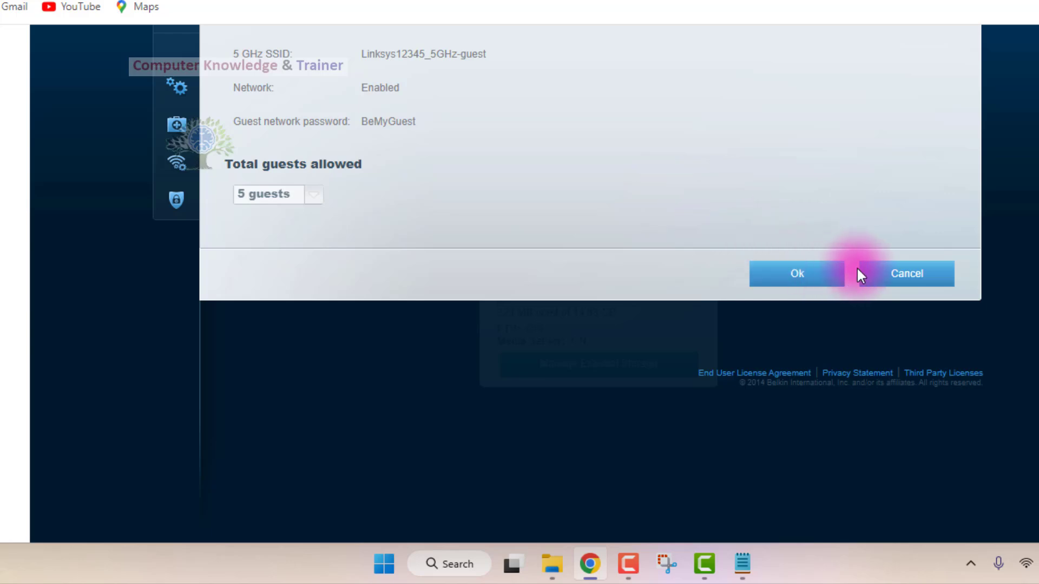
{"action": "left_click", "coordinate": [761, 279]}
Open Parental Controls, enable them, and look through the devices whose Internet access can be restricted.
{"action": "scroll", "coordinate": [450, 304], "scroll_direction": "up", "scroll_amount": 3}
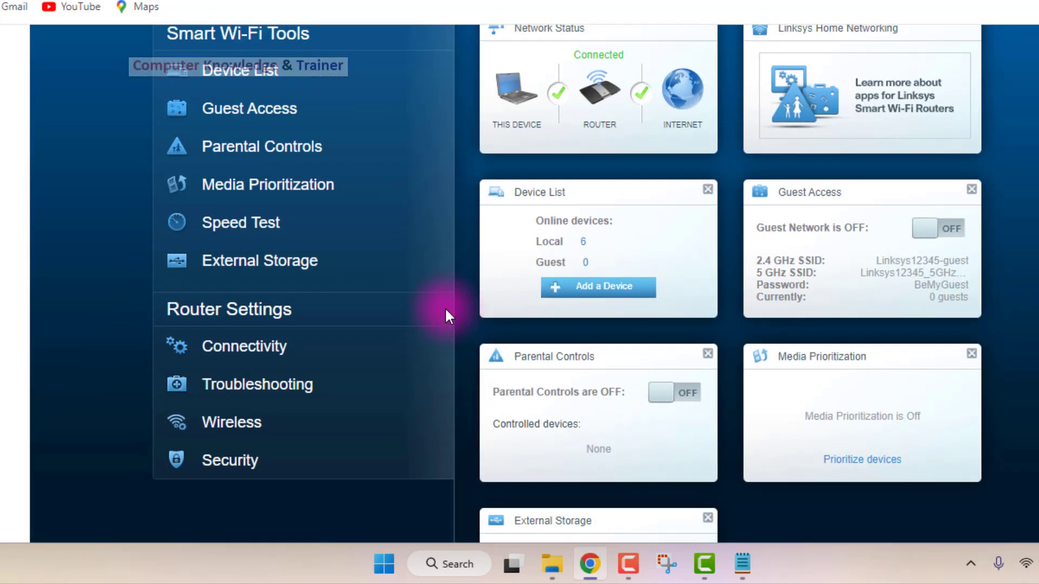
{"action": "scroll", "coordinate": [445, 307], "scroll_direction": "up", "scroll_amount": 2}
{"action": "left_click", "coordinate": [279, 238]}
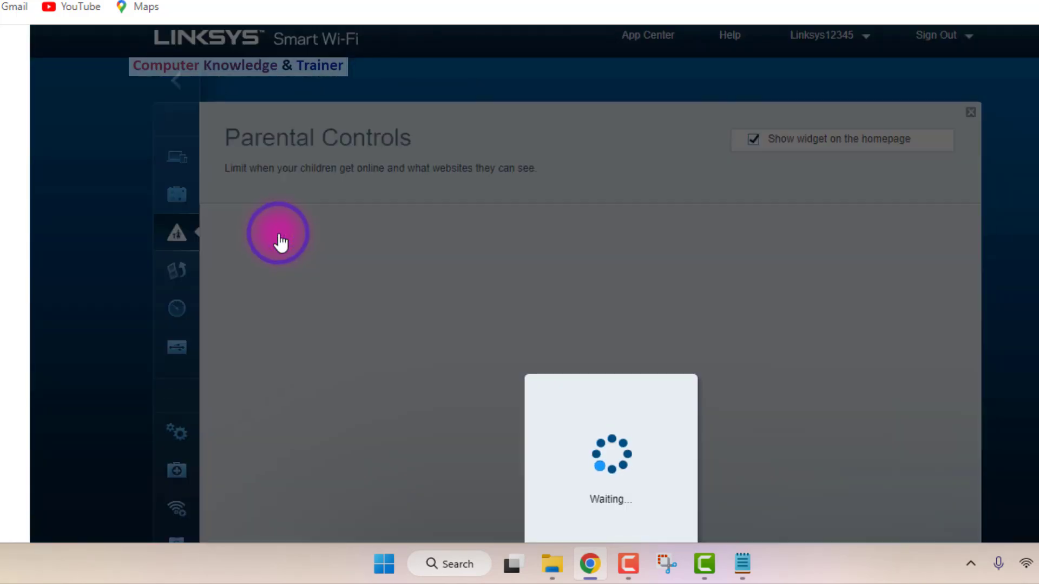
{"action": "scroll", "coordinate": [440, 219], "scroll_direction": "down", "scroll_amount": 3}
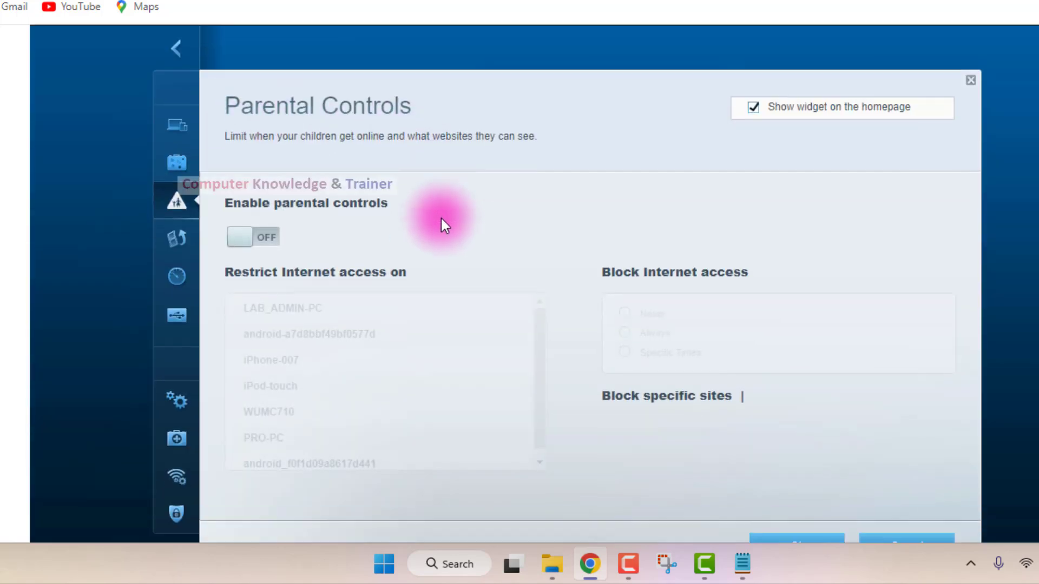
{"action": "scroll", "coordinate": [440, 219], "scroll_direction": "up", "scroll_amount": 3}
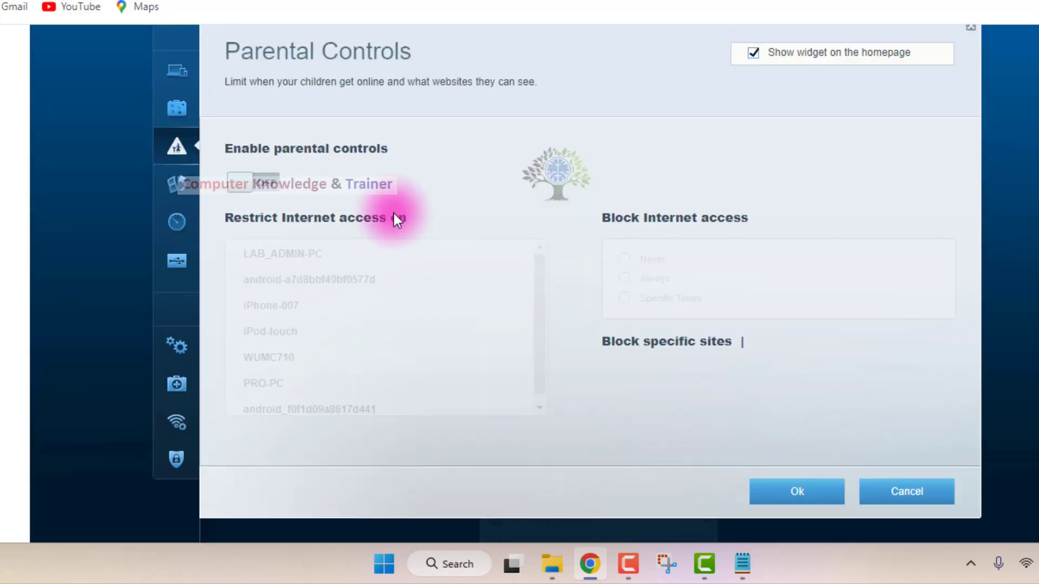
{"action": "left_click", "coordinate": [248, 187]}
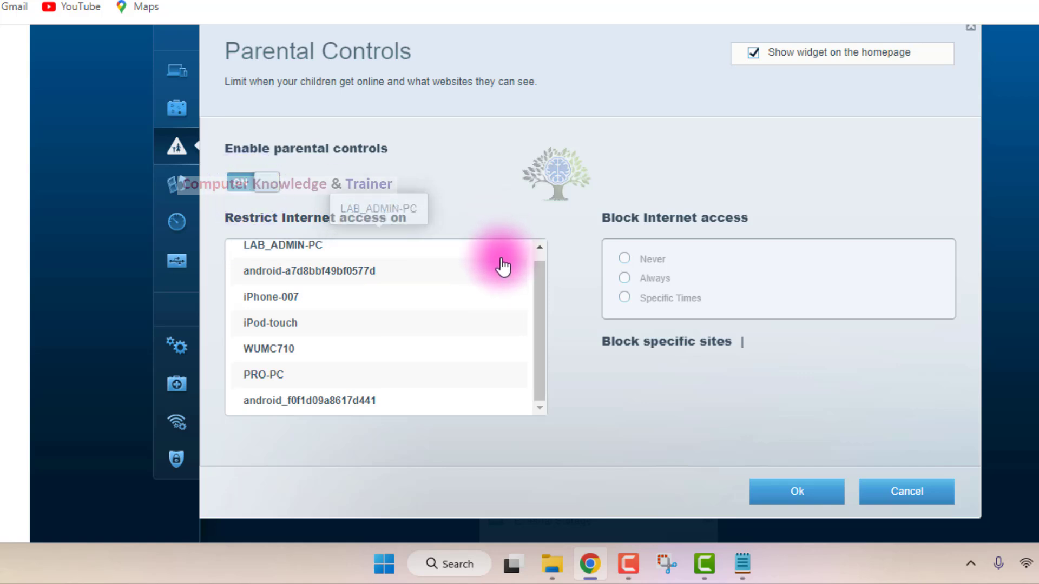
{"action": "scroll", "coordinate": [487, 295], "scroll_direction": "down", "scroll_amount": 1}
{"action": "scroll", "coordinate": [487, 292], "scroll_direction": "up", "scroll_amount": 1}
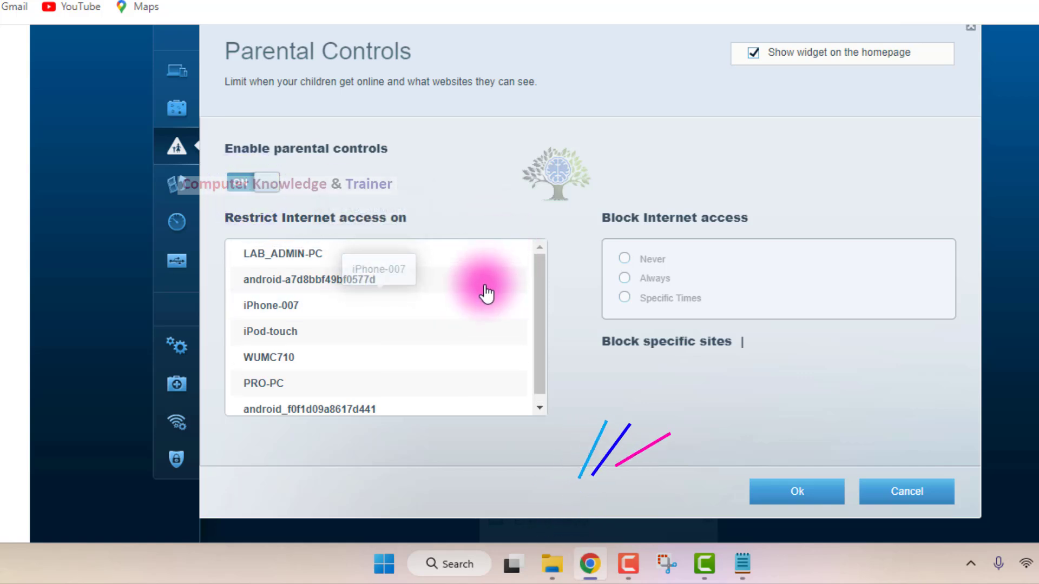
Select iPhone-007, set its Internet blocking to Specific Times, and open the blocking schedule.
{"action": "left_click", "coordinate": [336, 313]}
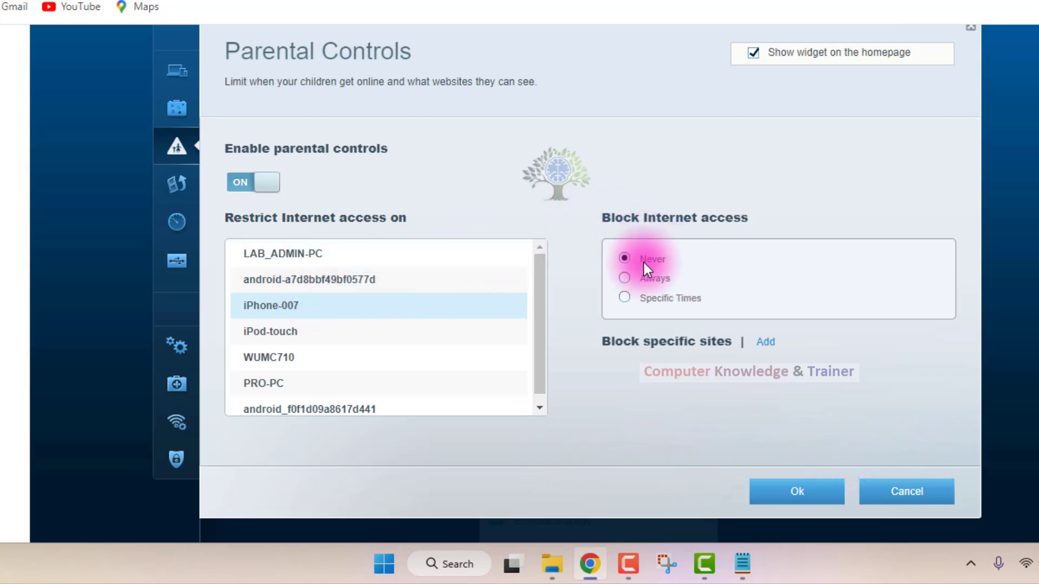
{"action": "left_click", "coordinate": [624, 298]}
{"action": "left_click", "coordinate": [725, 299]}
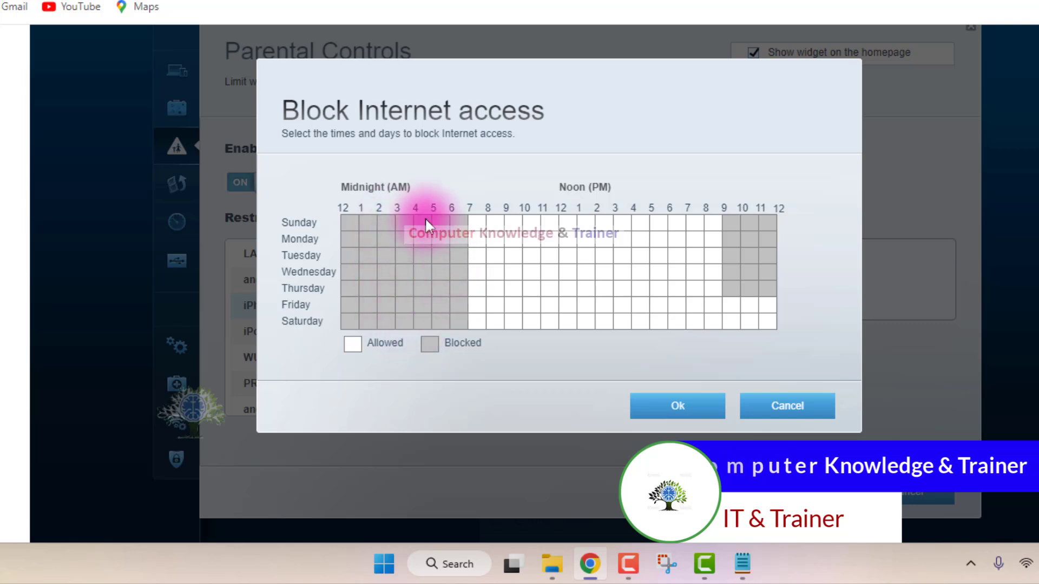
Switch the Thursday 3 AM slot to allowed and back to blocked, and block 11 AM to 9 PM from Sunday to Saturday.
{"action": "left_click", "coordinate": [413, 295]}
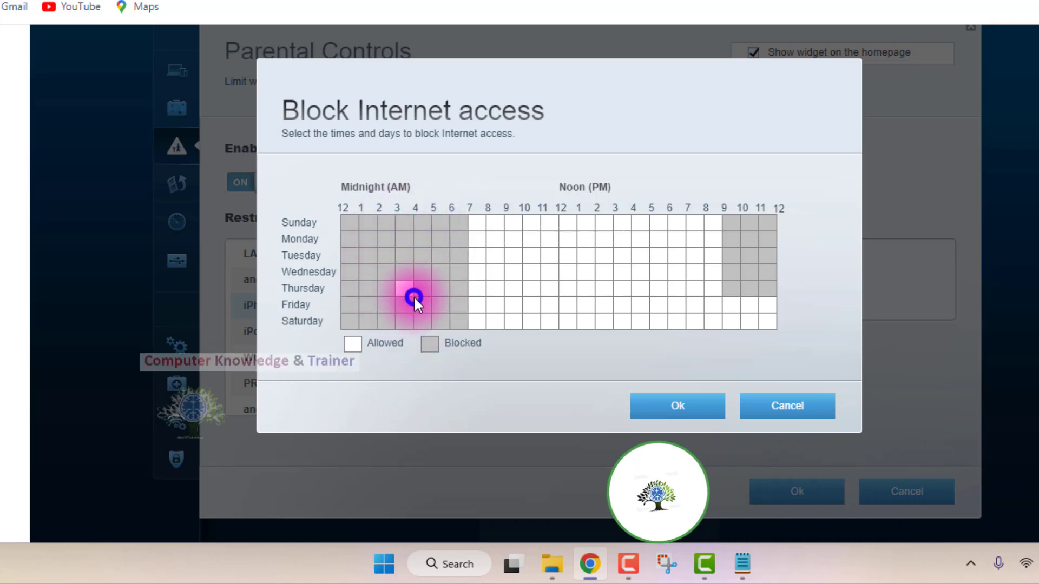
{"action": "left_click", "coordinate": [407, 278]}
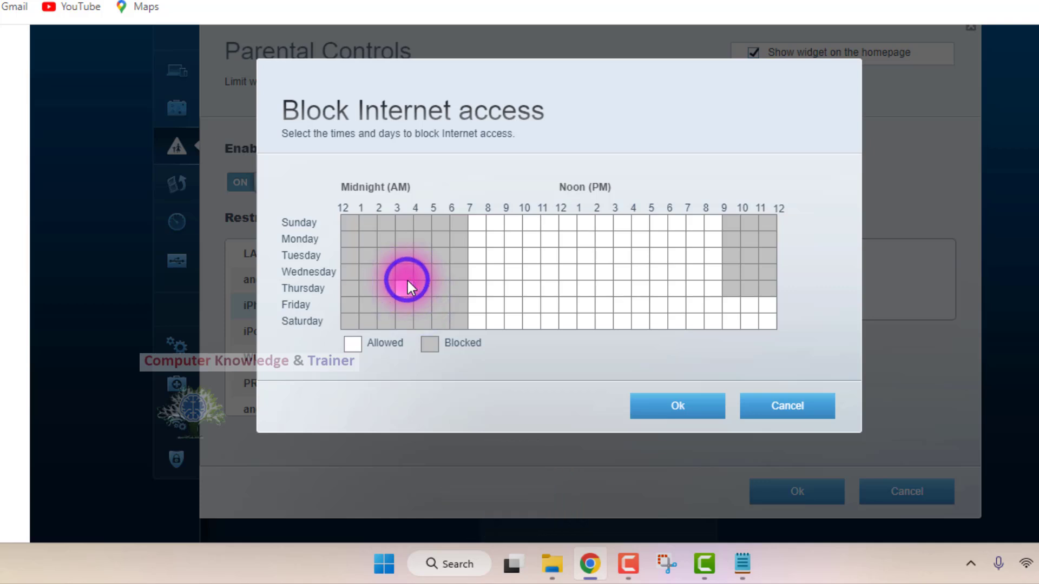
{"action": "left_click", "coordinate": [402, 284]}
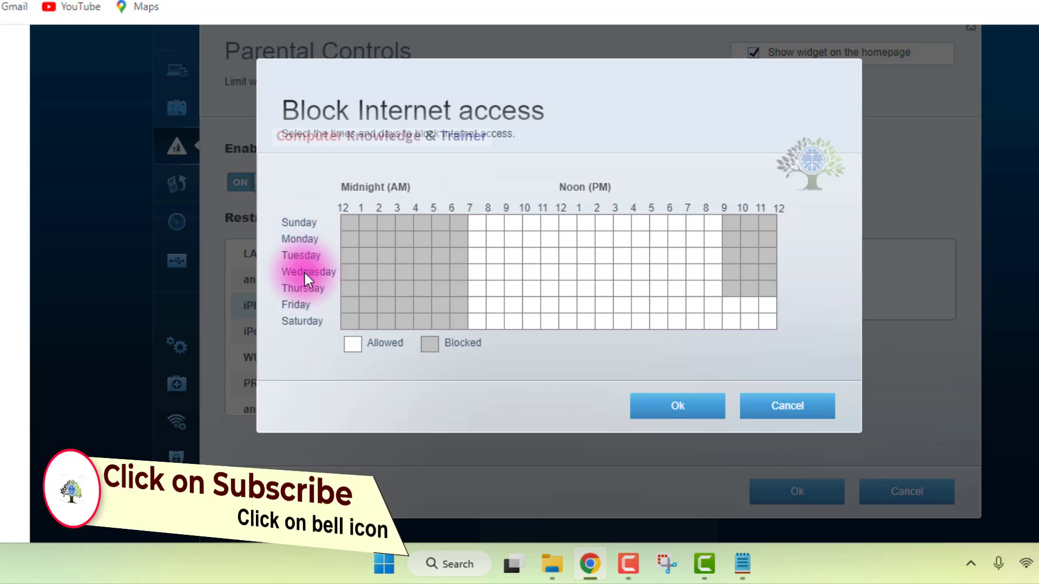
{"action": "left_click_drag", "start_coordinate": [553, 226], "coordinate": [717, 326]}
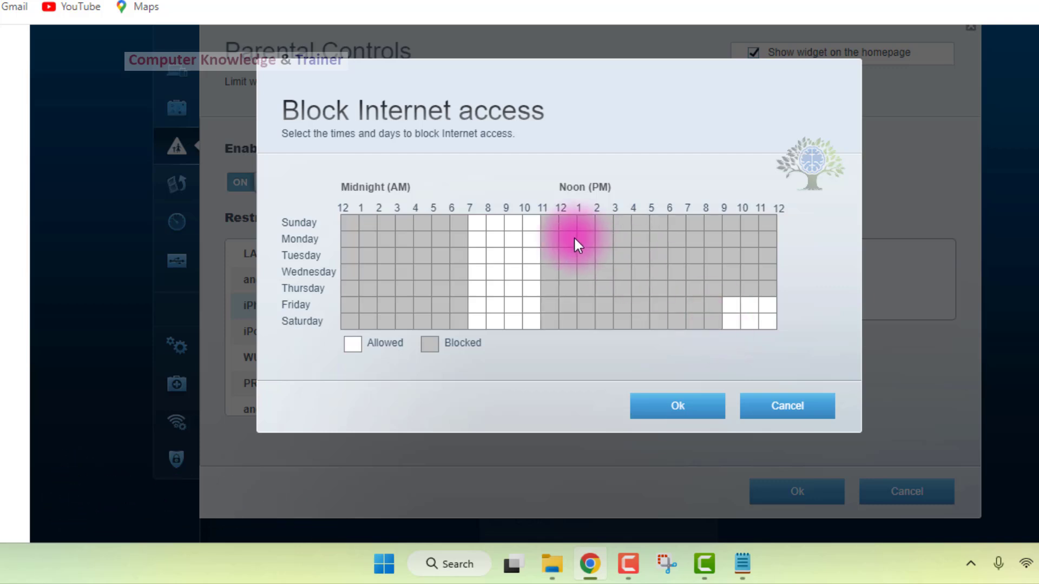
Allow 11 AM to 9 PM, block 9 PM to midnight and 7 to 9 AM on all days, and confirm the schedule.
{"action": "left_click_drag", "start_coordinate": [544, 222], "coordinate": [719, 320]}
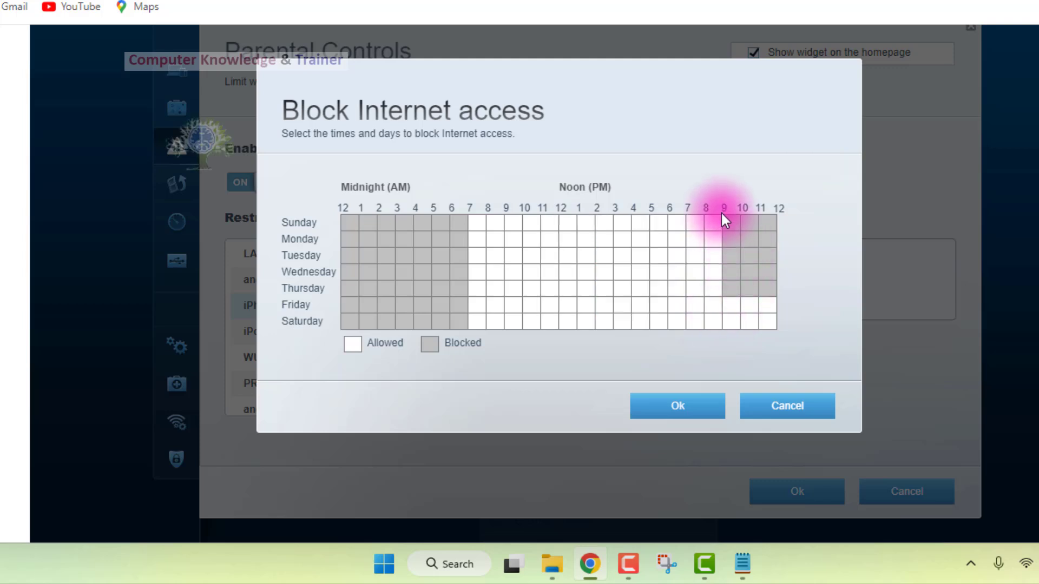
{"action": "left_click_drag", "start_coordinate": [726, 221], "coordinate": [771, 326]}
{"action": "left_click_drag", "start_coordinate": [732, 224], "coordinate": [775, 344]}
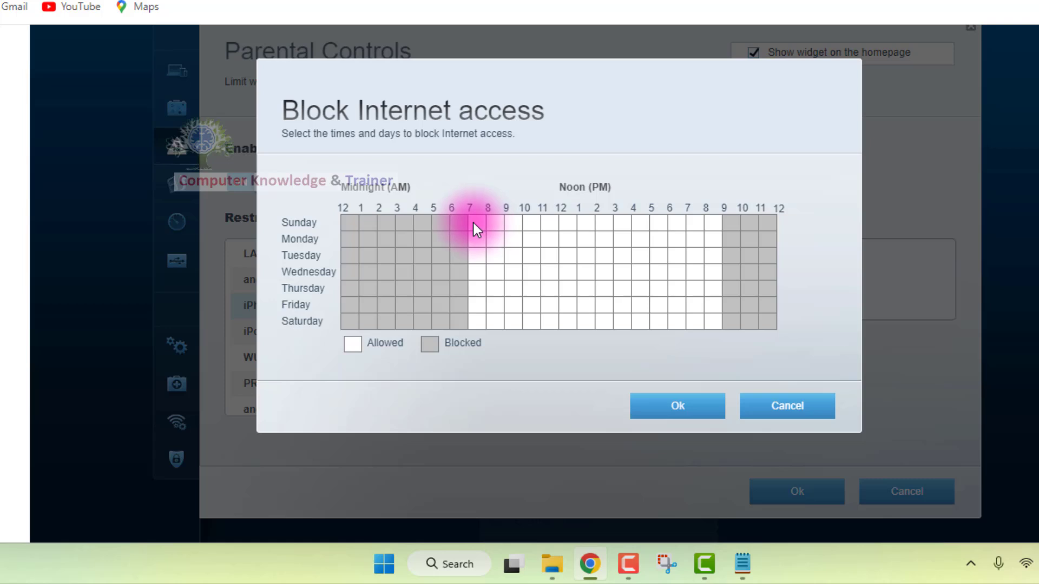
{"action": "left_click_drag", "start_coordinate": [473, 222], "coordinate": [496, 331]}
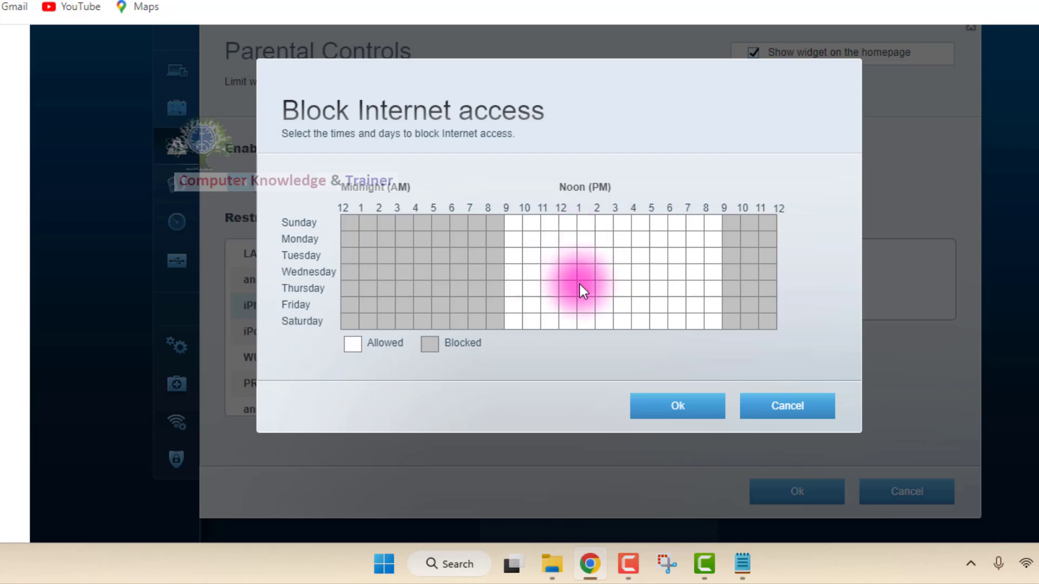
{"action": "left_click", "coordinate": [676, 414]}
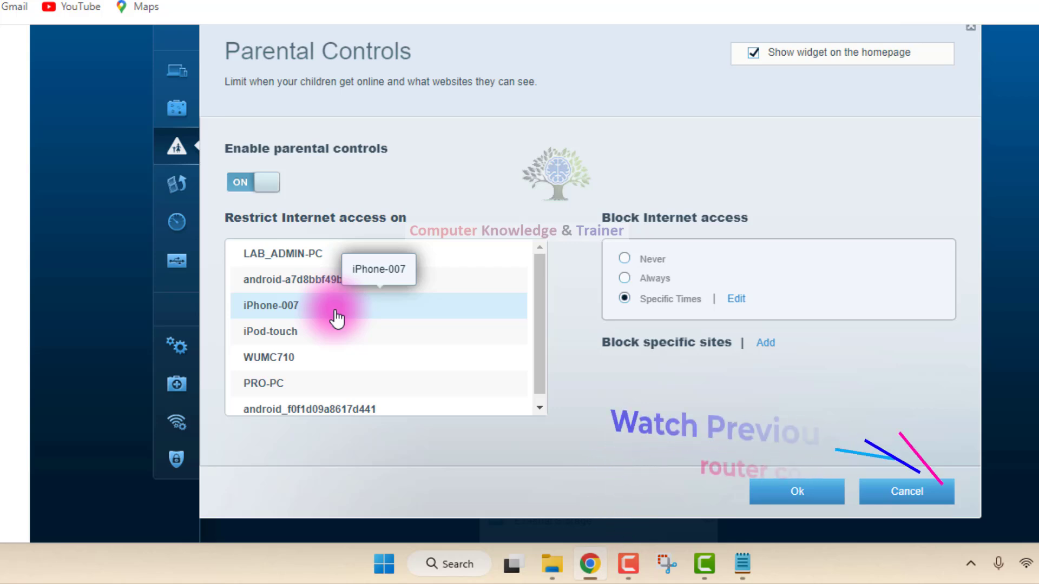
{"action": "left_click", "coordinate": [624, 259]}
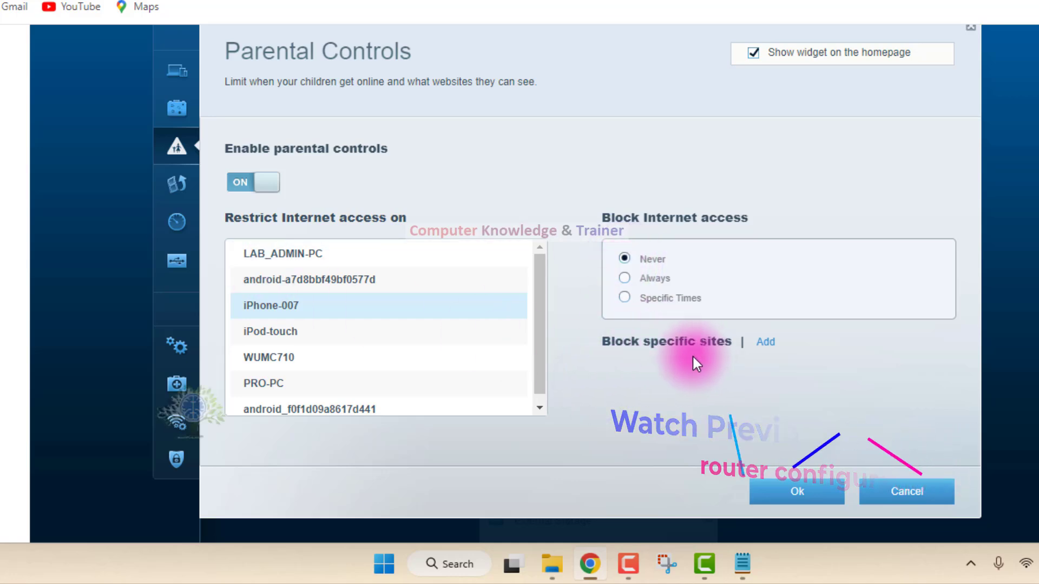
{"action": "left_click", "coordinate": [759, 347]}
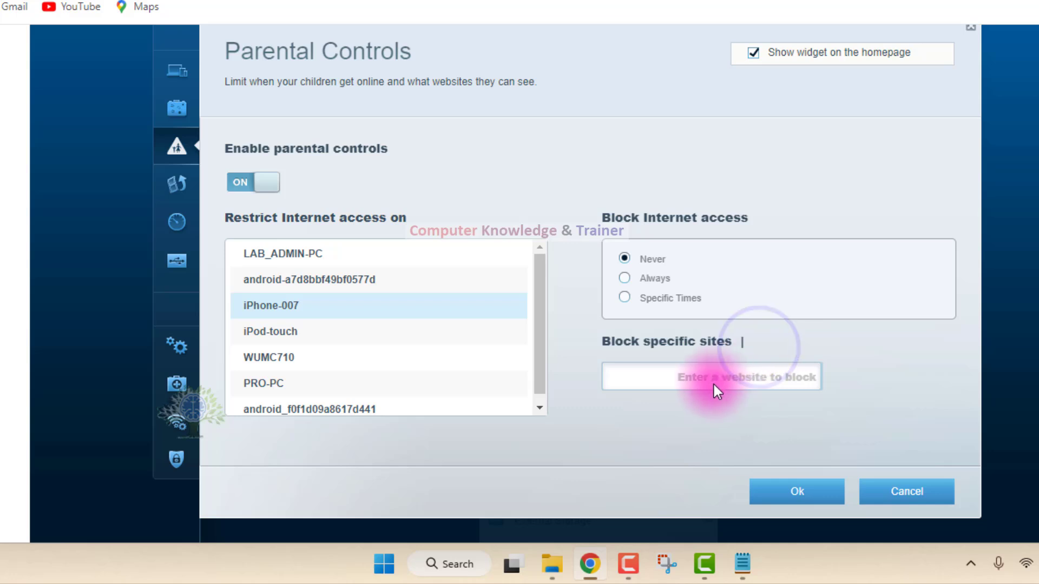
{"action": "type", "text": "ww"}
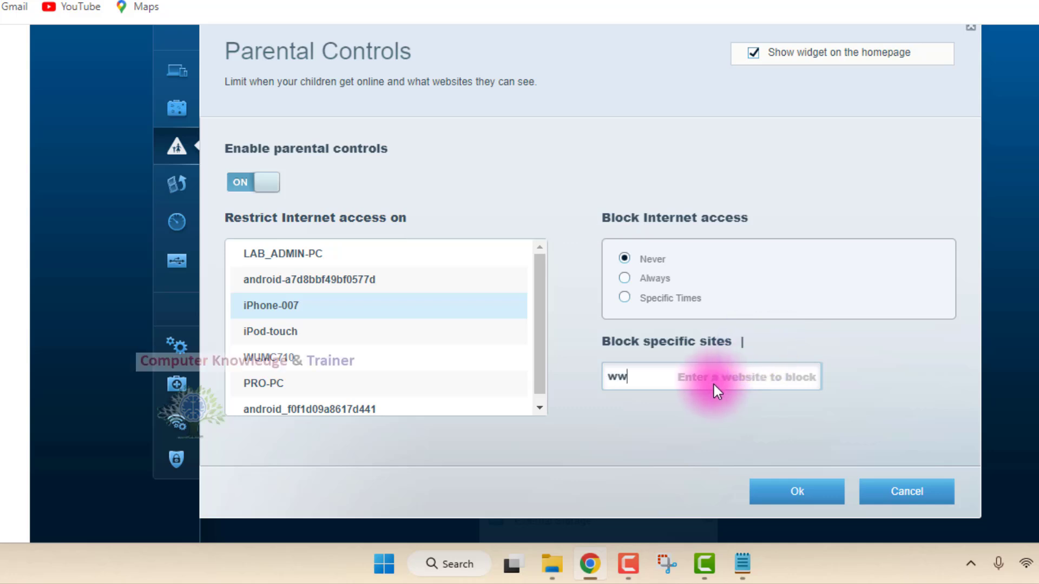
{"action": "type", "text": "w.google"}
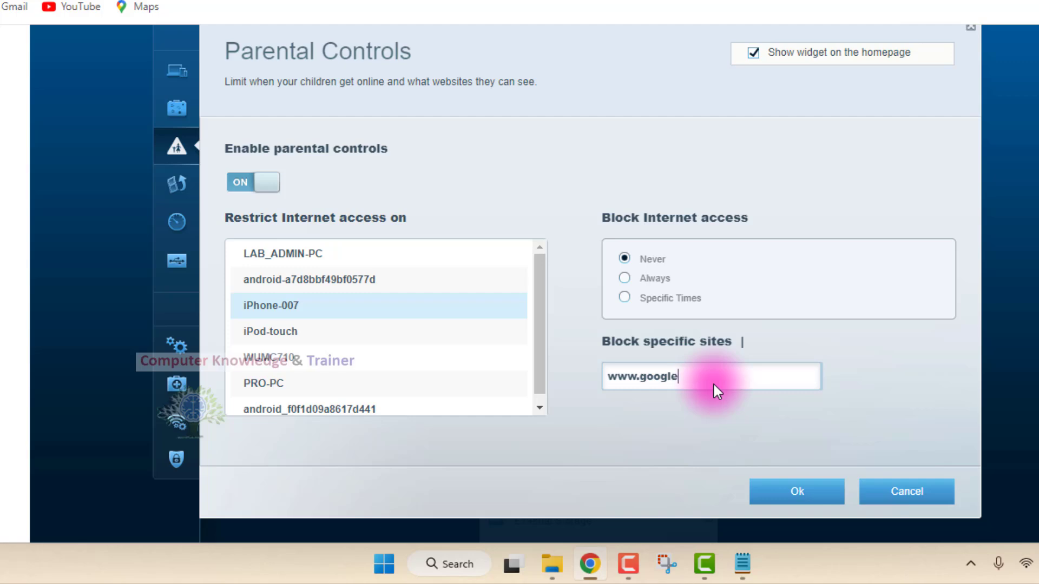
{"action": "type", "text": ".com"}
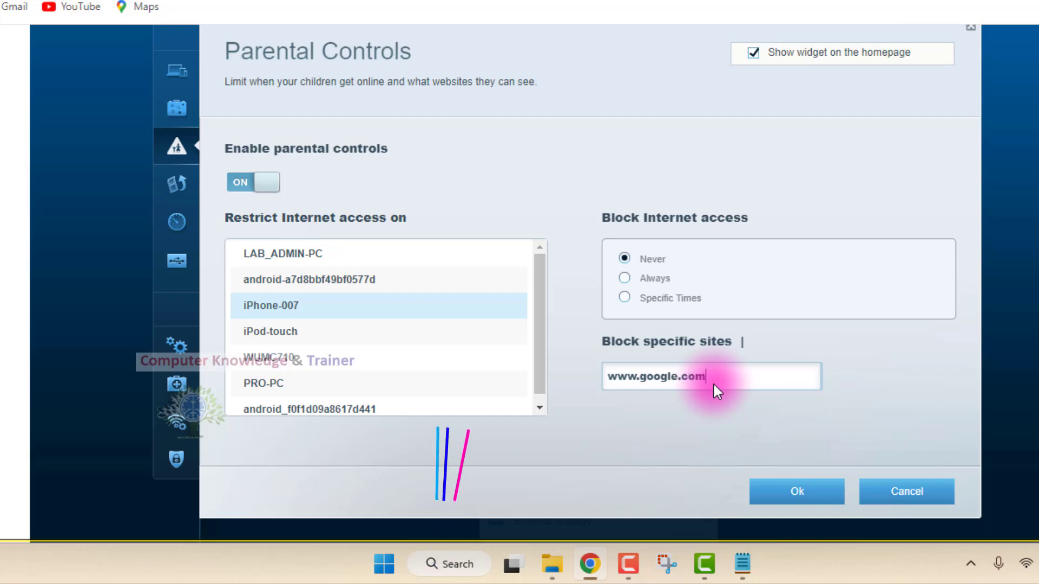
{"action": "left_click", "coordinate": [769, 487]}
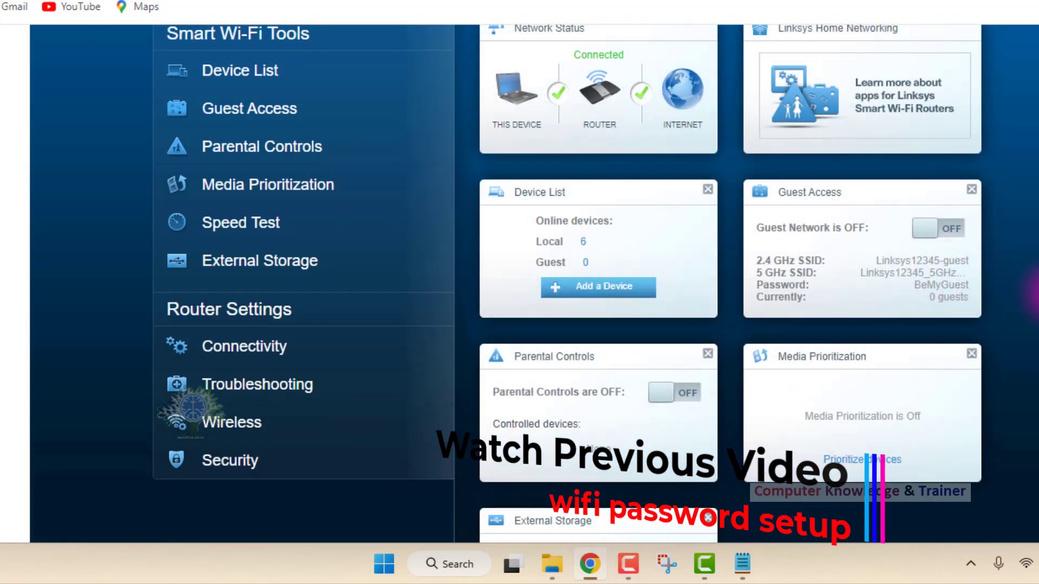
Reopen Parental Controls, switch them on, and close them without saving.
{"action": "scroll", "coordinate": [303, 251], "scroll_direction": "up", "scroll_amount": 2}
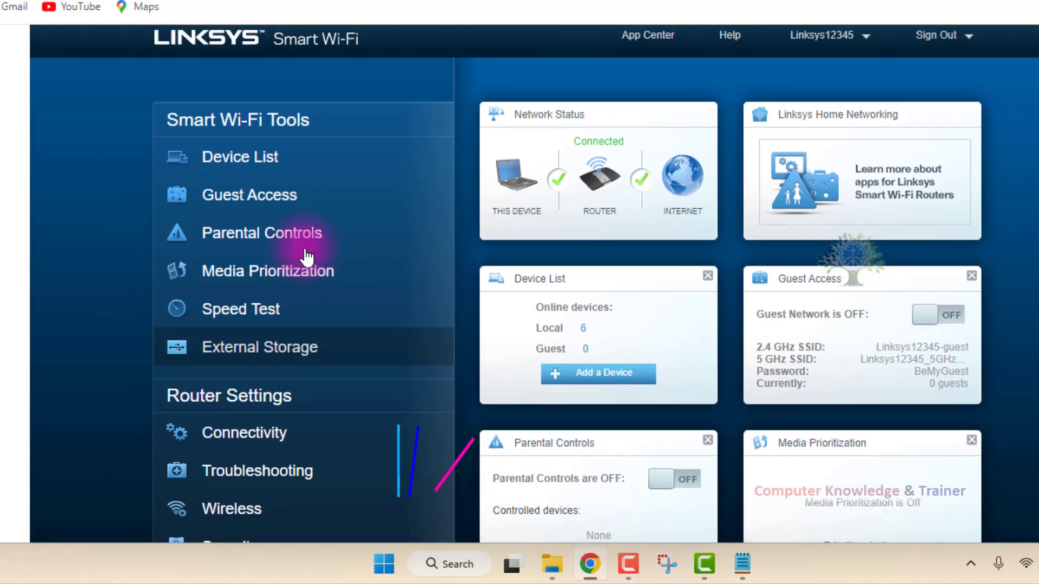
{"action": "left_click", "coordinate": [305, 251]}
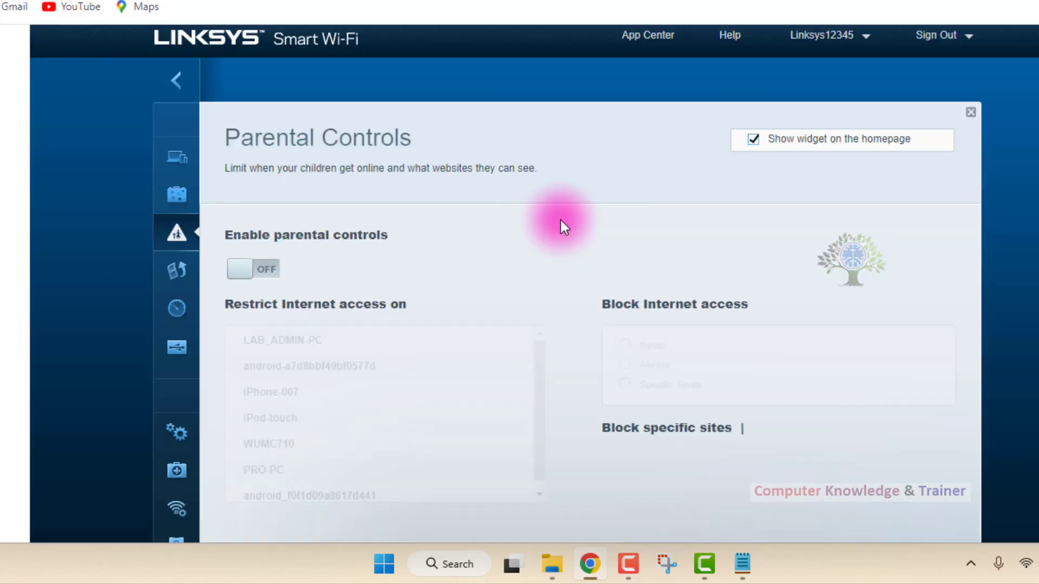
{"action": "scroll", "coordinate": [552, 227], "scroll_direction": "down", "scroll_amount": 2}
{"action": "left_click", "coordinate": [267, 172]}
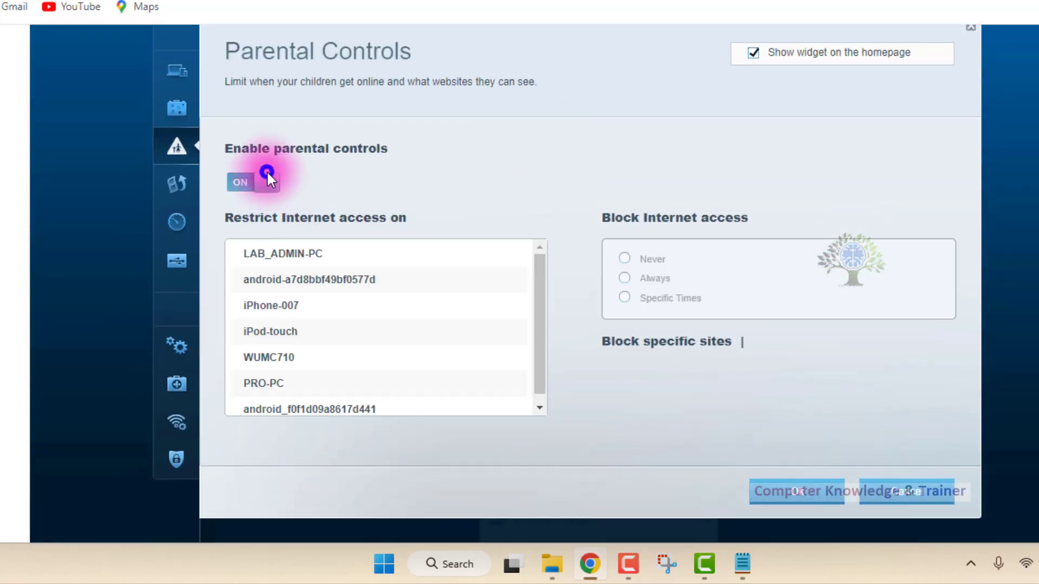
{"action": "left_click", "coordinate": [907, 487]}
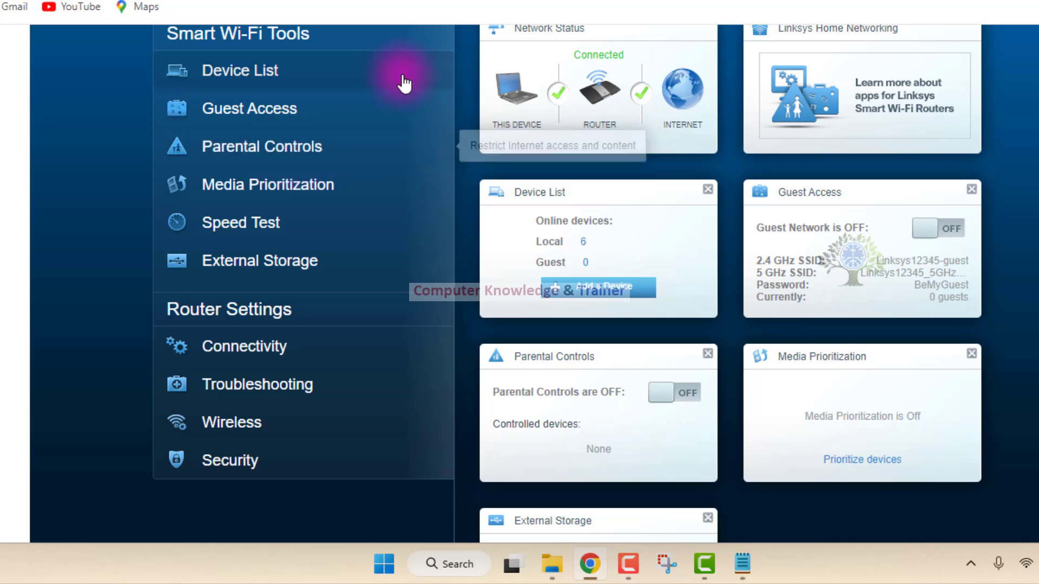
Open Media Prioritization, turn prioritization on, and look through the high and normal priority sections.
{"action": "left_click", "coordinate": [350, 198]}
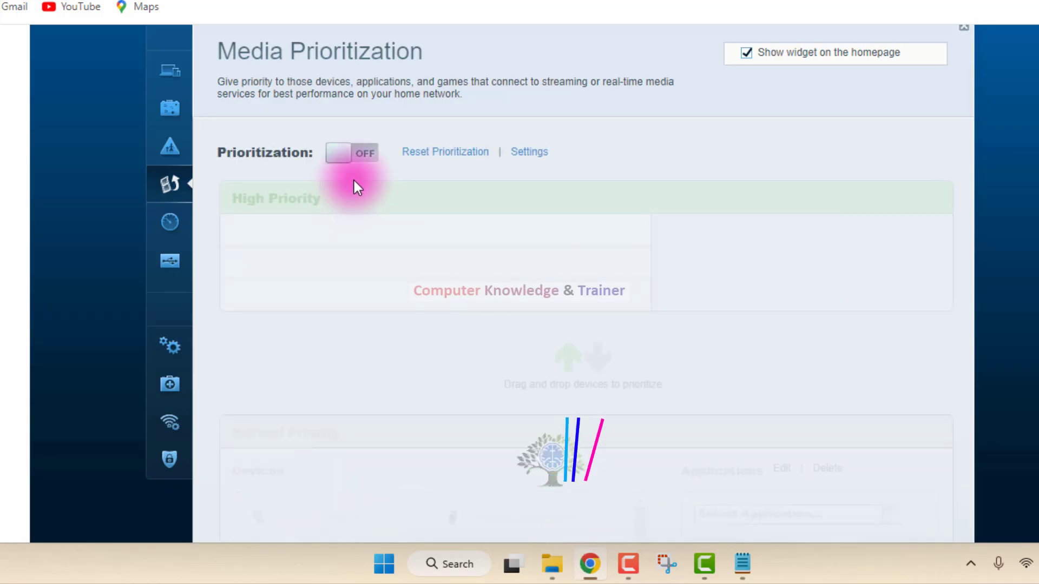
{"action": "left_click", "coordinate": [360, 152]}
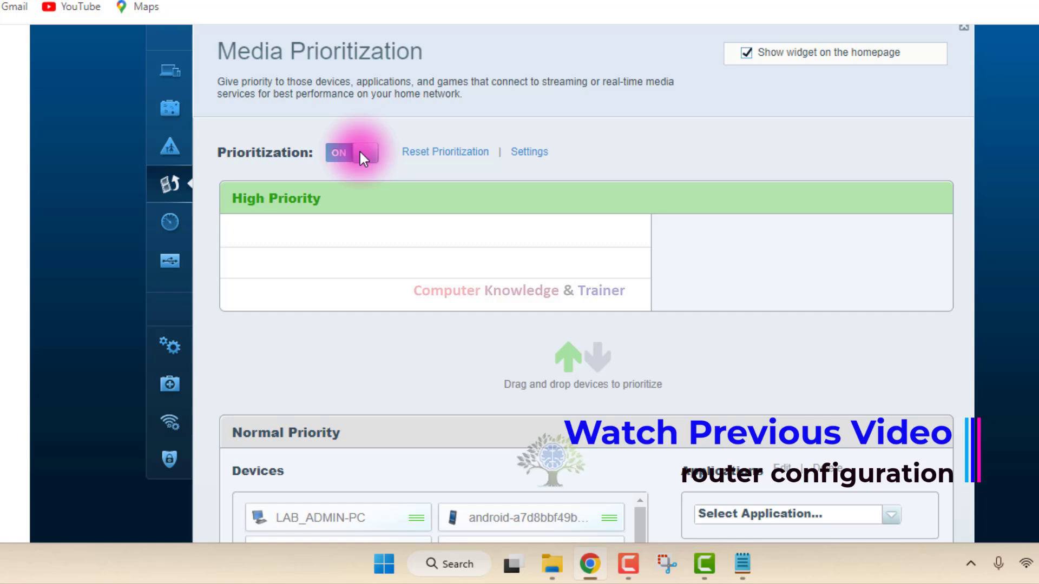
{"action": "scroll", "coordinate": [461, 214], "scroll_direction": "down", "scroll_amount": 3}
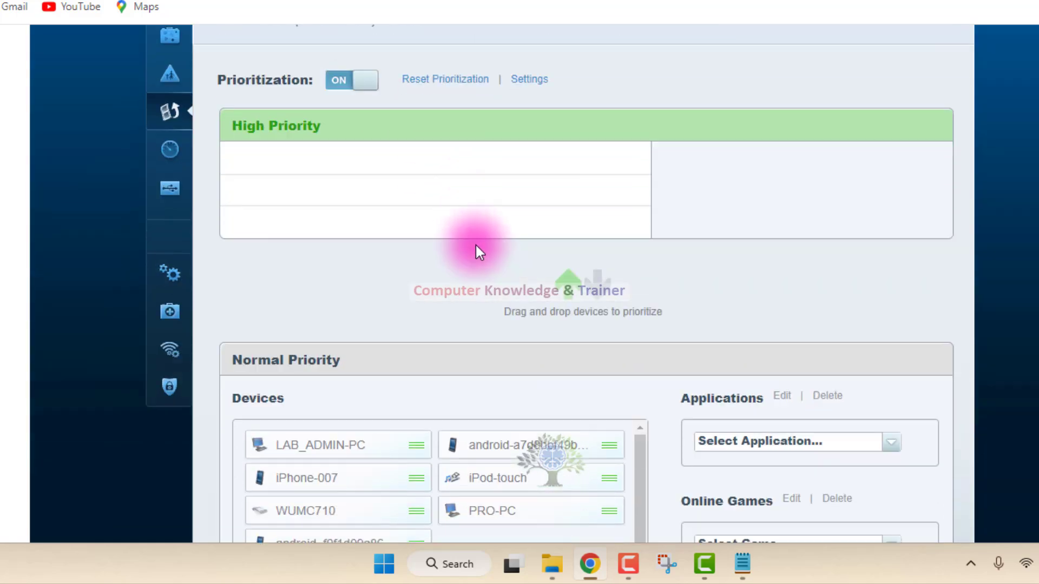
{"action": "scroll", "coordinate": [476, 245], "scroll_direction": "down", "scroll_amount": 5}
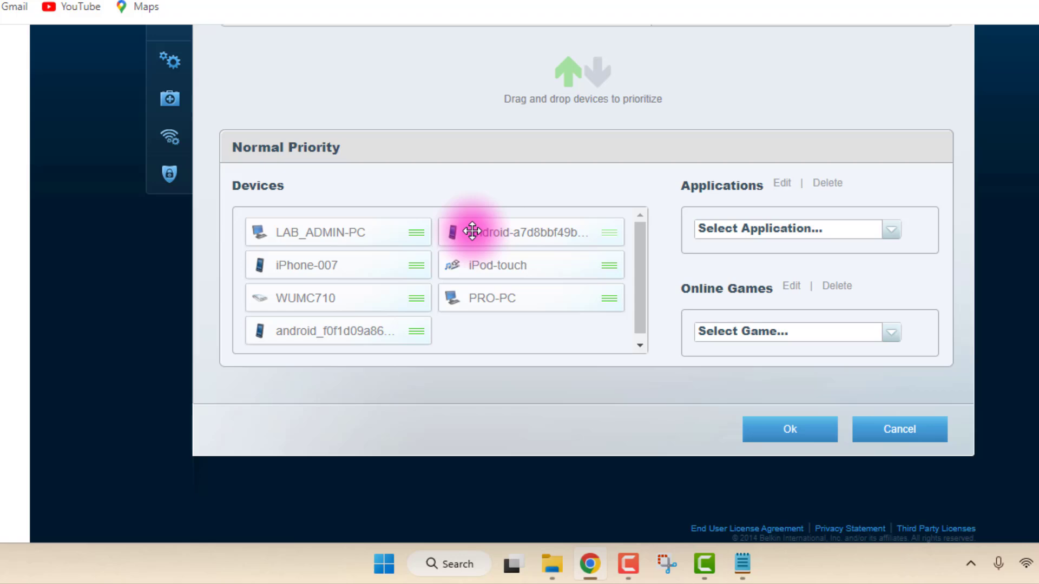
{"action": "scroll", "coordinate": [471, 231], "scroll_direction": "up", "scroll_amount": 1}
{"action": "scroll", "coordinate": [467, 237], "scroll_direction": "down", "scroll_amount": 1}
{"action": "scroll", "coordinate": [573, 255], "scroll_direction": "up", "scroll_amount": 1}
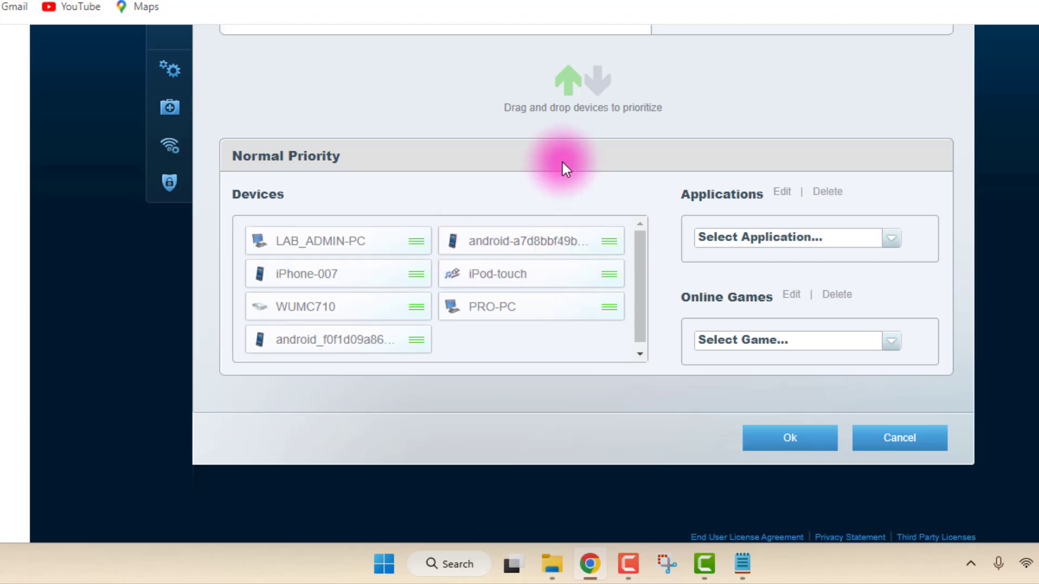
{"action": "scroll", "coordinate": [763, 314], "scroll_direction": "up", "scroll_amount": 3}
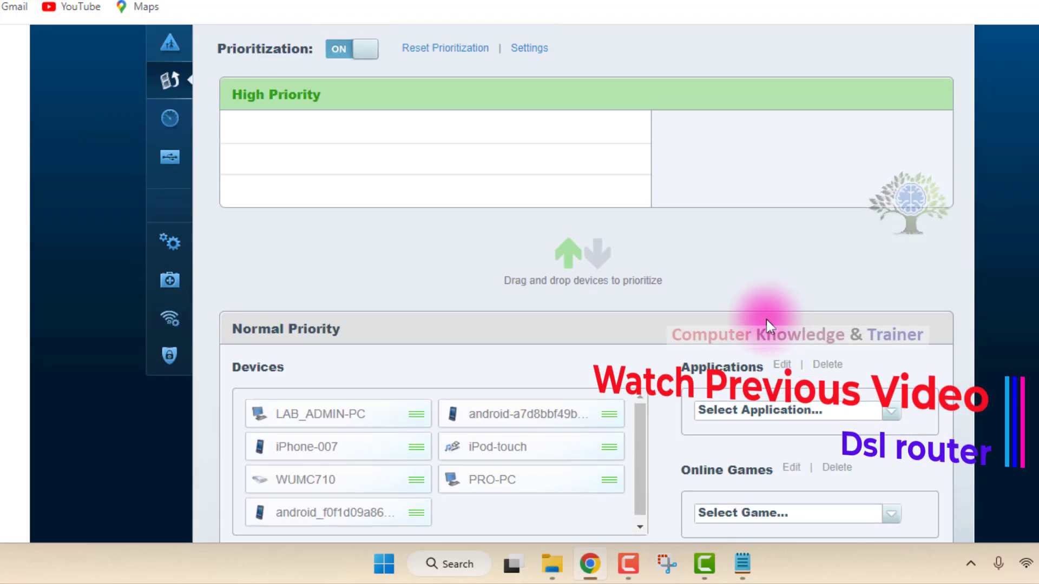
{"action": "scroll", "coordinate": [767, 319], "scroll_direction": "up", "scroll_amount": 2}
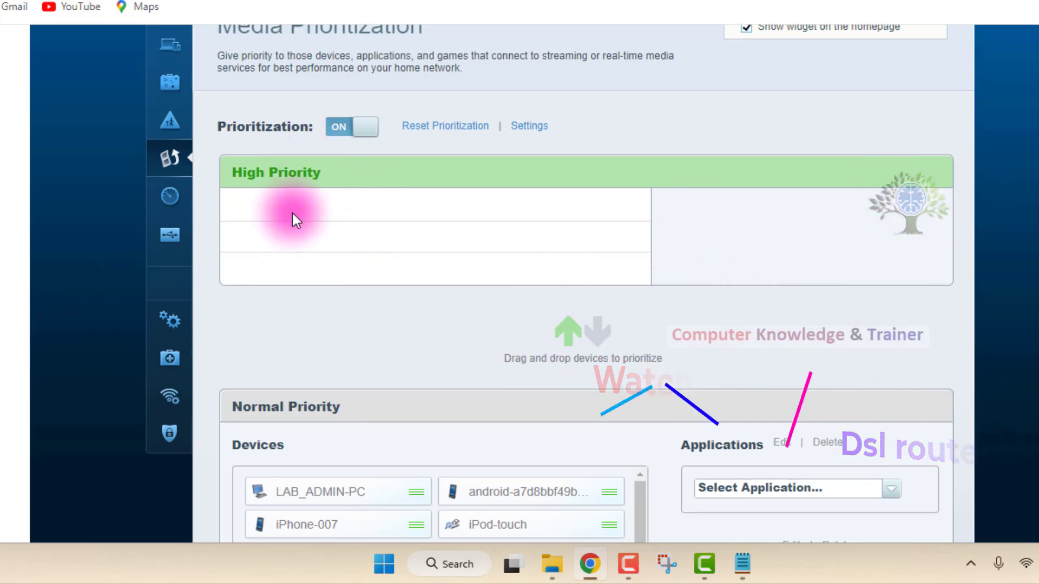
Move LAB_ADMIN-PC and iPhone-007 from normal to high priority, placing iPhone-007 first.
{"action": "left_click_drag", "start_coordinate": [289, 493], "coordinate": [365, 219]}
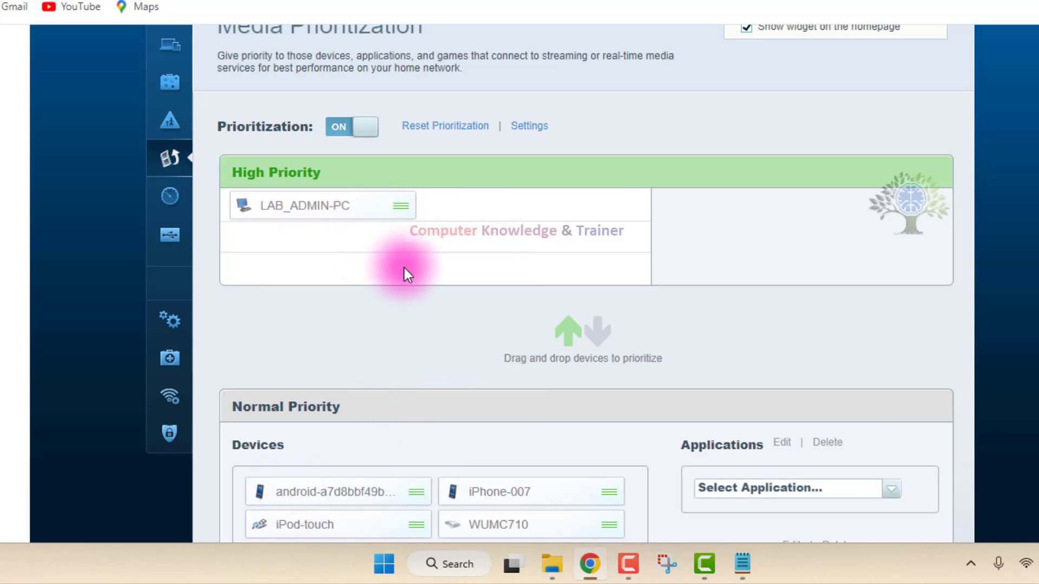
{"action": "scroll", "coordinate": [395, 255], "scroll_direction": "down", "scroll_amount": 3}
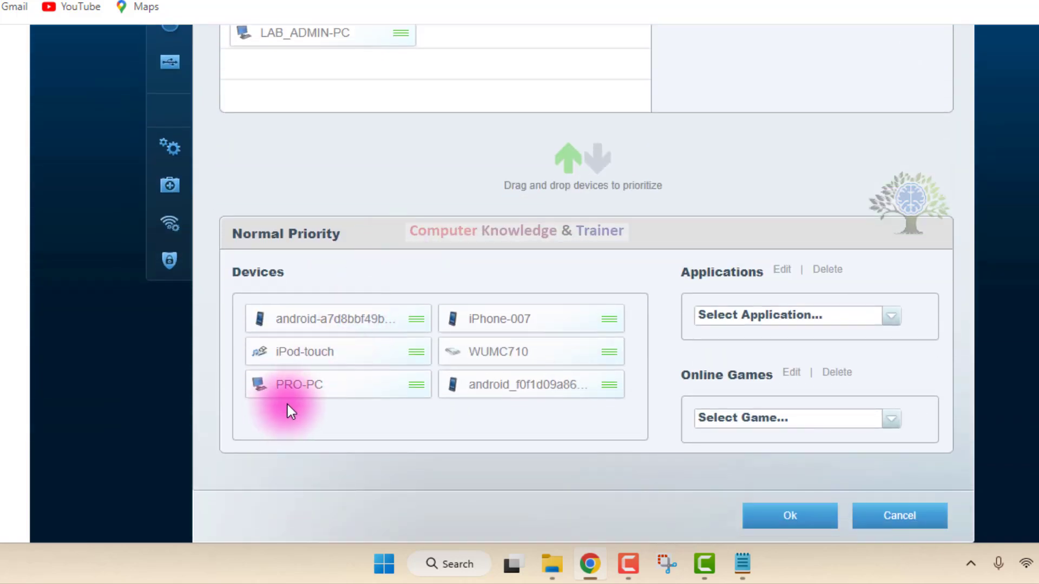
{"action": "mouse_move", "coordinate": [482, 325]}
{"action": "left_mouse_down"}
{"action": "mouse_move", "coordinate": [319, 116]}
{"action": "mouse_move", "coordinate": [321, 67]}
{"action": "left_mouse_up"}
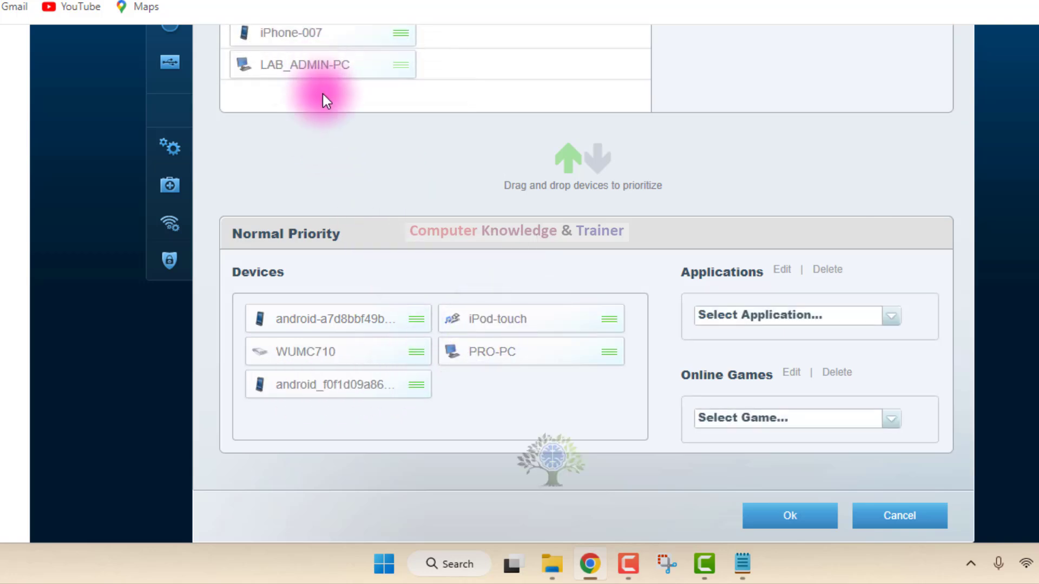
In the prioritization settings, turn No Acknowledgement on, set the downstream bandwidth to 500 Kbps, and confirm.
{"action": "scroll", "coordinate": [332, 177], "scroll_direction": "up", "scroll_amount": 2}
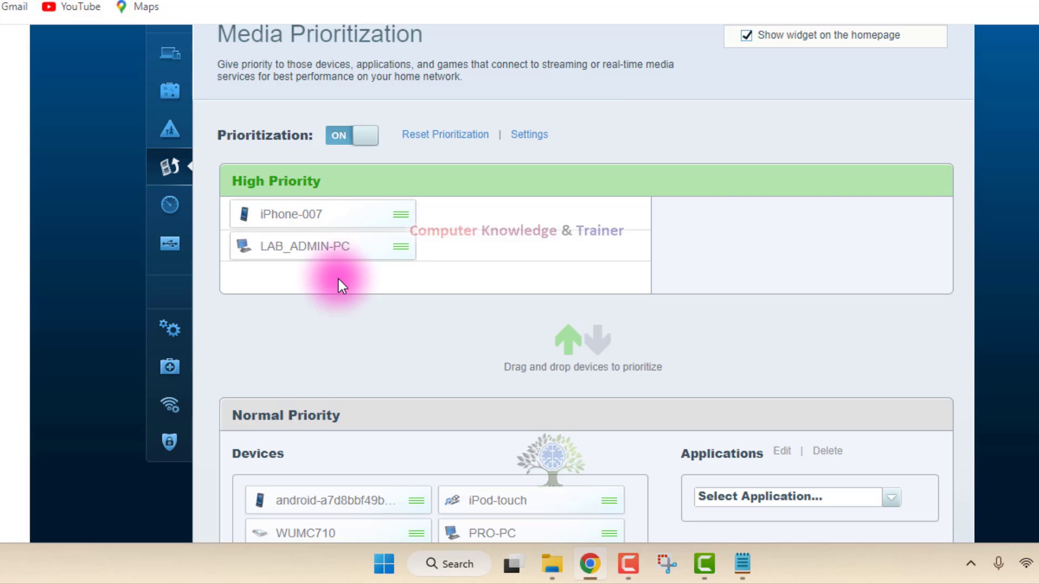
{"action": "left_click", "coordinate": [527, 134]}
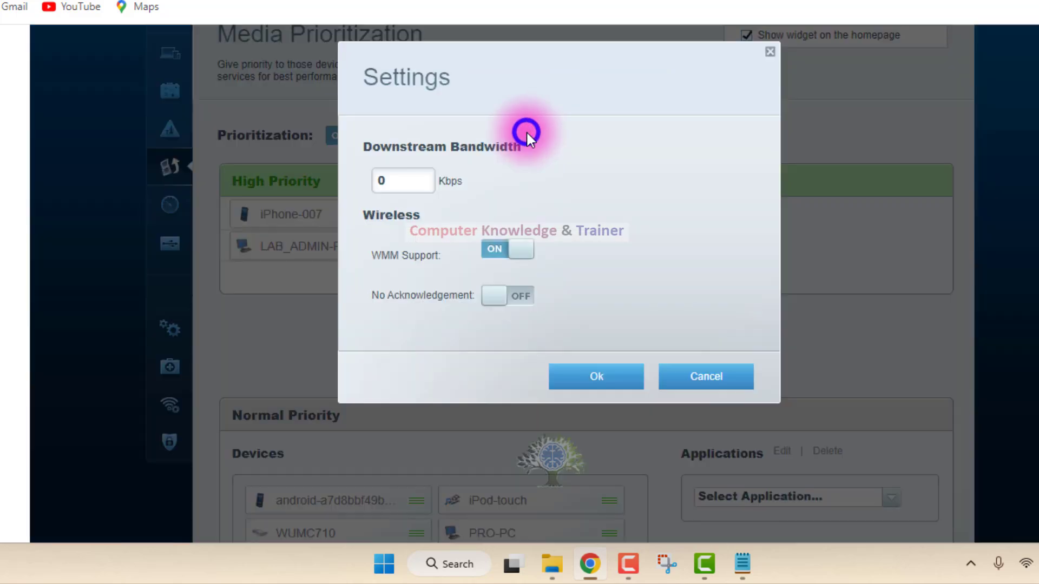
{"action": "left_click", "coordinate": [402, 183]}
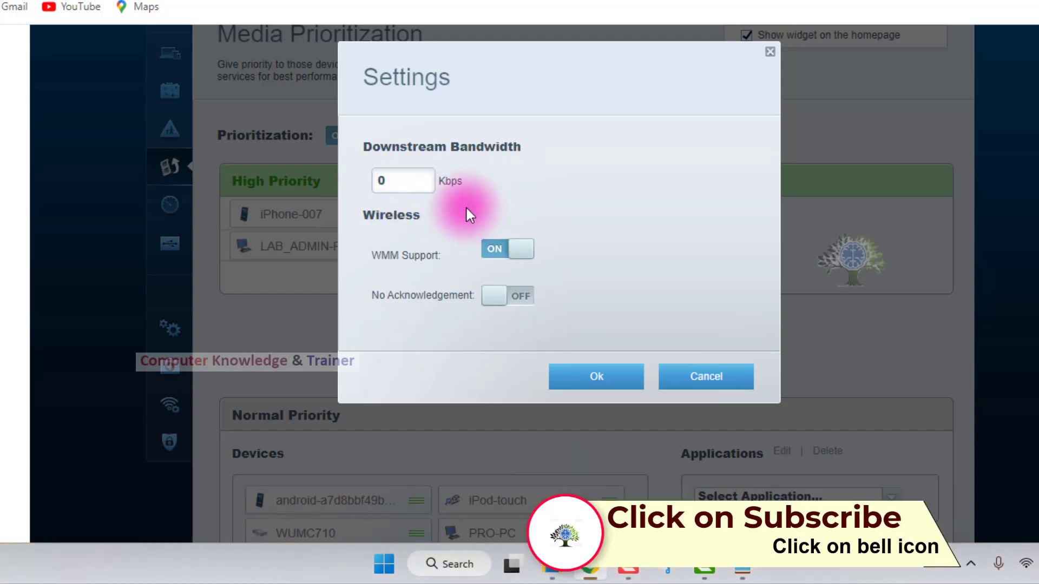
{"action": "left_click", "coordinate": [503, 302]}
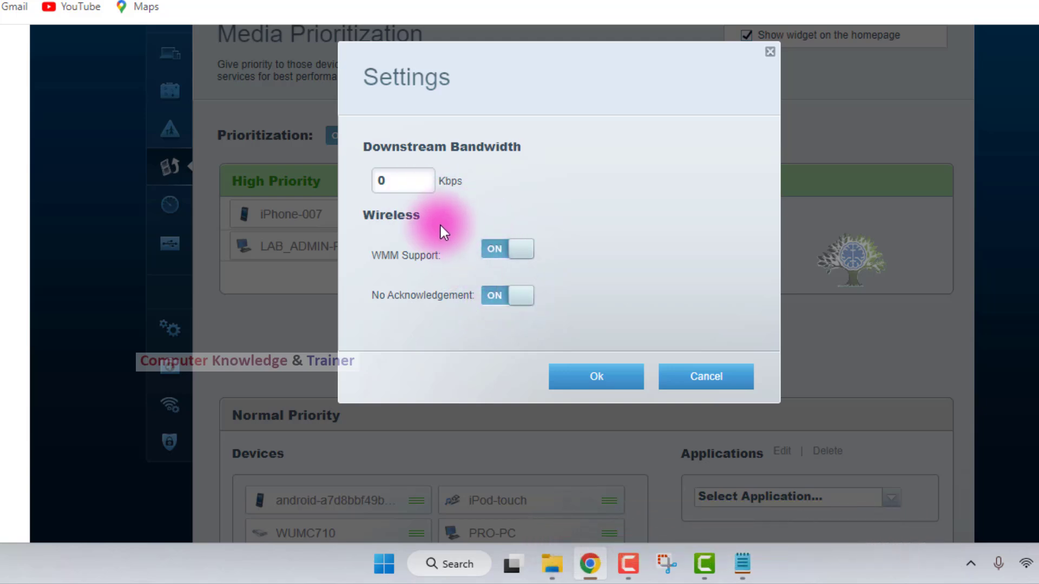
{"action": "left_click", "coordinate": [423, 184]}
{"action": "type", "text": "1000"}
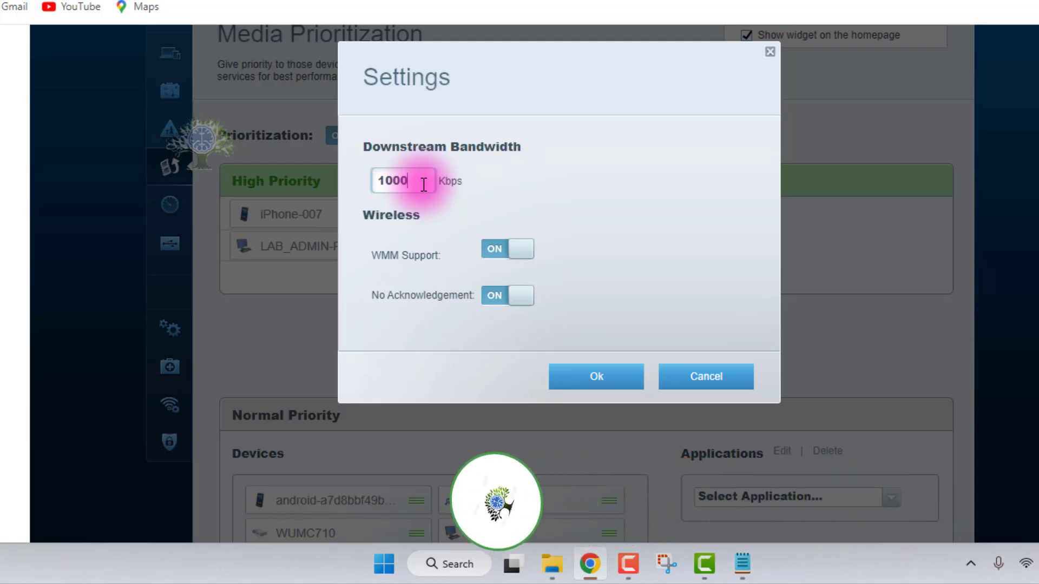
{"action": "key", "text": "BackSpace"}
{"action": "key", "text": "BackSpace"}
{"action": "key", "text": "BackSpace"}
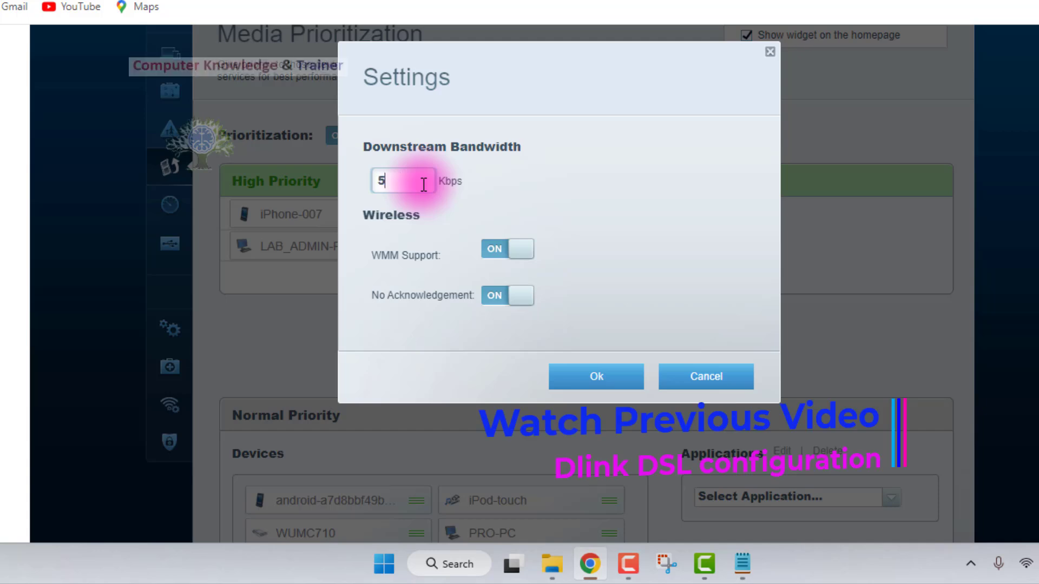
{"action": "type", "text": "00"}
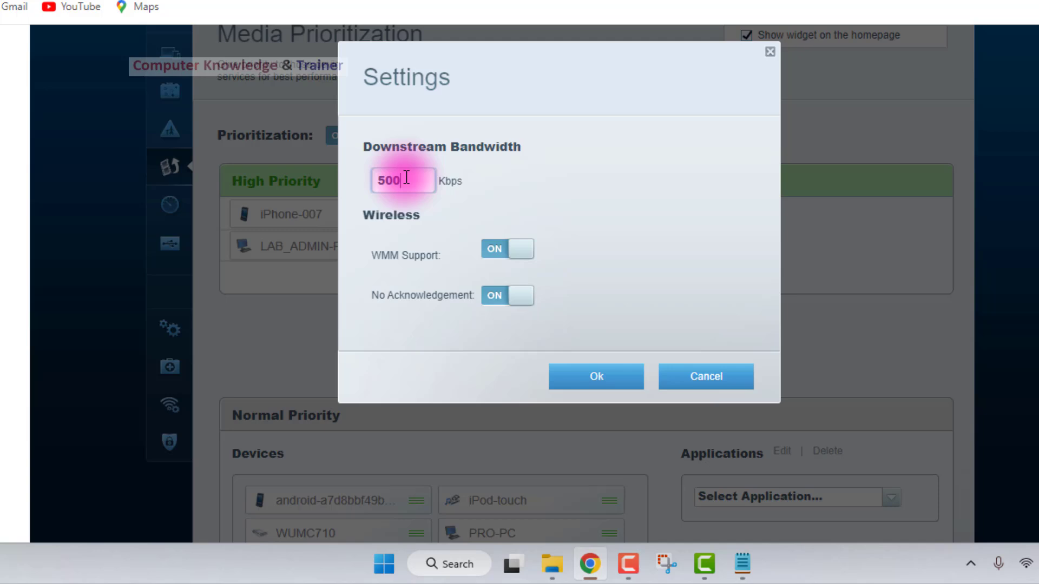
{"action": "left_click", "coordinate": [562, 378]}
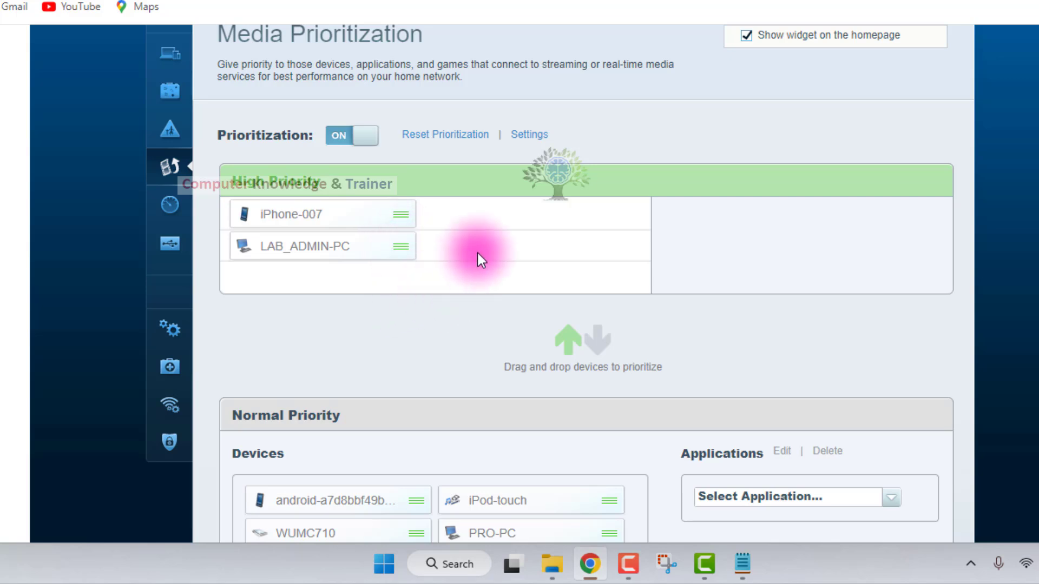
{"action": "scroll", "coordinate": [480, 258], "scroll_direction": "down", "scroll_amount": 1}
{"action": "scroll", "coordinate": [476, 251], "scroll_direction": "down", "scroll_amount": 3}
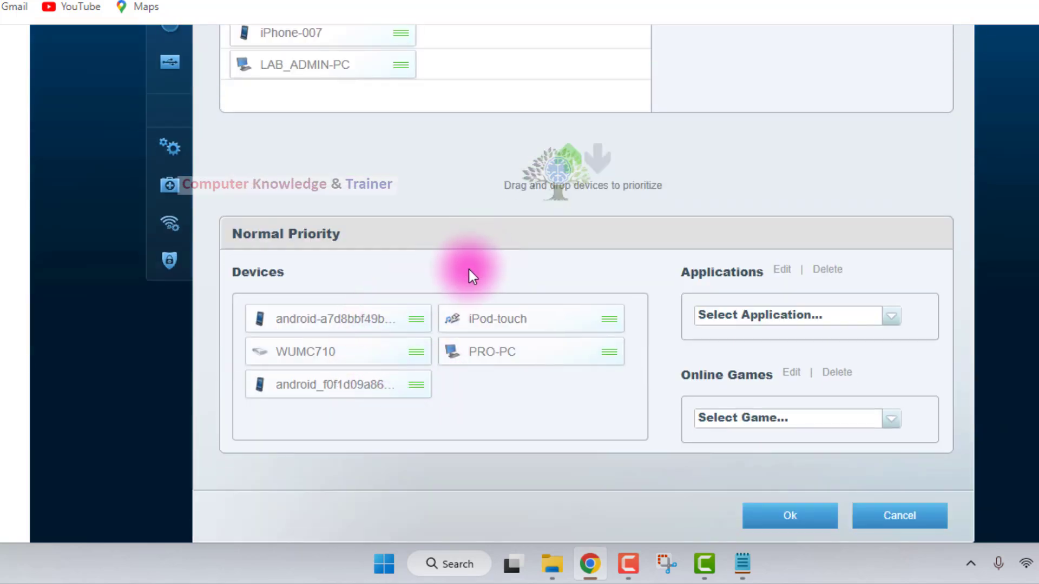
{"action": "scroll", "coordinate": [473, 282], "scroll_direction": "up", "scroll_amount": 1}
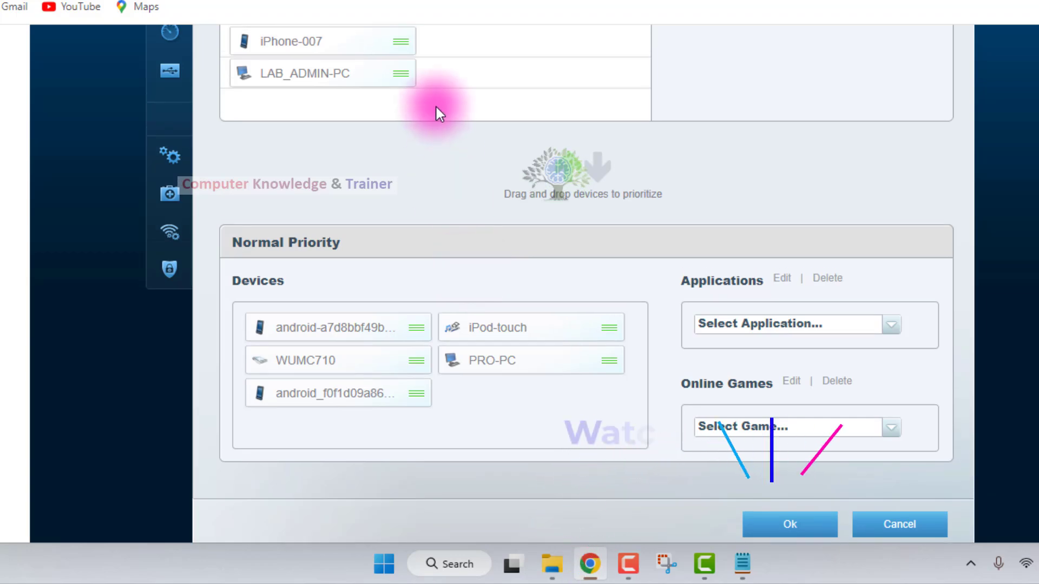
{"action": "scroll", "coordinate": [436, 107], "scroll_direction": "up", "scroll_amount": 3}
{"action": "scroll", "coordinate": [436, 107], "scroll_direction": "up", "scroll_amount": 2}
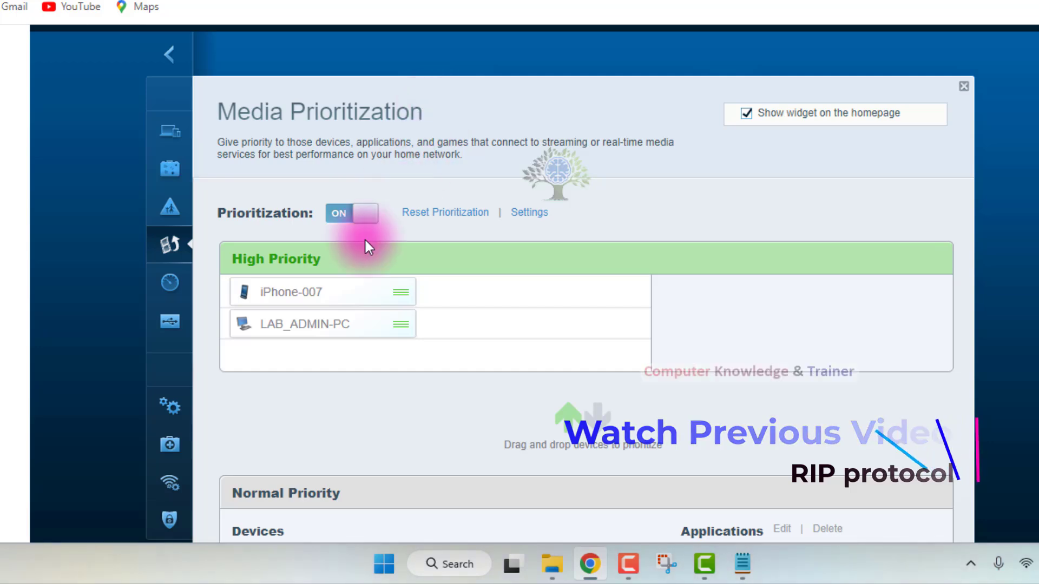
Look through the applications available under normal priority and choose Web Traffic.
{"action": "scroll", "coordinate": [355, 284], "scroll_direction": "down", "scroll_amount": 3}
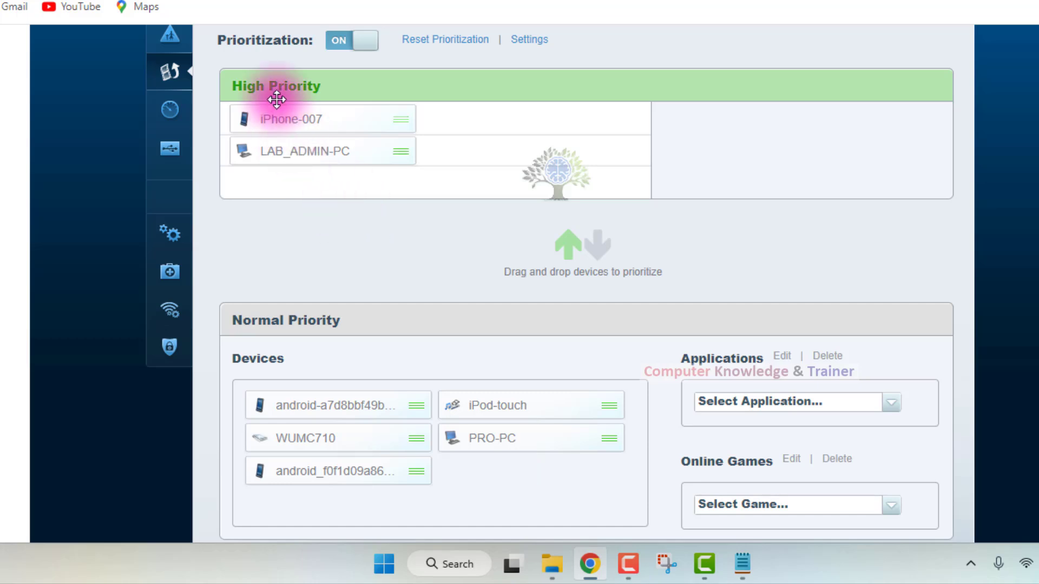
{"action": "scroll", "coordinate": [589, 174], "scroll_direction": "down", "scroll_amount": 1}
{"action": "scroll", "coordinate": [589, 174], "scroll_direction": "down", "scroll_amount": 1}
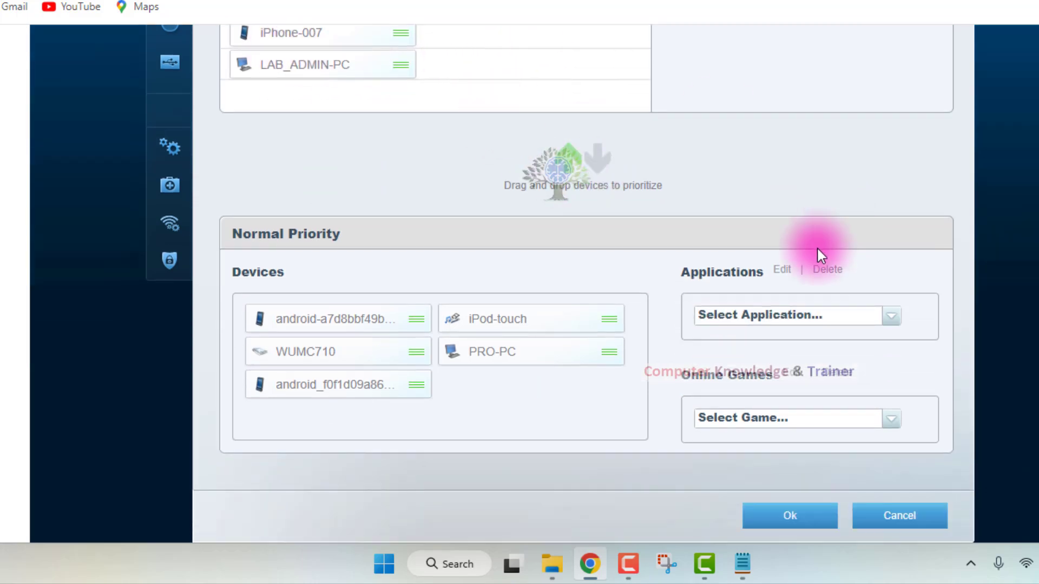
{"action": "left_click", "coordinate": [891, 317]}
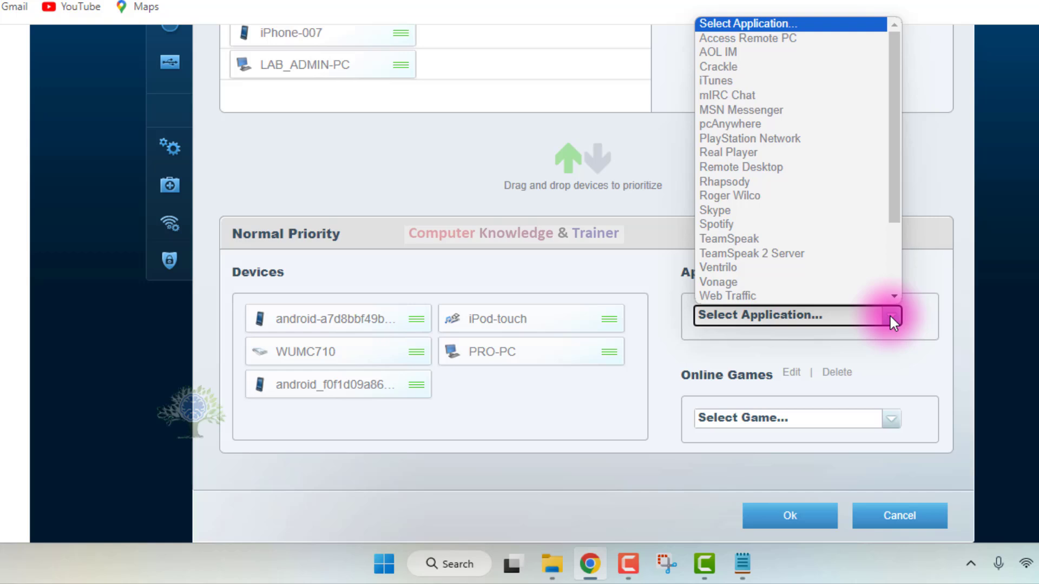
{"action": "scroll", "coordinate": [805, 208], "scroll_direction": "down", "scroll_amount": 3}
{"action": "scroll", "coordinate": [805, 207], "scroll_direction": "up", "scroll_amount": 3}
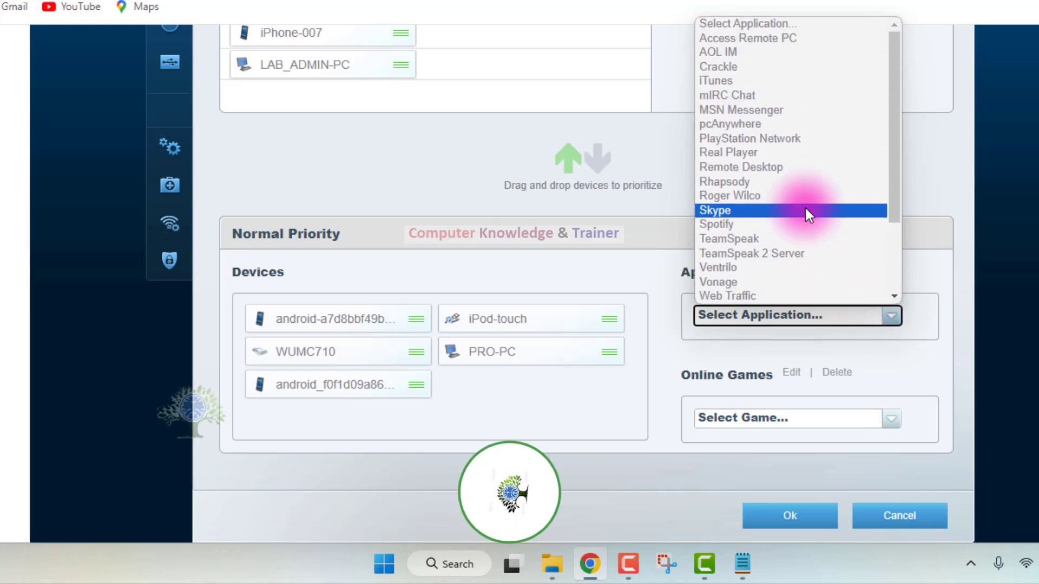
{"action": "scroll", "coordinate": [806, 211], "scroll_direction": "down", "scroll_amount": 3}
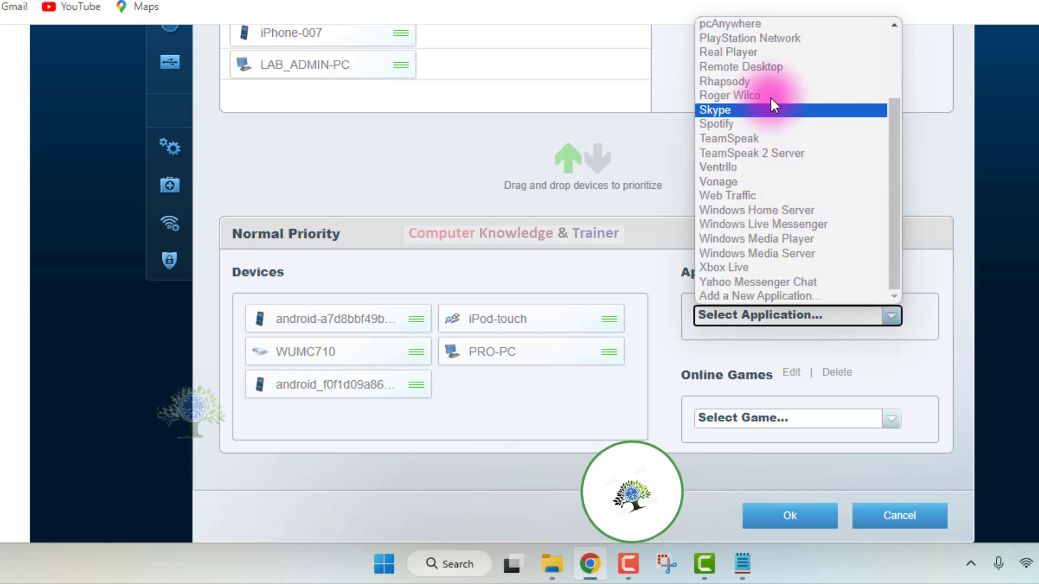
{"action": "left_click", "coordinate": [759, 197]}
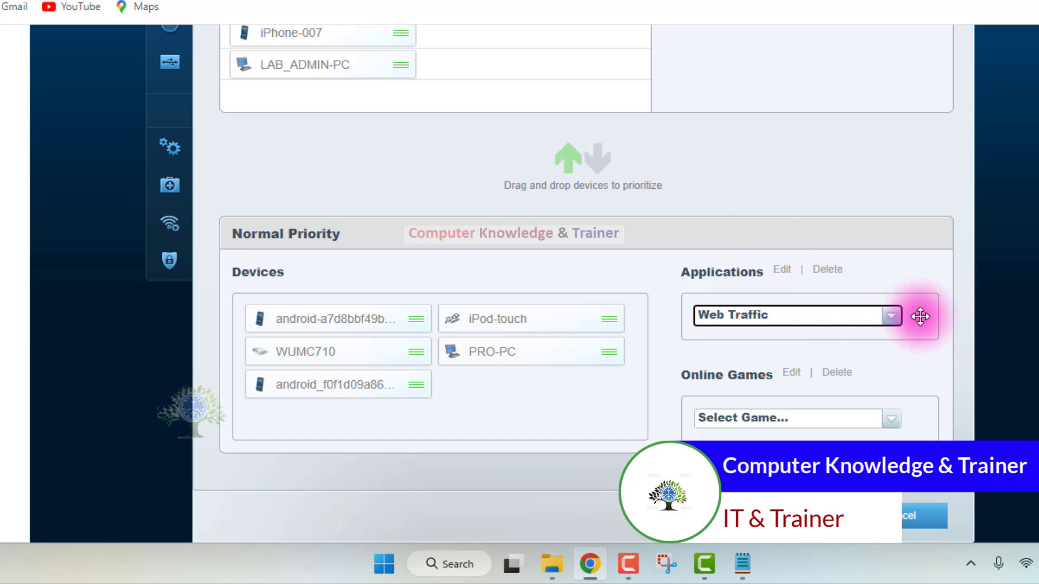
Try the edit options for applications and online games, and look through the list of games without choosing one.
{"action": "scroll", "coordinate": [873, 285], "scroll_direction": "down", "scroll_amount": 2}
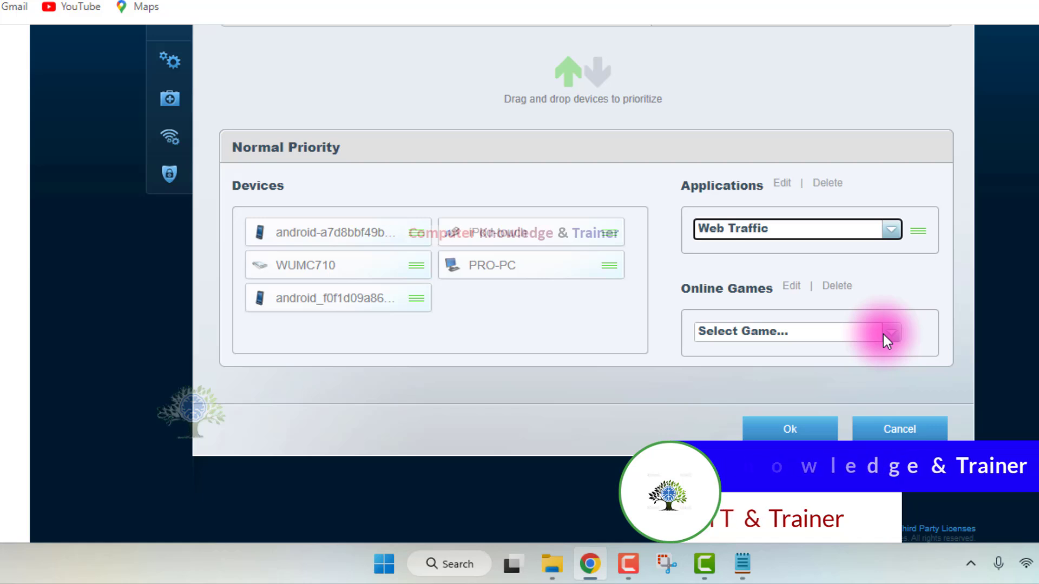
{"action": "left_click", "coordinate": [784, 182]}
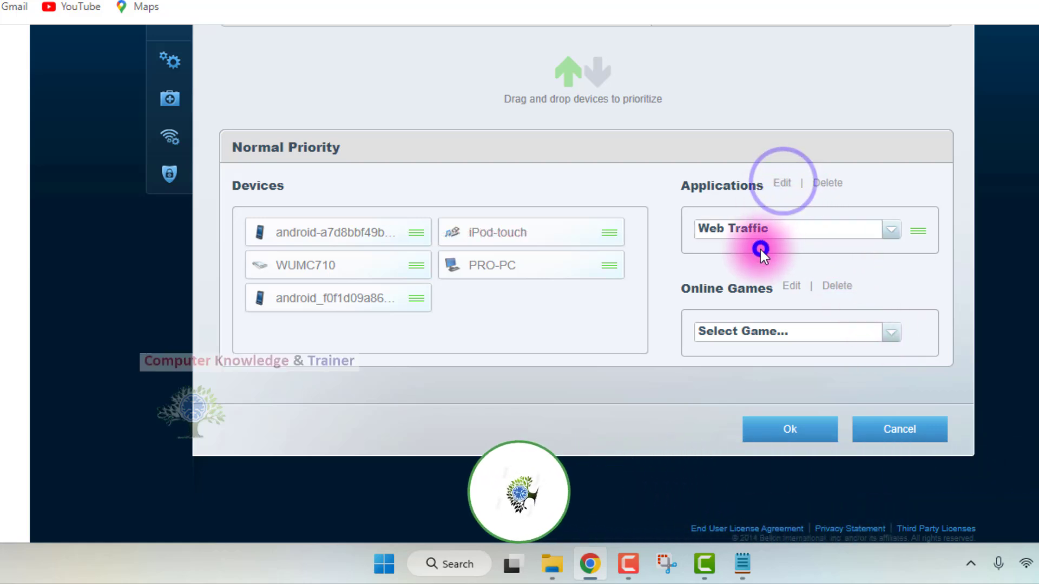
{"action": "left_click", "coordinate": [802, 229]}
{"action": "left_click", "coordinate": [802, 229]}
{"action": "left_click", "coordinate": [791, 287]}
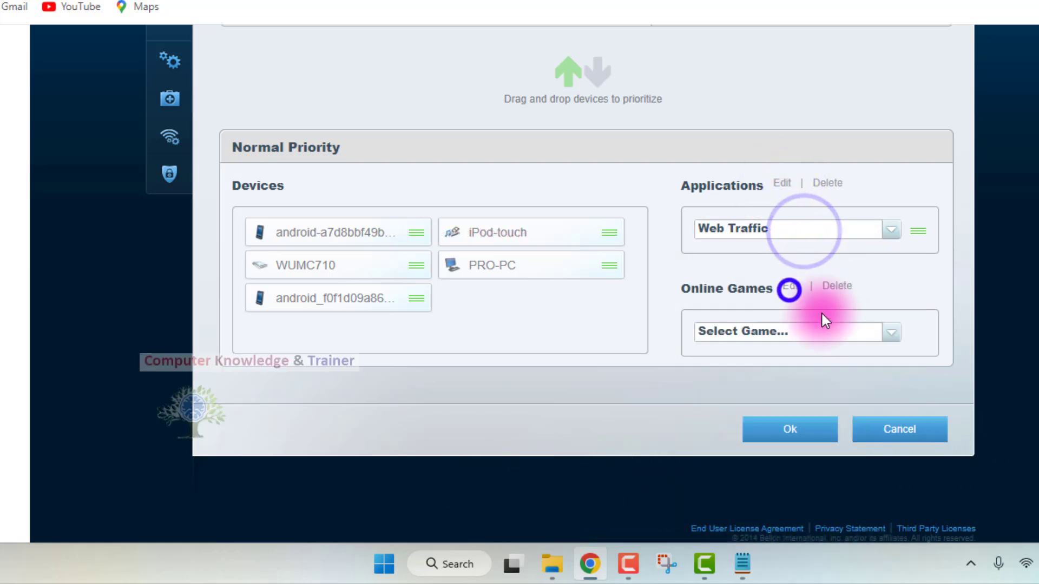
{"action": "left_click", "coordinate": [888, 332]}
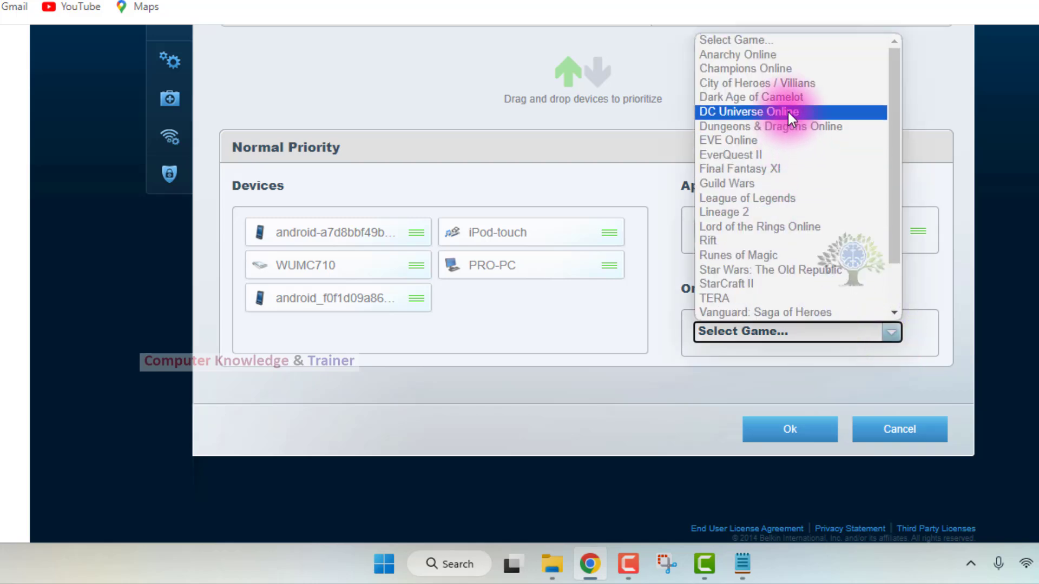
{"action": "scroll", "coordinate": [776, 223], "scroll_direction": "down", "scroll_amount": 2}
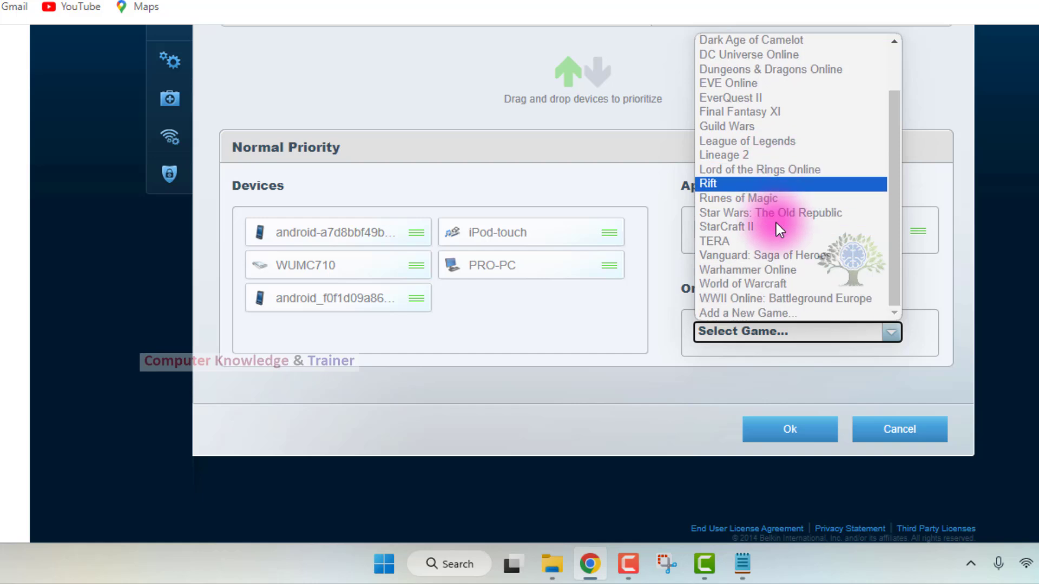
{"action": "left_click", "coordinate": [686, 425]}
{"action": "scroll", "coordinate": [690, 333], "scroll_direction": "up", "scroll_amount": 3}
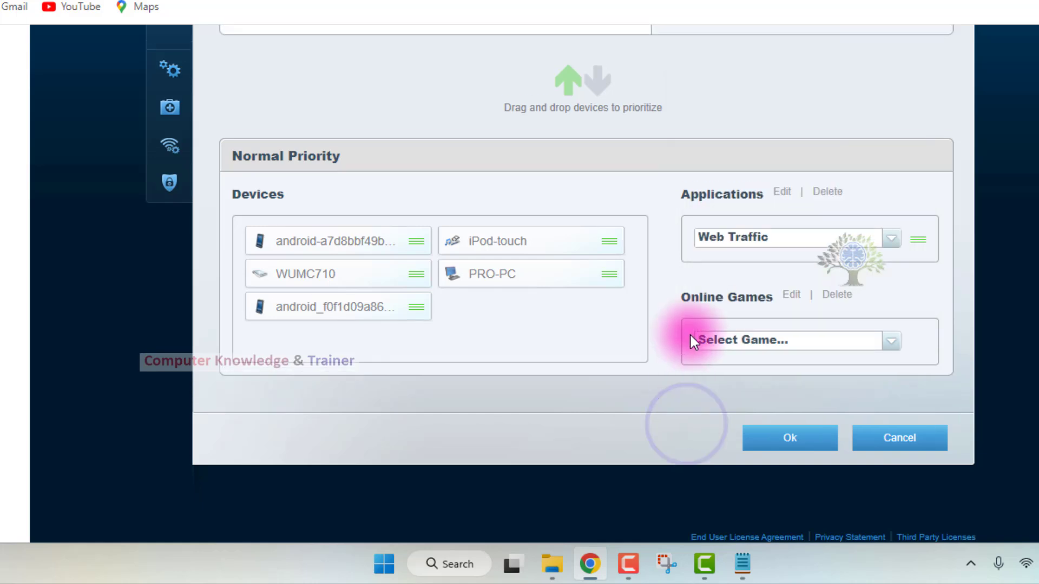
{"action": "scroll", "coordinate": [758, 325], "scroll_direction": "down", "scroll_amount": 1}
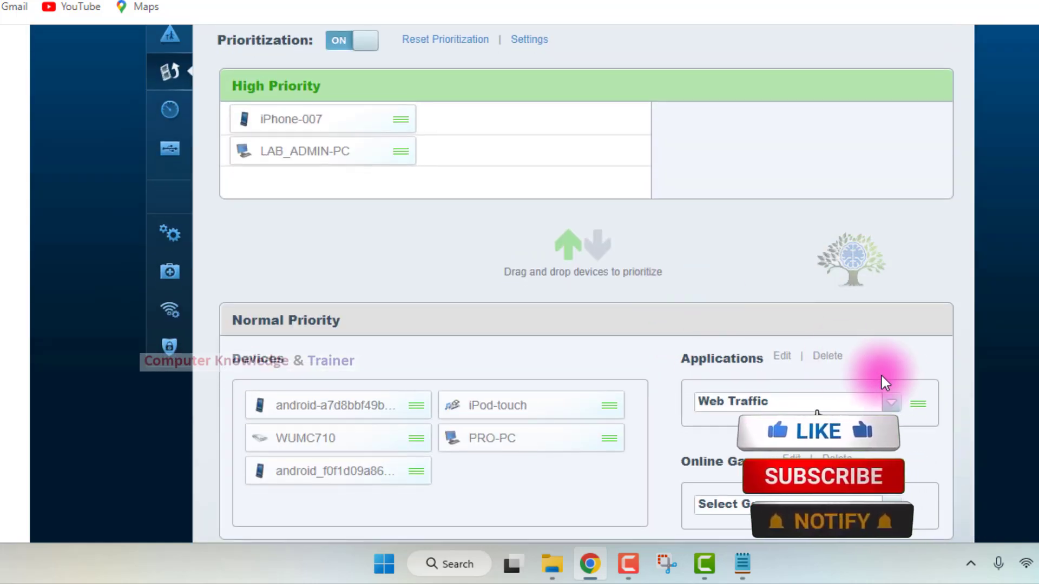
Try to move Web Traffic from normal to high priority, and try the delete options for online games and applications.
{"action": "left_click_drag", "start_coordinate": [909, 404], "coordinate": [615, 121]}
{"action": "left_click_drag", "start_coordinate": [918, 402], "coordinate": [871, 327]}
{"action": "scroll", "coordinate": [871, 336], "scroll_direction": "down", "scroll_amount": 1}
{"action": "left_click", "coordinate": [842, 366]}
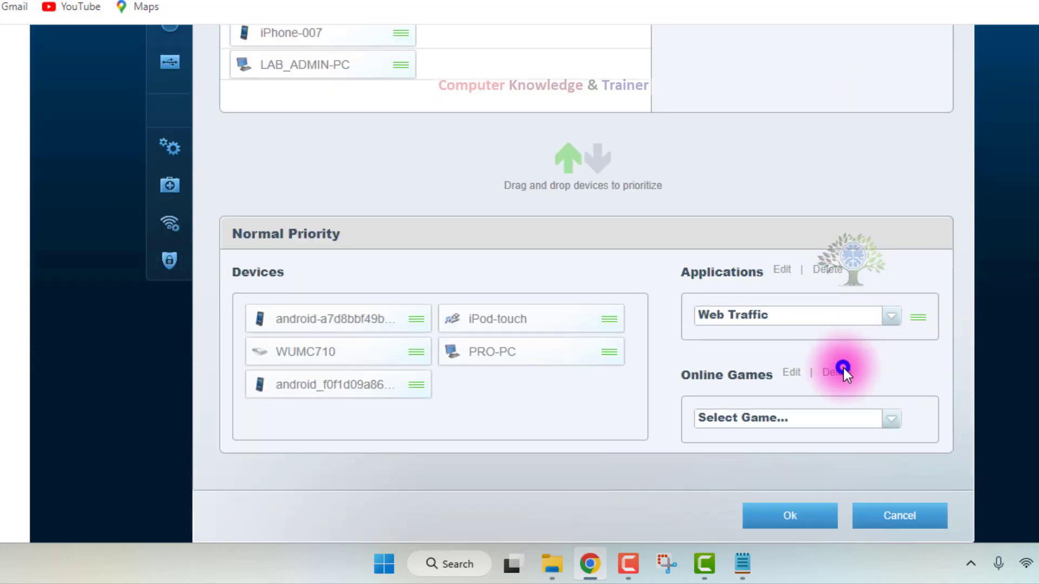
{"action": "left_click", "coordinate": [827, 256]}
{"action": "left_click", "coordinate": [826, 279]}
{"action": "scroll", "coordinate": [844, 379], "scroll_direction": "down", "scroll_amount": 1}
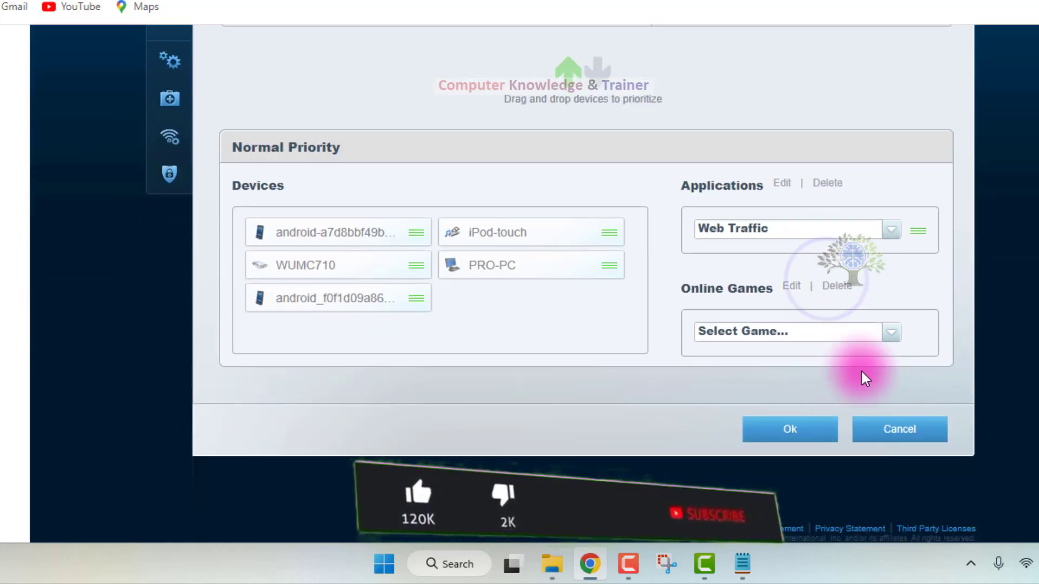
Choose Rift as the online game under normal priority and try to move it to high priority.
{"action": "left_click", "coordinate": [885, 331]}
{"action": "left_click", "coordinate": [805, 238]}
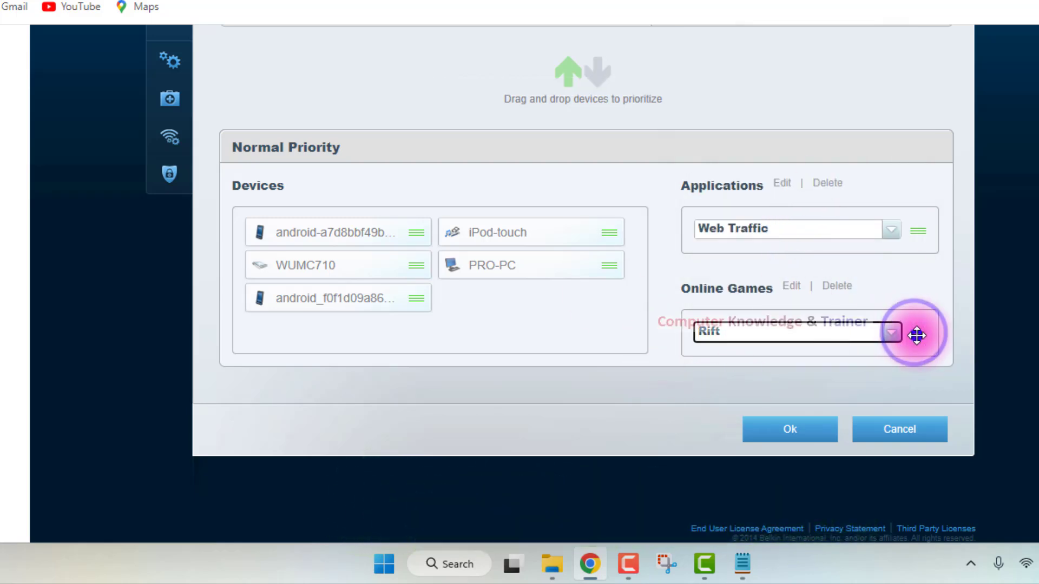
{"action": "left_click_drag", "start_coordinate": [913, 333], "coordinate": [492, 229]}
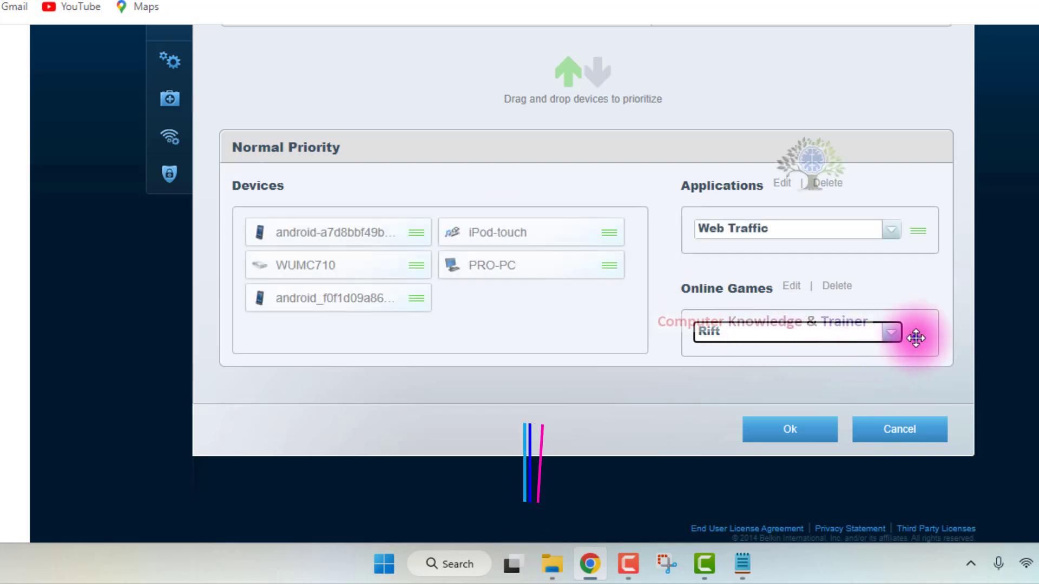
{"action": "mouse_move", "coordinate": [916, 337]}
{"action": "left_mouse_down"}
{"action": "mouse_move", "coordinate": [622, 292]}
{"action": "mouse_move", "coordinate": [830, 348]}
{"action": "mouse_move", "coordinate": [909, 332]}
{"action": "left_mouse_up"}
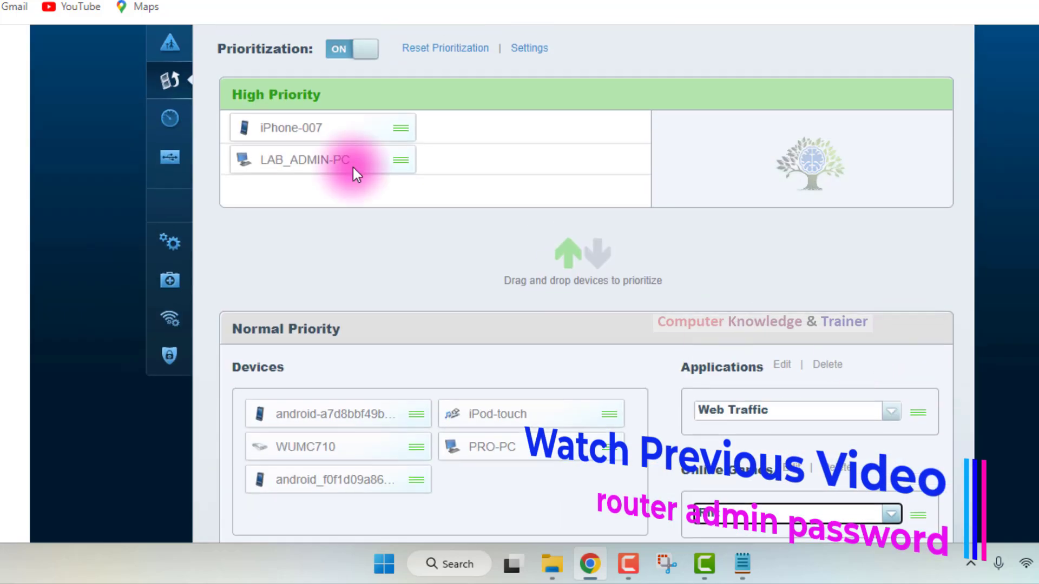
Reopen and close the prioritization settings, turn prioritization off, and leave Media Prioritization without saving.
{"action": "left_click", "coordinate": [528, 54]}
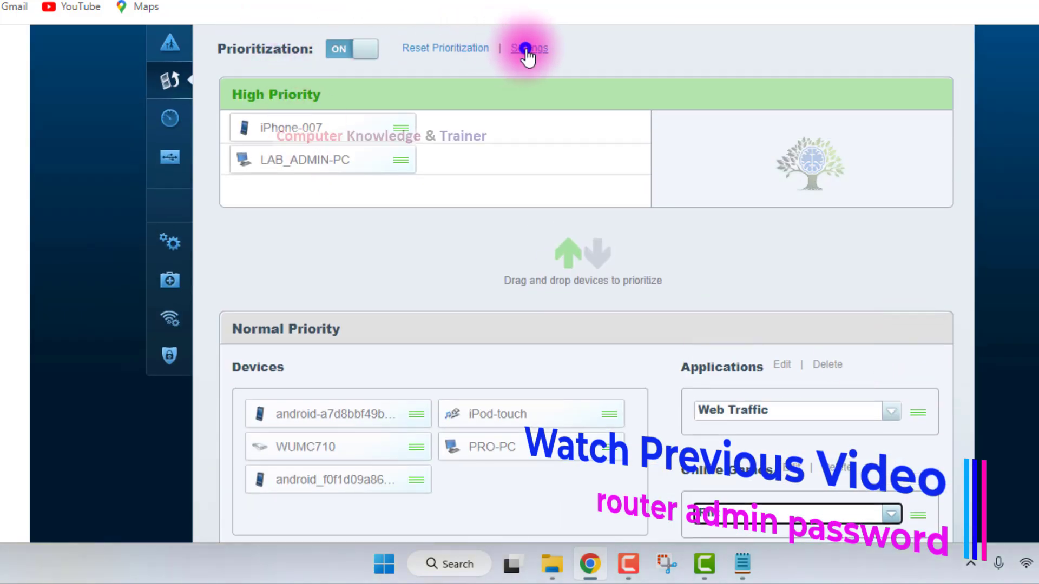
{"action": "left_click", "coordinate": [684, 282]}
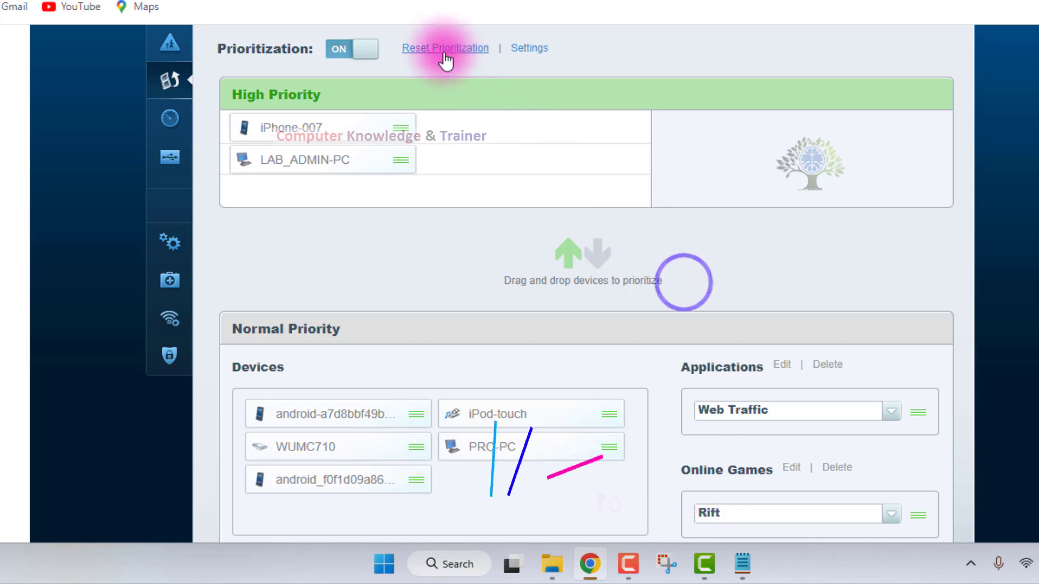
{"action": "left_click", "coordinate": [337, 52]}
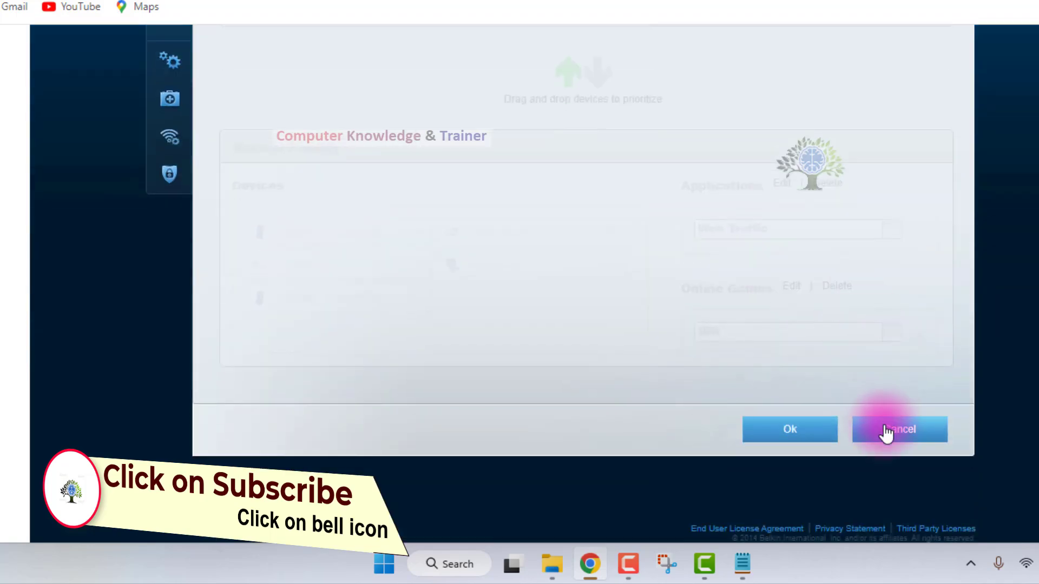
{"action": "left_click", "coordinate": [884, 429]}
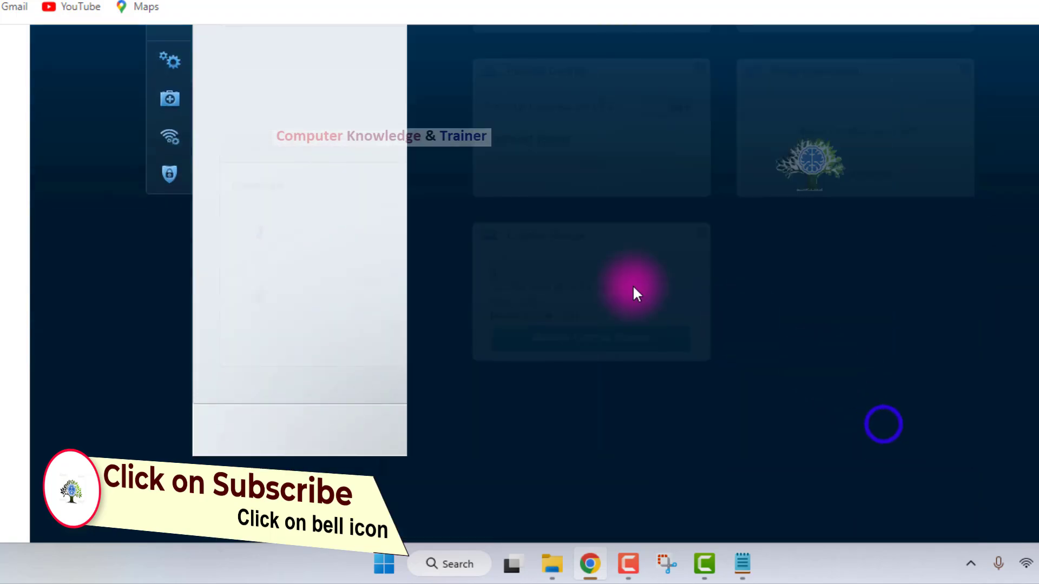
Open the Speed Test tool, check its content, and close it.
{"action": "scroll", "coordinate": [239, 200], "scroll_direction": "up", "scroll_amount": 3}
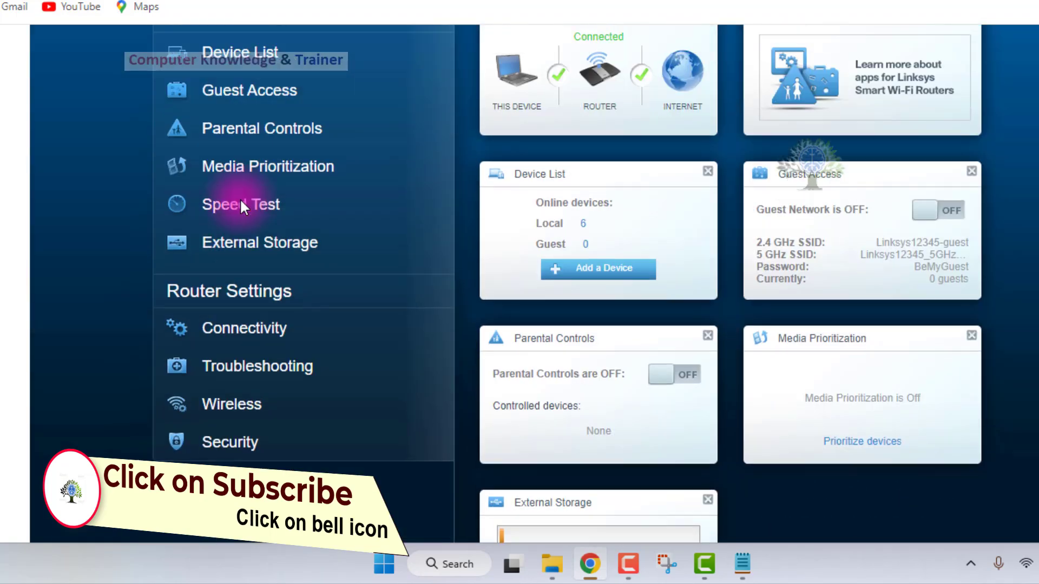
{"action": "left_click", "coordinate": [275, 205]}
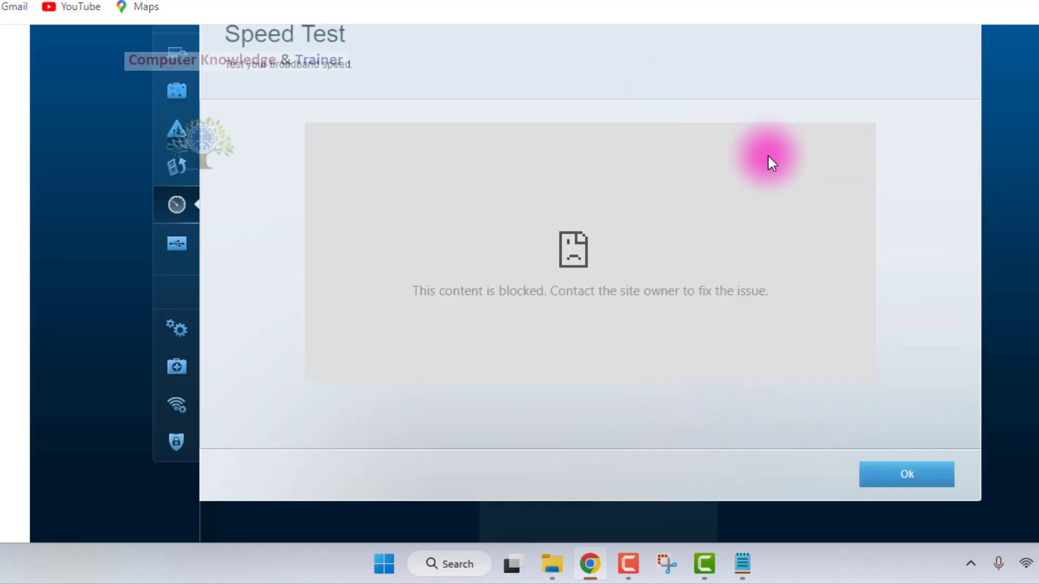
{"action": "left_click", "coordinate": [732, 268]}
{"action": "left_click", "coordinate": [836, 423]}
{"action": "left_click", "coordinate": [869, 463]}
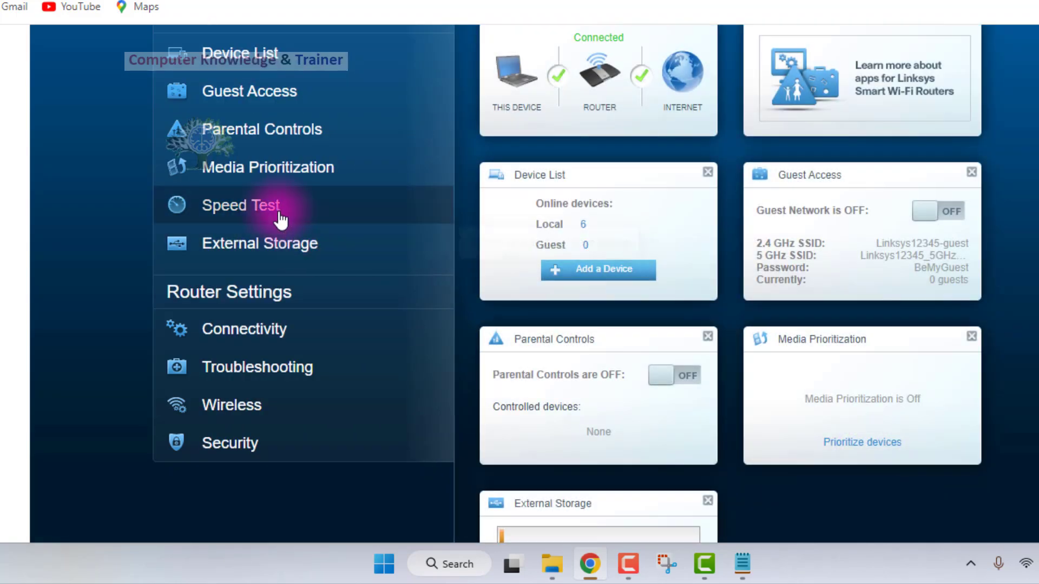
Open the External Storage page.
{"action": "left_click", "coordinate": [272, 242]}
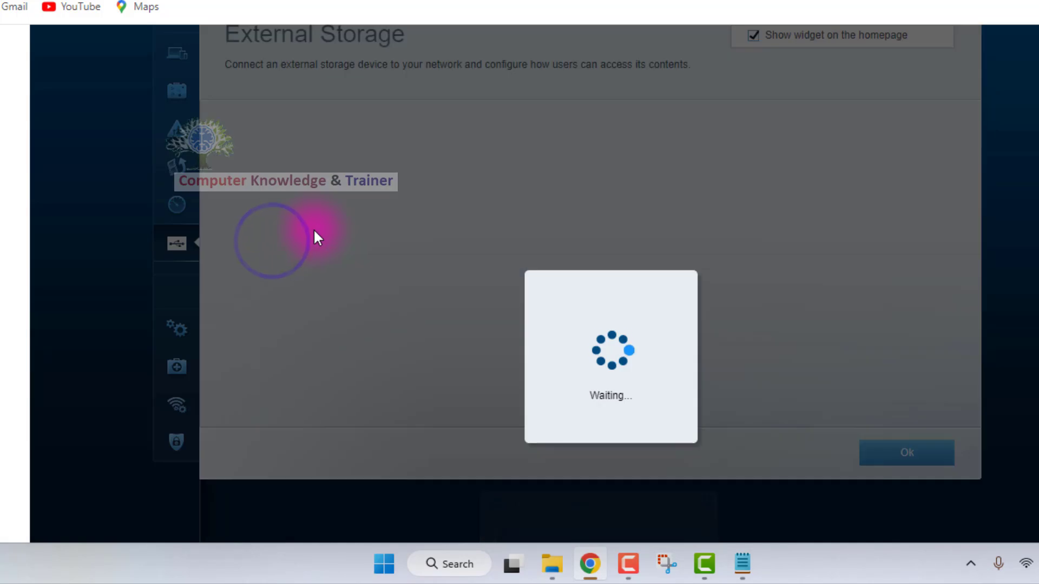
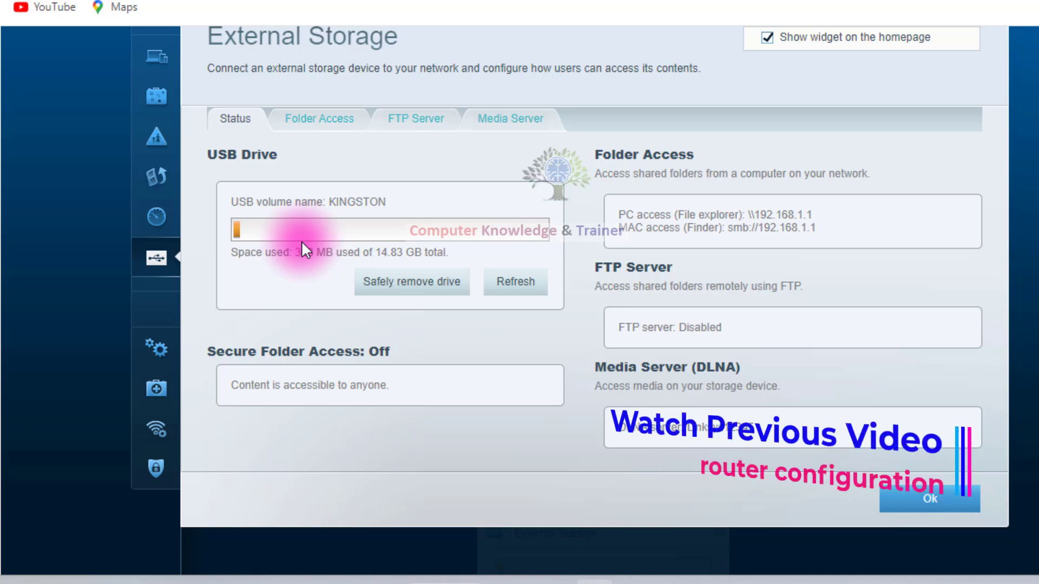
Turn on the FTP server for the external storage and check the available encoding options.
{"action": "left_click", "coordinate": [692, 320]}
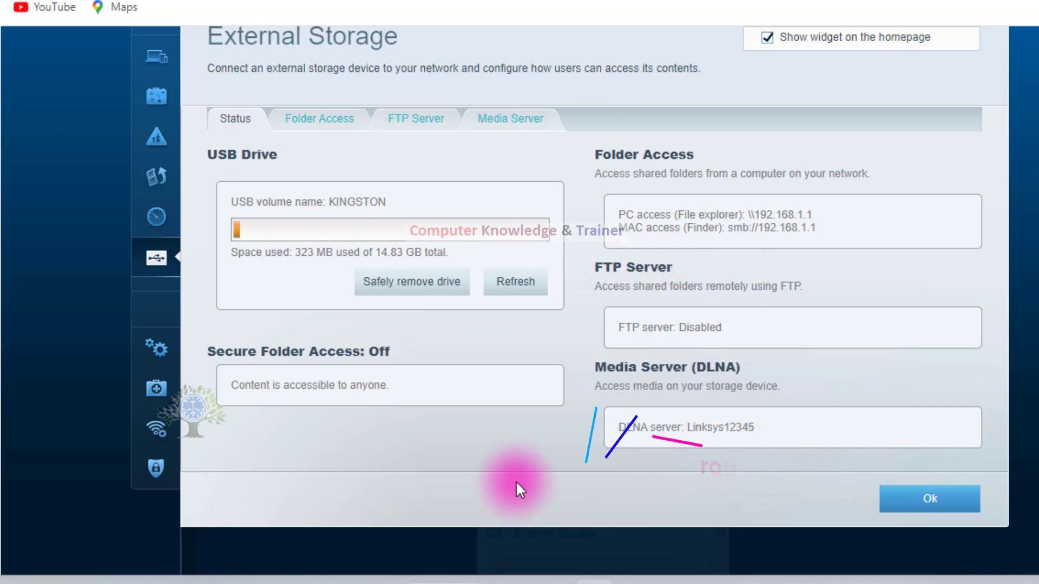
{"action": "left_click", "coordinate": [677, 331]}
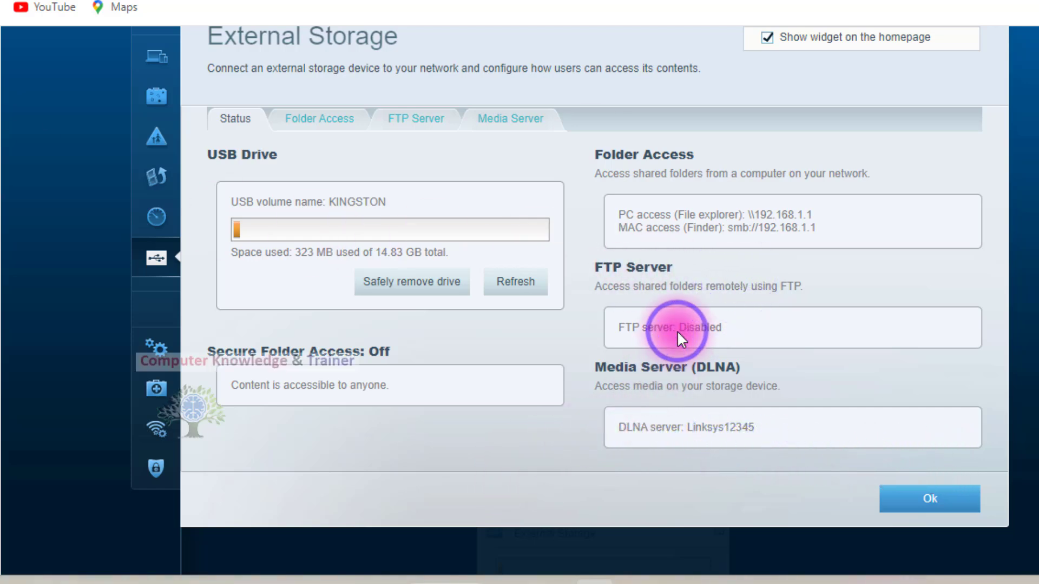
{"action": "left_click", "coordinate": [425, 117]}
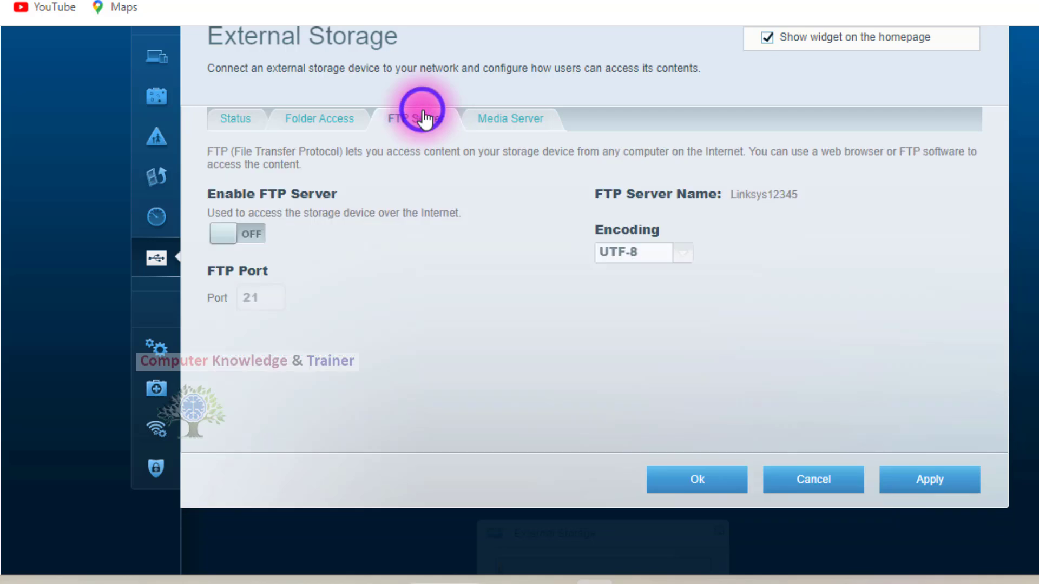
{"action": "left_click", "coordinate": [249, 238]}
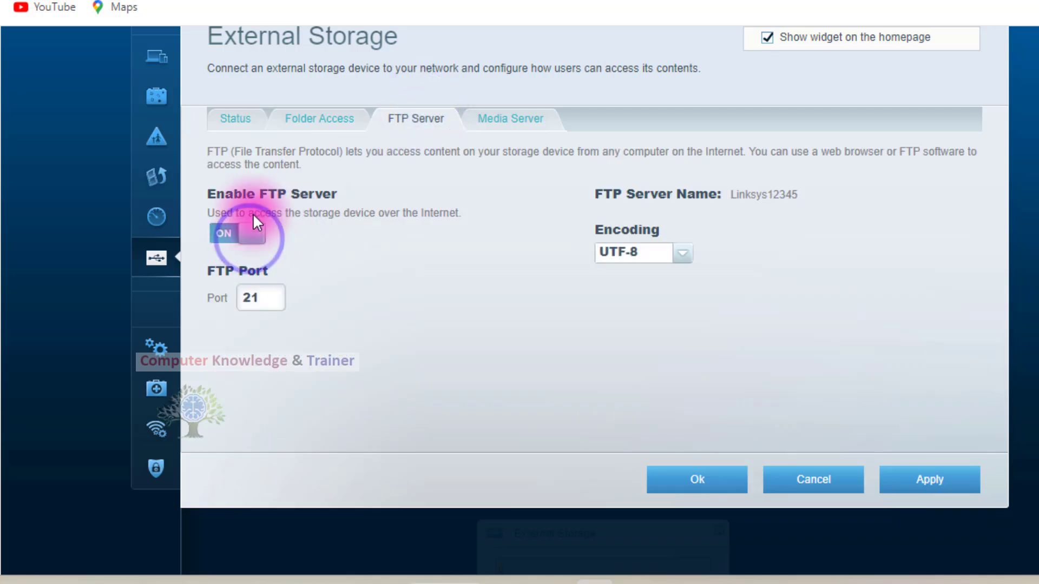
{"action": "left_click", "coordinate": [684, 254]}
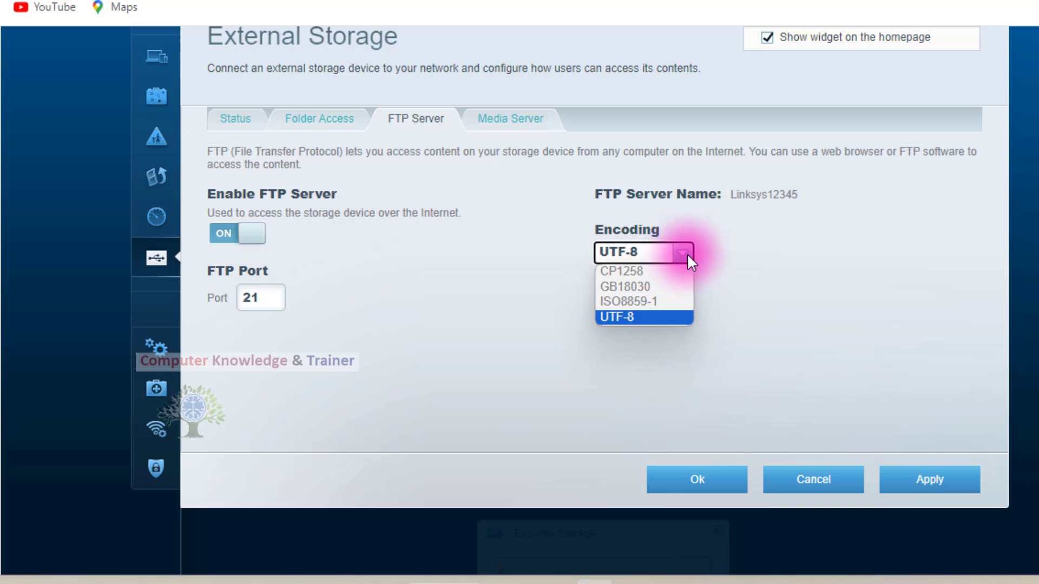
{"action": "left_click", "coordinate": [687, 254]}
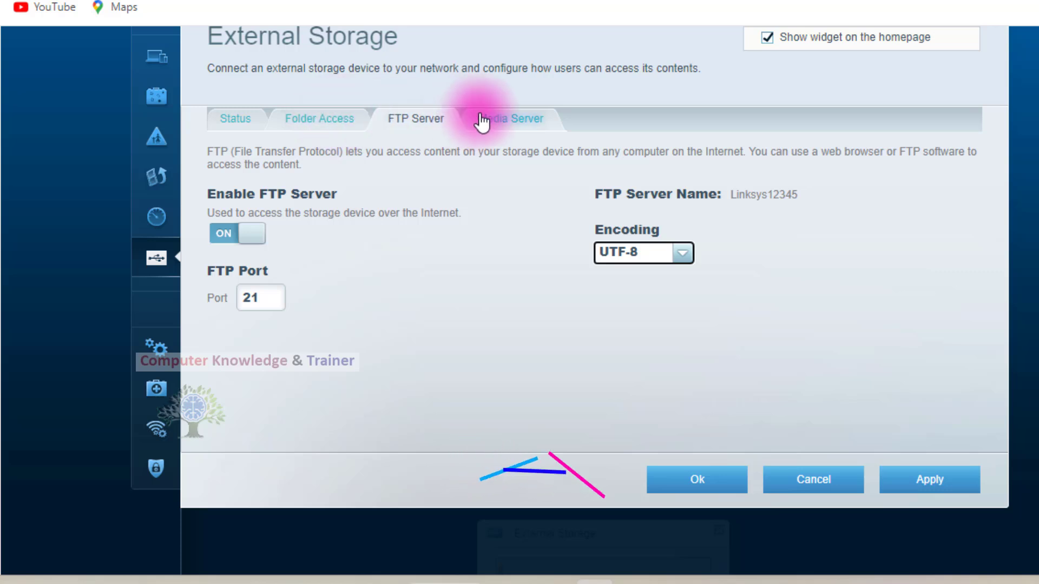
Return to the external storage status page, discarding the unsaved FTP server changes.
{"action": "left_click", "coordinate": [296, 127]}
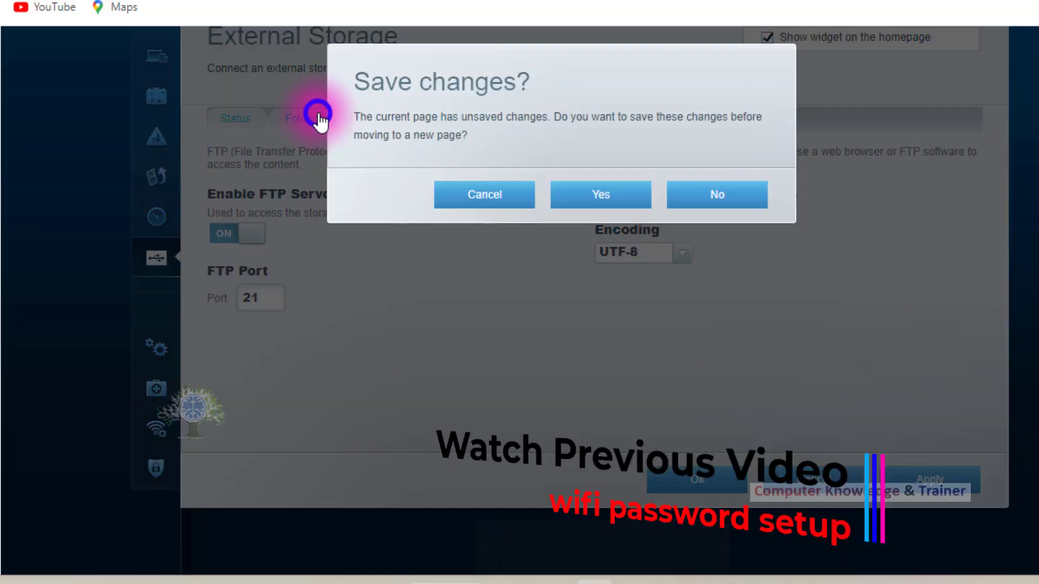
{"action": "left_click", "coordinate": [504, 196]}
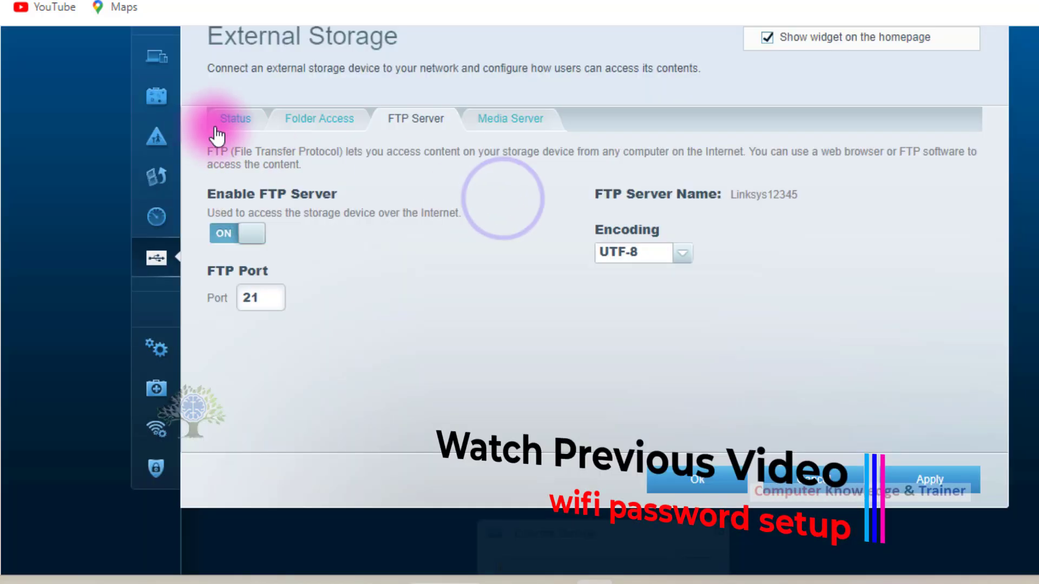
{"action": "left_click", "coordinate": [245, 119]}
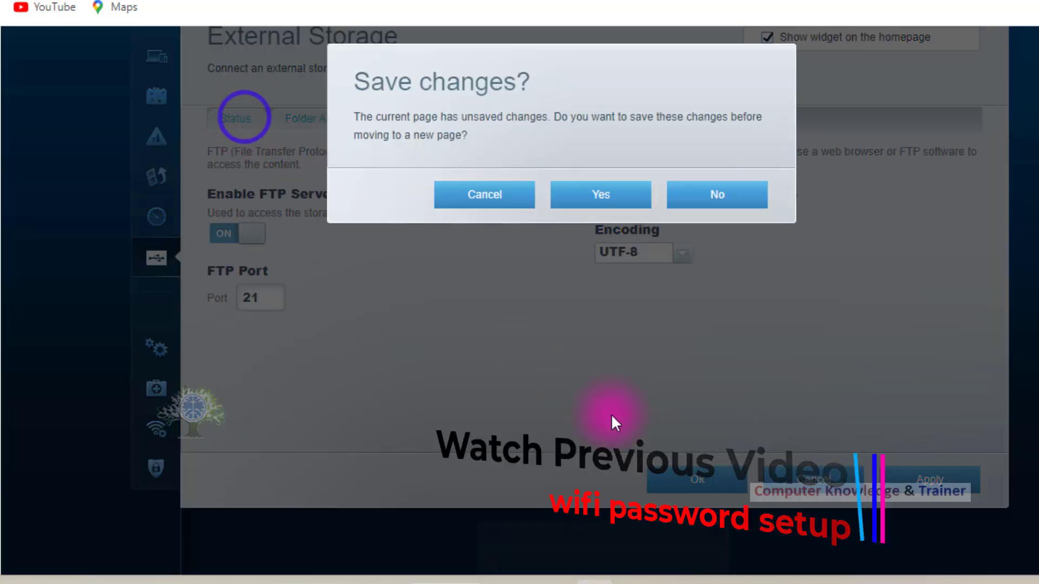
{"action": "left_click", "coordinate": [506, 198]}
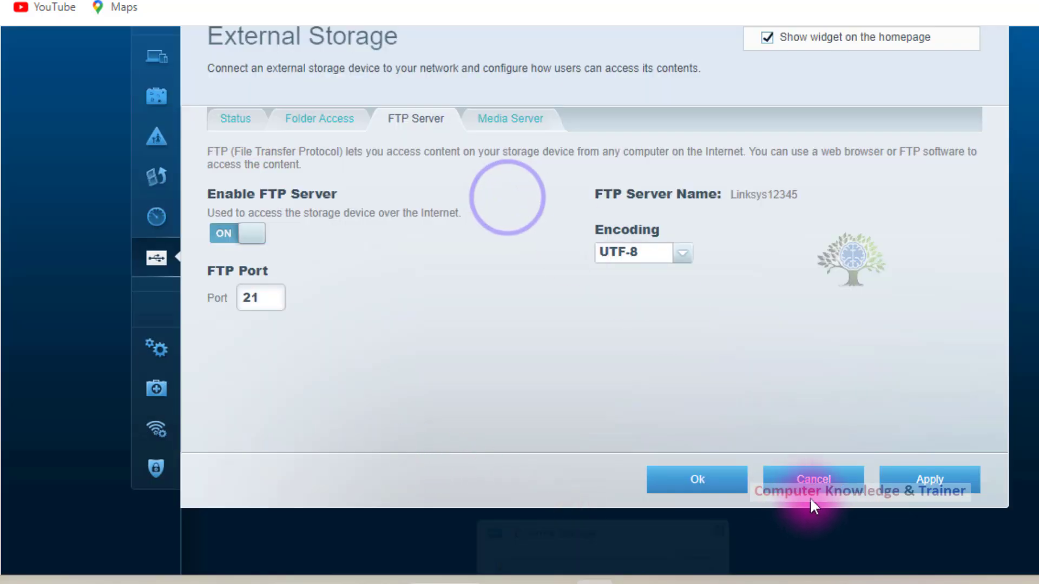
{"action": "left_click", "coordinate": [240, 120]}
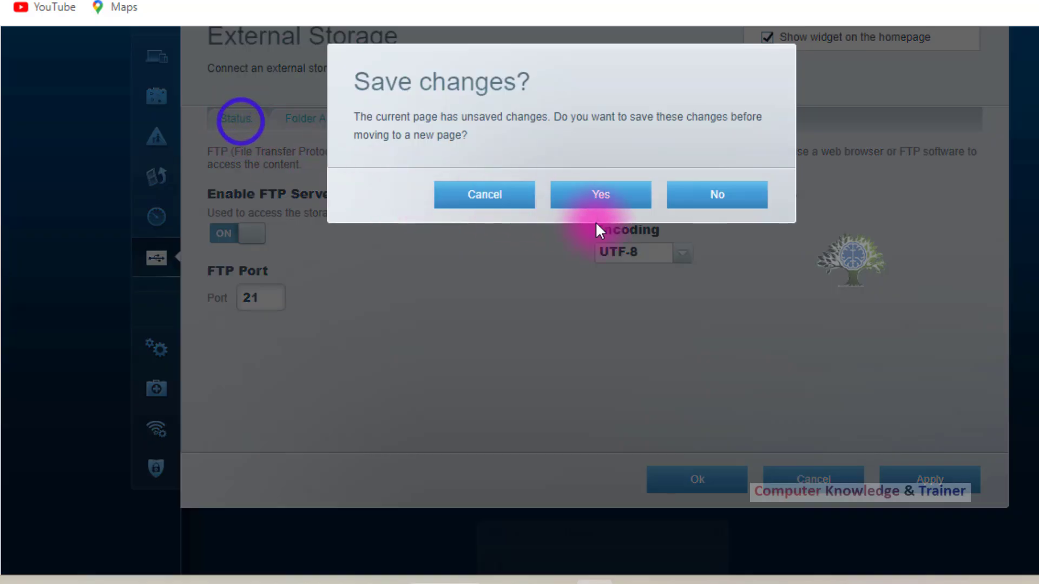
{"action": "left_click", "coordinate": [697, 193]}
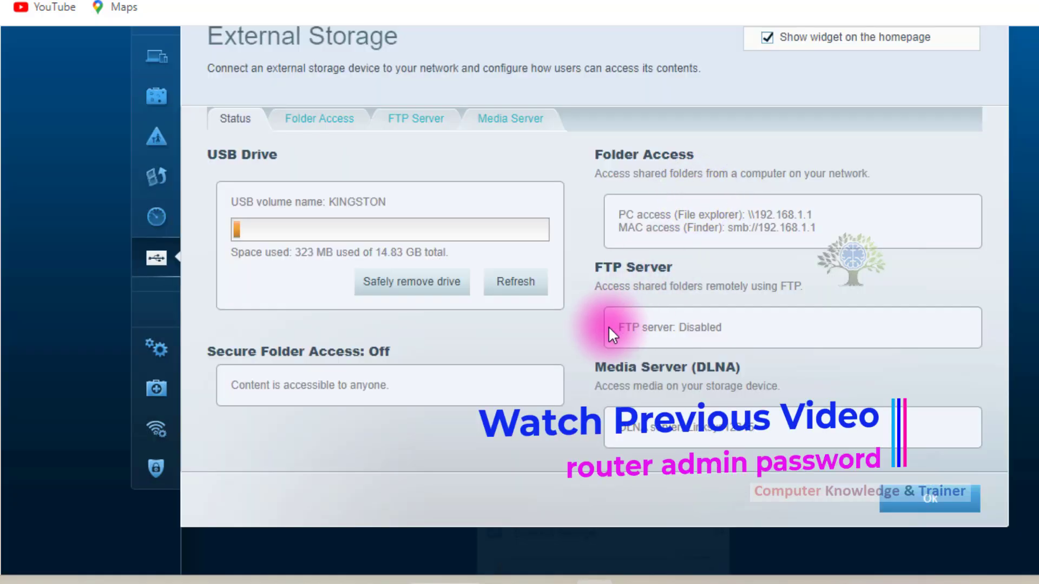
Examine the USB drive usage, folder access addresses, FTP server status and DLNA media server name on the status page.
{"action": "scroll", "coordinate": [252, 378], "scroll_direction": "up", "scroll_amount": 4}
{"action": "scroll", "coordinate": [252, 374], "scroll_direction": "down", "scroll_amount": 2}
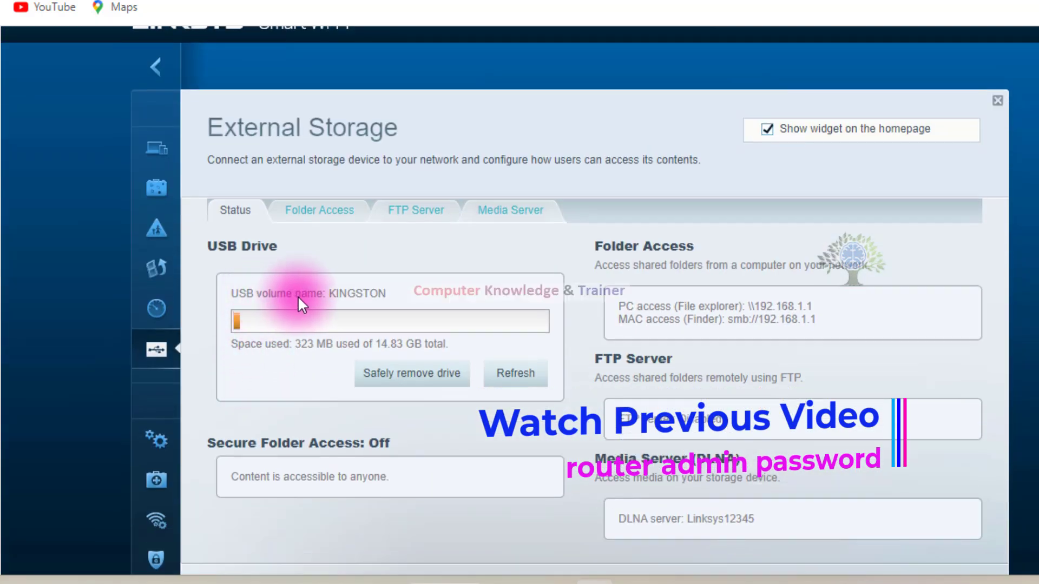
{"action": "left_click", "coordinate": [394, 294]}
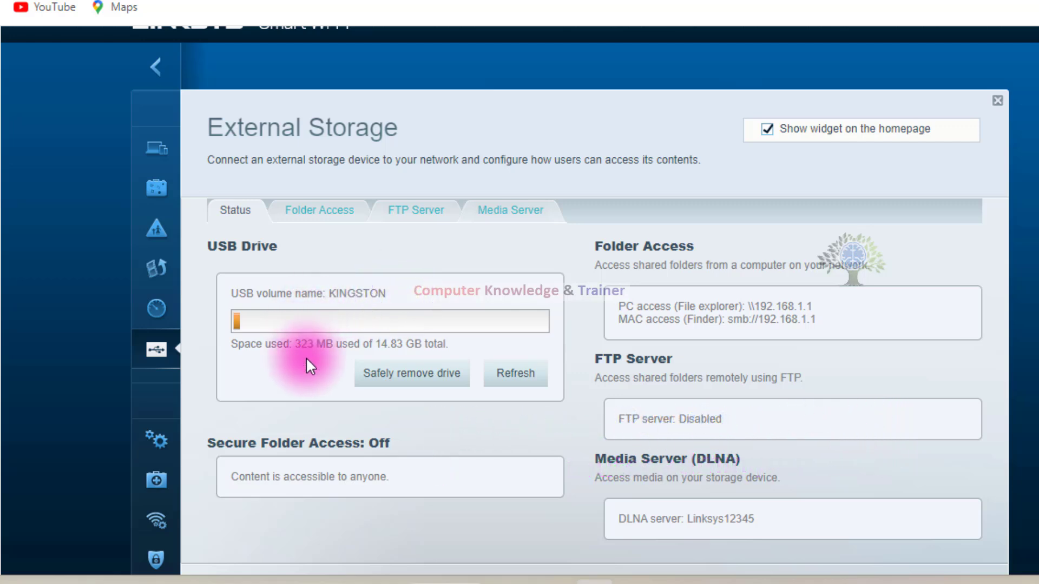
{"action": "scroll", "coordinate": [307, 358], "scroll_direction": "down", "scroll_amount": 2}
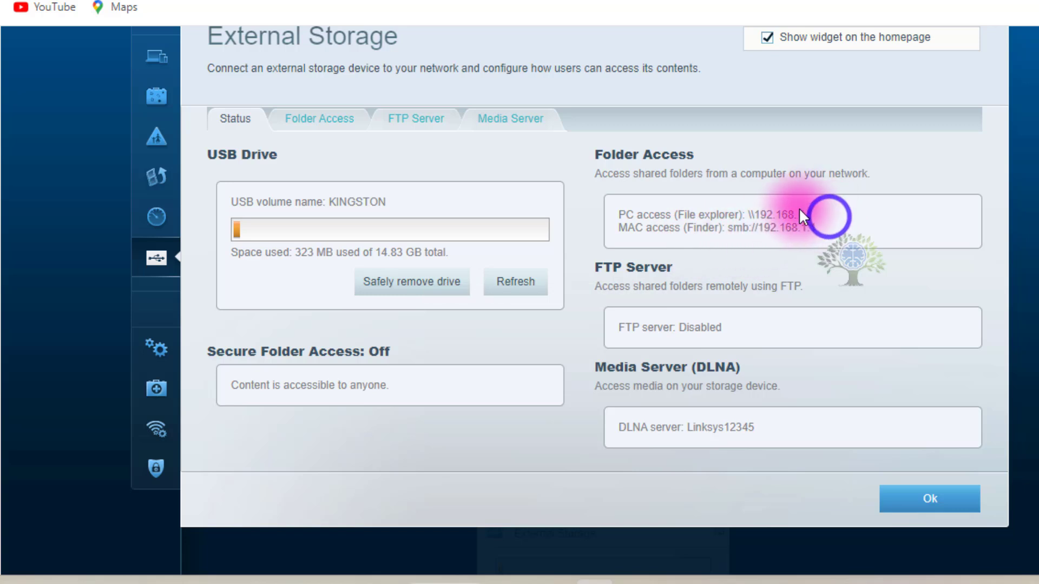
{"action": "left_click", "coordinate": [747, 216]}
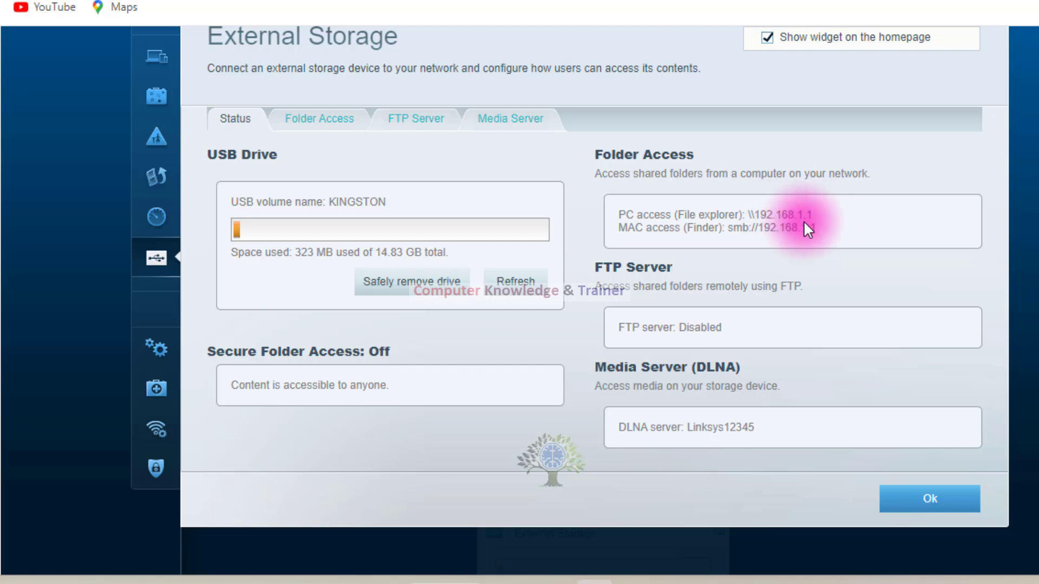
{"action": "scroll", "coordinate": [415, 346], "scroll_direction": "up", "scroll_amount": 5}
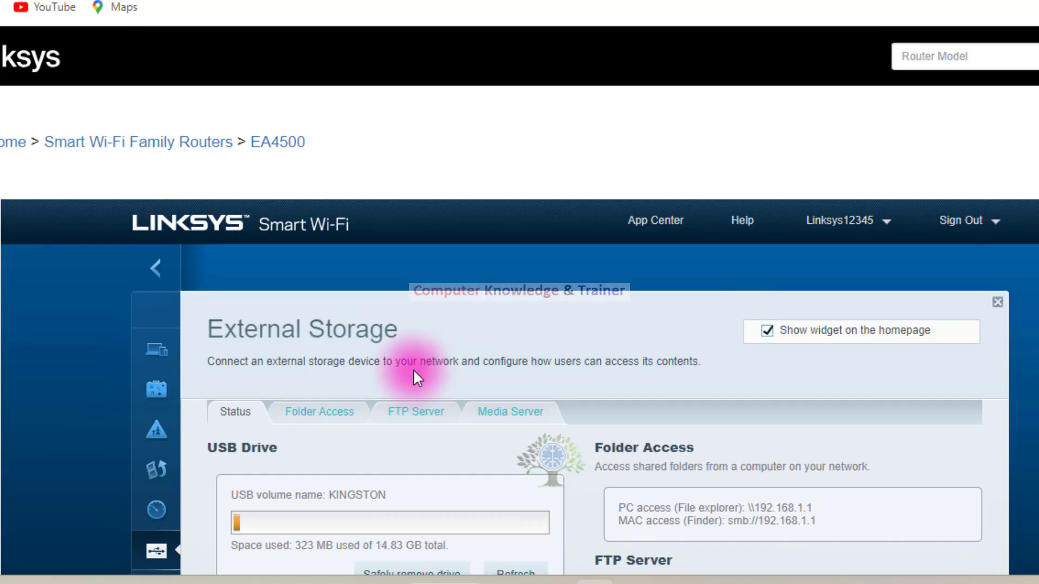
{"action": "scroll", "coordinate": [420, 341], "scroll_direction": "down", "scroll_amount": 3}
{"action": "scroll", "coordinate": [421, 344], "scroll_direction": "down", "scroll_amount": 3}
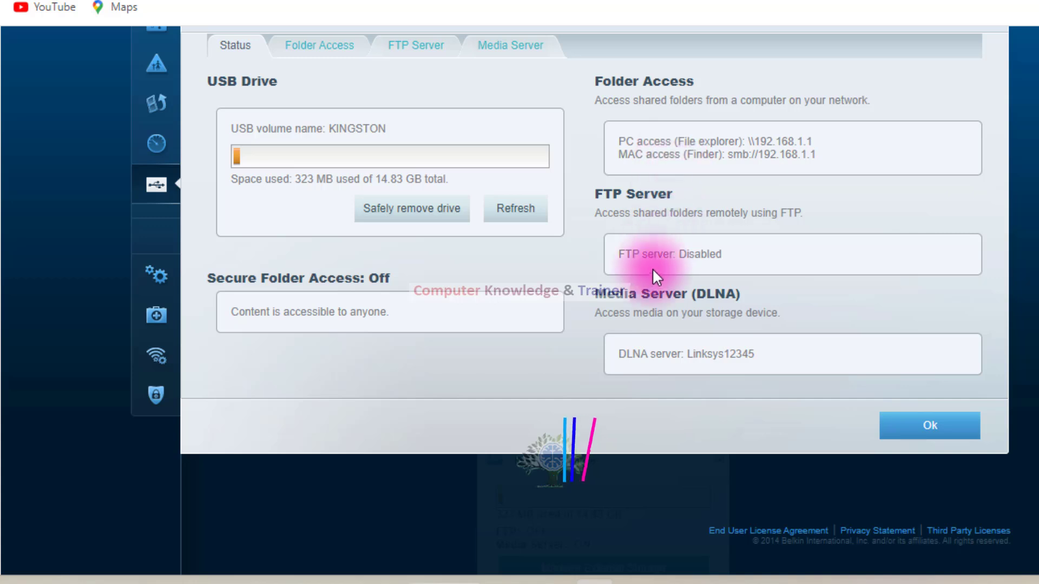
{"action": "scroll", "coordinate": [651, 271], "scroll_direction": "down", "scroll_amount": 2}
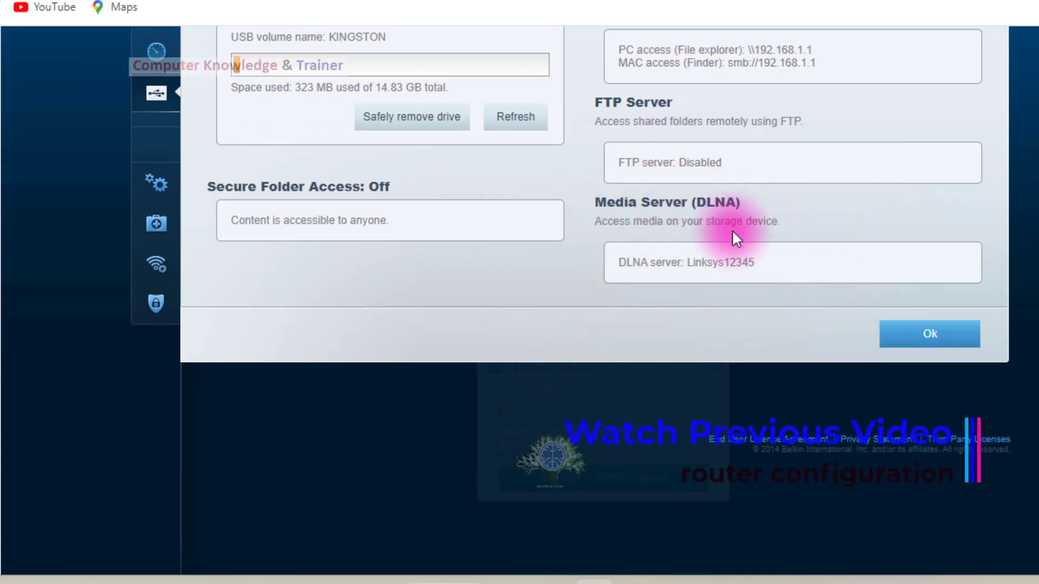
{"action": "left_click", "coordinate": [769, 264]}
{"action": "scroll", "coordinate": [675, 259], "scroll_direction": "up", "scroll_amount": 2}
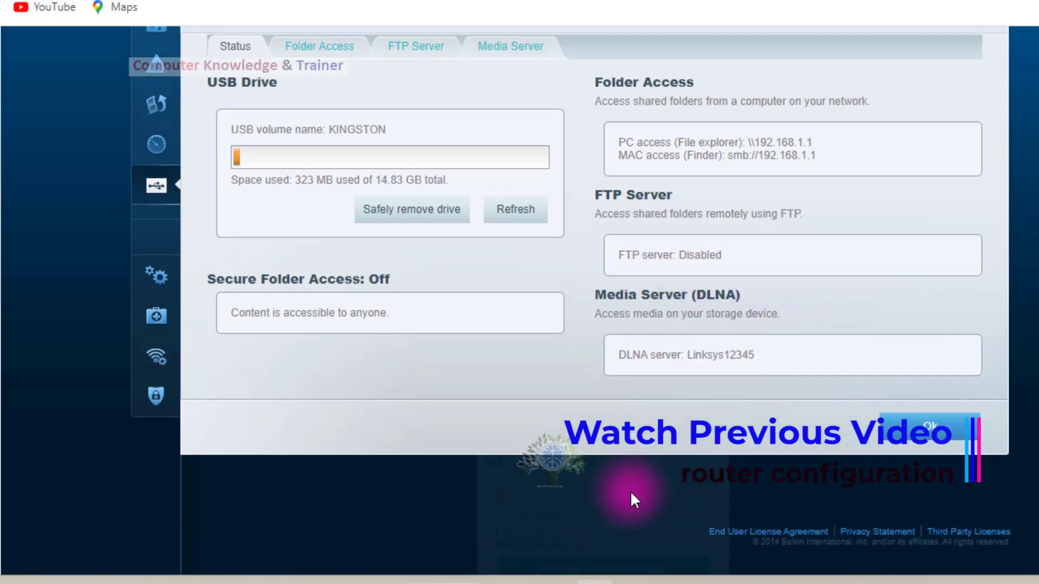
{"action": "scroll", "coordinate": [631, 491], "scroll_direction": "up", "scroll_amount": 4}
Turn on Secure Folder Access and review the authorized users and their permissions.
{"action": "left_click", "coordinate": [307, 231]}
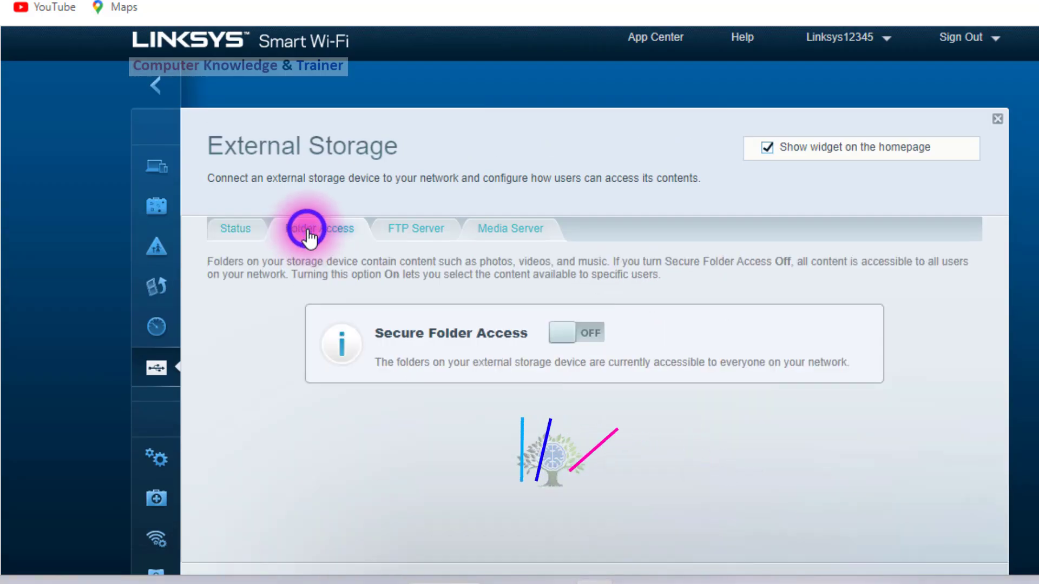
{"action": "left_click", "coordinate": [582, 332]}
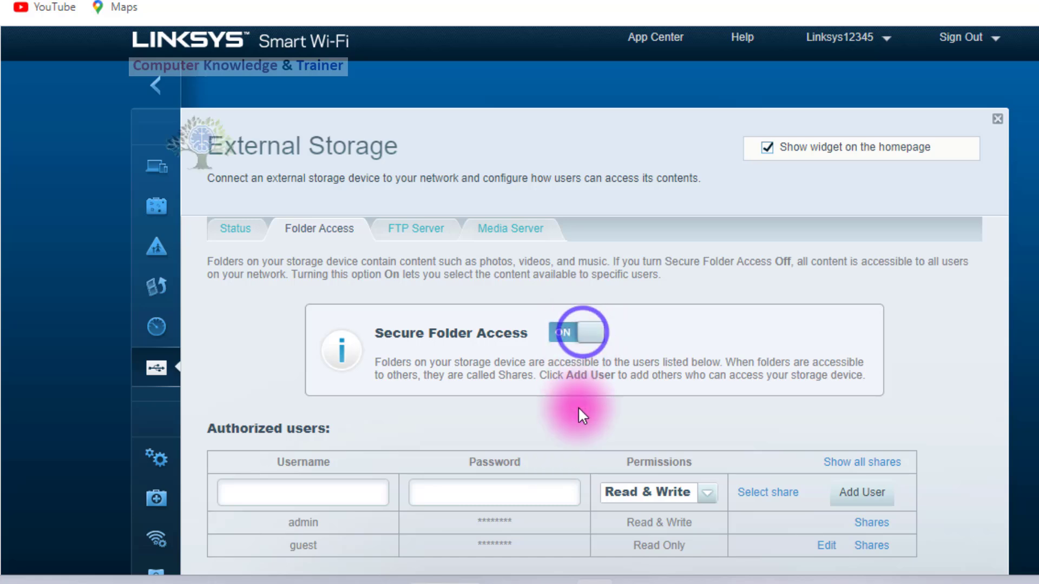
{"action": "scroll", "coordinate": [578, 407], "scroll_direction": "down", "scroll_amount": 3}
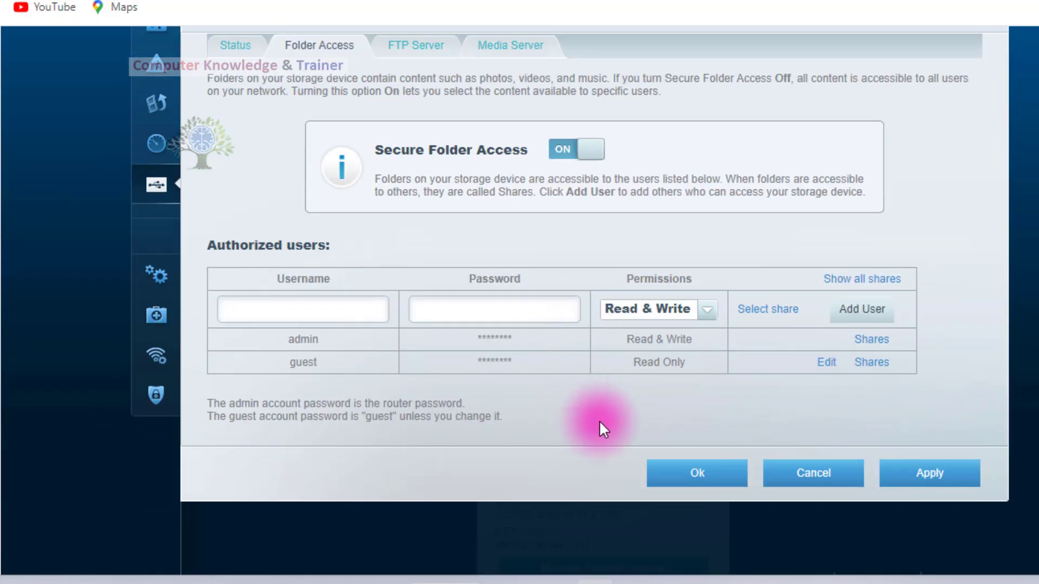
{"action": "scroll", "coordinate": [600, 421], "scroll_direction": "down", "scroll_amount": 2}
{"action": "left_click", "coordinate": [357, 250]}
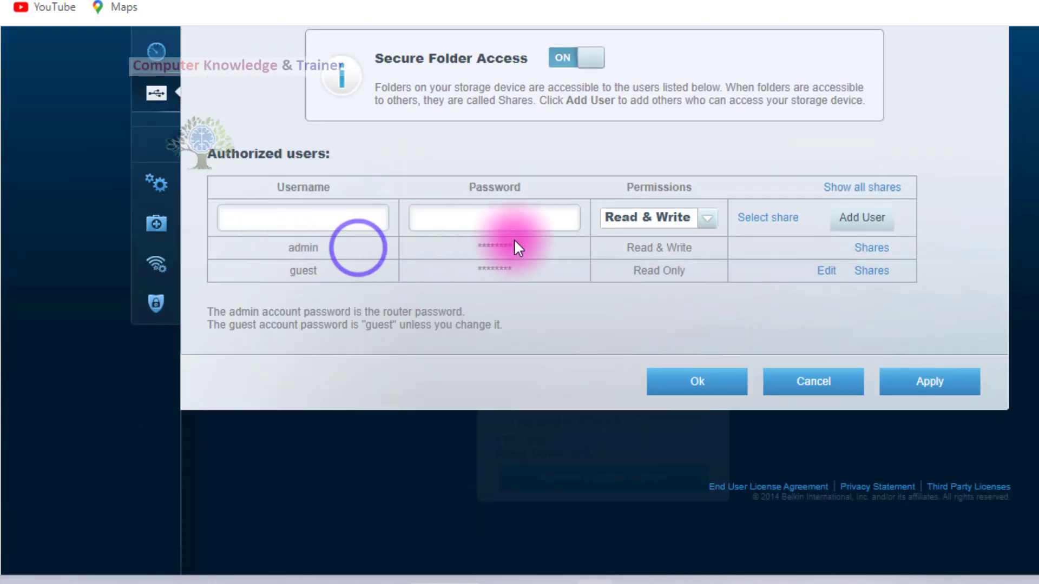
{"action": "left_click", "coordinate": [487, 265]}
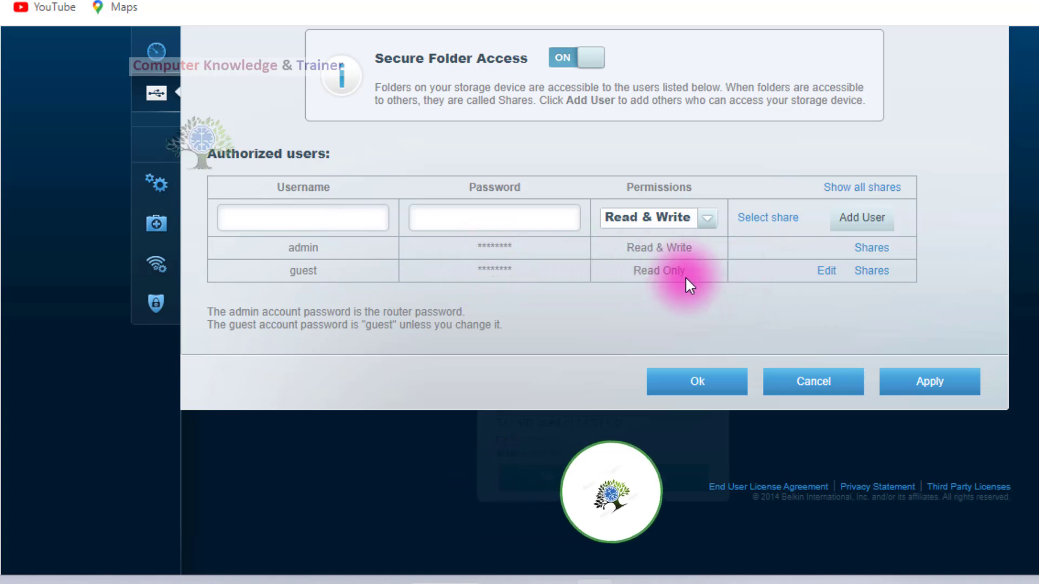
{"action": "left_click", "coordinate": [658, 245]}
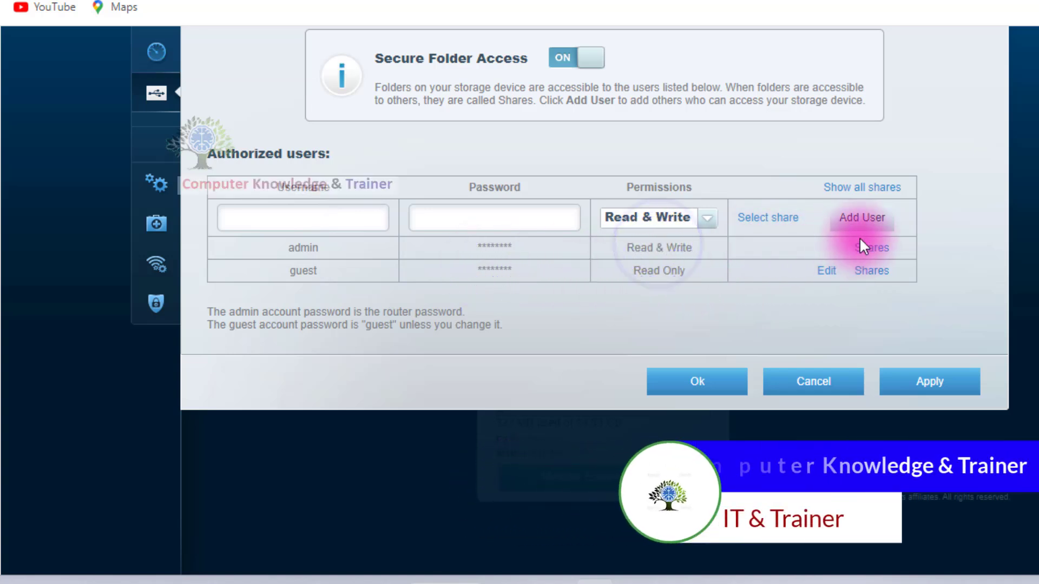
Add an authorized user named dailyuse with Read Only permission, entering the account password, and check the new entry.
{"action": "left_click", "coordinate": [705, 215]}
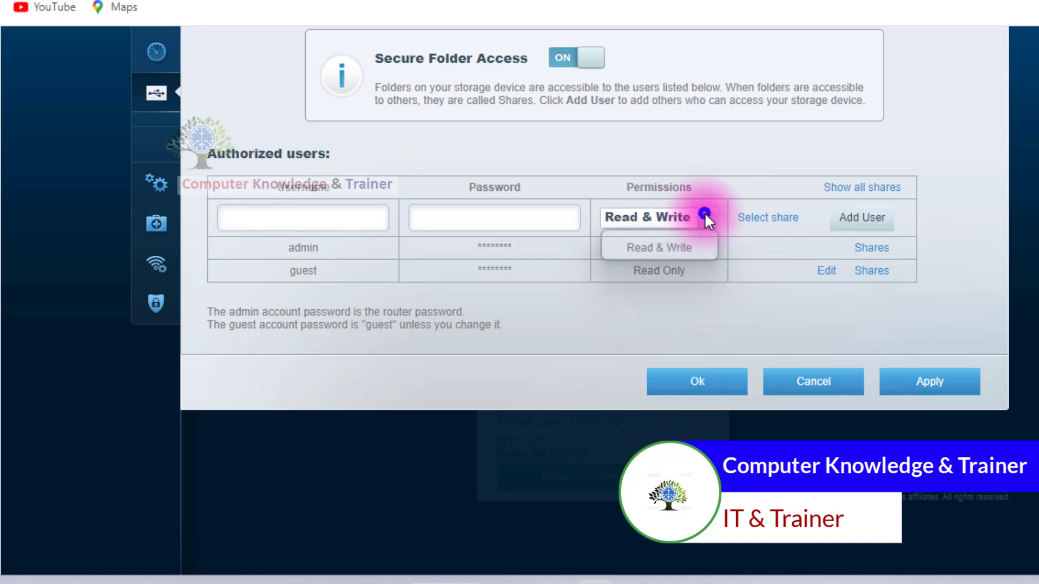
{"action": "left_click", "coordinate": [678, 249]}
{"action": "left_click", "coordinate": [531, 220]}
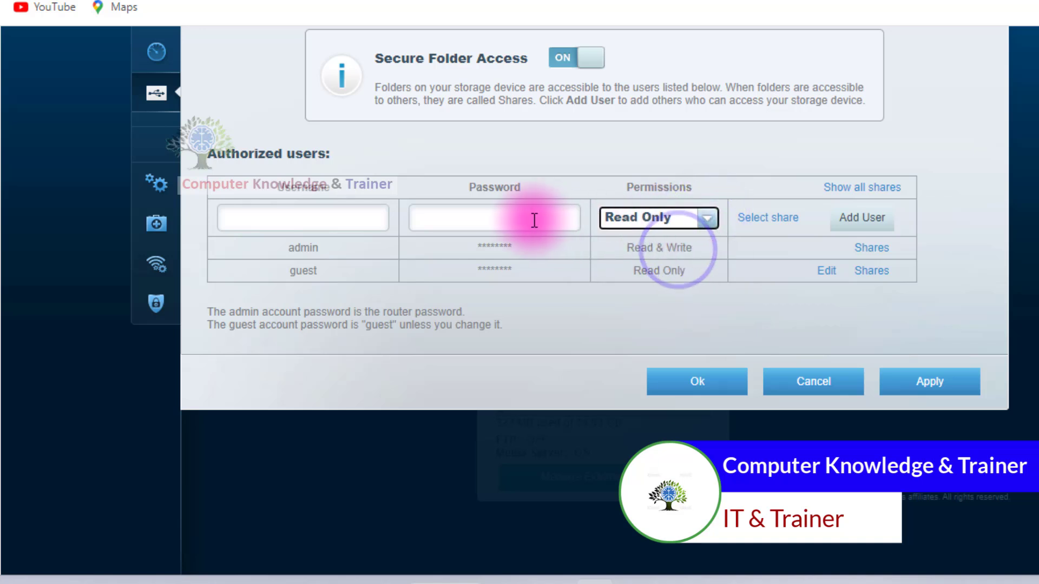
{"action": "left_click", "coordinate": [344, 222]}
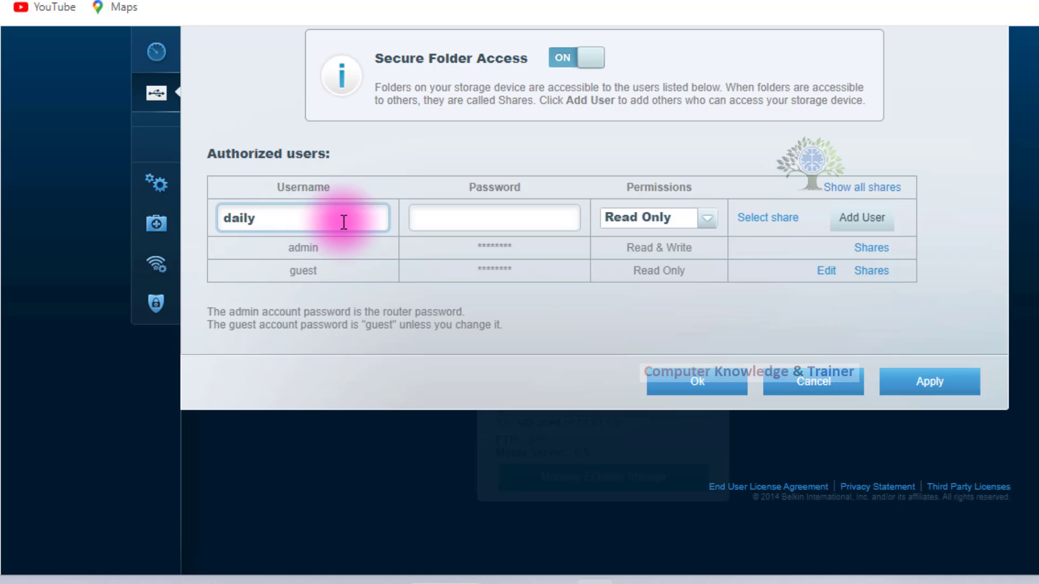
{"action": "left_click", "coordinate": [470, 220]}
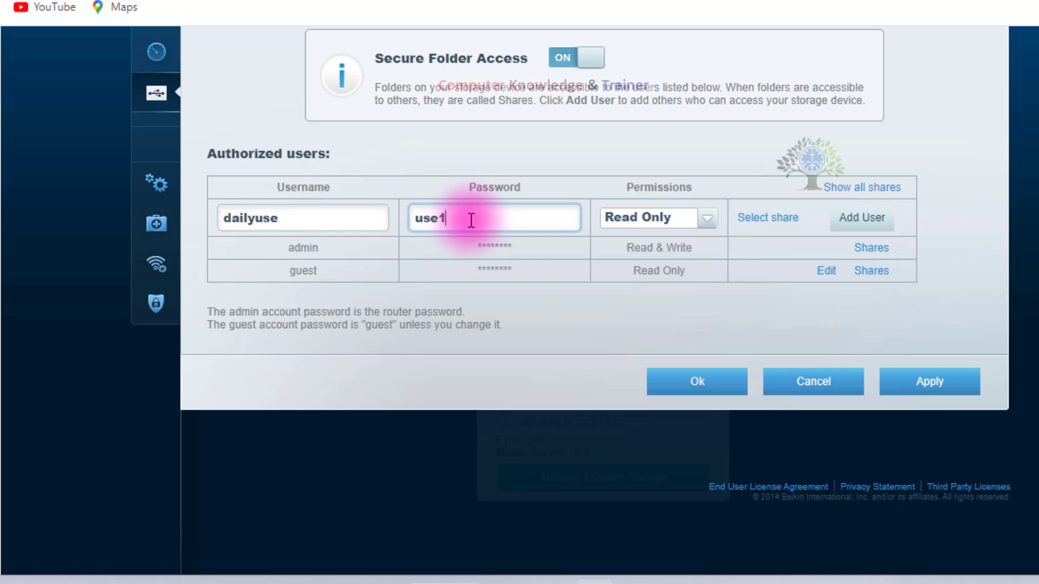
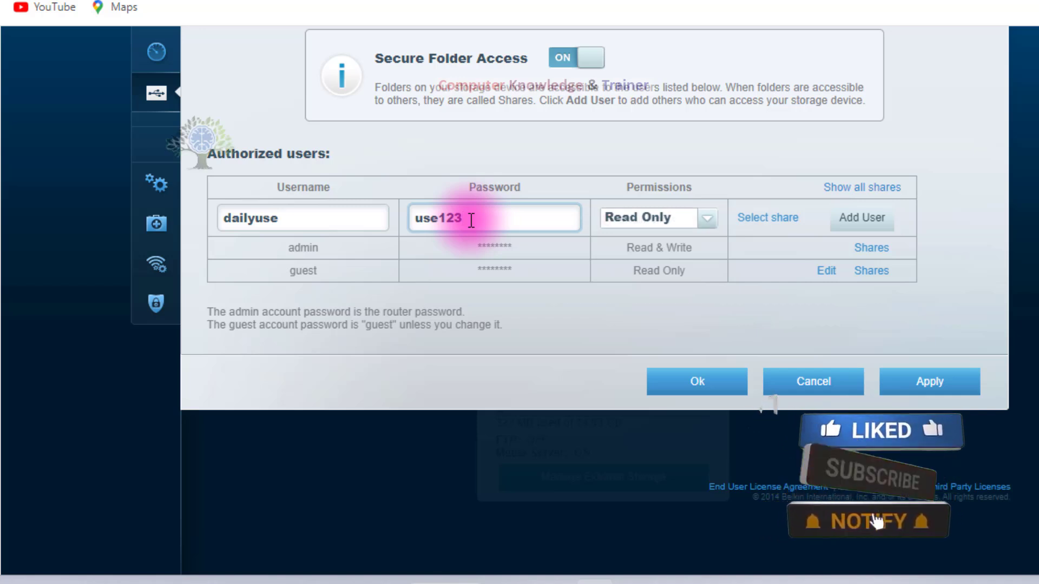
{"action": "left_click_drag", "start_coordinate": [469, 219], "coordinate": [160, 230]}
{"action": "left_click", "coordinate": [865, 223]}
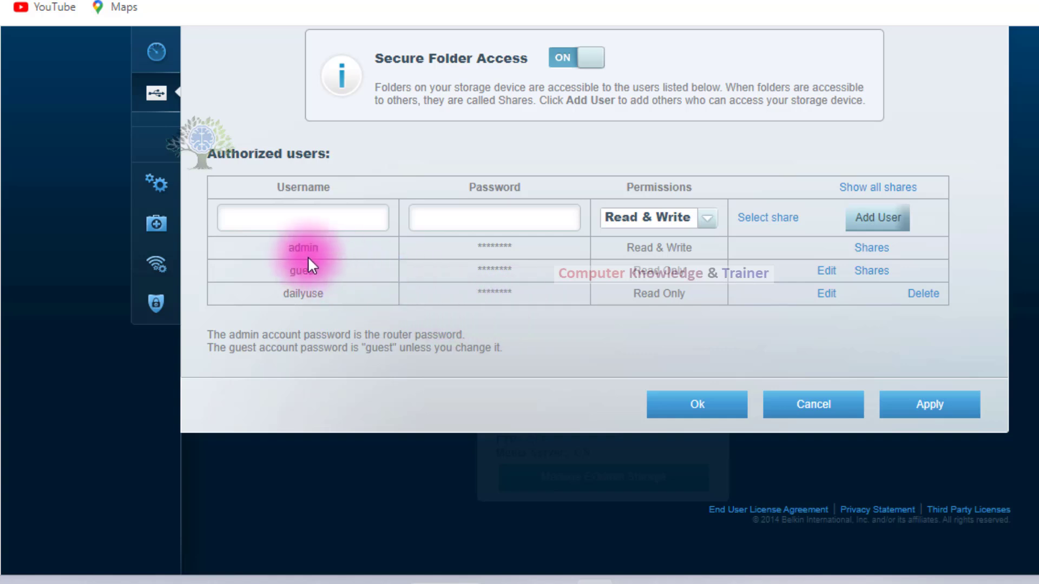
{"action": "left_click", "coordinate": [327, 294]}
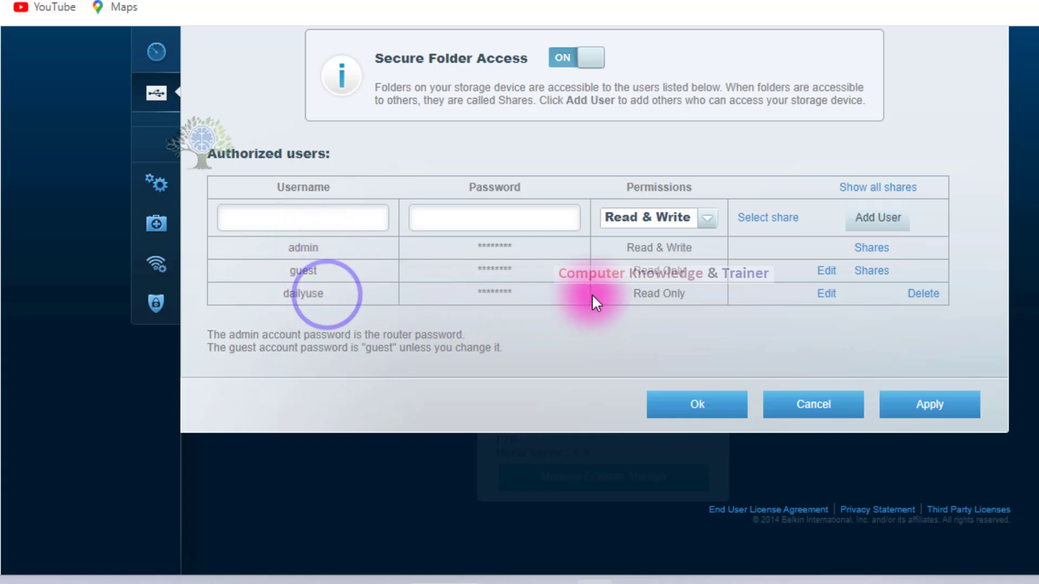
{"action": "left_click", "coordinate": [692, 293]}
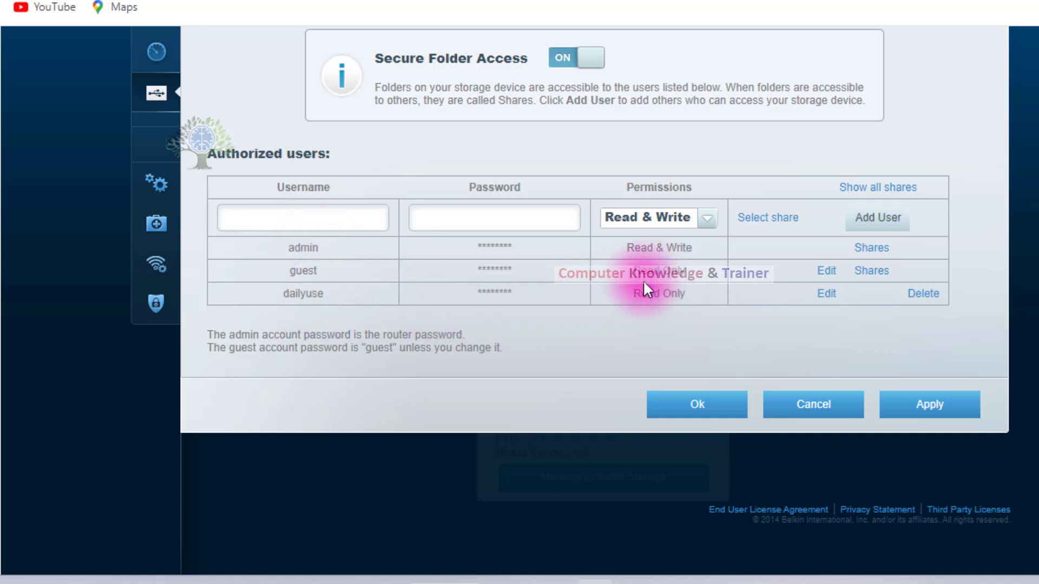
Return to the external storage status page, discarding the unsaved folder access changes.
{"action": "left_click", "coordinate": [656, 395]}
{"action": "scroll", "coordinate": [652, 392], "scroll_direction": "up", "scroll_amount": 2}
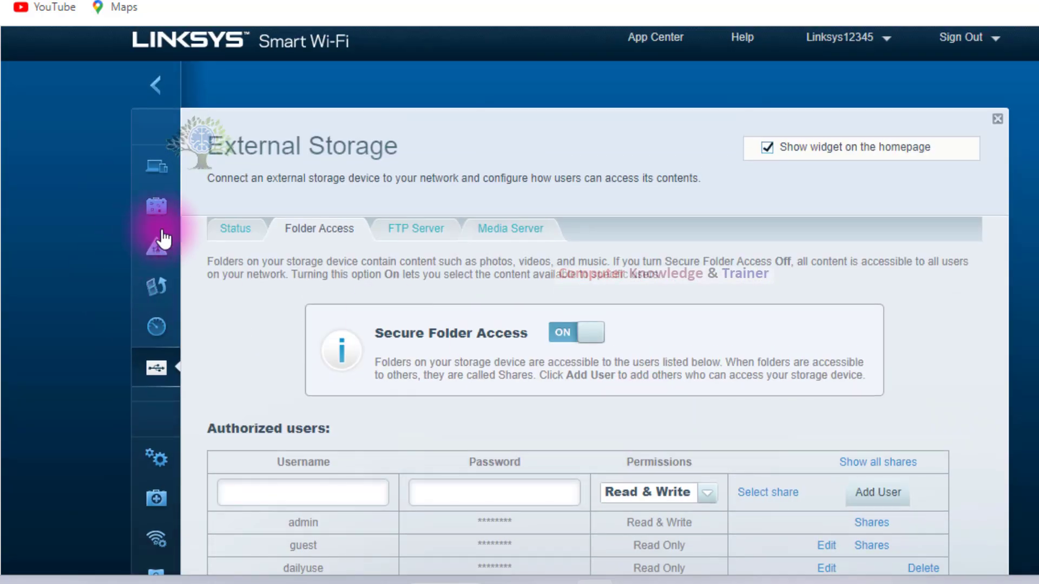
{"action": "left_click", "coordinate": [233, 241]}
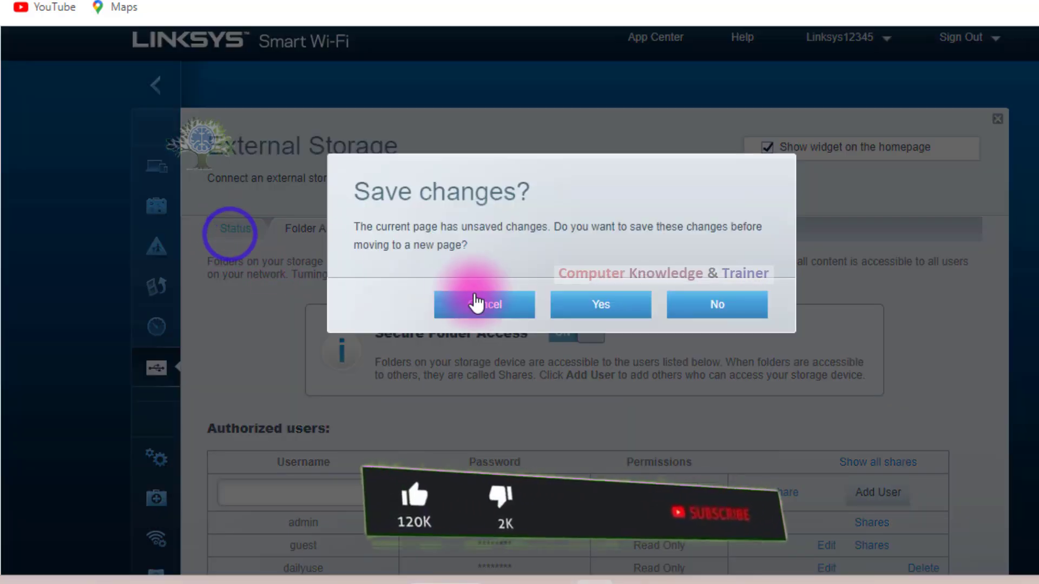
{"action": "left_click", "coordinate": [724, 304]}
{"action": "scroll", "coordinate": [429, 304], "scroll_direction": "down", "scroll_amount": 2}
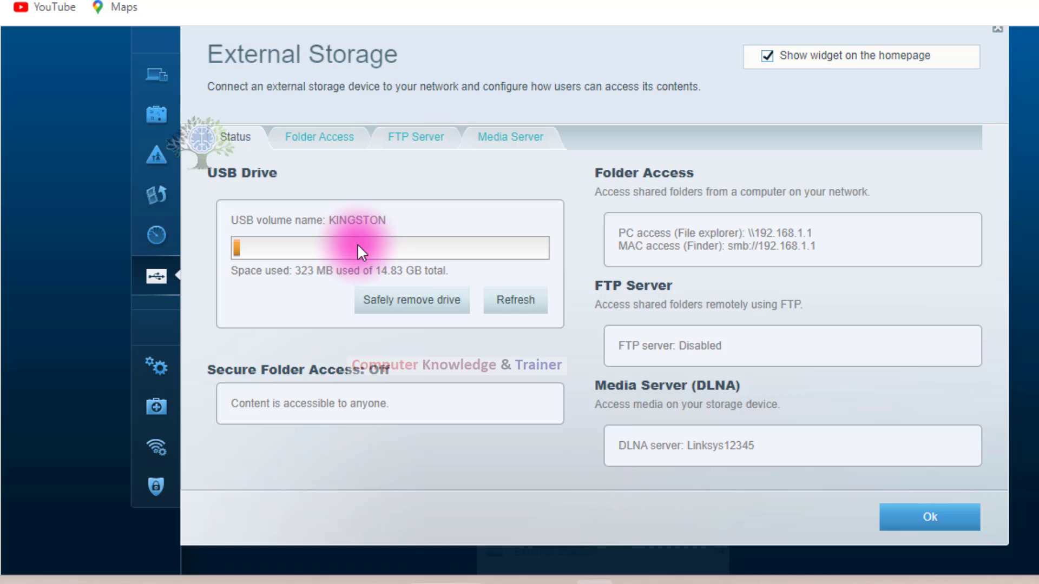
Turn on Secure Folder Access for the external storage and look over the authorized users table.
{"action": "left_click", "coordinate": [338, 139]}
{"action": "left_click", "coordinate": [557, 247]}
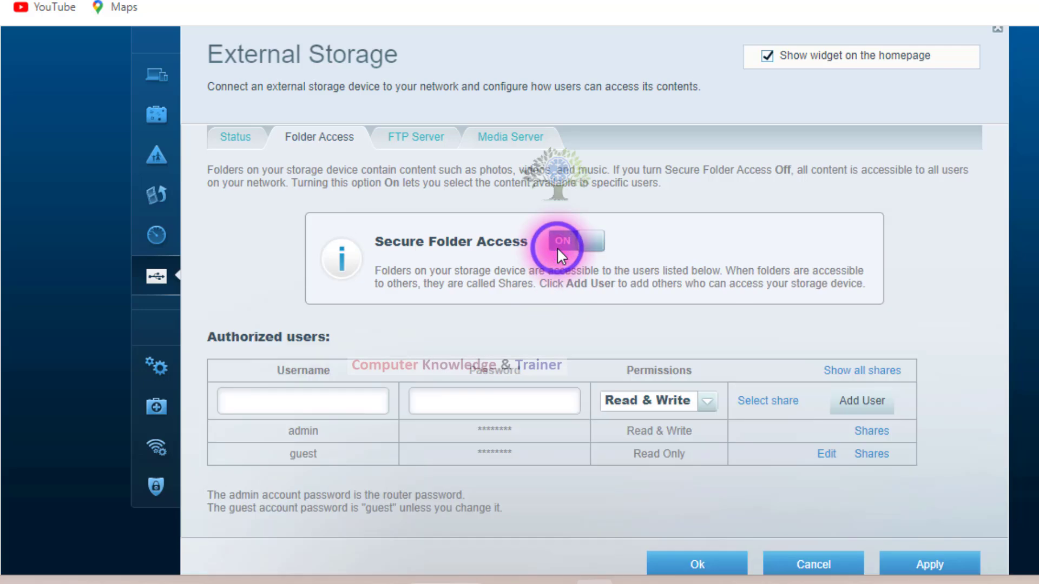
{"action": "scroll", "coordinate": [643, 350], "scroll_direction": "down", "scroll_amount": 3}
{"action": "scroll", "coordinate": [635, 346], "scroll_direction": "up", "scroll_amount": 7}
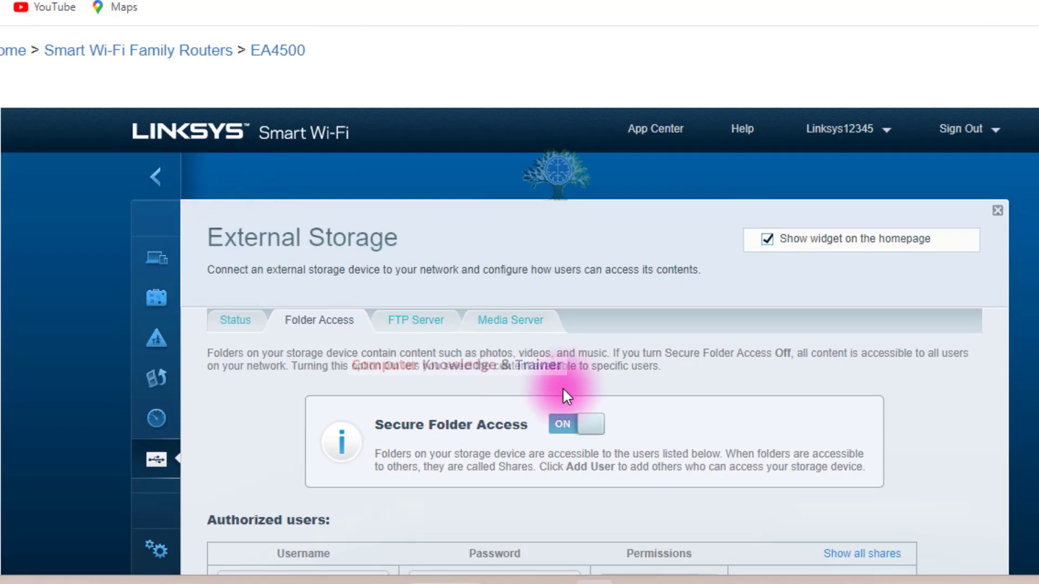
Open the FTP server settings without saving the folder access changes and turn on the FTP server.
{"action": "left_click", "coordinate": [447, 319]}
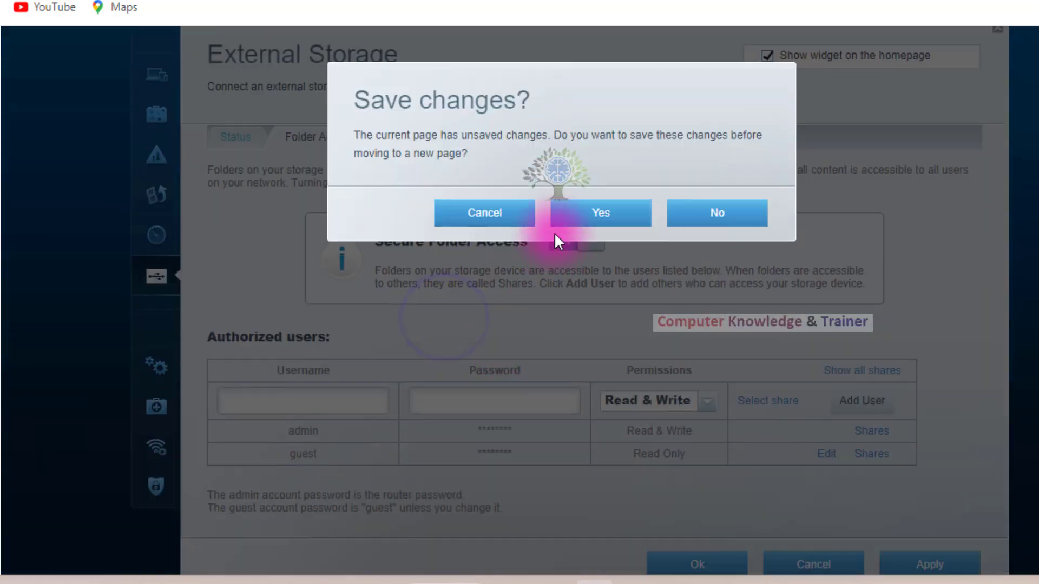
{"action": "left_click", "coordinate": [523, 216]}
{"action": "left_click", "coordinate": [445, 142]}
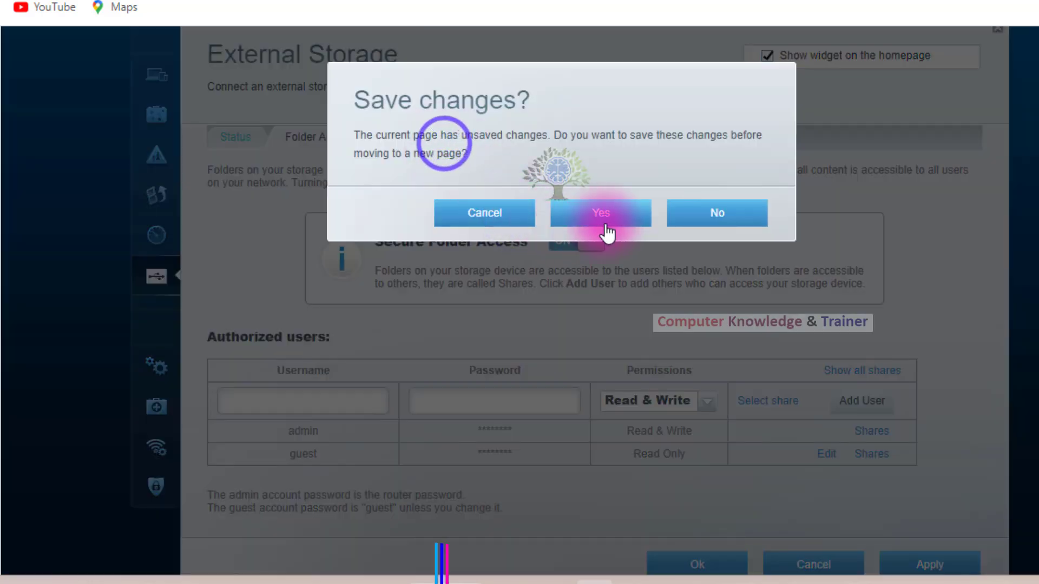
{"action": "left_click", "coordinate": [673, 217]}
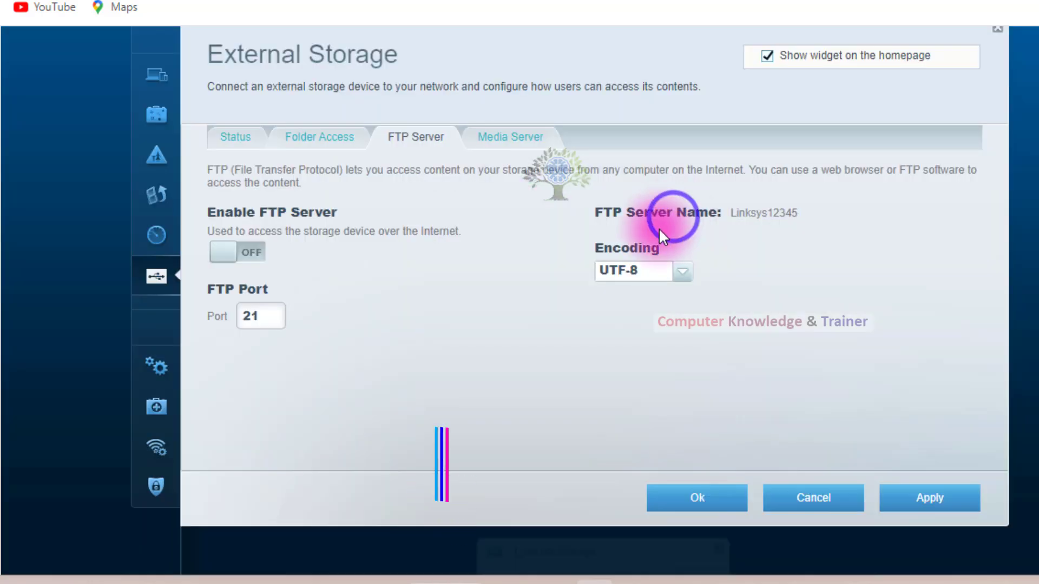
{"action": "left_click", "coordinate": [254, 250]}
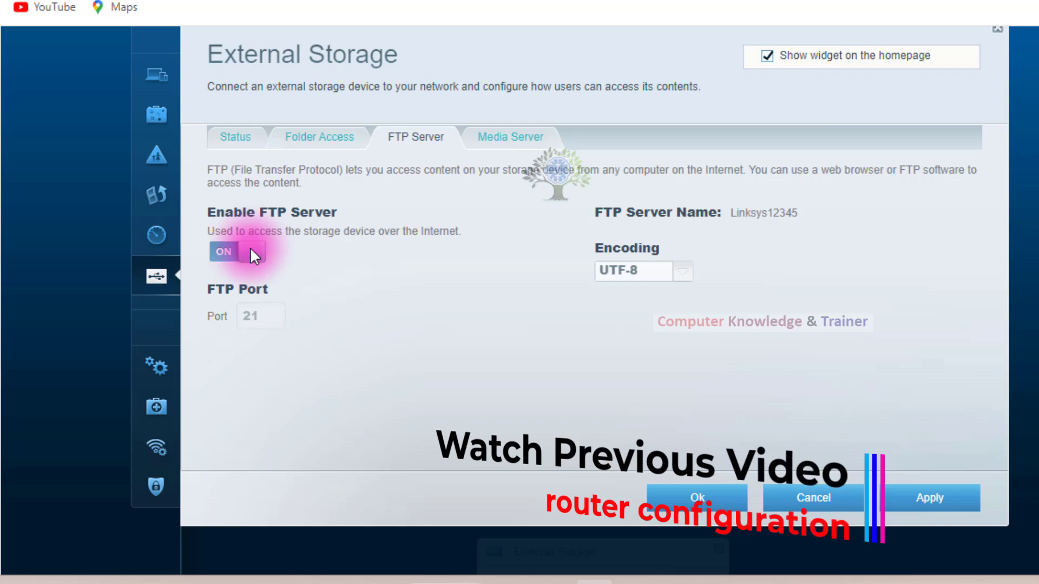
{"action": "left_click", "coordinate": [683, 272]}
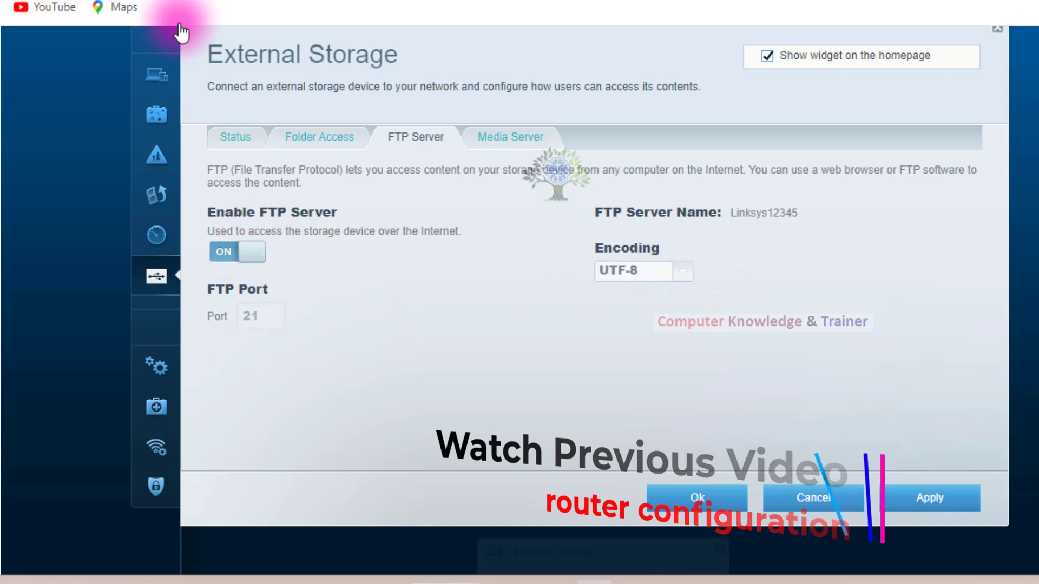
Open the media server settings, discarding the FTP changes, and review the server name, scan interval and shared media folders.
{"action": "left_click", "coordinate": [533, 135]}
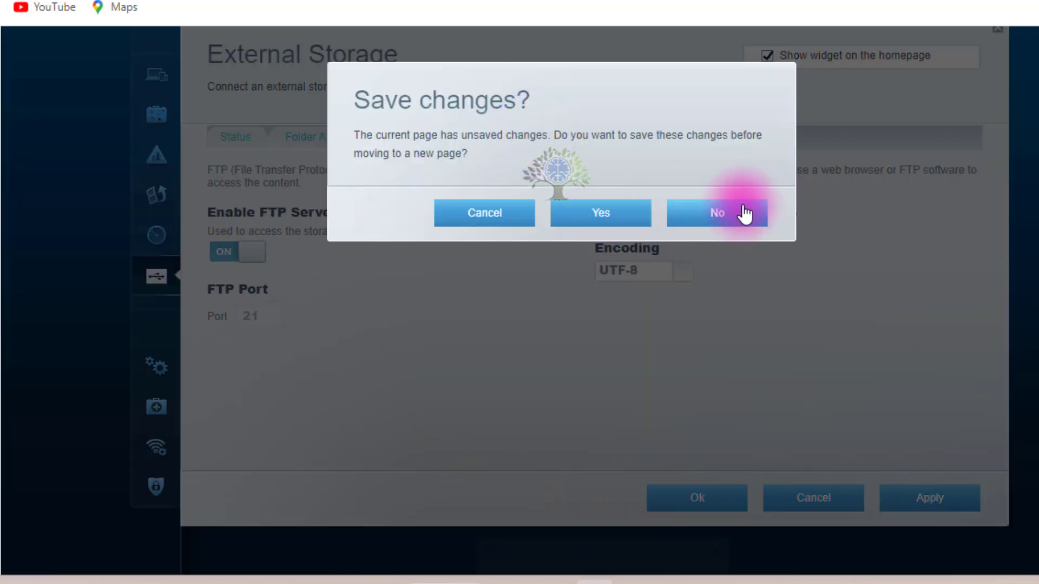
{"action": "left_click", "coordinate": [745, 211]}
{"action": "scroll", "coordinate": [656, 225], "scroll_direction": "down", "scroll_amount": 2}
{"action": "scroll", "coordinate": [656, 225], "scroll_direction": "up", "scroll_amount": 3}
{"action": "scroll", "coordinate": [656, 225], "scroll_direction": "down", "scroll_amount": 2}
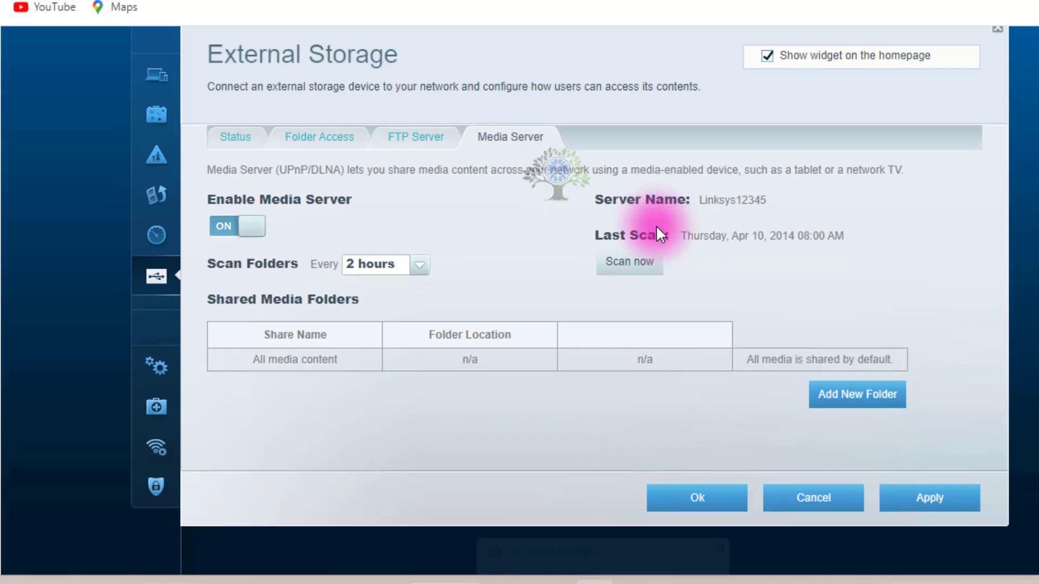
{"action": "scroll", "coordinate": [656, 225], "scroll_direction": "down", "scroll_amount": 2}
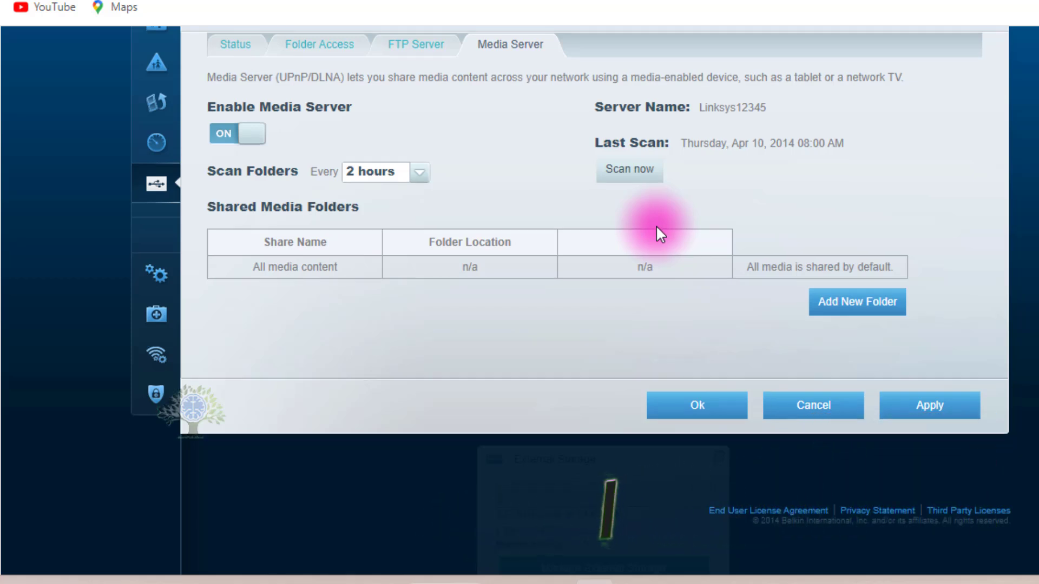
{"action": "scroll", "coordinate": [656, 225], "scroll_direction": "down", "scroll_amount": 2}
{"action": "scroll", "coordinate": [656, 225], "scroll_direction": "up", "scroll_amount": 2}
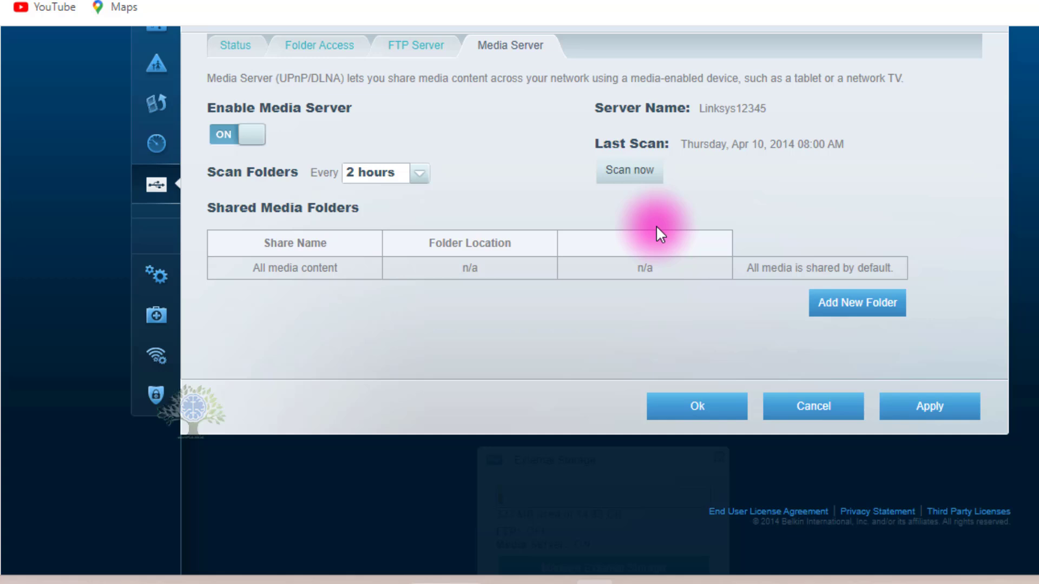
{"action": "scroll", "coordinate": [656, 225], "scroll_direction": "down", "scroll_amount": 2}
{"action": "scroll", "coordinate": [656, 225], "scroll_direction": "up", "scroll_amount": 4}
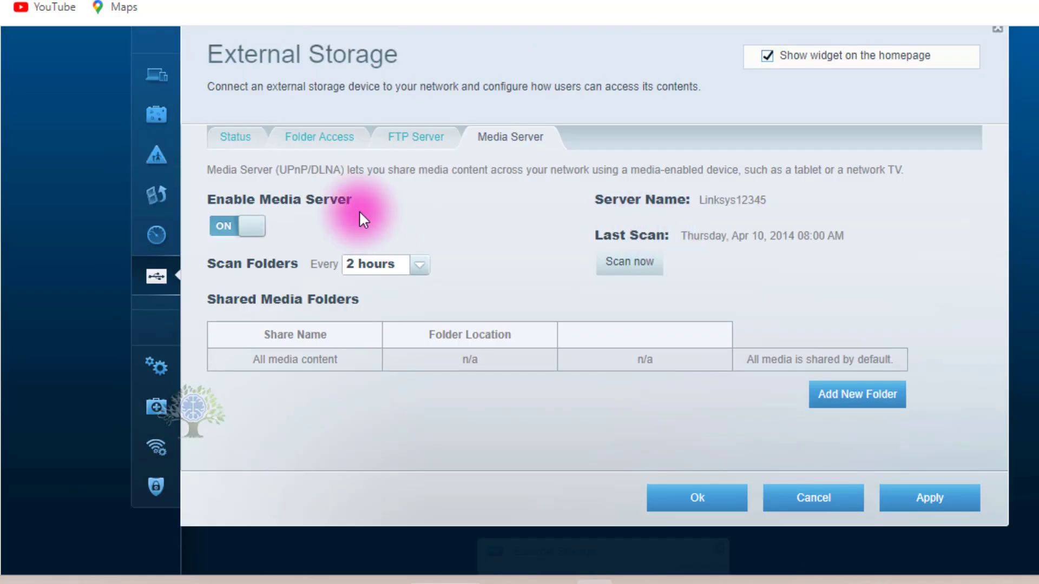
Return to the external storage status page and close External Storage to go back to the homepage.
{"action": "left_click", "coordinate": [236, 136]}
{"action": "scroll", "coordinate": [733, 338], "scroll_direction": "down", "scroll_amount": 3}
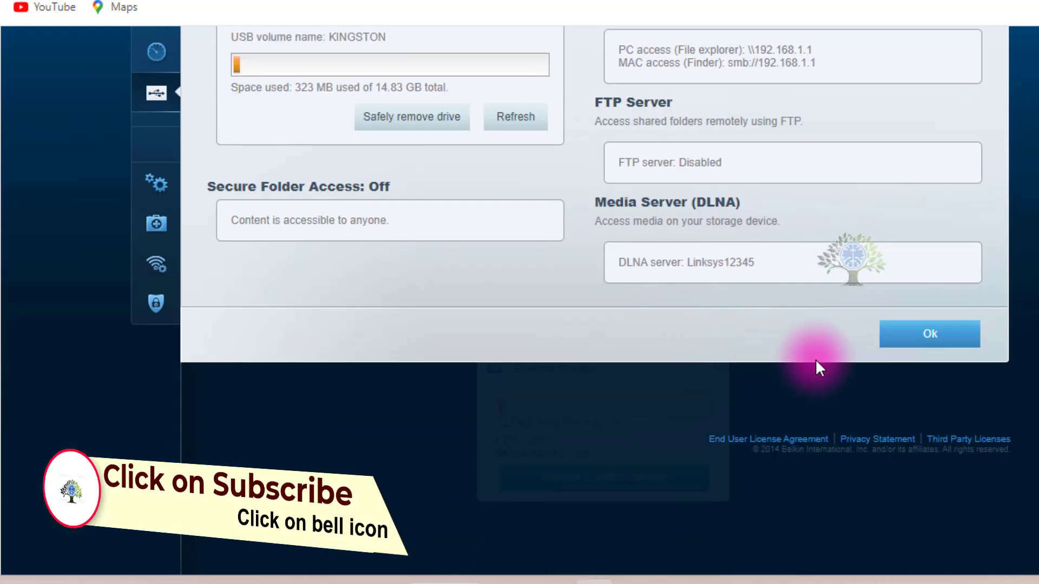
{"action": "left_click", "coordinate": [944, 341]}
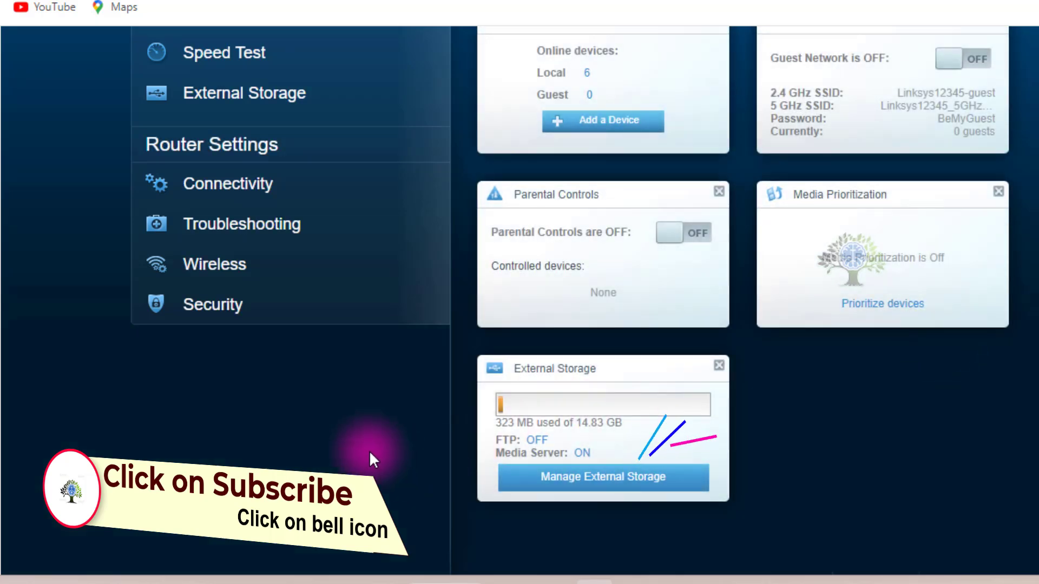
Look over the homepage tools and widgets, and sign out of the router's Smart Wi-Fi interface.
{"action": "scroll", "coordinate": [282, 265], "scroll_direction": "up", "scroll_amount": 3}
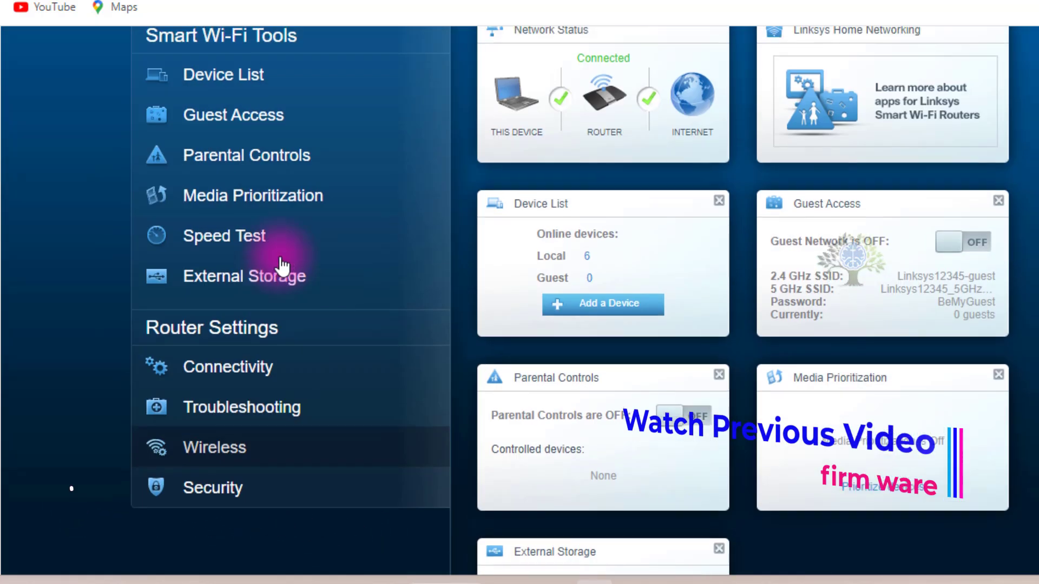
{"action": "scroll", "coordinate": [290, 300], "scroll_direction": "up", "scroll_amount": 3}
{"action": "scroll", "coordinate": [297, 303], "scroll_direction": "up", "scroll_amount": 2}
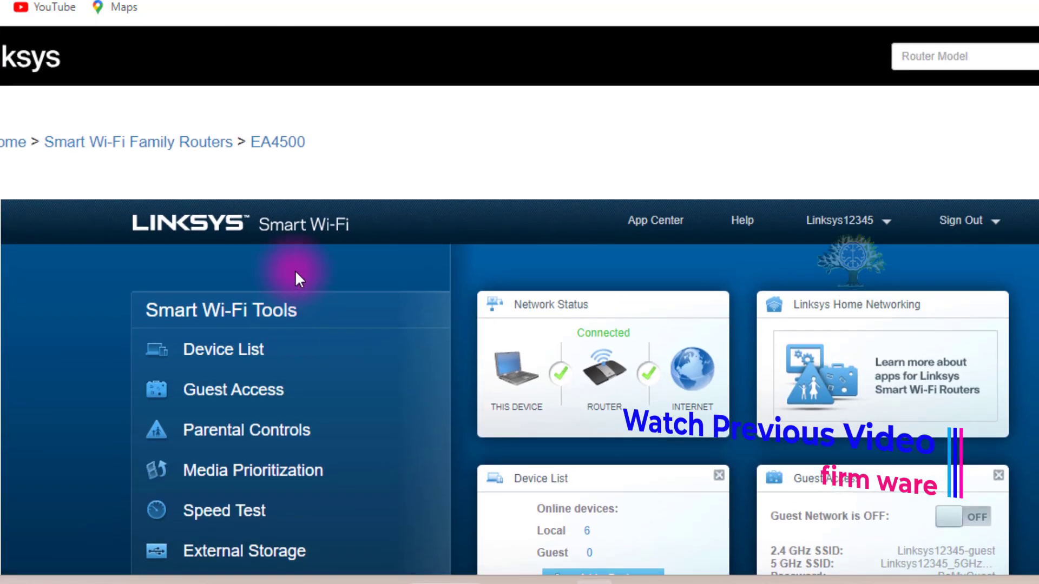
{"action": "scroll", "coordinate": [844, 298], "scroll_direction": "down", "scroll_amount": 6}
{"action": "scroll", "coordinate": [862, 362], "scroll_direction": "down", "scroll_amount": 4}
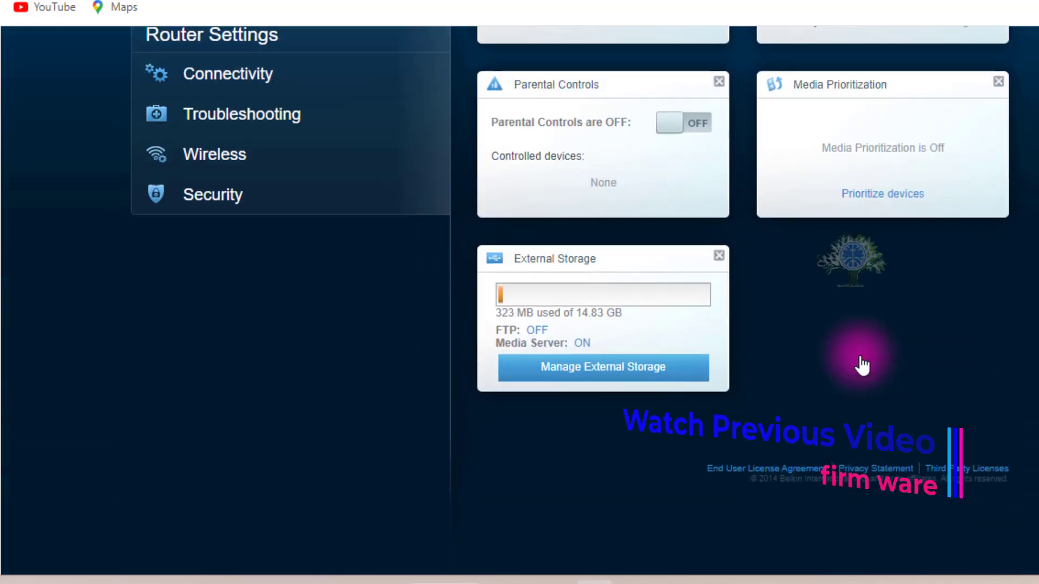
{"action": "scroll", "coordinate": [860, 355], "scroll_direction": "up", "scroll_amount": 10}
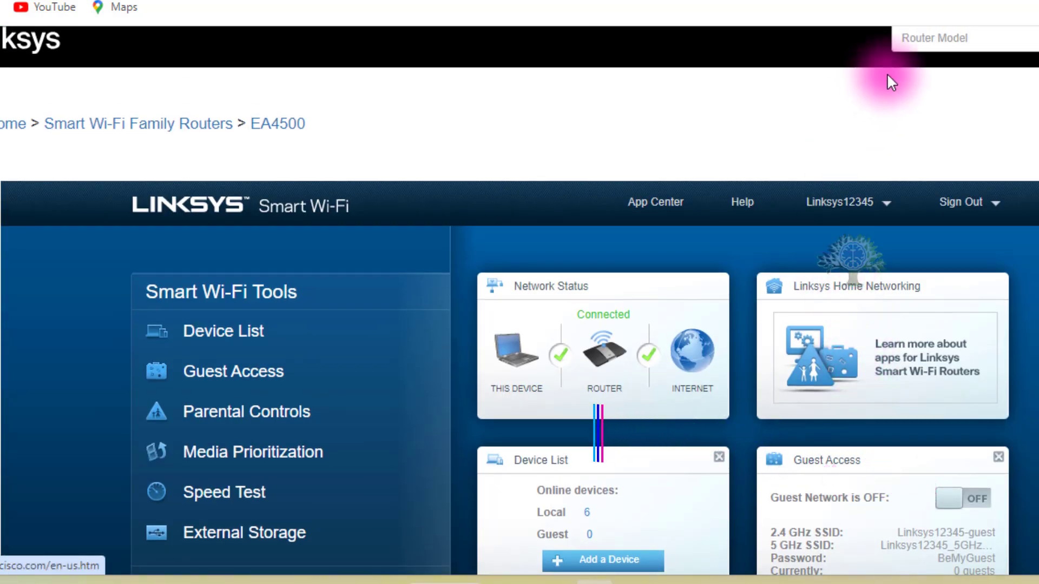
{"action": "left_click", "coordinate": [965, 210]}
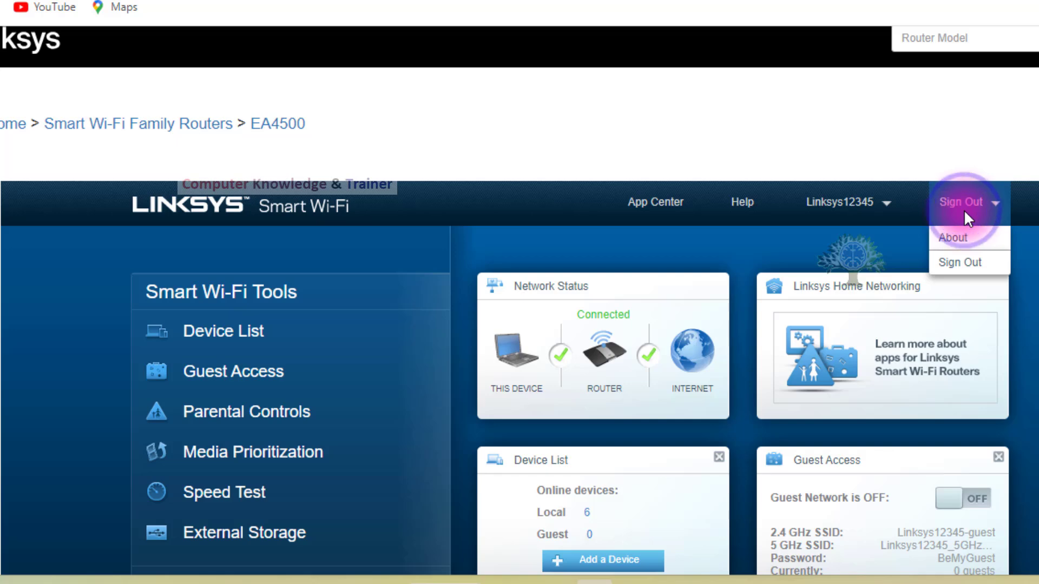
{"action": "left_click", "coordinate": [957, 263]}
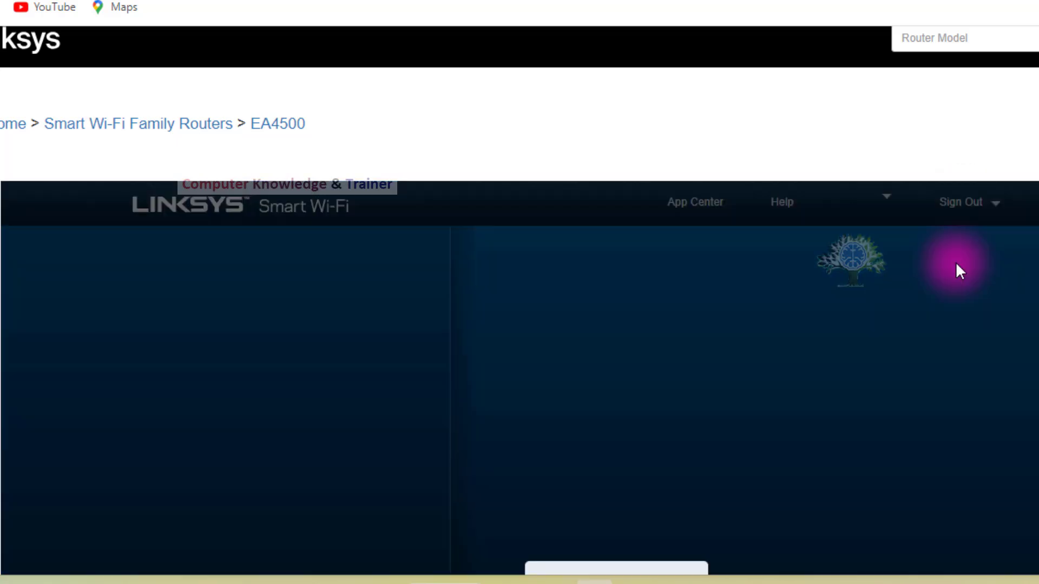
Review the reloaded homepage's Smart Wi-Fi tools, router settings list and status widgets.
{"action": "scroll", "coordinate": [947, 236], "scroll_direction": "down", "scroll_amount": 3}
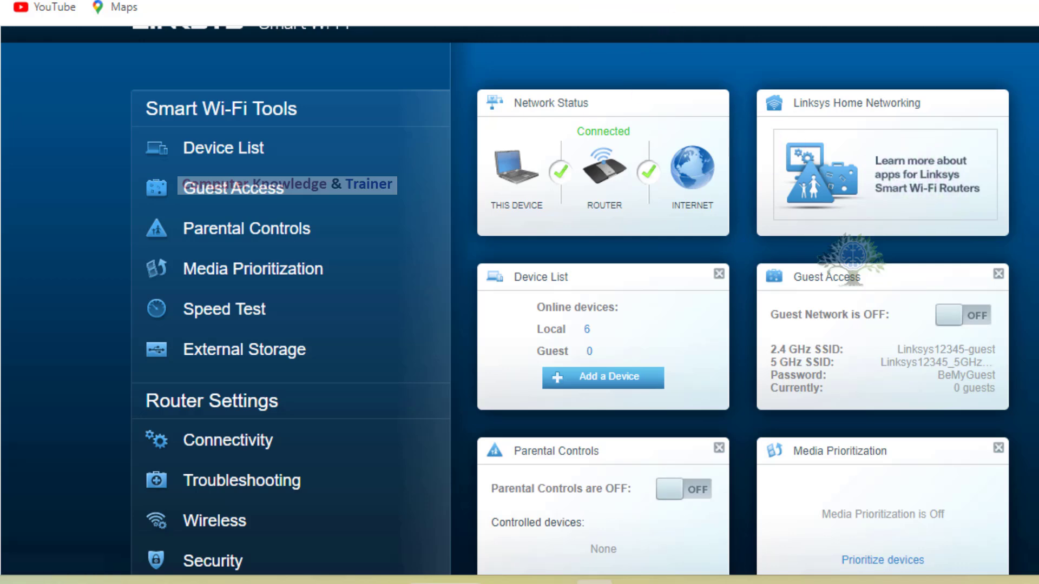
{"action": "scroll", "coordinate": [795, 251], "scroll_direction": "up", "scroll_amount": 3}
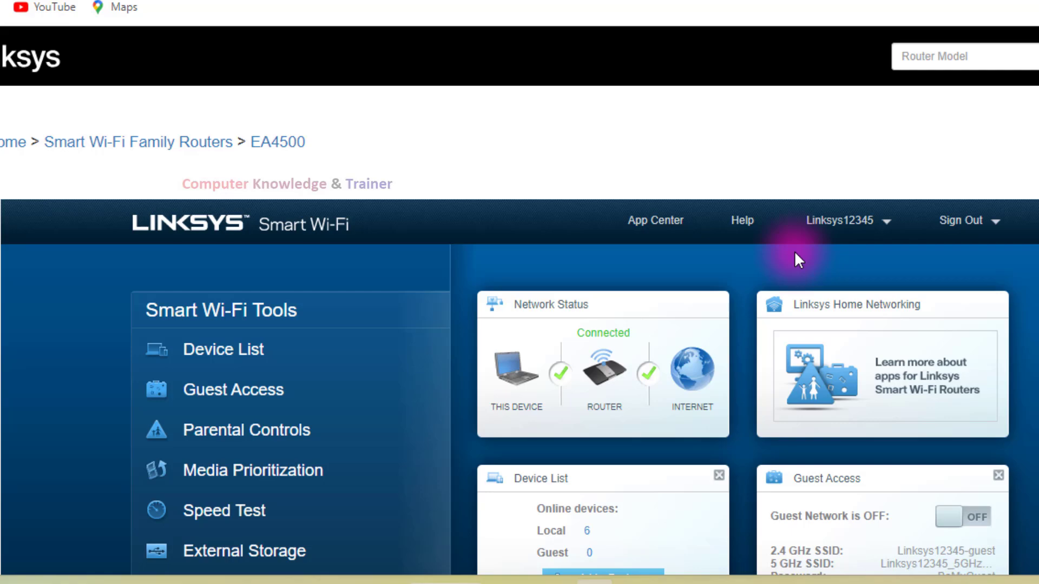
{"action": "scroll", "coordinate": [794, 252], "scroll_direction": "down", "scroll_amount": 4}
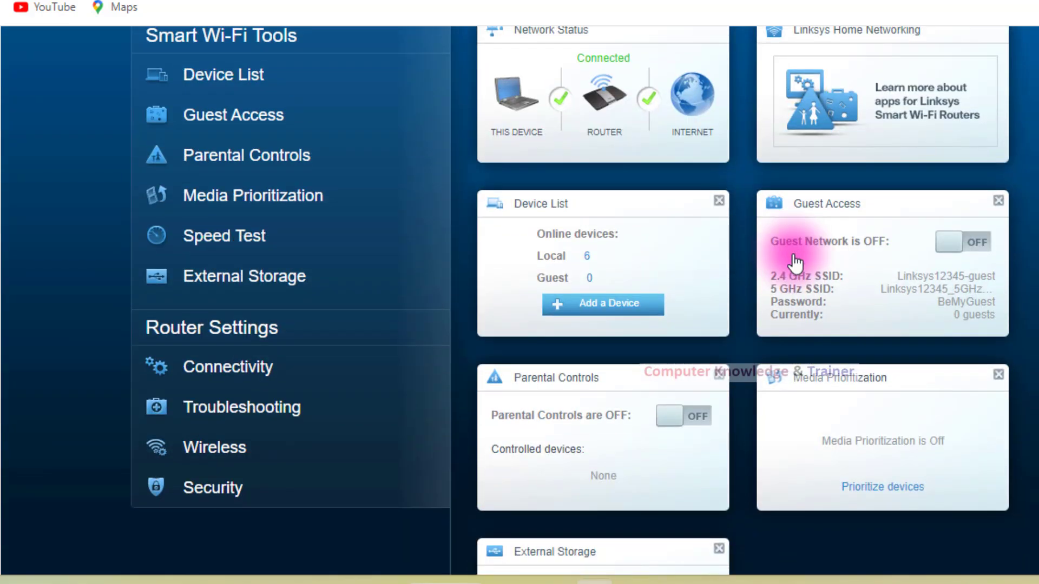
{"action": "scroll", "coordinate": [794, 256], "scroll_direction": "down", "scroll_amount": 4}
{"action": "scroll", "coordinate": [793, 258], "scroll_direction": "up", "scroll_amount": 7}
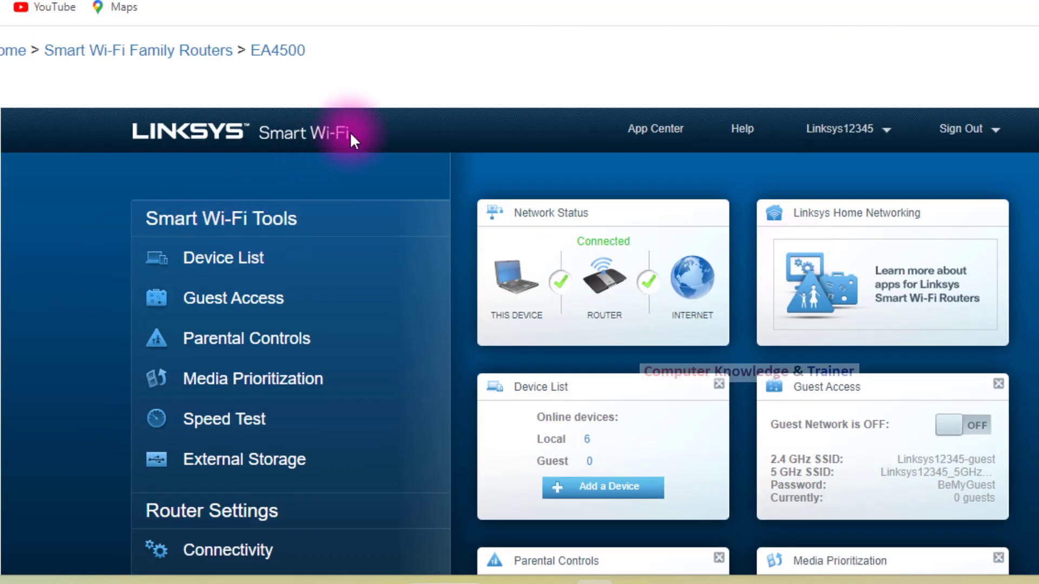
{"action": "scroll", "coordinate": [234, 269], "scroll_direction": "down", "scroll_amount": 5}
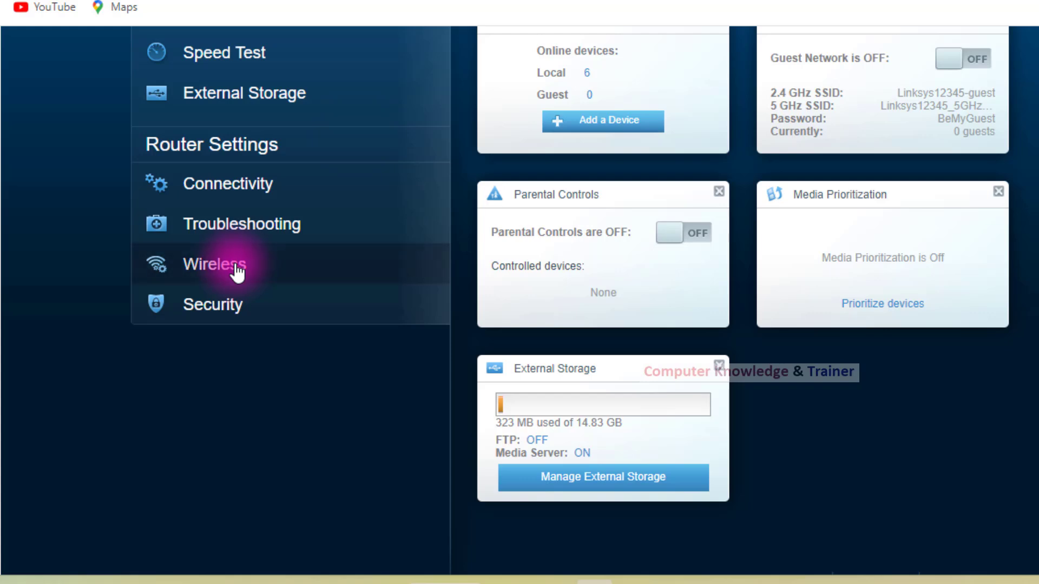
{"action": "scroll", "coordinate": [234, 269], "scroll_direction": "up", "scroll_amount": 4}
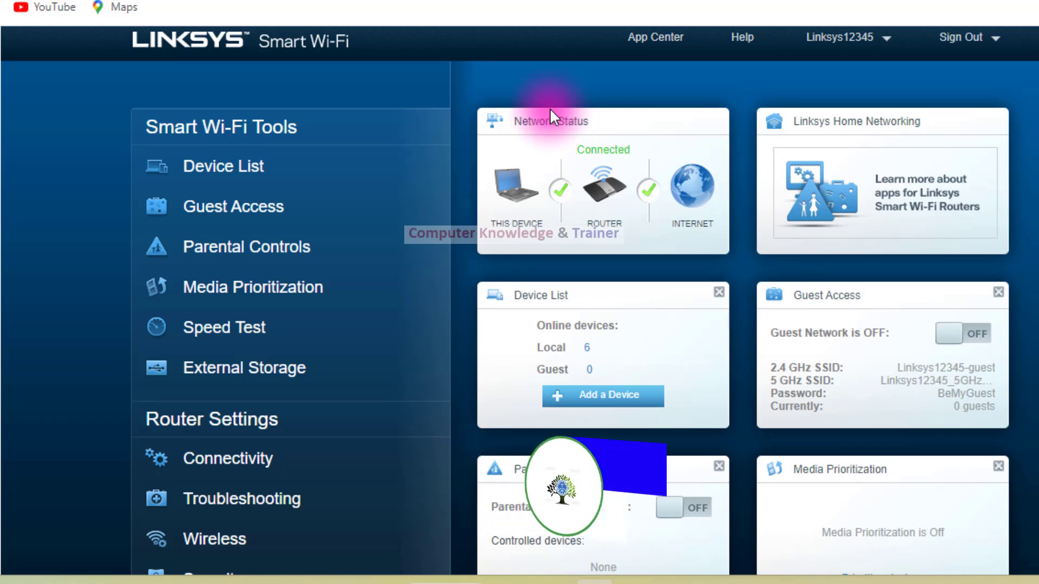
Switch to the Amazon search results and open the Linksys WRT1900AC router's product page.
{"action": "left_click", "coordinate": [298, 1]}
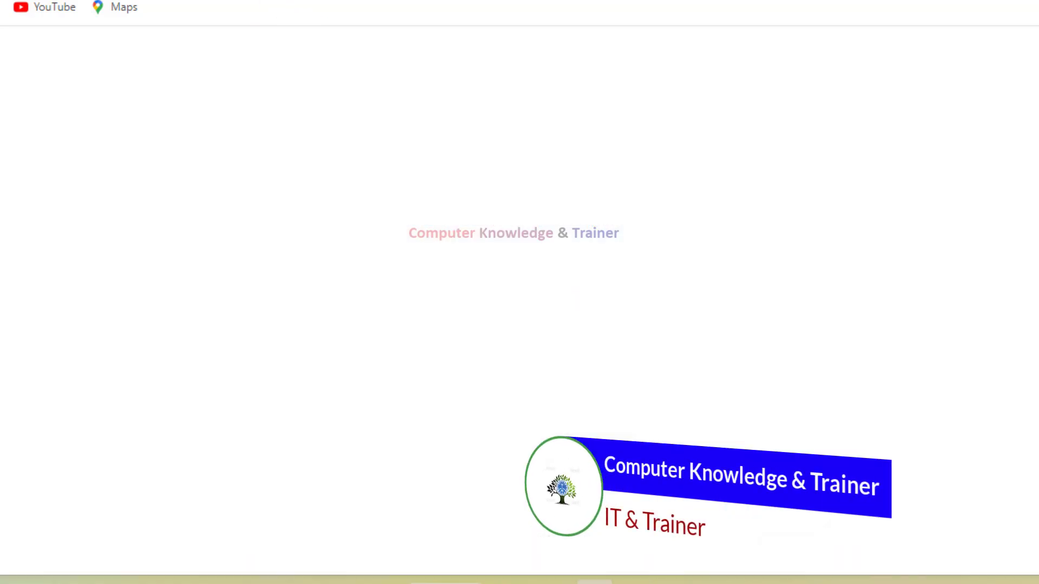
{"action": "scroll", "coordinate": [553, 236], "scroll_direction": "up", "scroll_amount": 5}
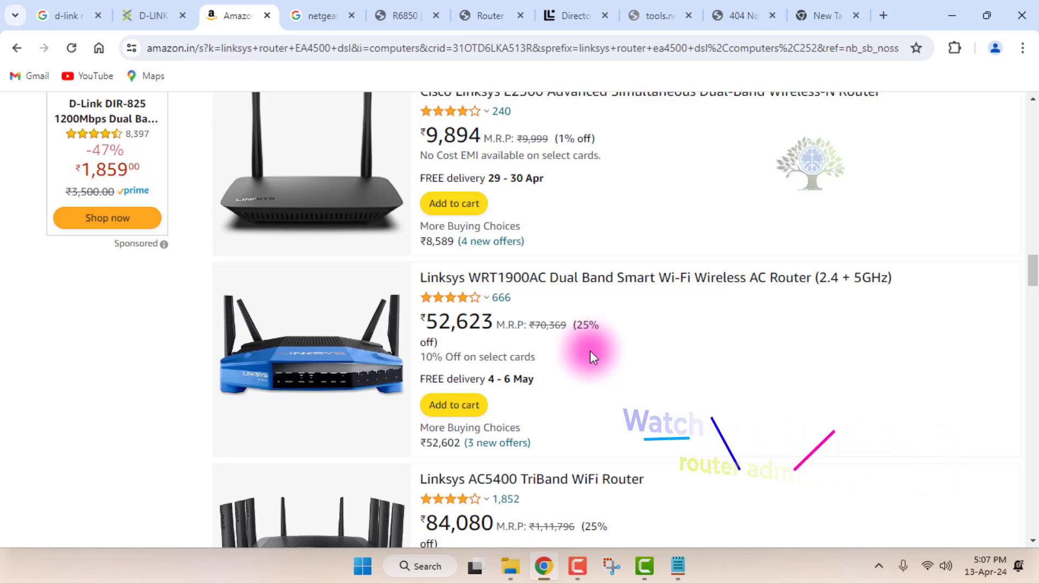
{"action": "left_click", "coordinate": [333, 374]}
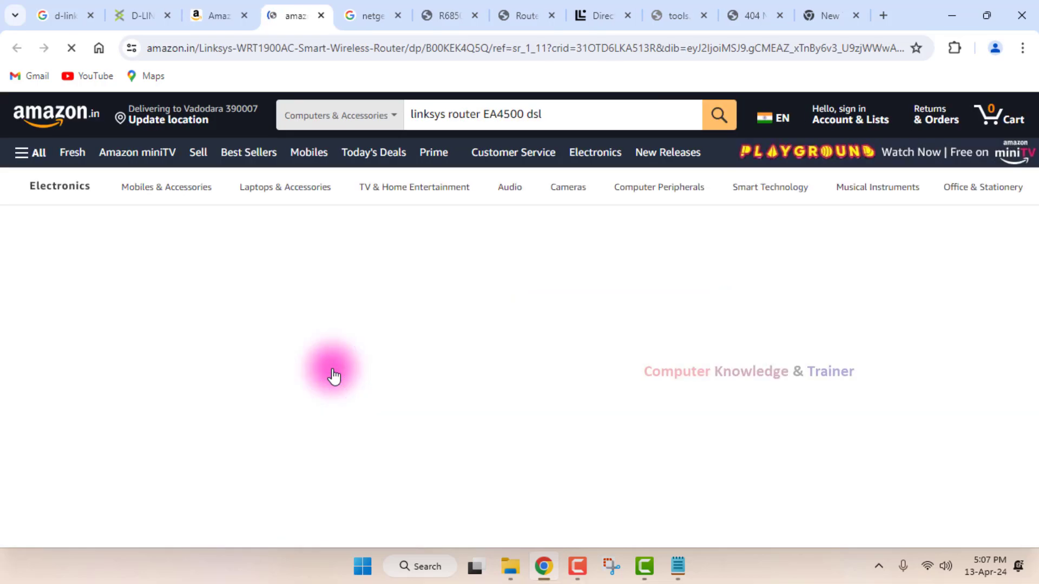
View the product images of the Linksys WRT1900AC router, including its angled front view.
{"action": "scroll", "coordinate": [315, 293], "scroll_direction": "down", "scroll_amount": 5}
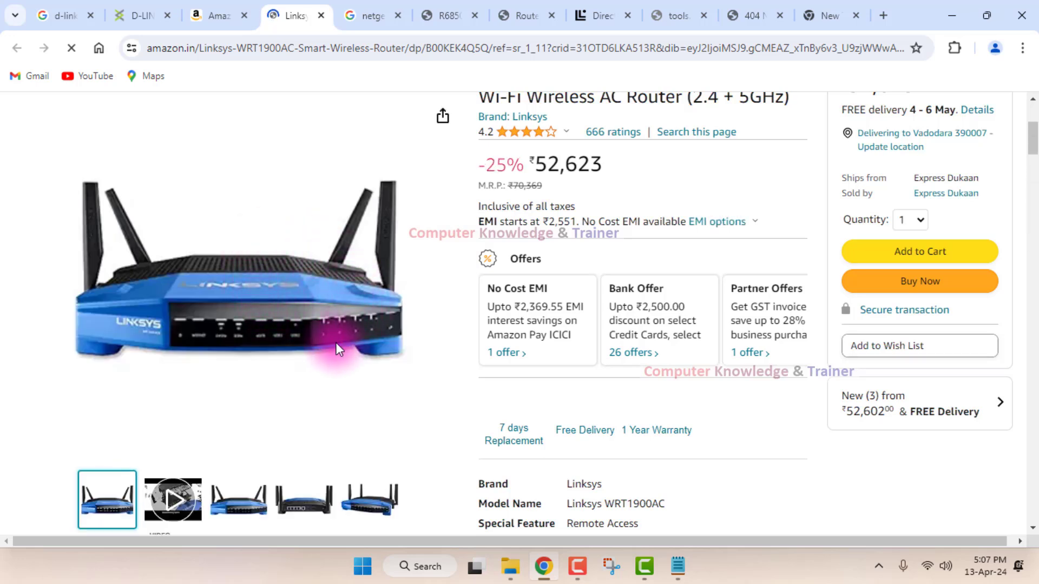
{"action": "mouse_move", "coordinate": [314, 350]}
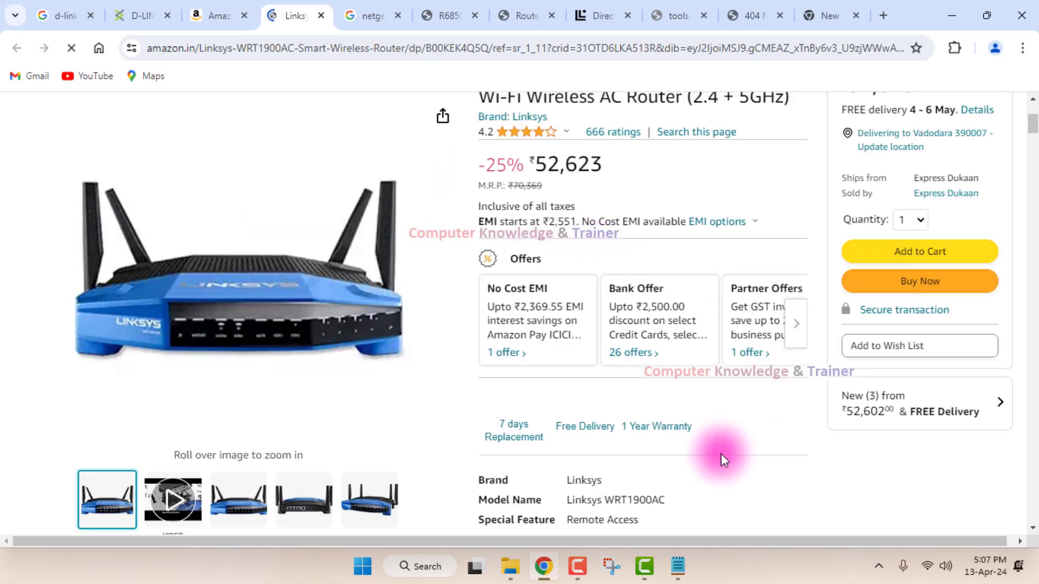
{"action": "mouse_move", "coordinate": [351, 487]}
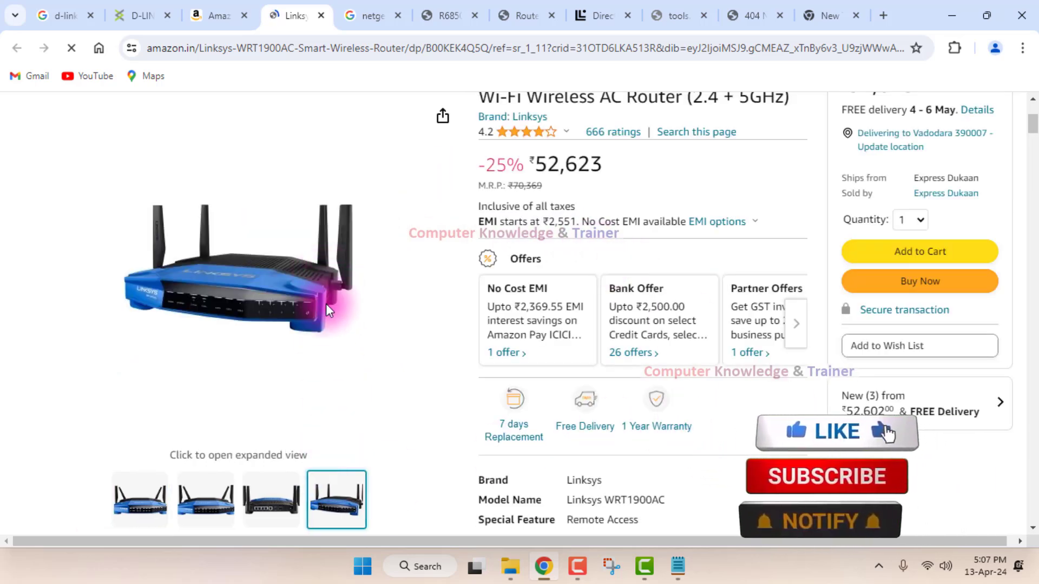
View the WRT1900AC product images, zooming in on the front view and showing the rear view with its ports.
{"action": "mouse_move", "coordinate": [130, 490]}
{"action": "mouse_move", "coordinate": [250, 288]}
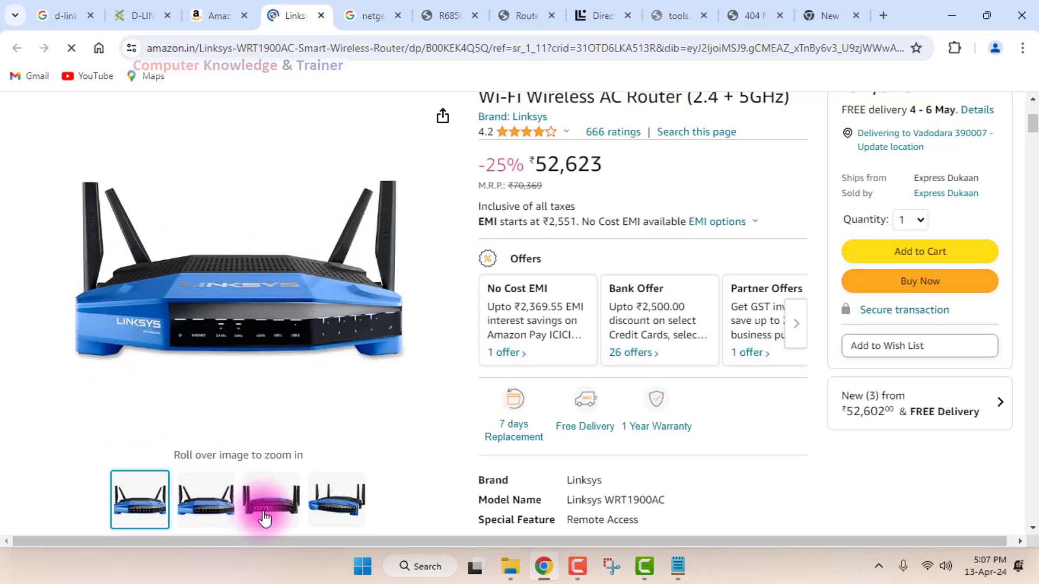
{"action": "mouse_move", "coordinate": [265, 518]}
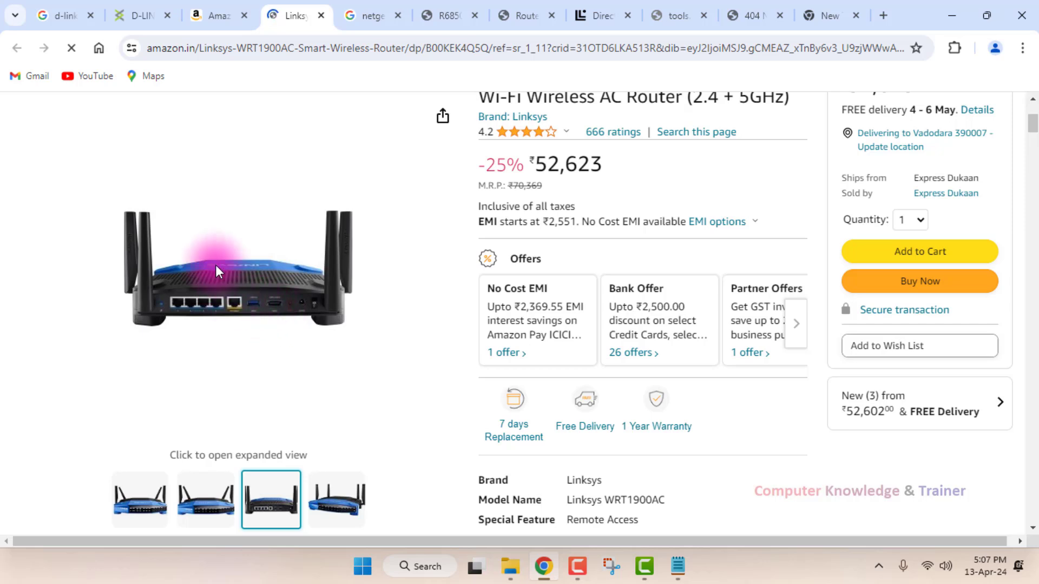
{"action": "scroll", "coordinate": [268, 277], "scroll_direction": "up", "scroll_amount": 2}
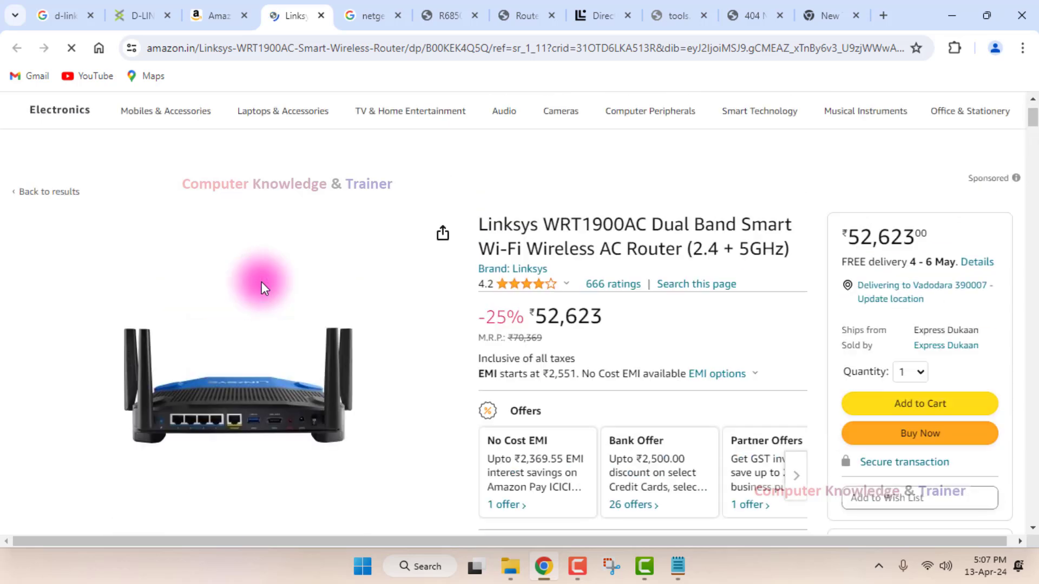
{"action": "scroll", "coordinate": [262, 281], "scroll_direction": "down", "scroll_amount": 1}
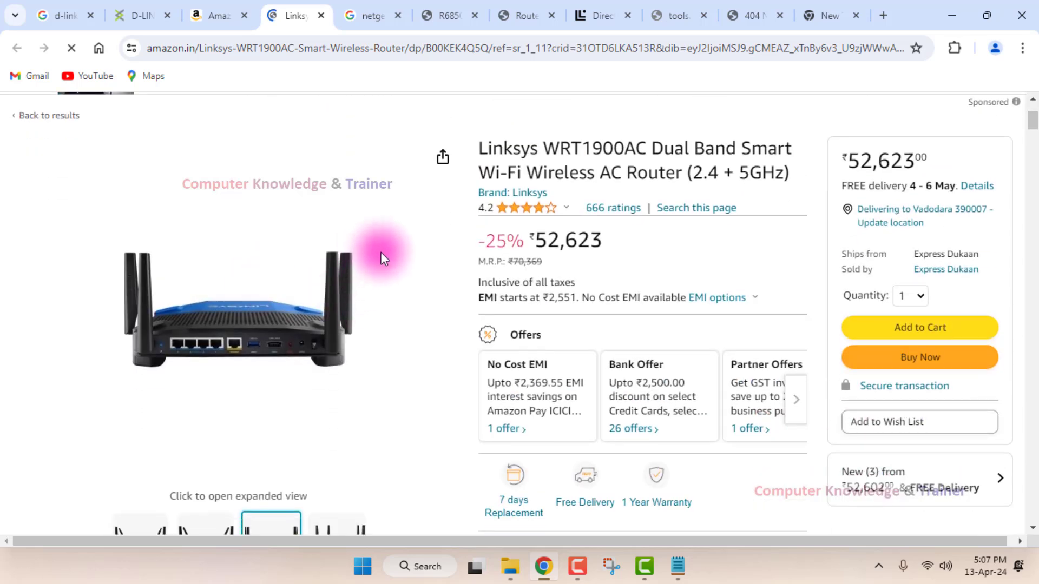
{"action": "scroll", "coordinate": [381, 253], "scroll_direction": "down", "scroll_amount": 1}
{"action": "scroll", "coordinate": [381, 252], "scroll_direction": "up", "scroll_amount": 1}
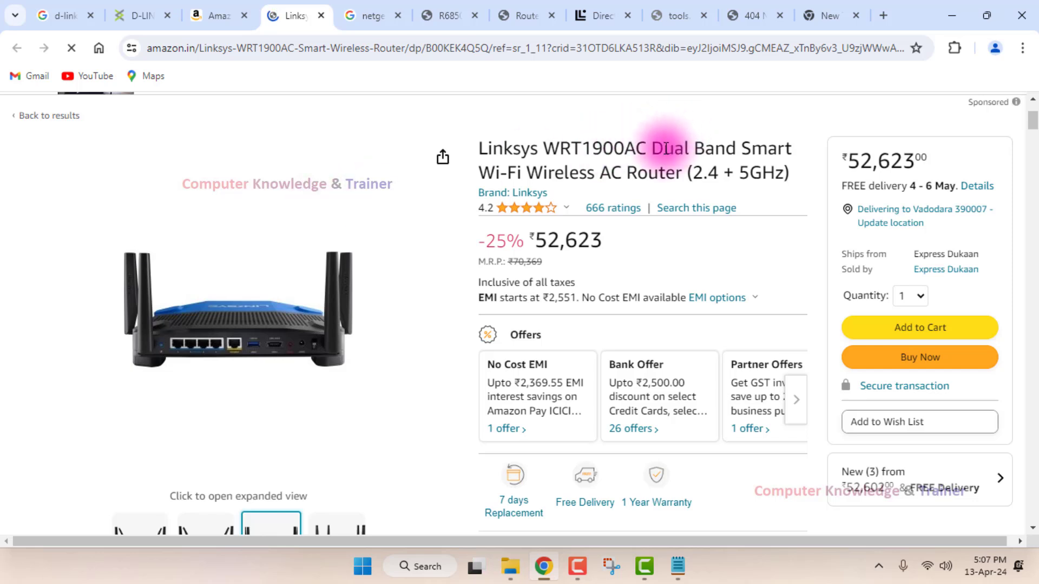
Highlight "Dual Band Smart" and "5GHz)" in the router's product title.
{"action": "left_click_drag", "start_coordinate": [649, 151], "coordinate": [811, 159]}
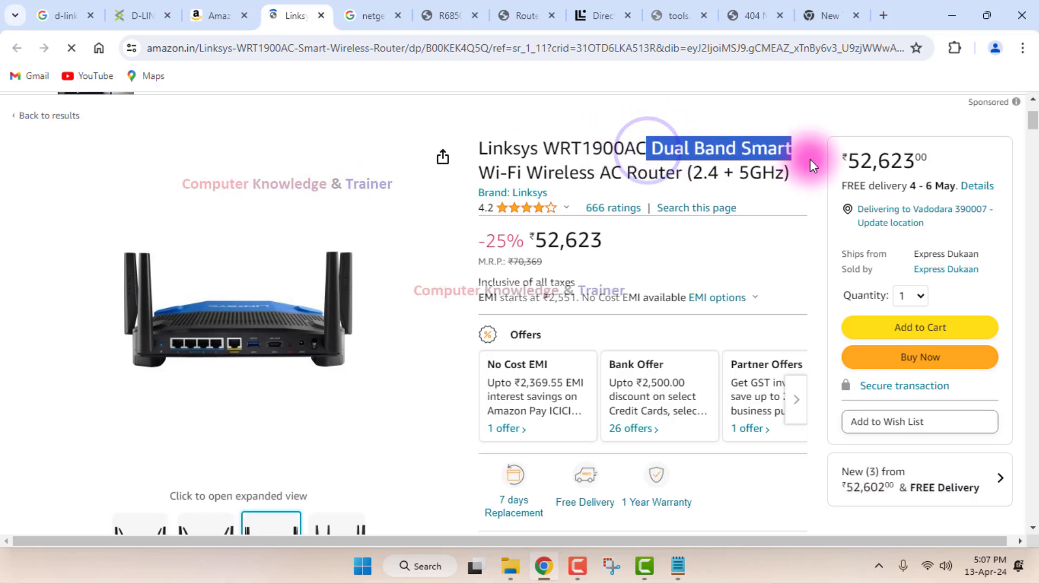
{"action": "left_click", "coordinate": [721, 172]}
{"action": "left_click_drag", "start_coordinate": [715, 169], "coordinate": [815, 171]}
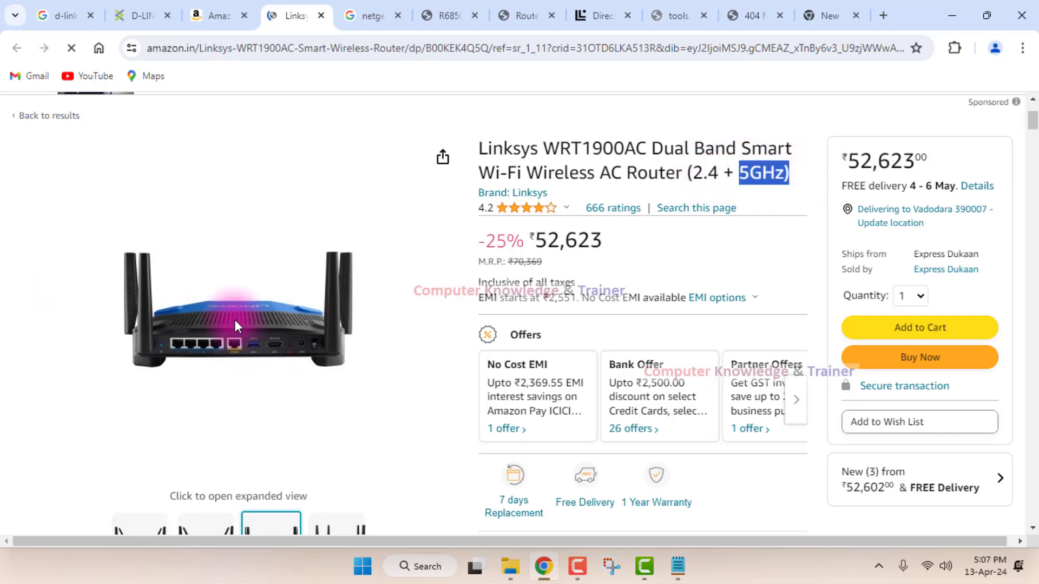
Look over the router's offers and specifications, and highlight its price figure below the ratings.
{"action": "scroll", "coordinate": [238, 271], "scroll_direction": "down", "scroll_amount": 3}
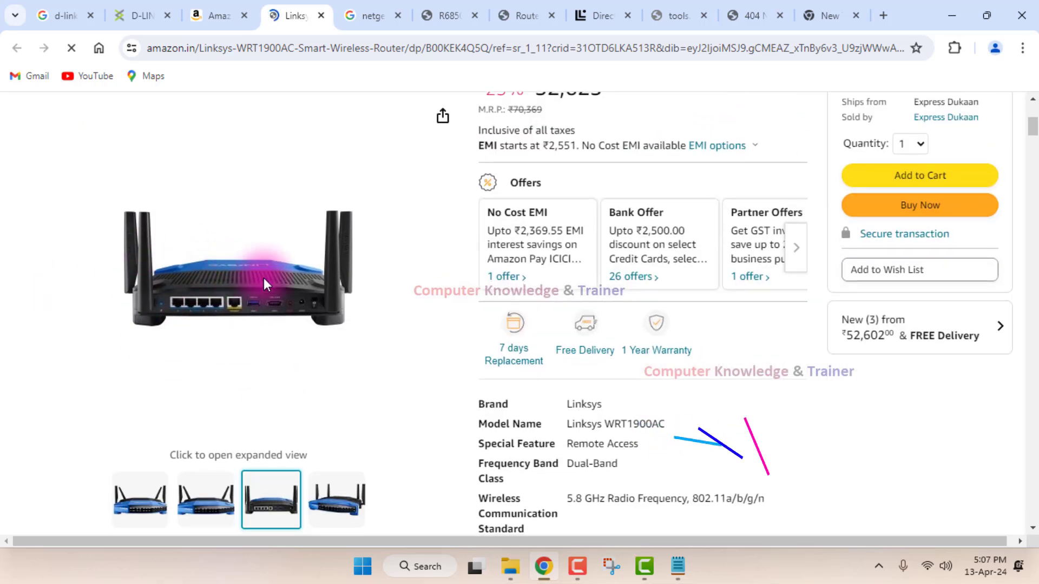
{"action": "scroll", "coordinate": [300, 277], "scroll_direction": "down", "scroll_amount": 1}
{"action": "scroll", "coordinate": [300, 277], "scroll_direction": "up", "scroll_amount": 3}
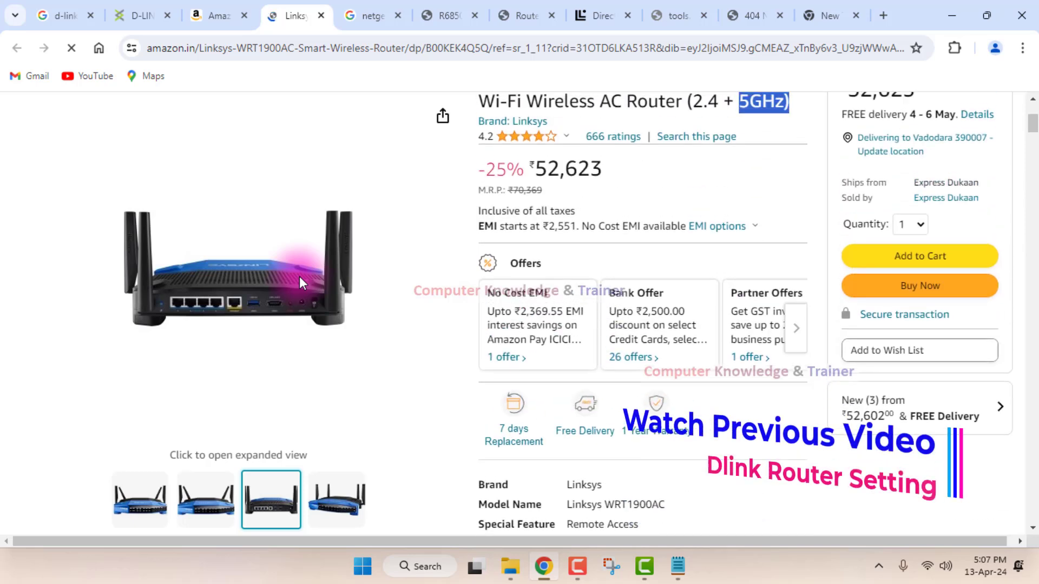
{"action": "scroll", "coordinate": [300, 277], "scroll_direction": "up", "scroll_amount": 1}
{"action": "left_click_drag", "start_coordinate": [618, 249], "coordinate": [535, 241]}
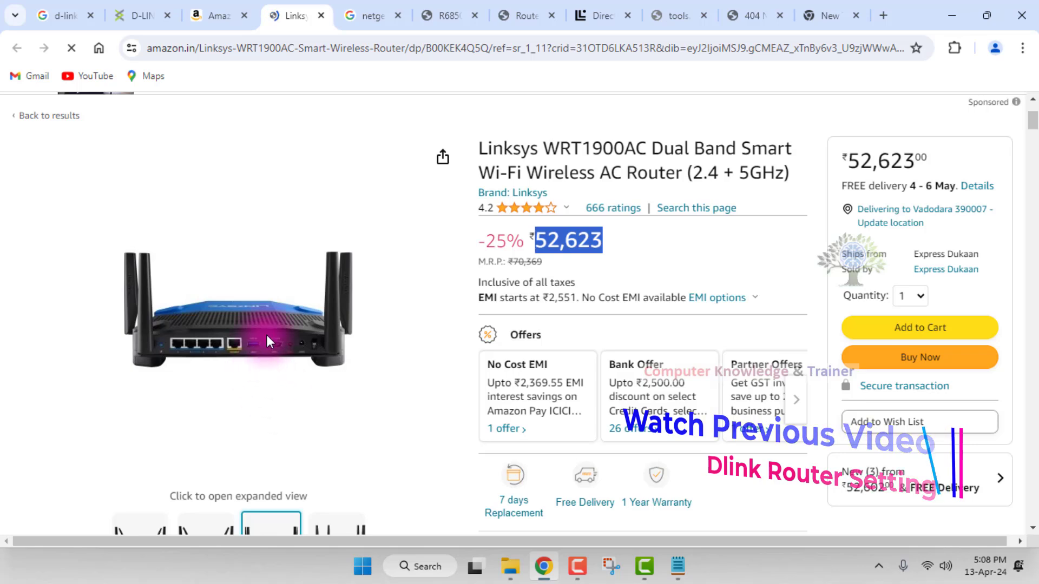
Open the rear-view image in expanded view, close it, and examine the router's rear ports on the product page.
{"action": "left_click", "coordinate": [376, 320]}
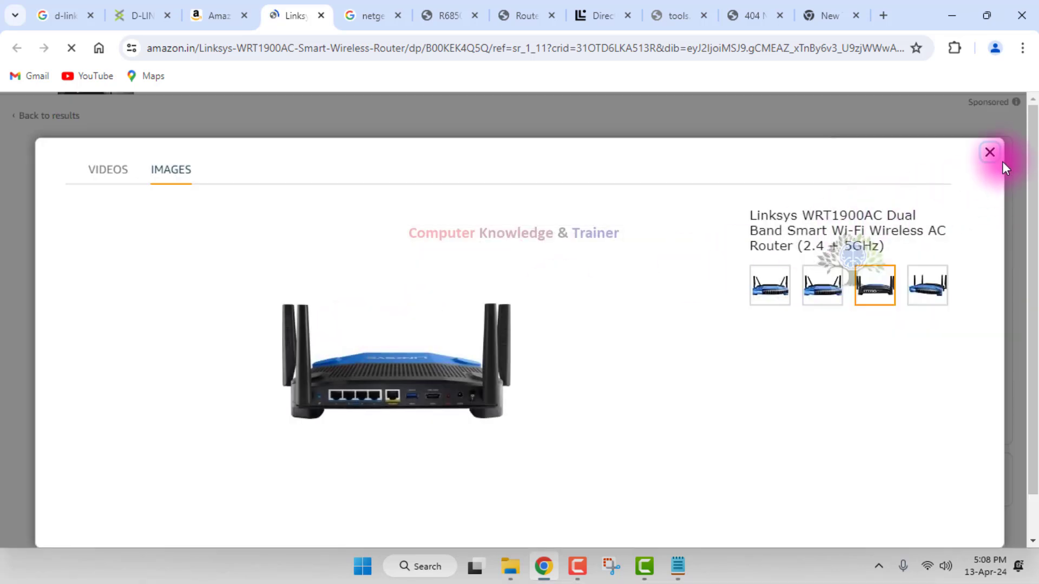
{"action": "left_click", "coordinate": [990, 157]}
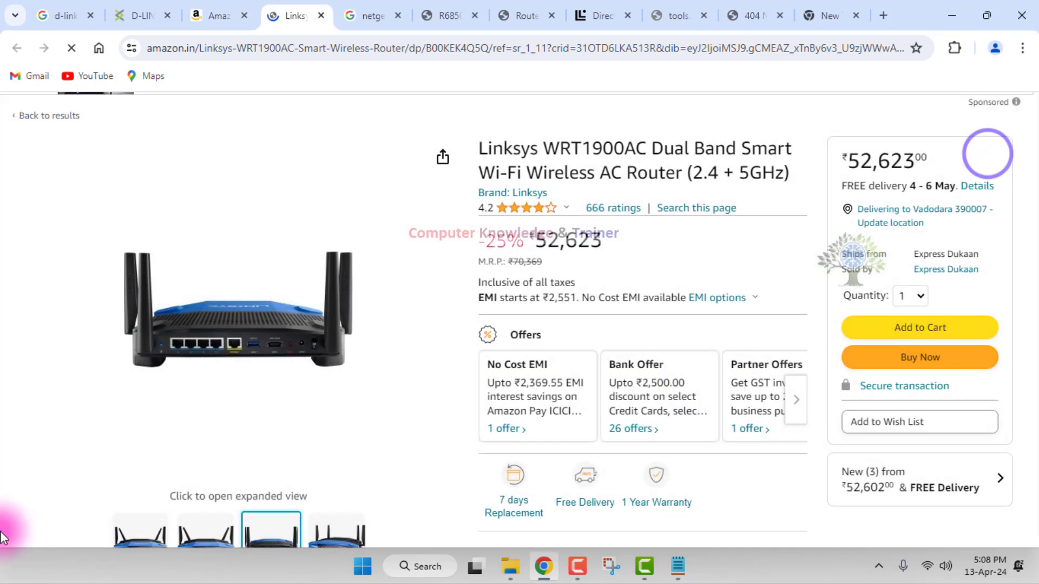
{"action": "scroll", "coordinate": [188, 317], "scroll_direction": "down", "scroll_amount": 1}
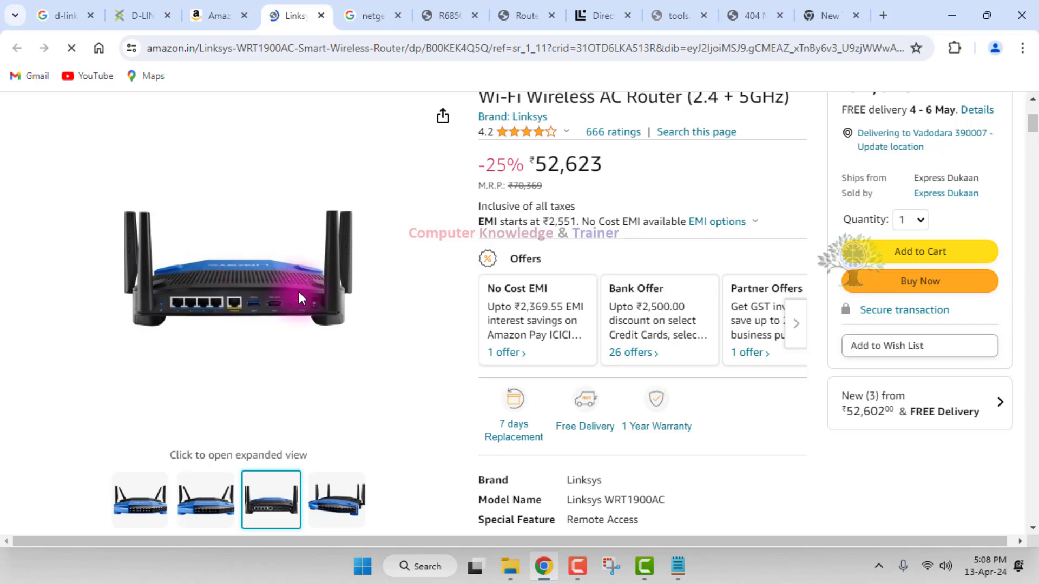
{"action": "scroll", "coordinate": [299, 291], "scroll_direction": "down", "scroll_amount": 1}
{"action": "mouse_move", "coordinate": [154, 503]}
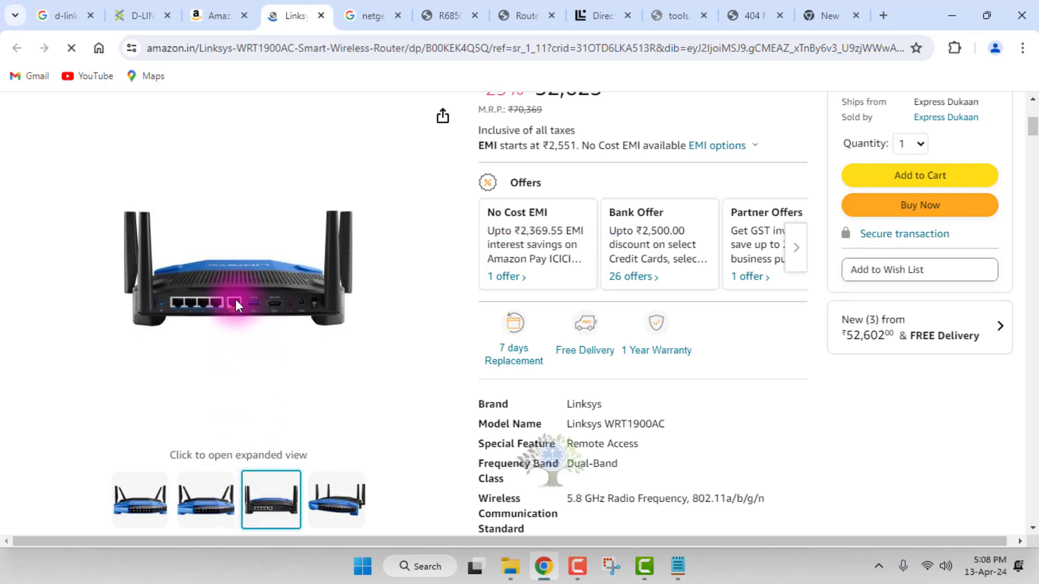
Stop the product page from loading further, examine the front and rear images, and open and close the rear image's expanded view.
{"action": "left_click", "coordinate": [68, 47]}
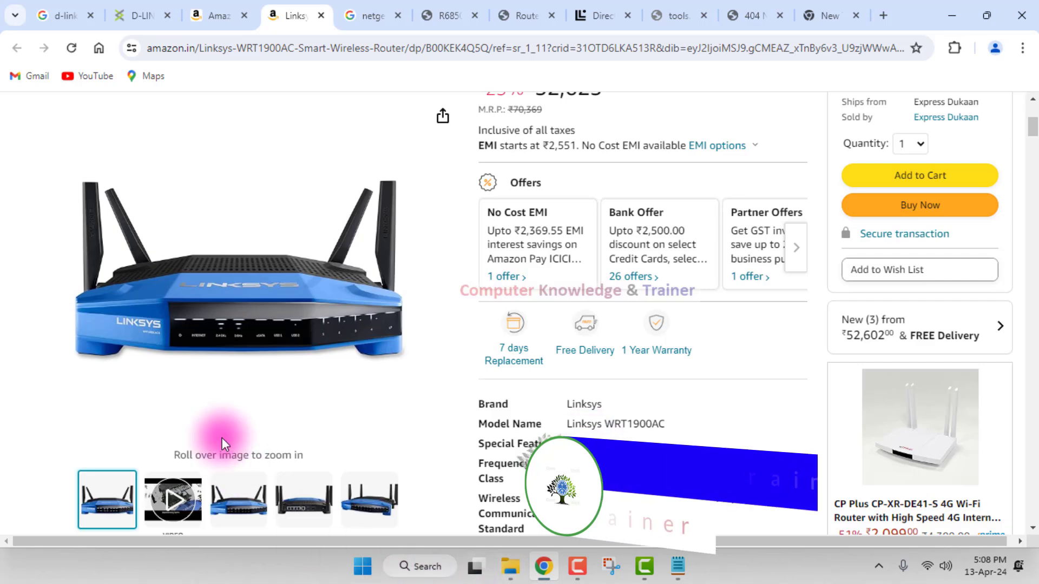
{"action": "mouse_move", "coordinate": [200, 317]}
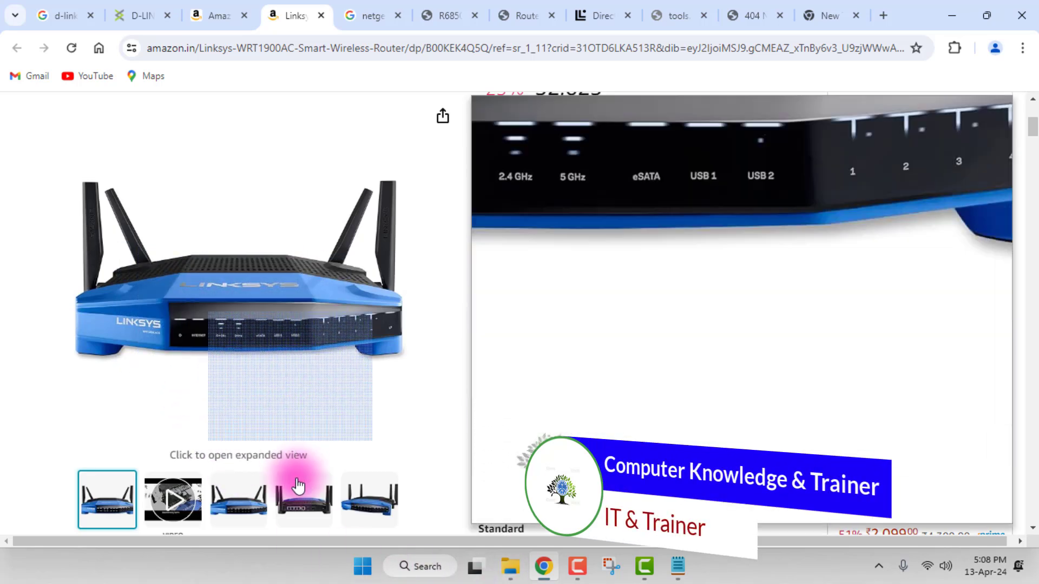
{"action": "mouse_move", "coordinate": [302, 499]}
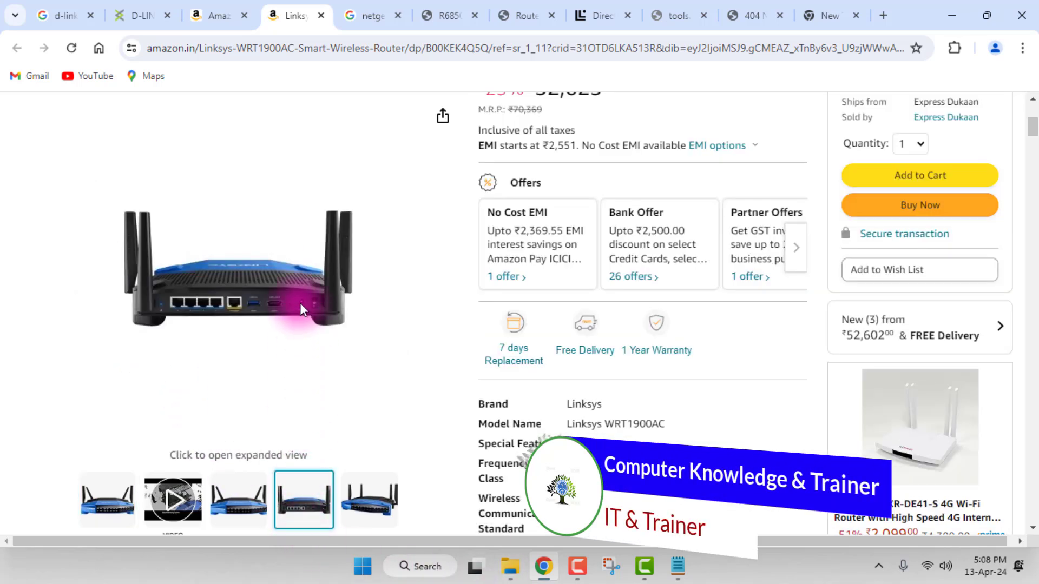
{"action": "left_click", "coordinate": [268, 297]}
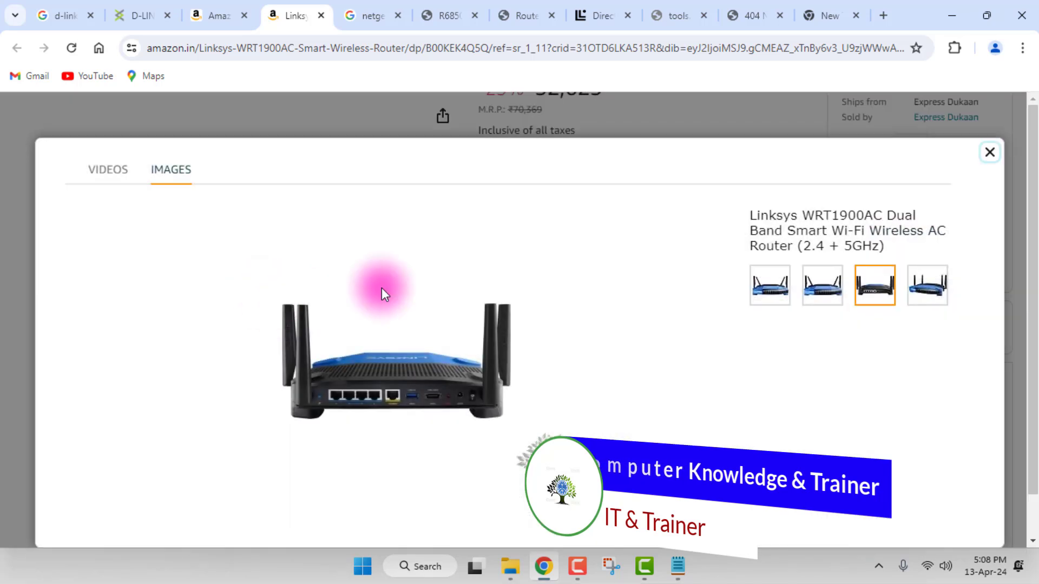
{"action": "left_click", "coordinate": [990, 152]}
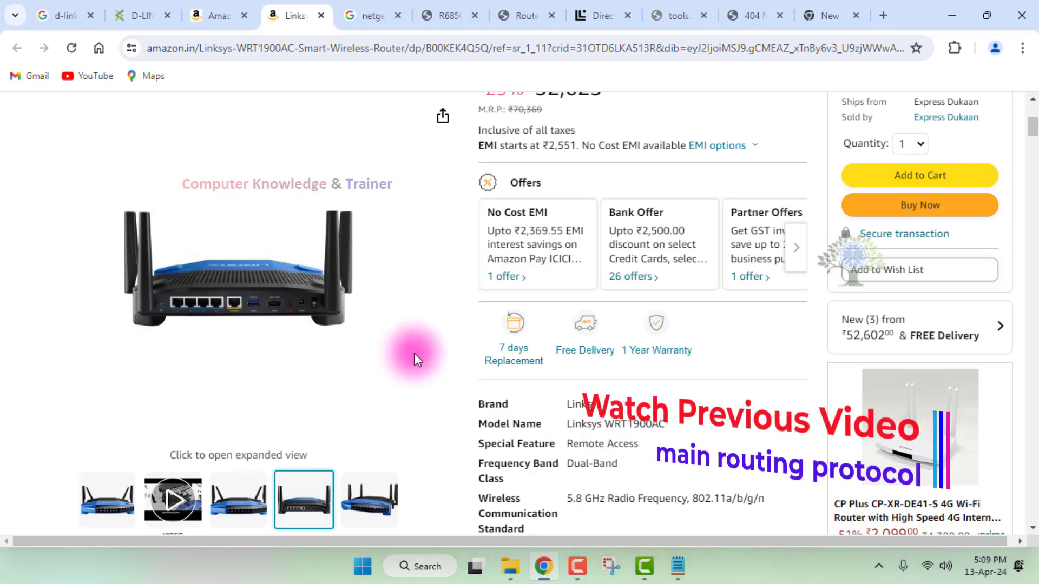
Highlight "Linksys WRT1900" in the product title.
{"action": "scroll", "coordinate": [414, 353], "scroll_direction": "up", "scroll_amount": 5}
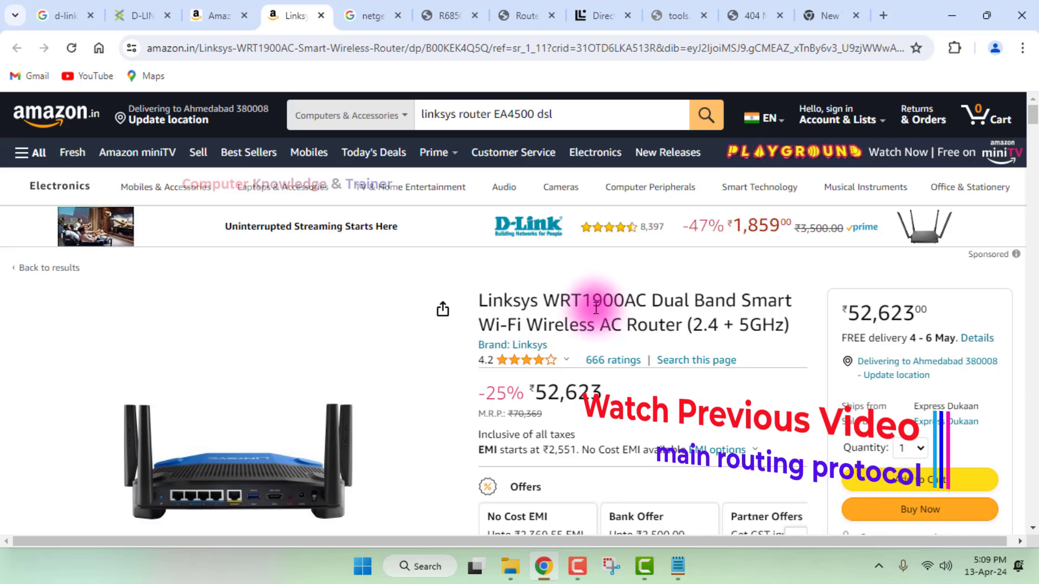
{"action": "left_click_drag", "start_coordinate": [625, 301], "coordinate": [479, 302]}
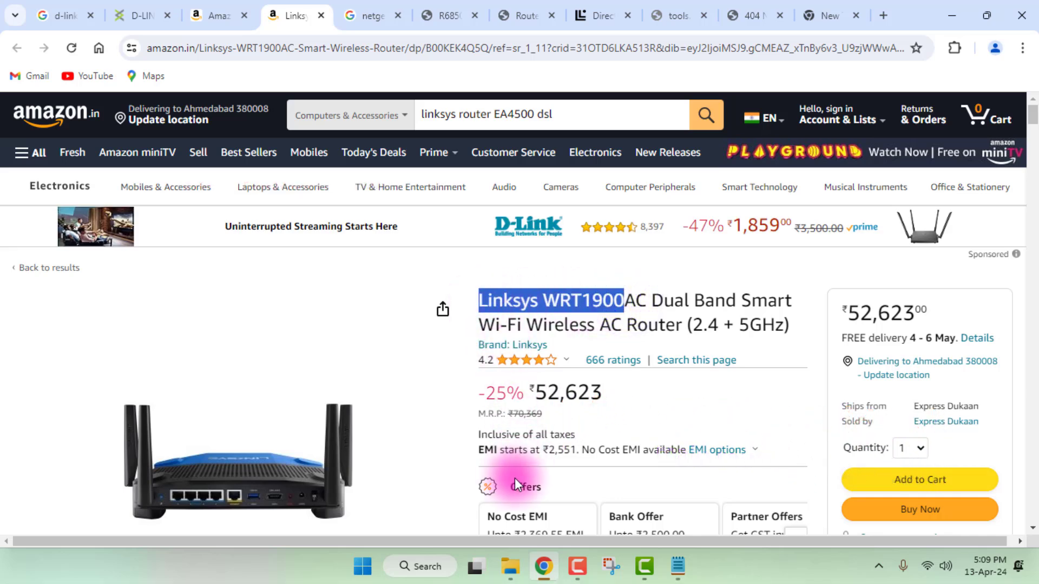
{"action": "left_click", "coordinate": [577, 567]}
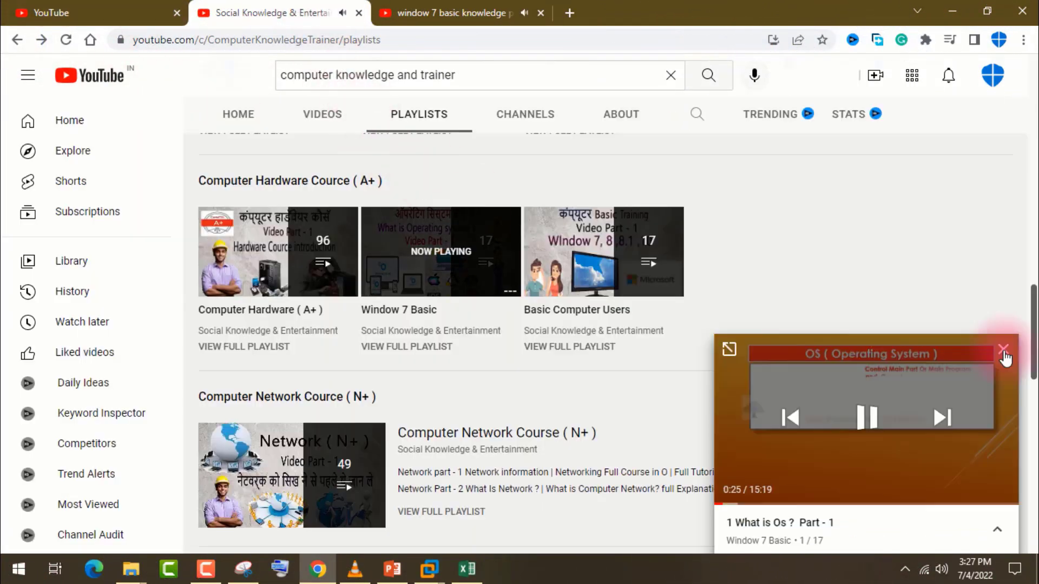
Browse the YouTube channel's playlists and open the Window 10 System & Setting playlist in a new tab.
{"action": "left_click", "coordinate": [1004, 352]}
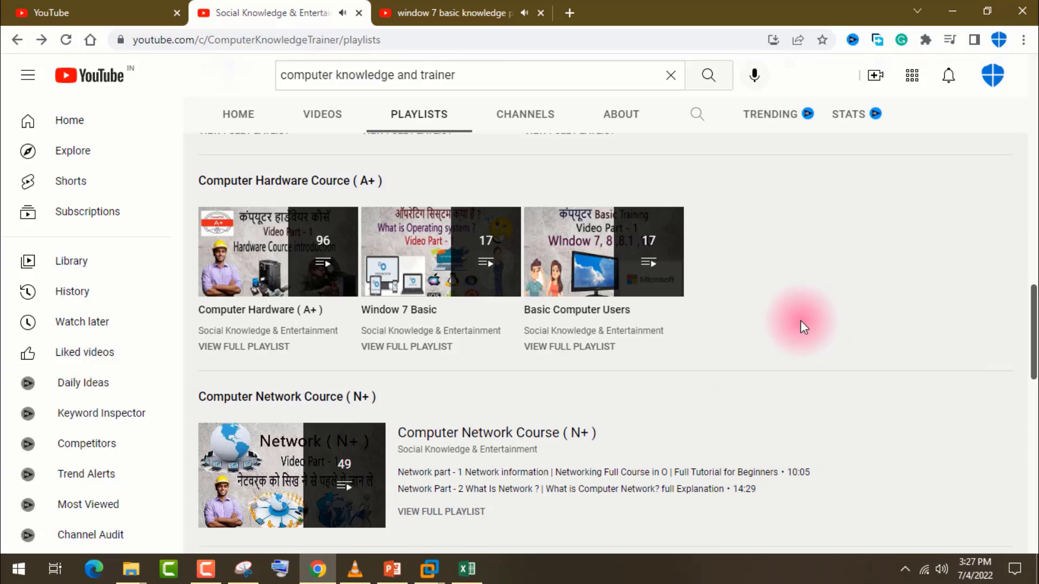
{"action": "scroll", "coordinate": [802, 324], "scroll_direction": "up", "scroll_amount": 3}
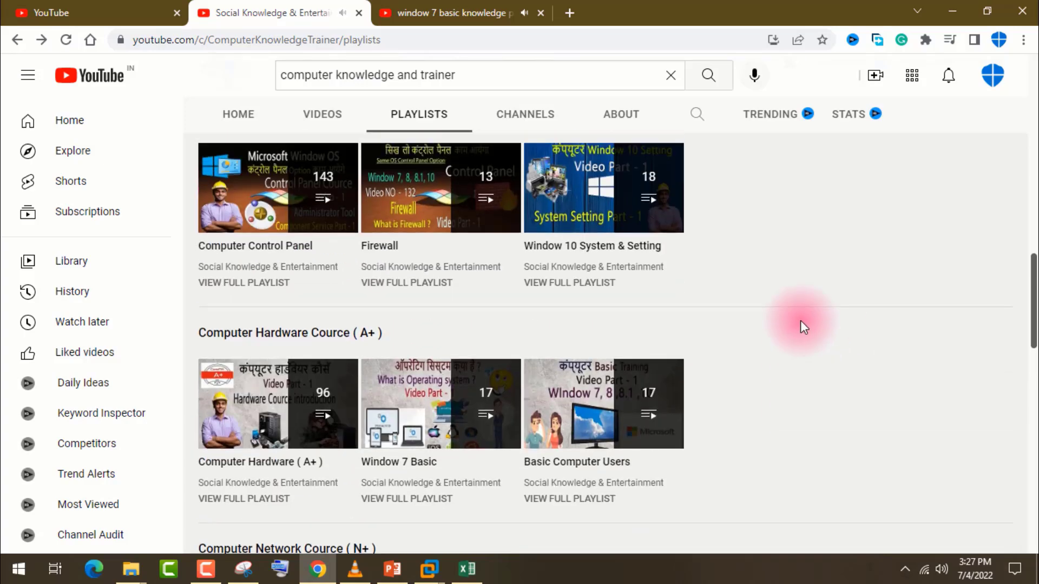
{"action": "scroll", "coordinate": [801, 327], "scroll_direction": "up", "scroll_amount": 3}
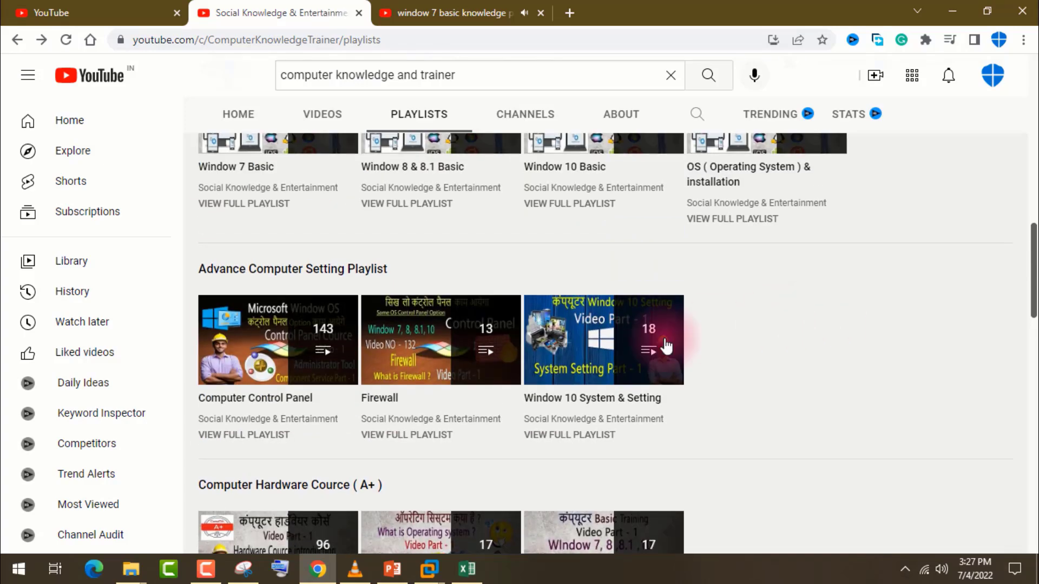
{"action": "right_click", "coordinate": [587, 349]}
{"action": "left_click", "coordinate": [596, 353]}
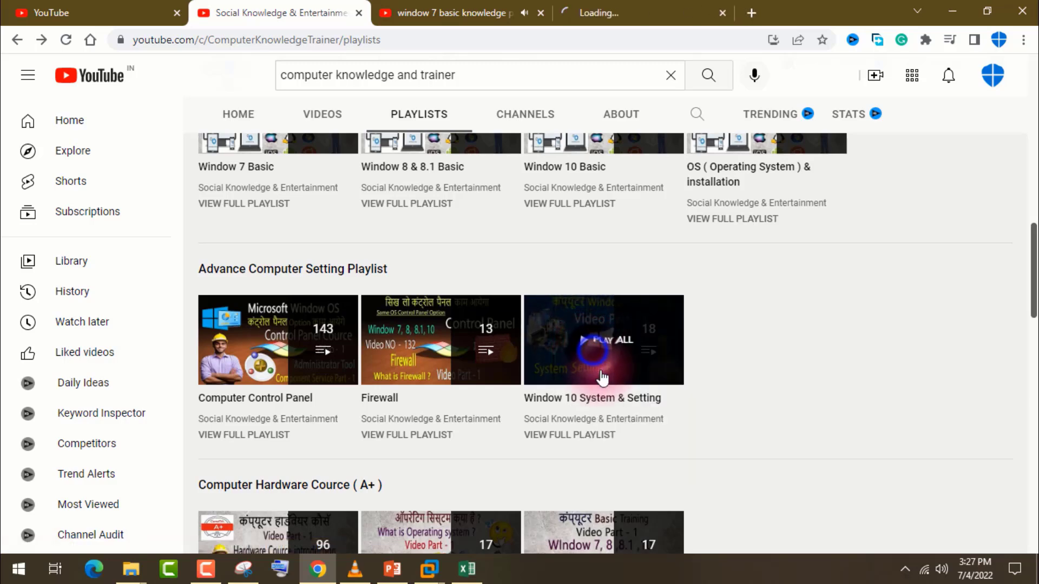
Close the window 7 basic knowledge tab and show the Window 10 System & Setting playlist's video page.
{"action": "left_click", "coordinate": [604, 8]}
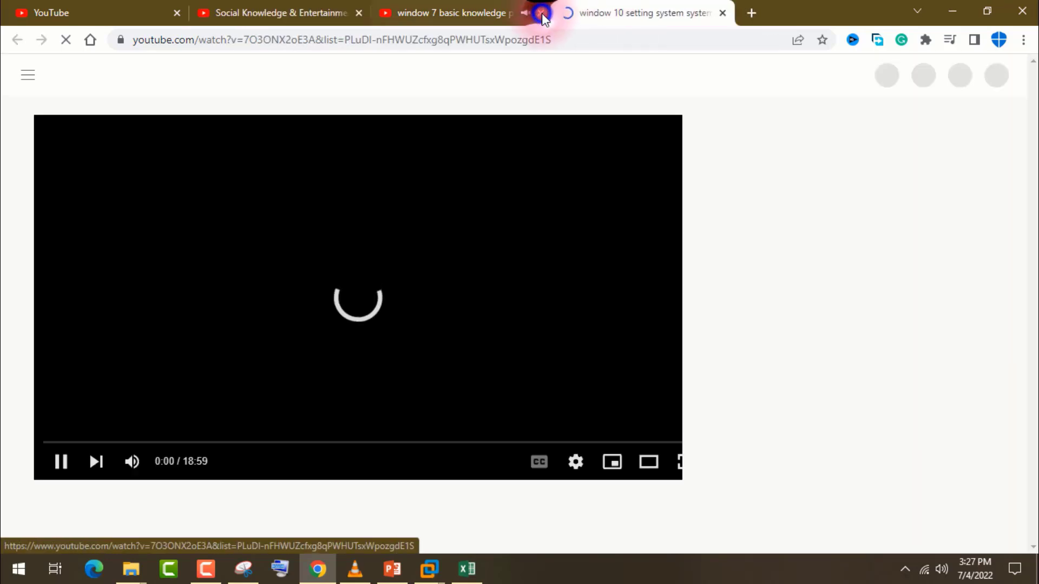
{"action": "left_click", "coordinate": [541, 13]}
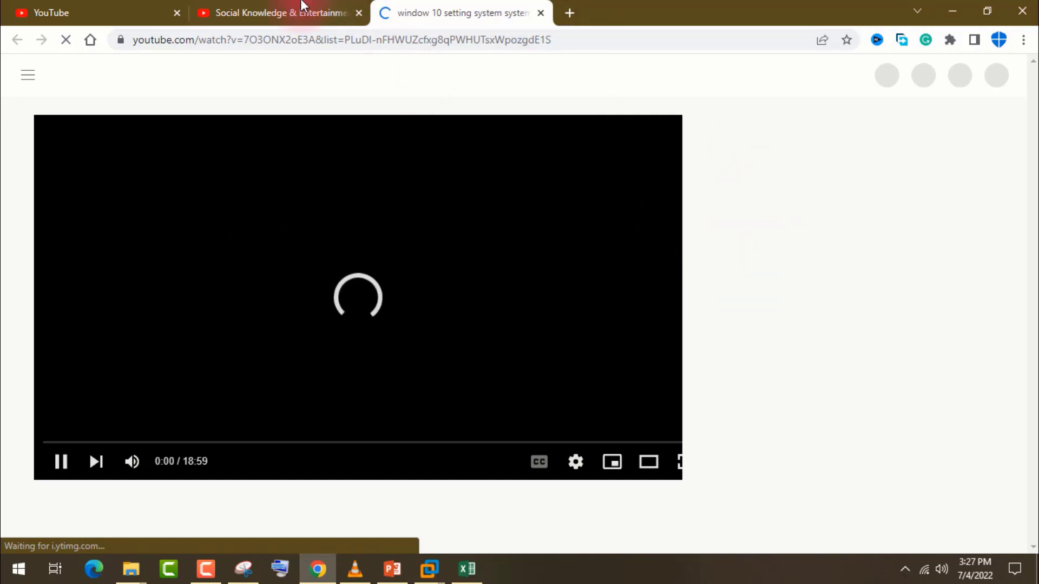
{"action": "left_click", "coordinate": [292, 12]}
{"action": "left_click", "coordinate": [644, 319]}
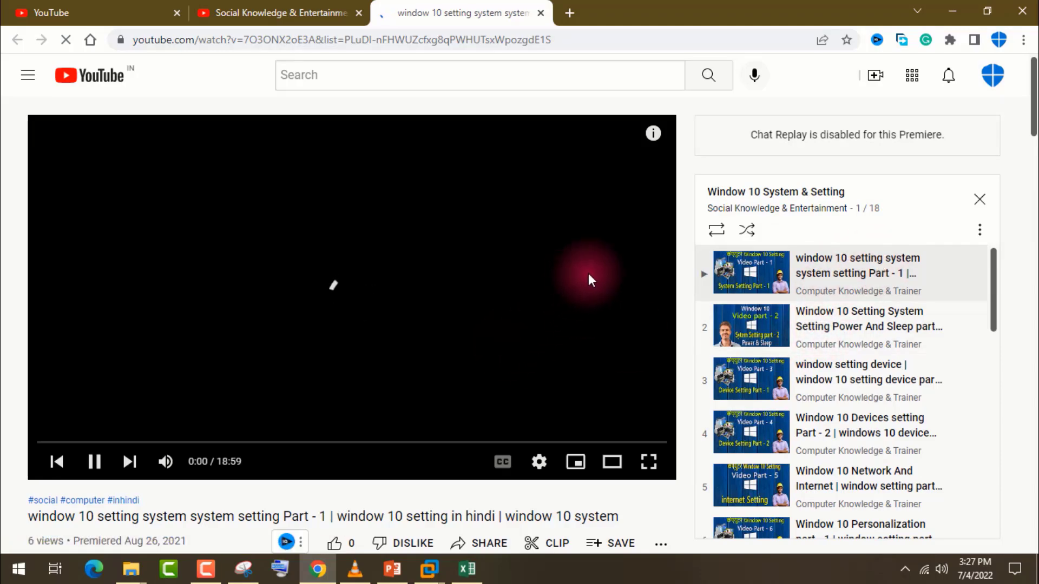
Look over the first Window 10 setting video's page, including its description, thumbnail and statistics.
{"action": "scroll", "coordinate": [674, 303], "scroll_direction": "down", "scroll_amount": 6}
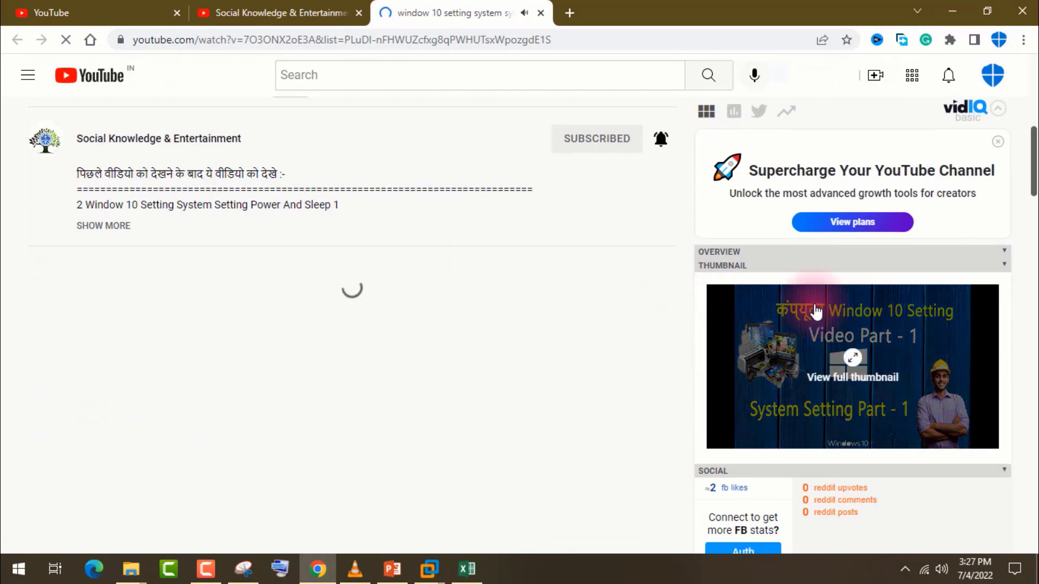
{"action": "scroll", "coordinate": [816, 309], "scroll_direction": "down", "scroll_amount": 3}
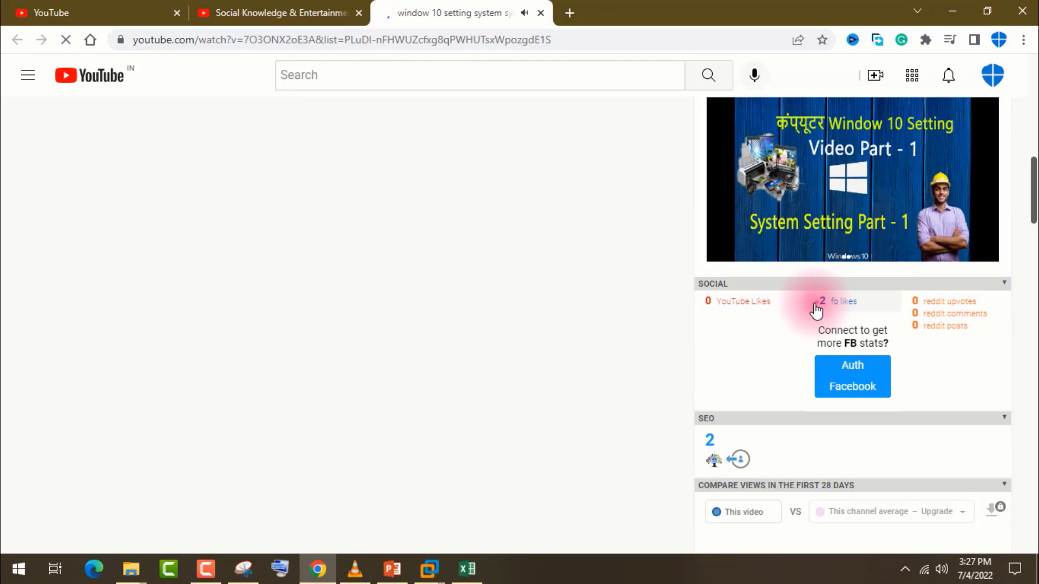
{"action": "scroll", "coordinate": [816, 308], "scroll_direction": "down", "scroll_amount": 5}
{"action": "scroll", "coordinate": [816, 306], "scroll_direction": "up", "scroll_amount": 10}
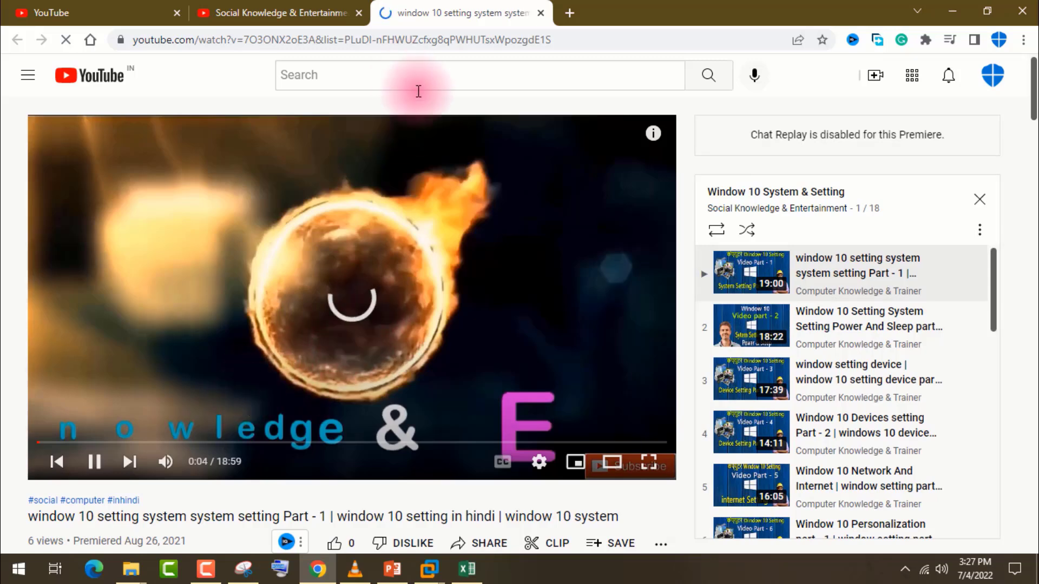
Return to the channel's playlists page and look over the Advance Computer Setting playlists.
{"action": "left_click", "coordinate": [258, 6]}
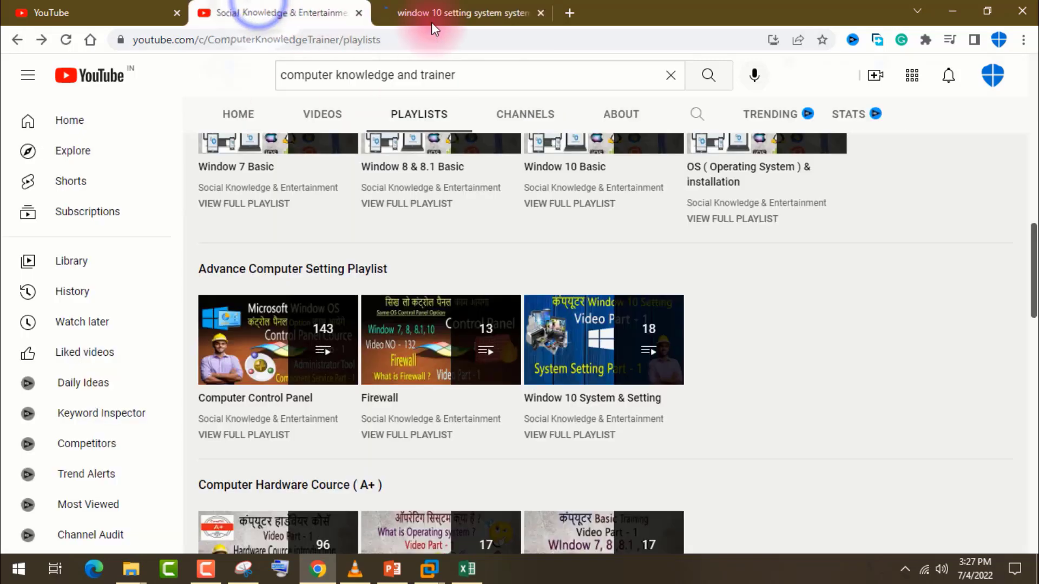
{"action": "left_click", "coordinate": [510, 13]}
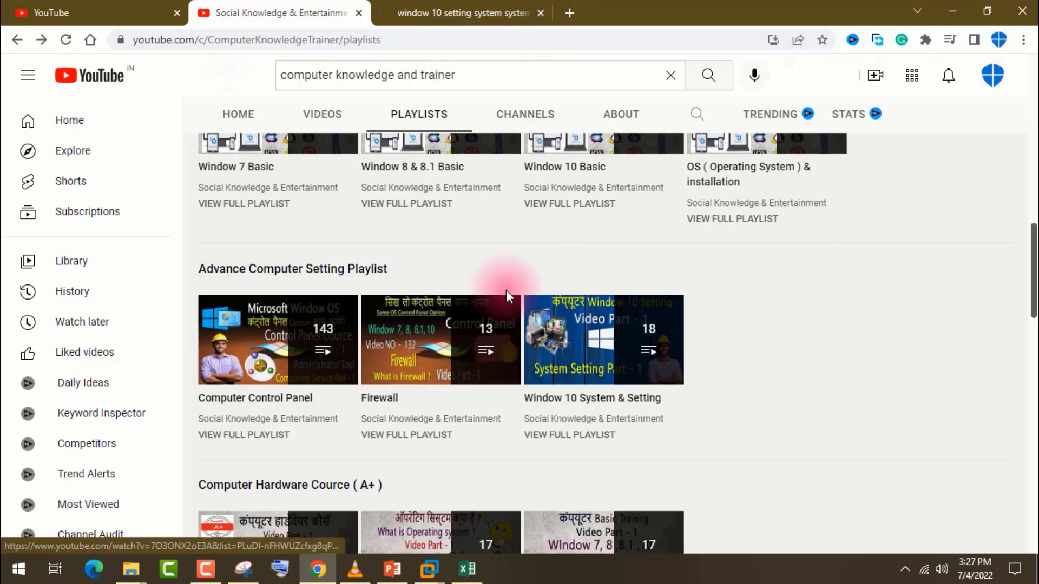
{"action": "scroll", "coordinate": [505, 295], "scroll_direction": "up", "scroll_amount": 1}
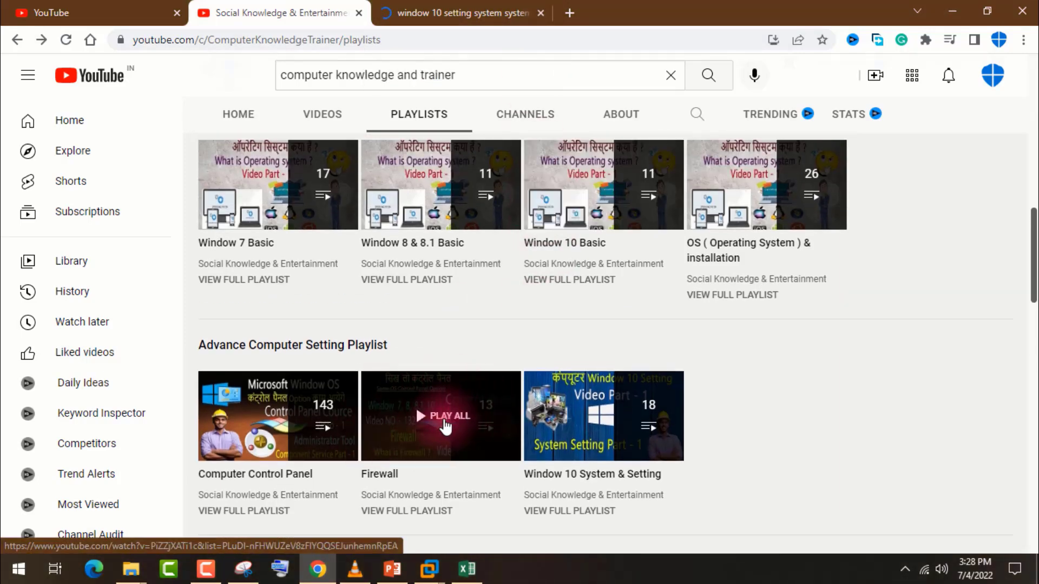
Browse the channel's hardware, network and Gmail playlist sections, and open the Gmail Training playlist in a new tab.
{"action": "scroll", "coordinate": [265, 417], "scroll_direction": "down", "scroll_amount": 3}
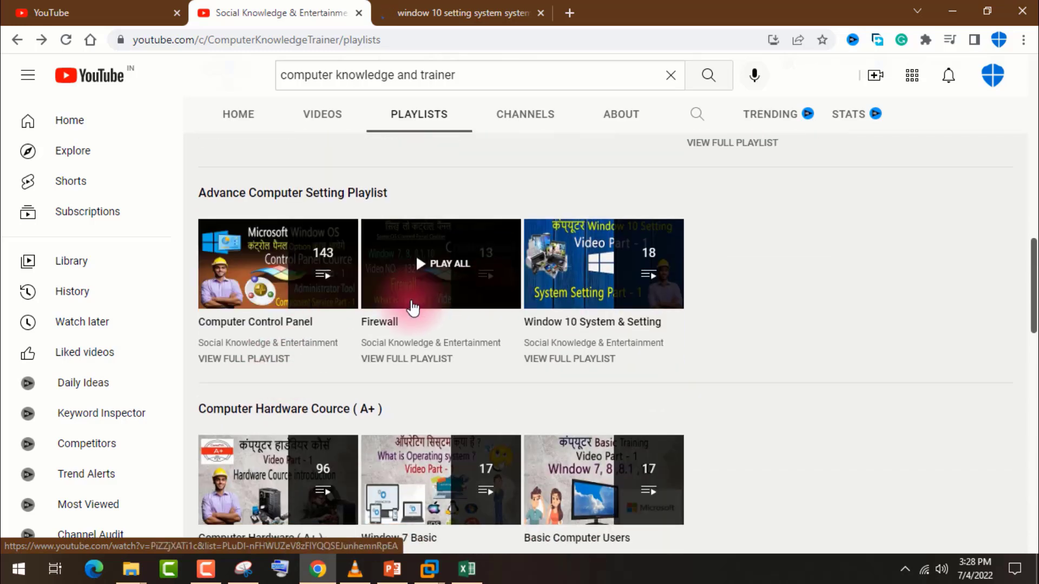
{"action": "scroll", "coordinate": [283, 264], "scroll_direction": "down", "scroll_amount": 4}
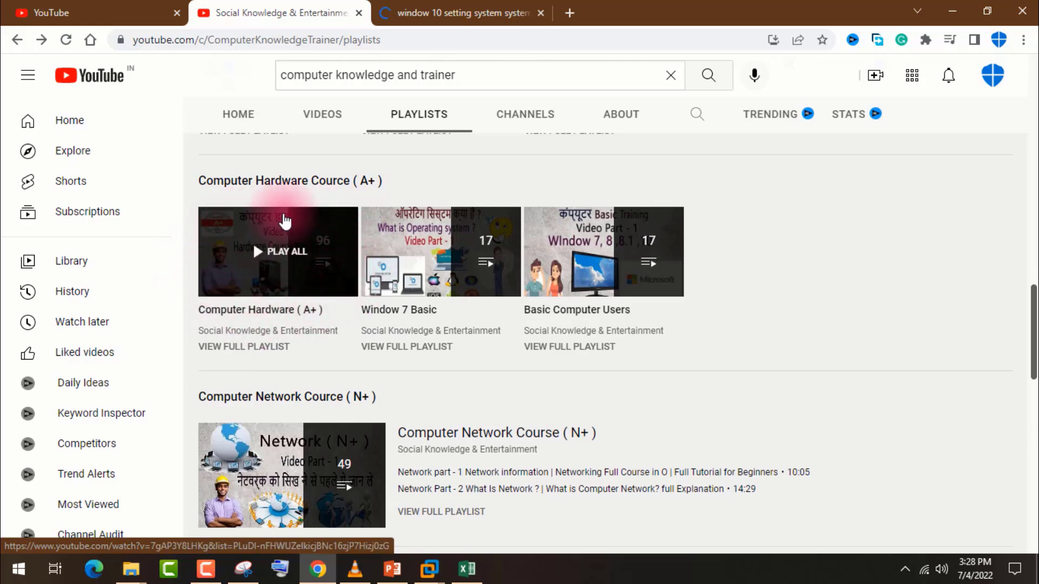
{"action": "scroll", "coordinate": [406, 315], "scroll_direction": "down", "scroll_amount": 3}
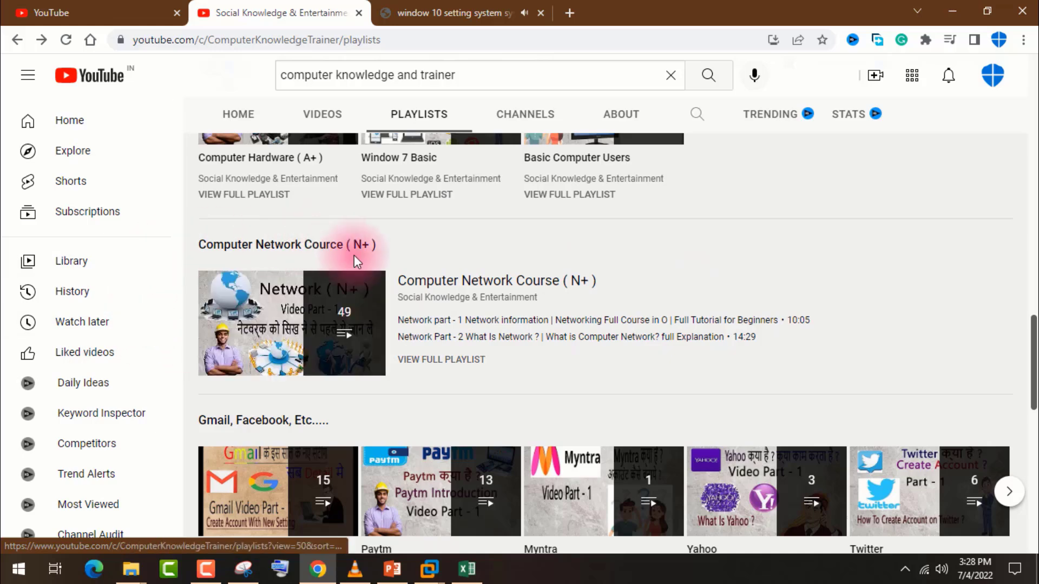
{"action": "scroll", "coordinate": [430, 286], "scroll_direction": "down", "scroll_amount": 3}
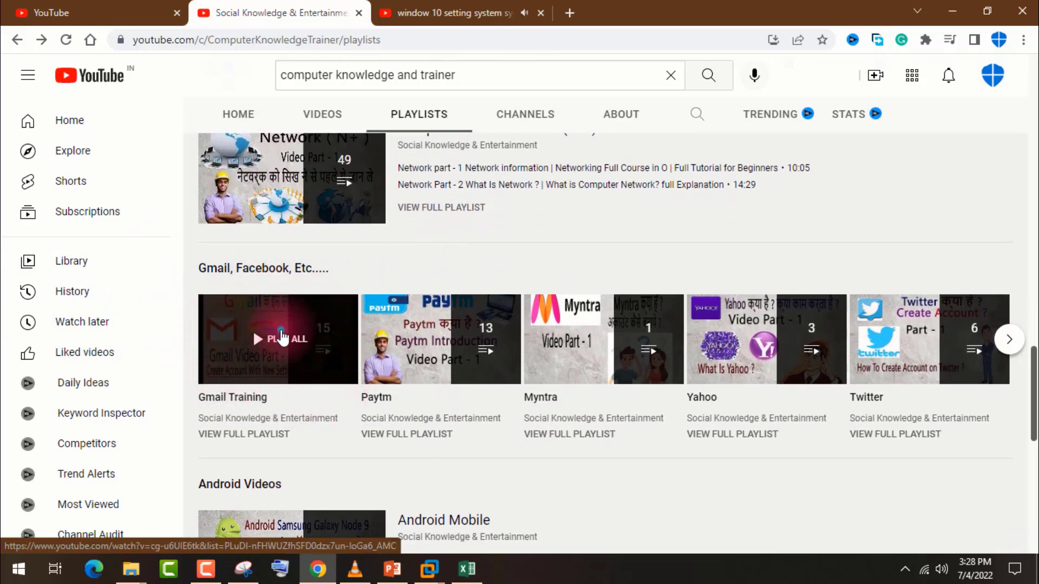
{"action": "right_click", "coordinate": [284, 330]}
{"action": "left_click", "coordinate": [303, 340]}
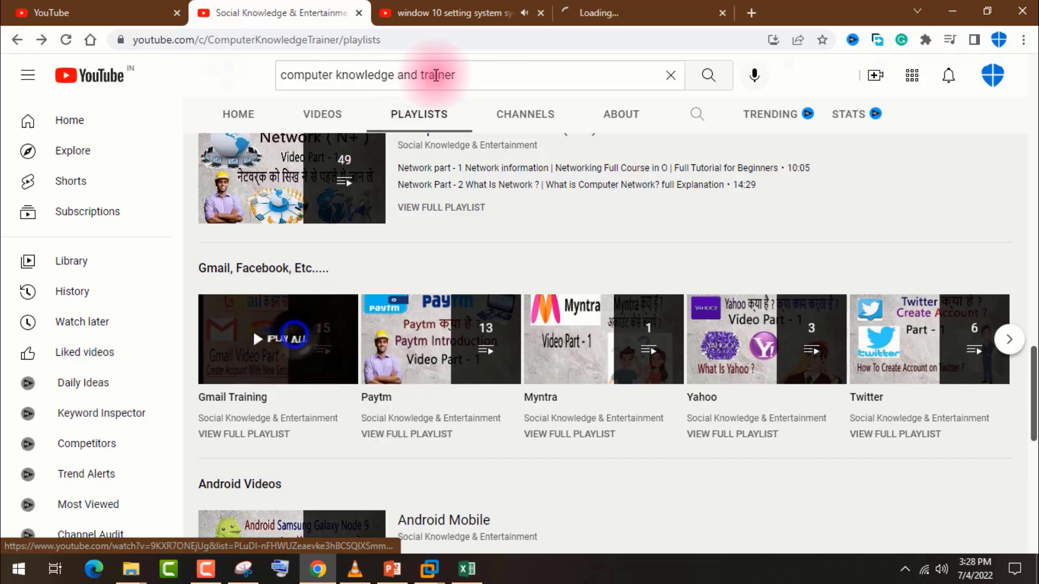
{"action": "left_click", "coordinate": [598, 7]}
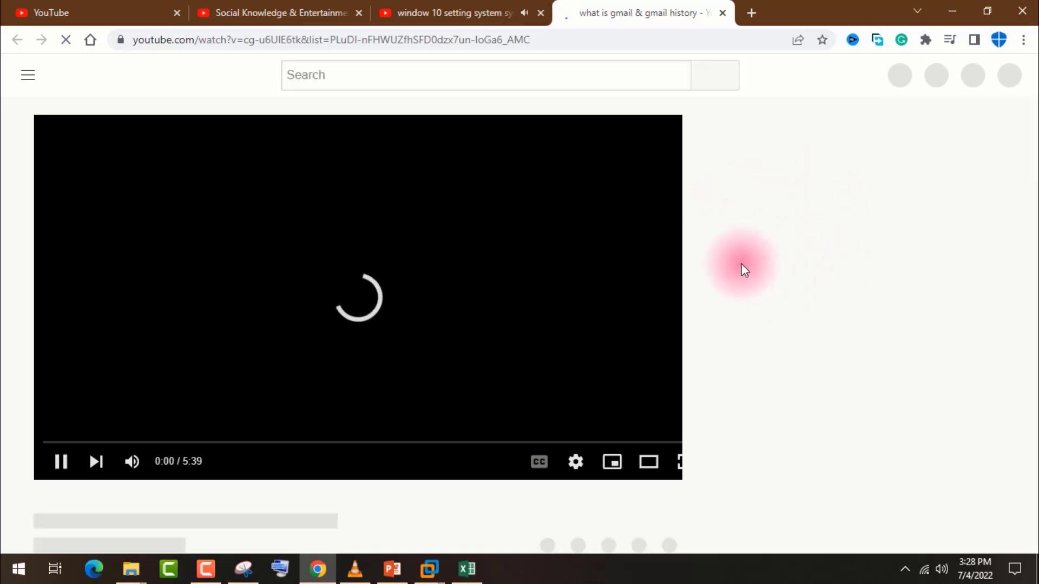
Close the Gmail video tab and the Window 10 setting video tab, returning to the channel's playlists page.
{"action": "left_click", "coordinate": [463, 12]}
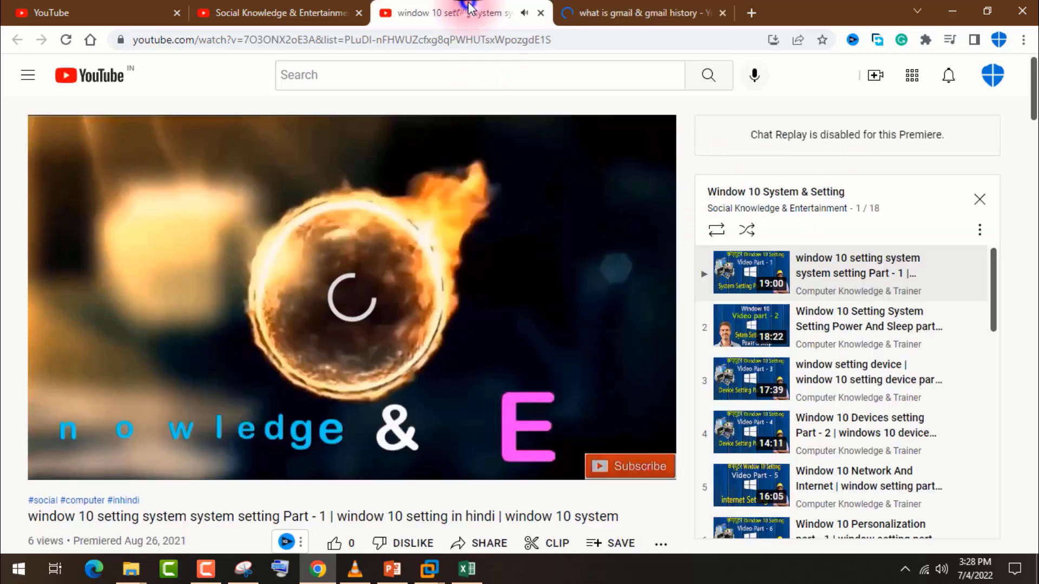
{"action": "left_click", "coordinate": [597, 6]}
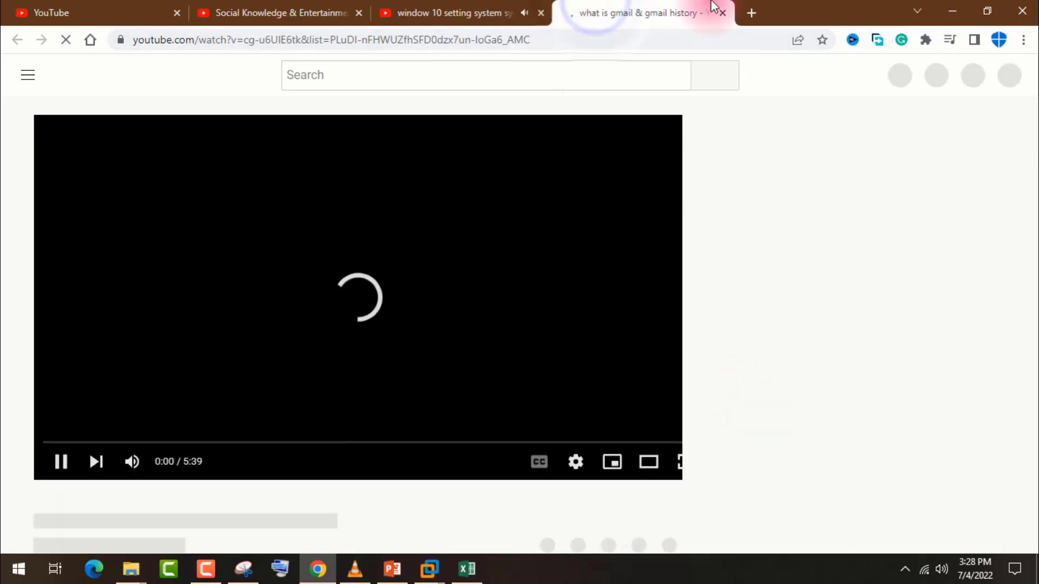
{"action": "left_click", "coordinate": [724, 13]}
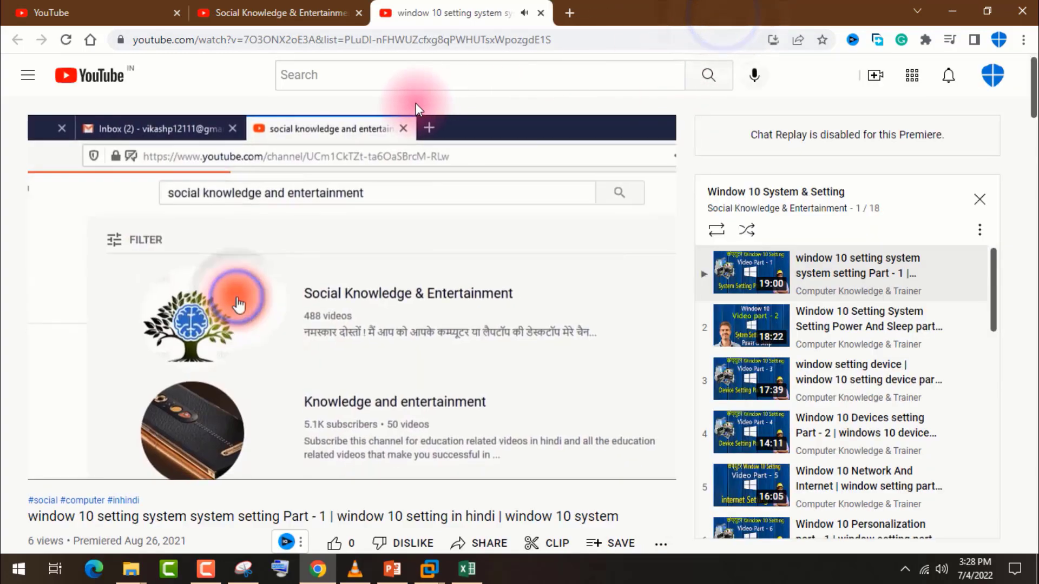
{"action": "left_click", "coordinate": [540, 13]}
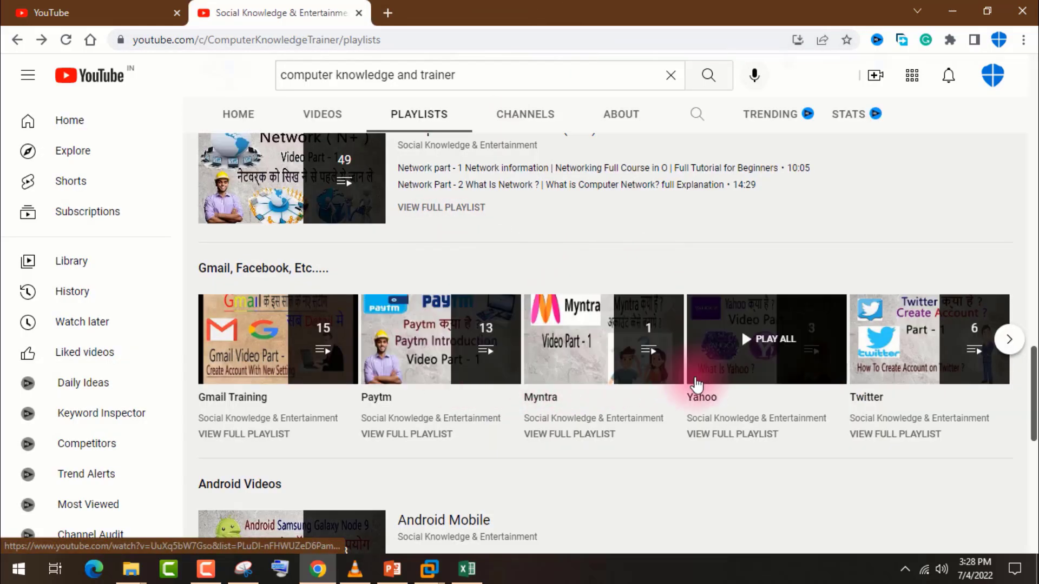
Look through the remaining Gmail, Facebook, Etc. playlists and the Android Videos and Entertaintment Videos sections.
{"action": "left_click", "coordinate": [1007, 341]}
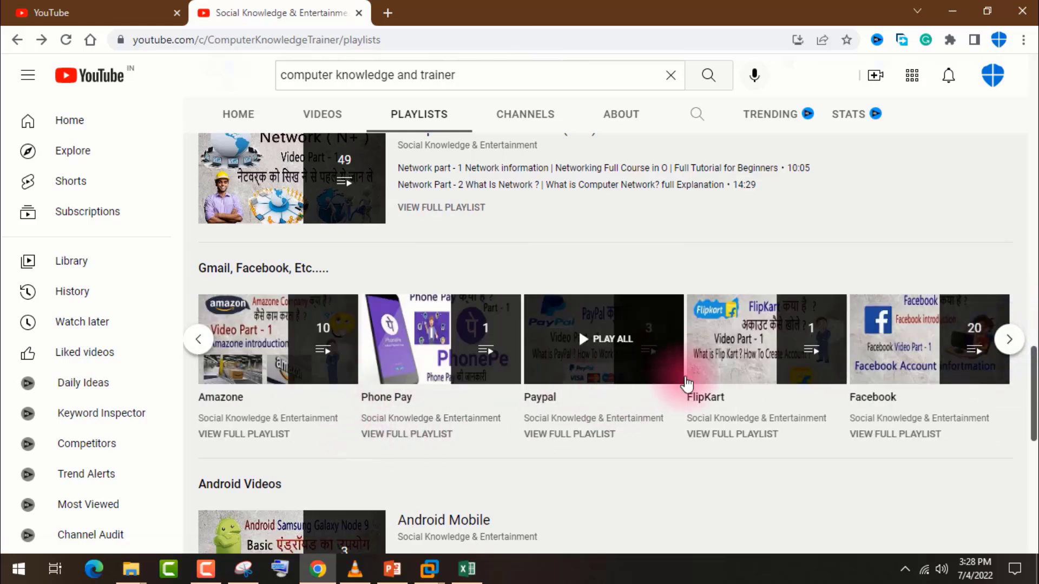
{"action": "left_click", "coordinate": [1015, 341]}
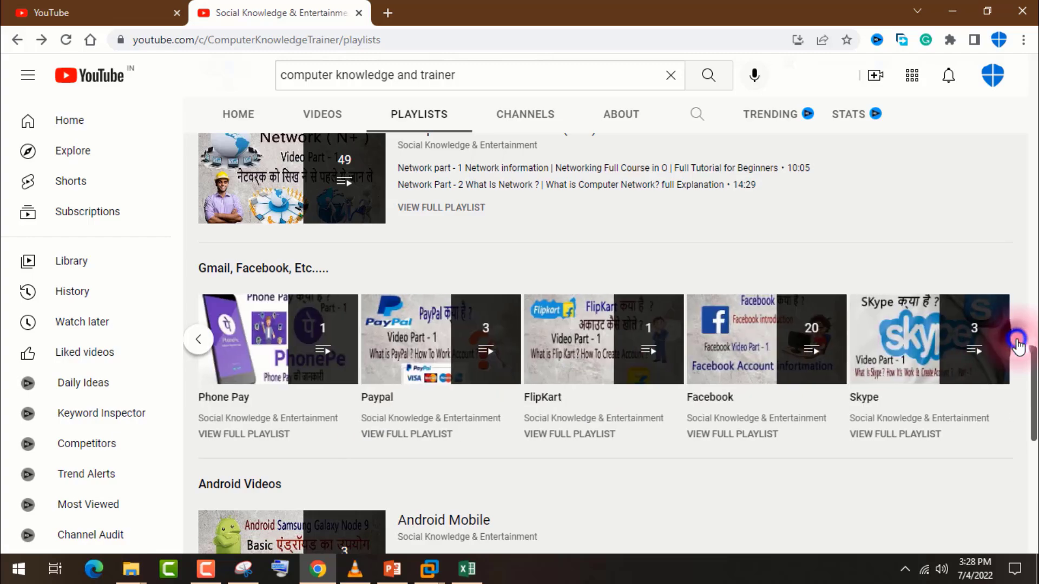
{"action": "scroll", "coordinate": [812, 368], "scroll_direction": "down", "scroll_amount": 4}
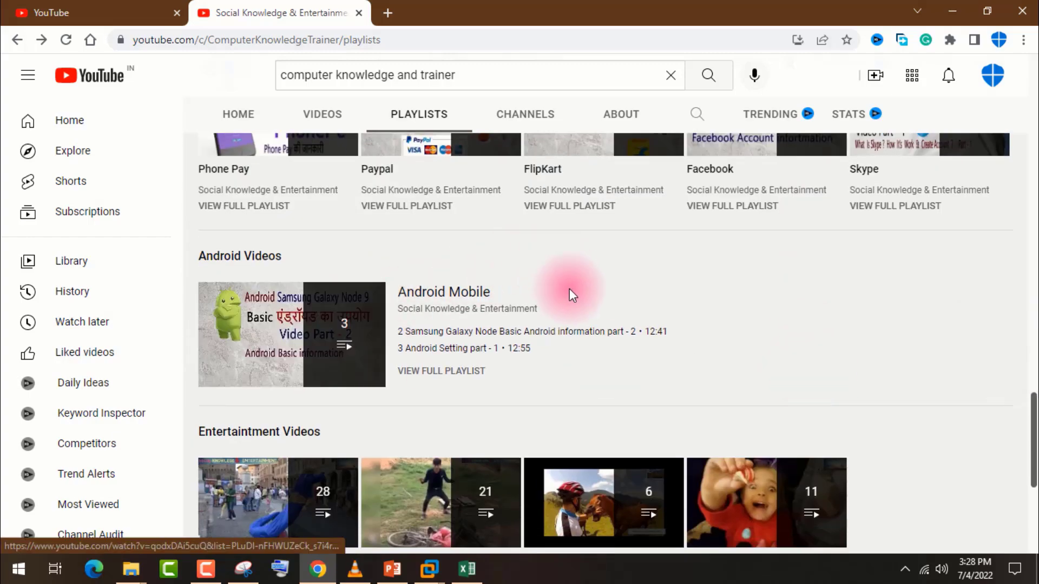
{"action": "scroll", "coordinate": [399, 362], "scroll_direction": "up", "scroll_amount": 2}
{"action": "scroll", "coordinate": [400, 365], "scroll_direction": "down", "scroll_amount": 4}
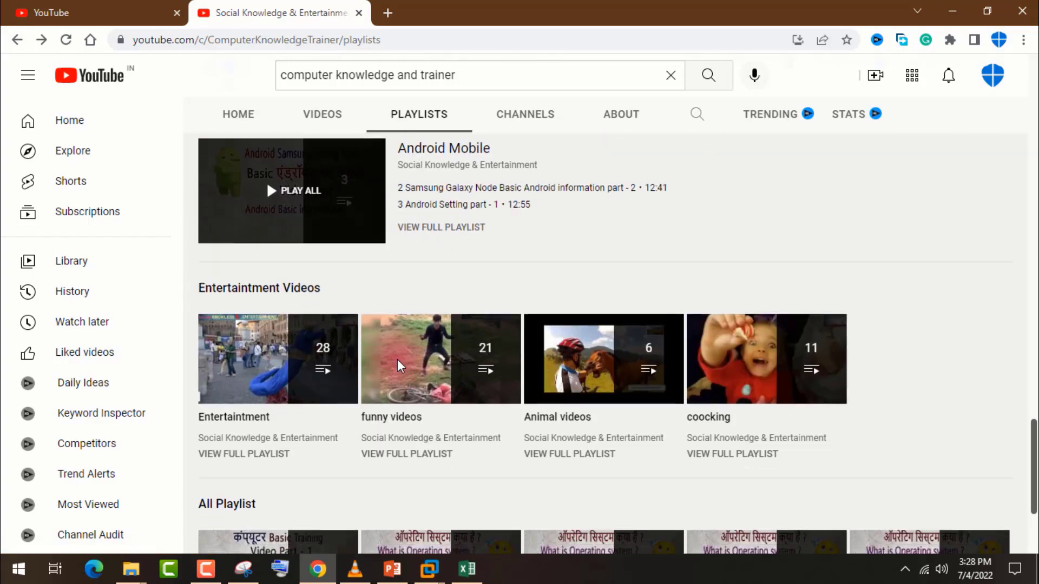
{"action": "scroll", "coordinate": [399, 361], "scroll_direction": "down", "scroll_amount": 3}
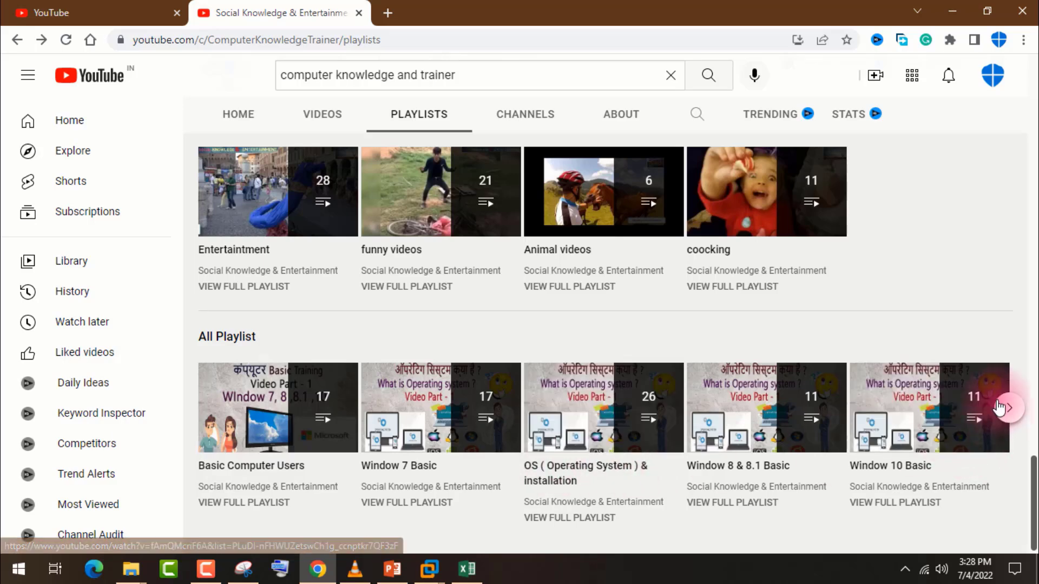
Look over the All Playlist section and return to the channel's header.
{"action": "scroll", "coordinate": [1009, 413], "scroll_direction": "up", "scroll_amount": 3}
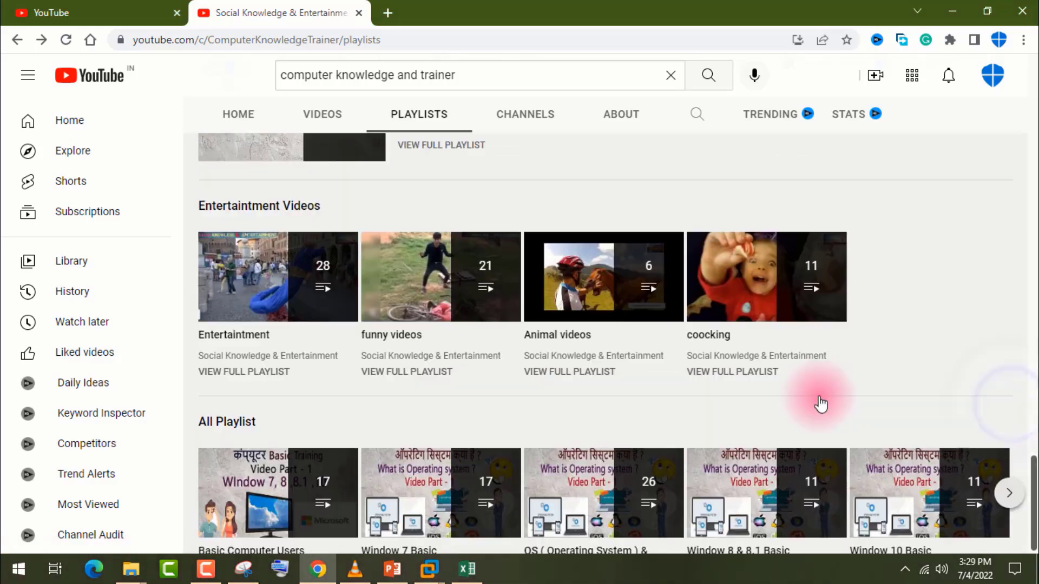
{"action": "scroll", "coordinate": [1035, 477], "scroll_direction": "down", "scroll_amount": 3}
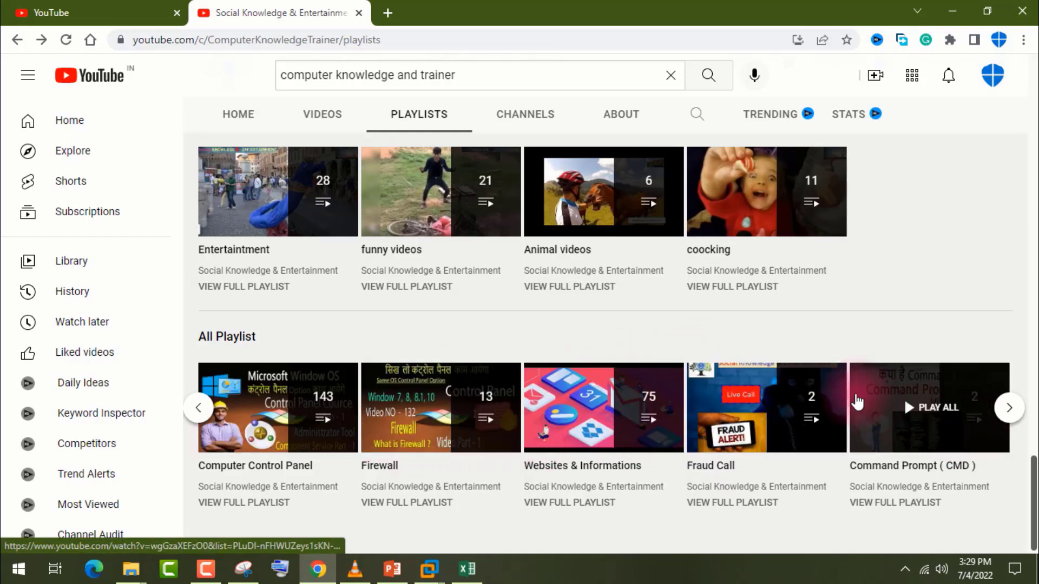
{"action": "scroll", "coordinate": [850, 406], "scroll_direction": "down", "scroll_amount": 6}
{"action": "scroll", "coordinate": [840, 402], "scroll_direction": "up", "scroll_amount": 15}
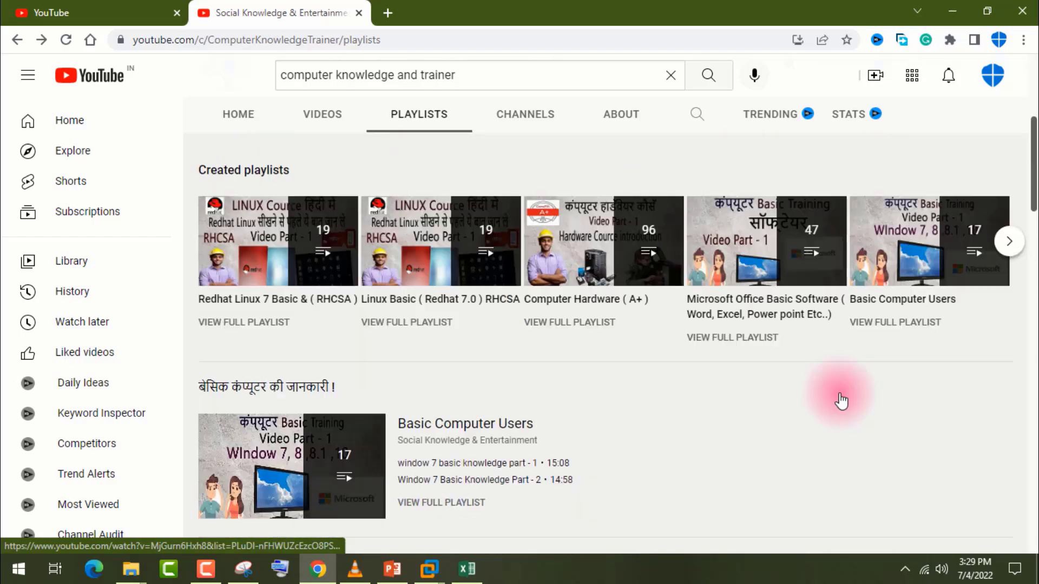
{"action": "scroll", "coordinate": [835, 392], "scroll_direction": "down", "scroll_amount": 10}
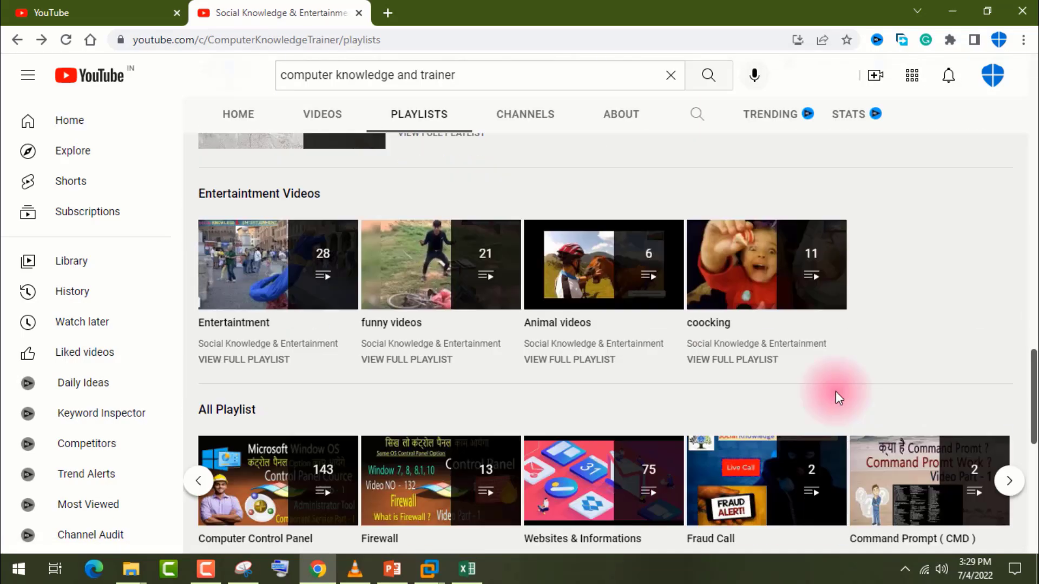
{"action": "scroll", "coordinate": [835, 398], "scroll_direction": "up", "scroll_amount": 5}
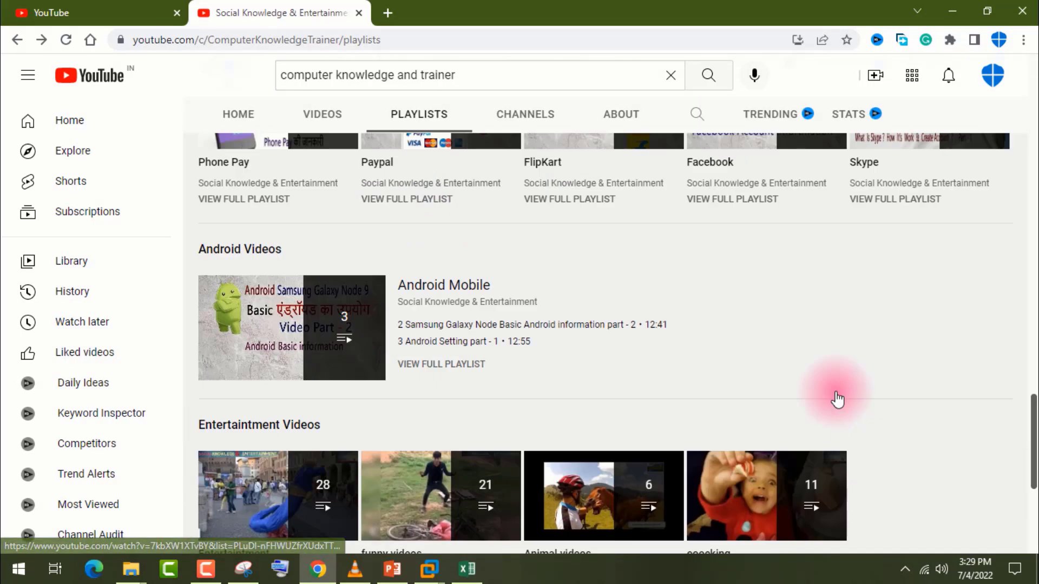
{"action": "scroll", "coordinate": [837, 399], "scroll_direction": "up", "scroll_amount": 10}
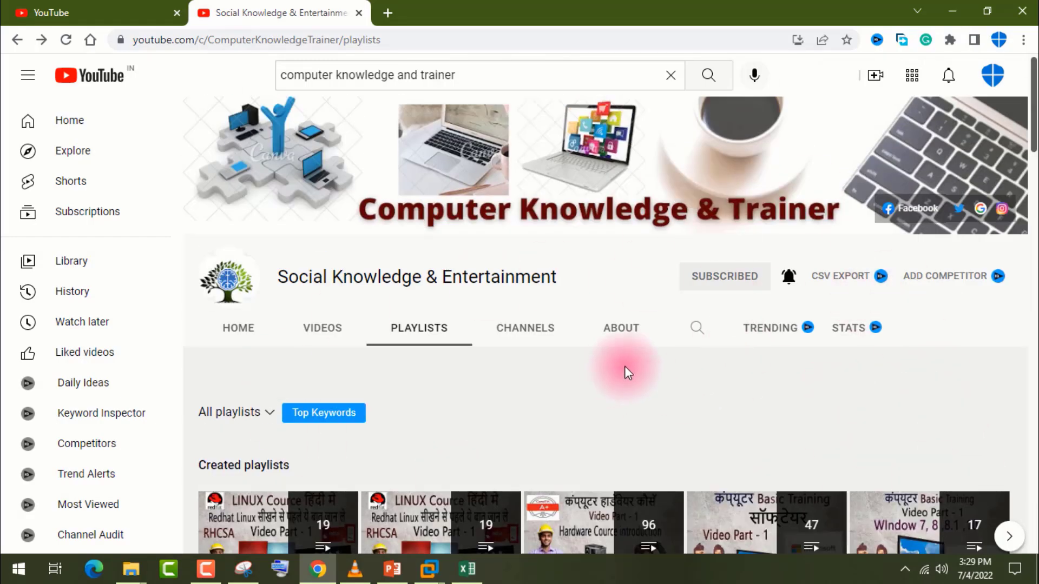
Show the channel's uploaded videos and look through the hardware, Window 10, Linux and Paytm uploads.
{"action": "scroll", "coordinate": [626, 368], "scroll_direction": "down", "scroll_amount": 3}
{"action": "left_click", "coordinate": [311, 183]}
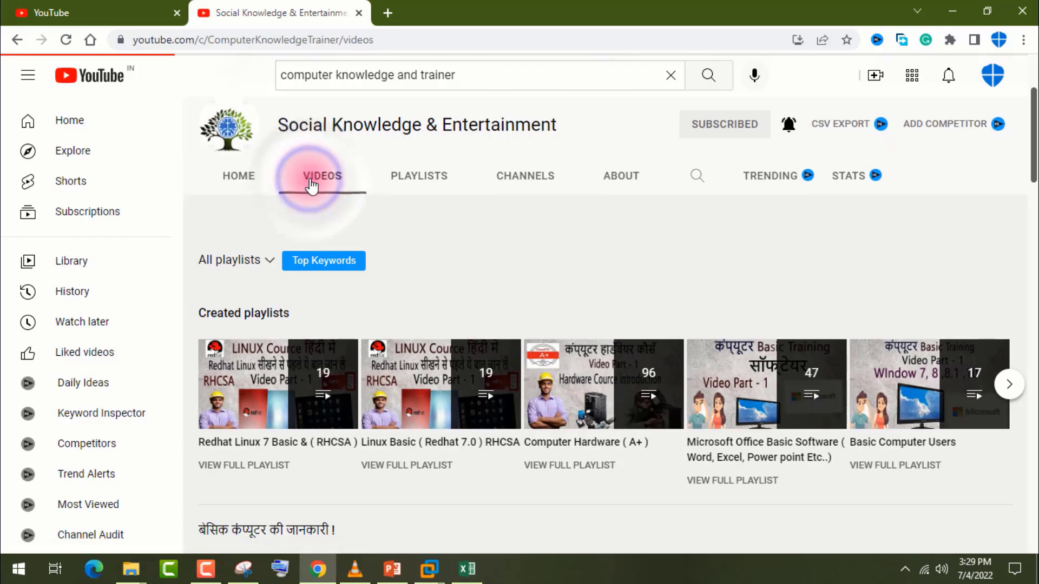
{"action": "scroll", "coordinate": [457, 295], "scroll_direction": "down", "scroll_amount": 5}
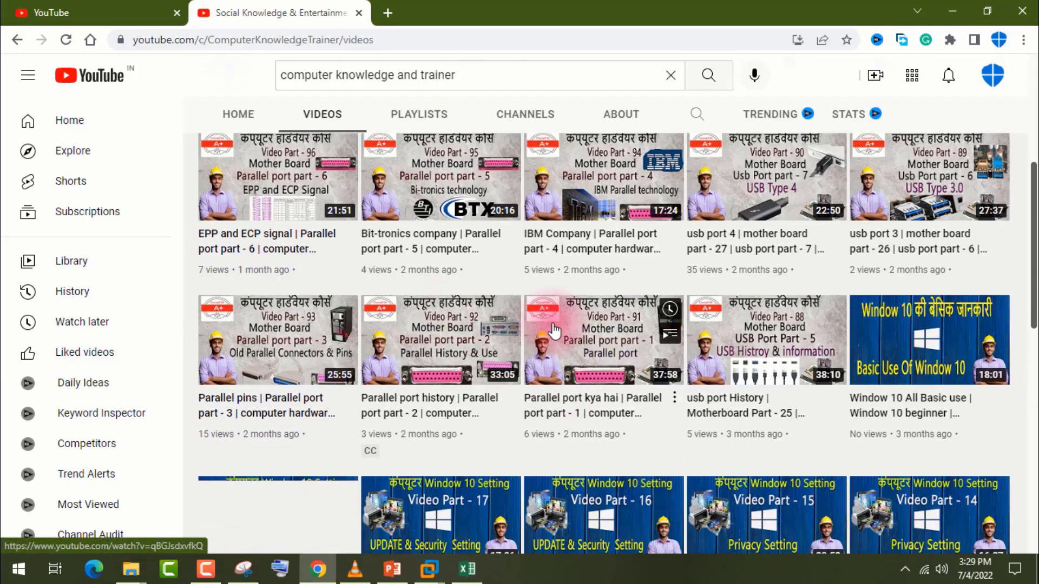
{"action": "scroll", "coordinate": [554, 330], "scroll_direction": "down", "scroll_amount": 8}
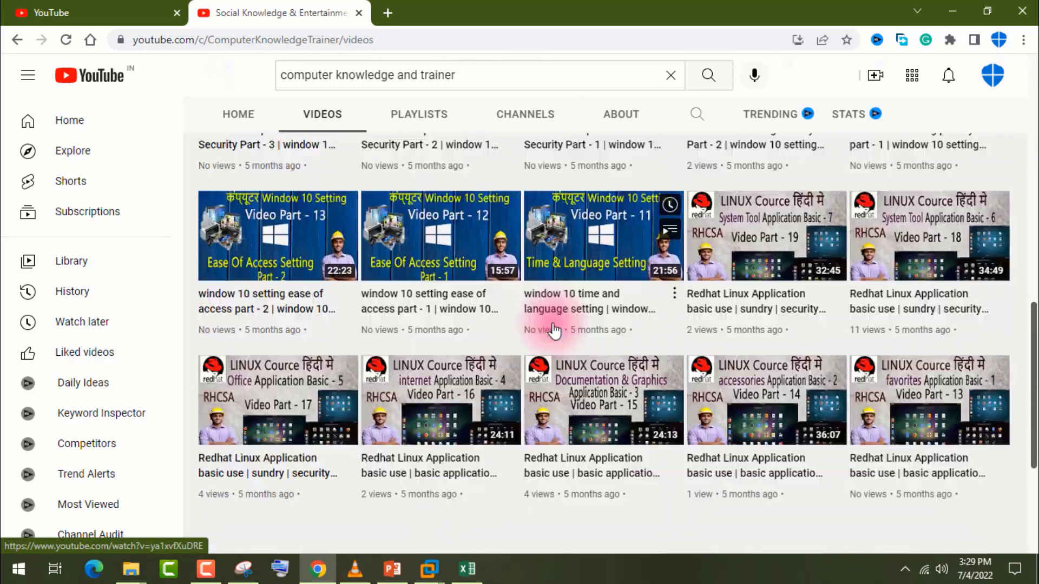
{"action": "scroll", "coordinate": [554, 330], "scroll_direction": "down", "scroll_amount": 3}
{"action": "scroll", "coordinate": [554, 330], "scroll_direction": "down", "scroll_amount": 5}
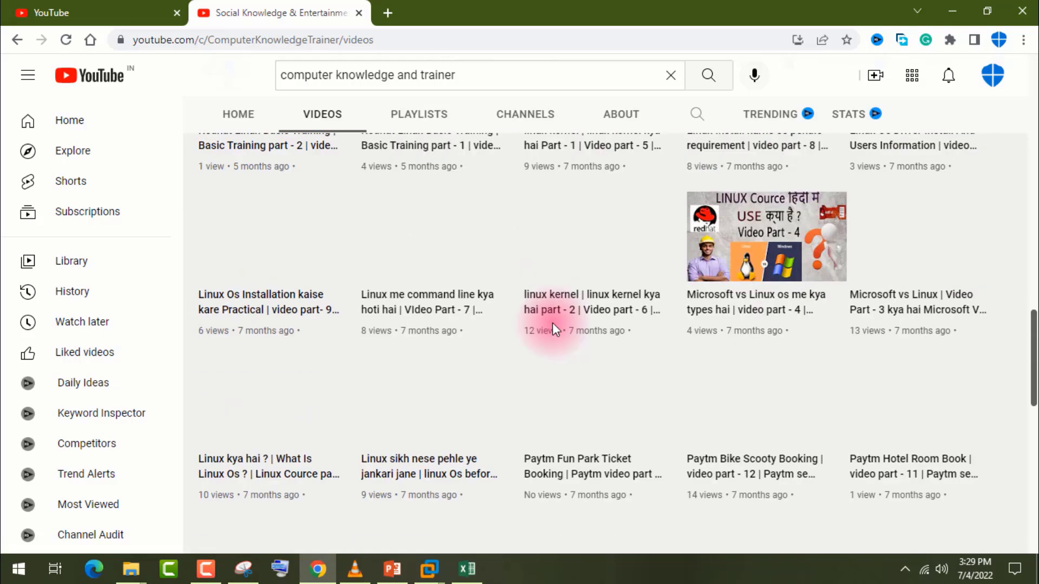
{"action": "scroll", "coordinate": [554, 331], "scroll_direction": "down", "scroll_amount": 6}
{"action": "scroll", "coordinate": [553, 329], "scroll_direction": "down", "scroll_amount": 7}
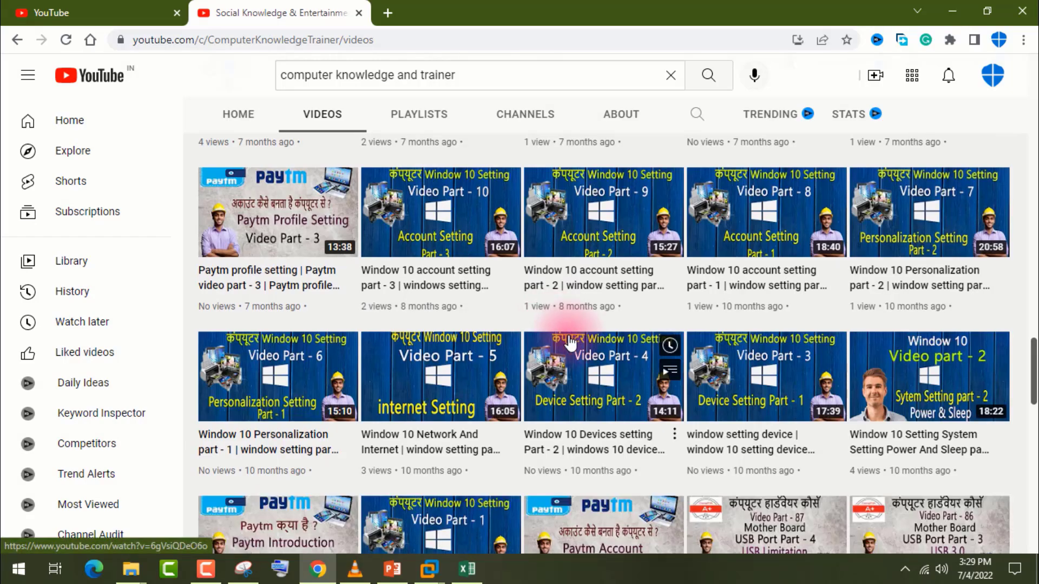
{"action": "scroll", "coordinate": [451, 338], "scroll_direction": "up", "scroll_amount": 15}
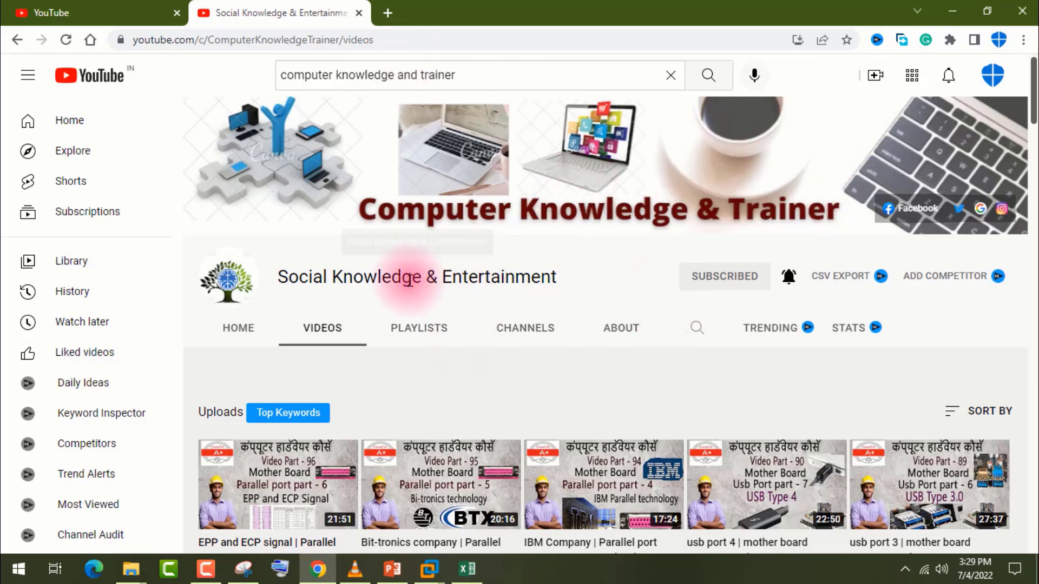
Point out the channel name and the search phrase "computer knowledge and trainer" by highlighting their text.
{"action": "left_click_drag", "start_coordinate": [513, 277], "coordinate": [342, 286]}
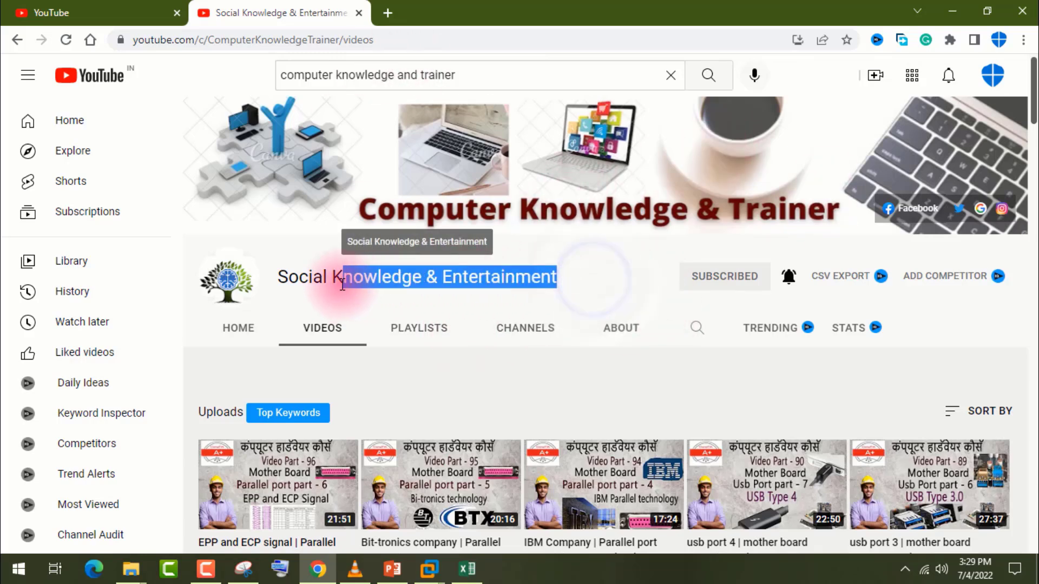
{"action": "left_click", "coordinate": [510, 268]}
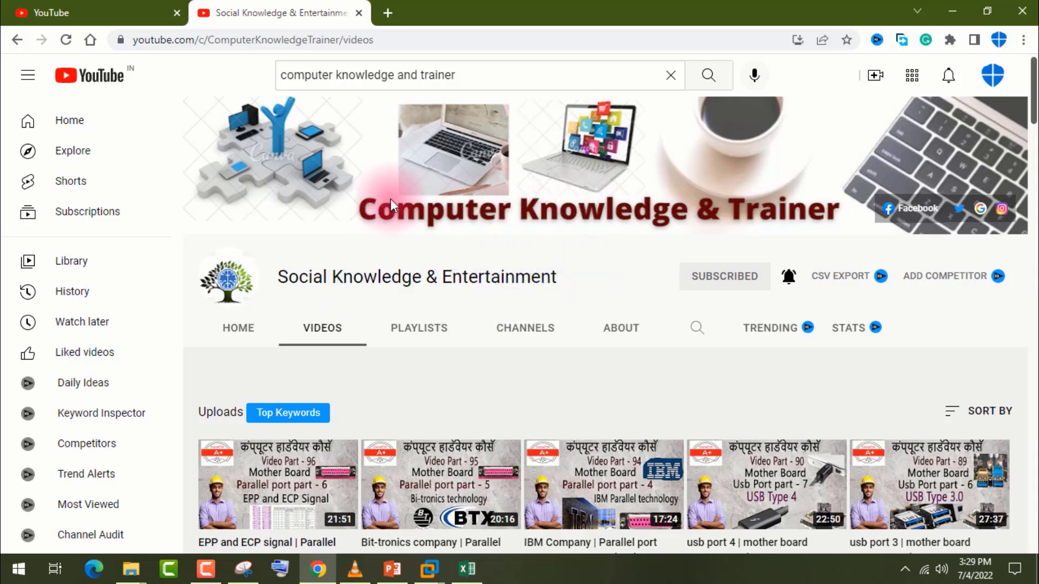
{"action": "left_click_drag", "start_coordinate": [499, 75], "coordinate": [284, 75]}
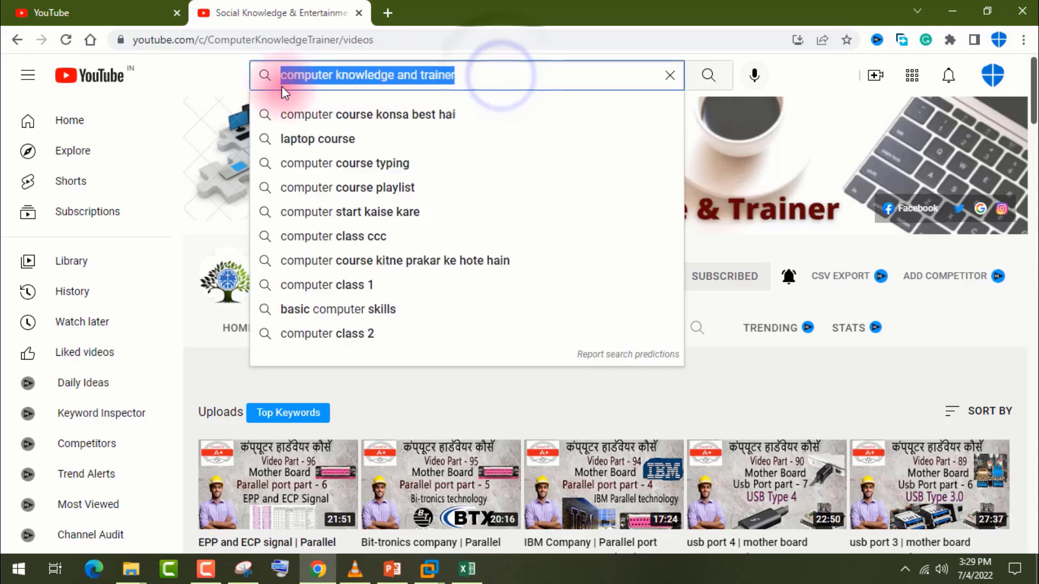
{"action": "left_click", "coordinate": [705, 355]}
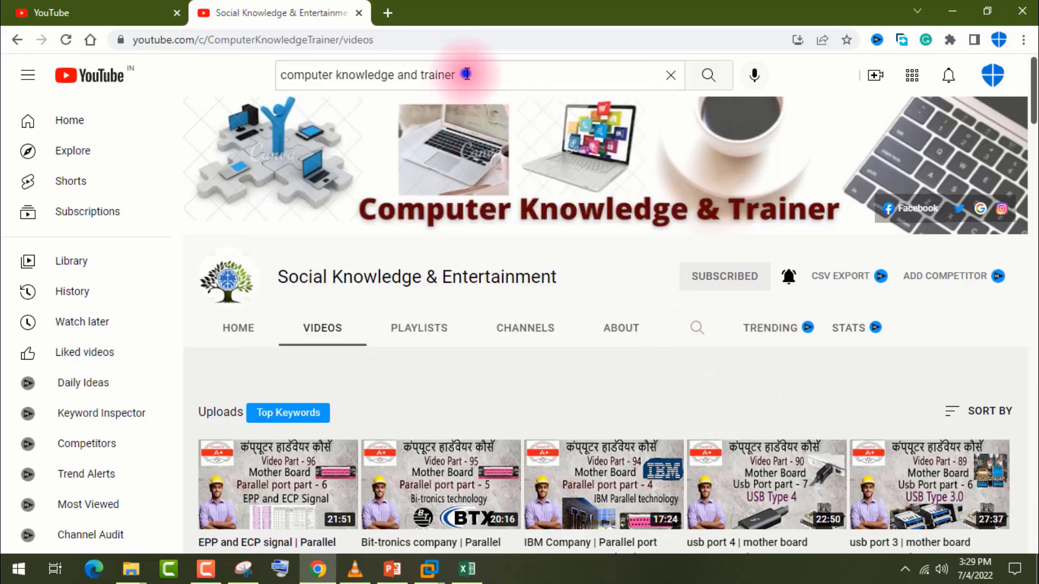
{"action": "left_click_drag", "start_coordinate": [467, 74], "coordinate": [278, 79]}
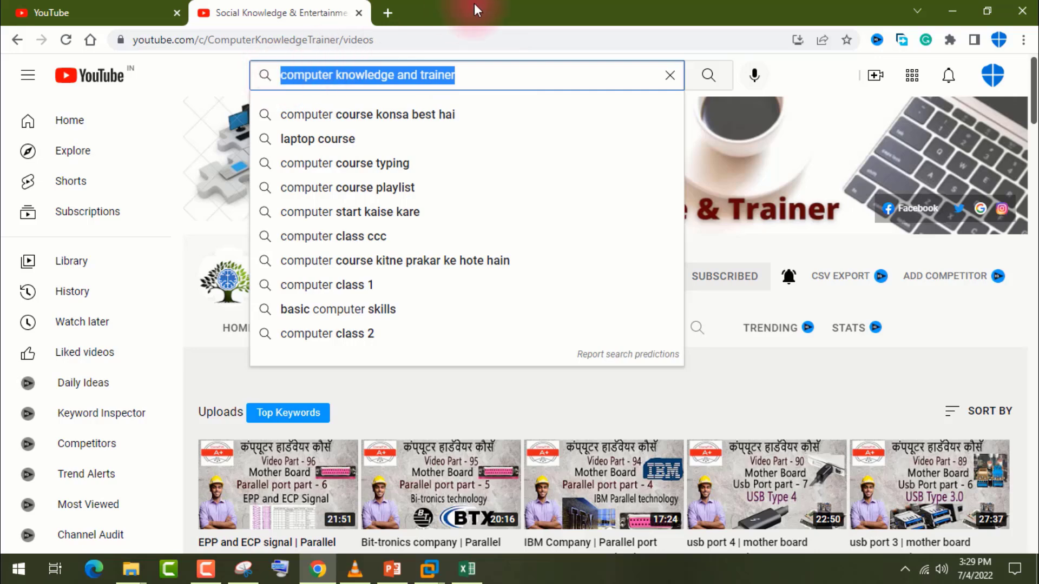
{"action": "left_click", "coordinate": [688, 389]}
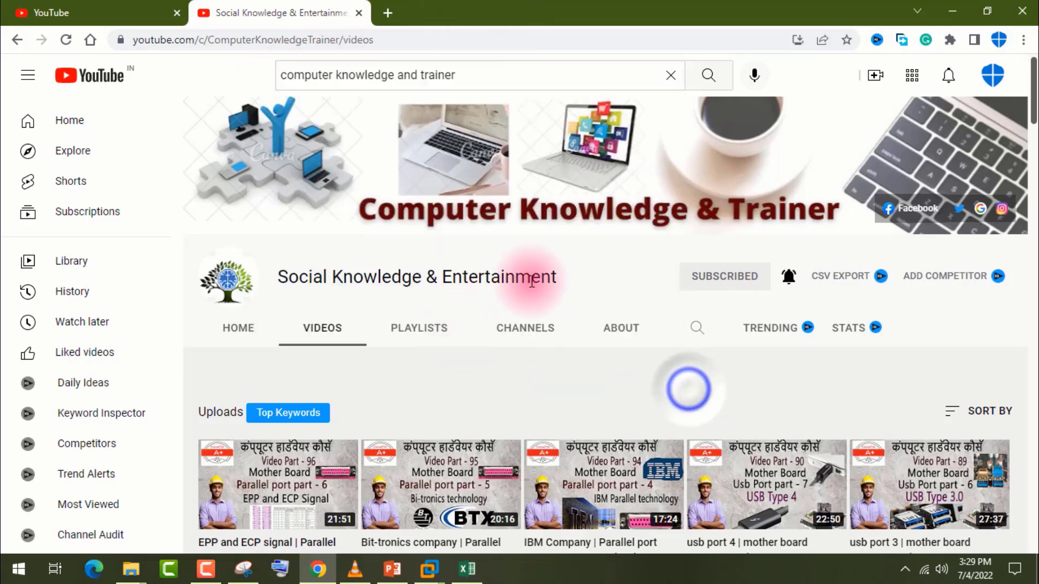
{"action": "left_click", "coordinate": [580, 281]}
Show the channel's home page and look over its featured Linux video and recent uploads.
{"action": "left_click", "coordinate": [244, 329]}
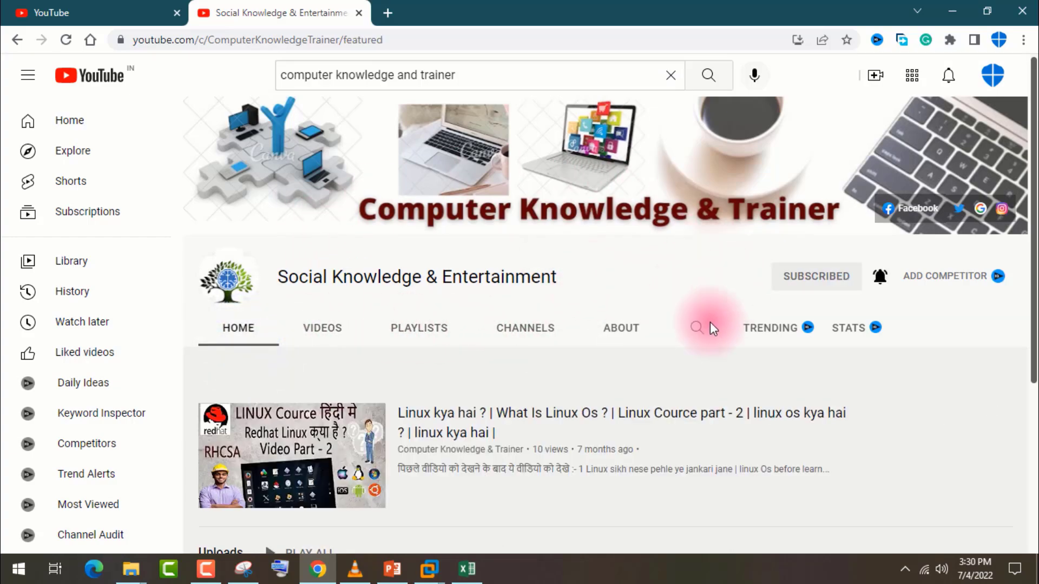
{"action": "scroll", "coordinate": [533, 356], "scroll_direction": "down", "scroll_amount": 10}
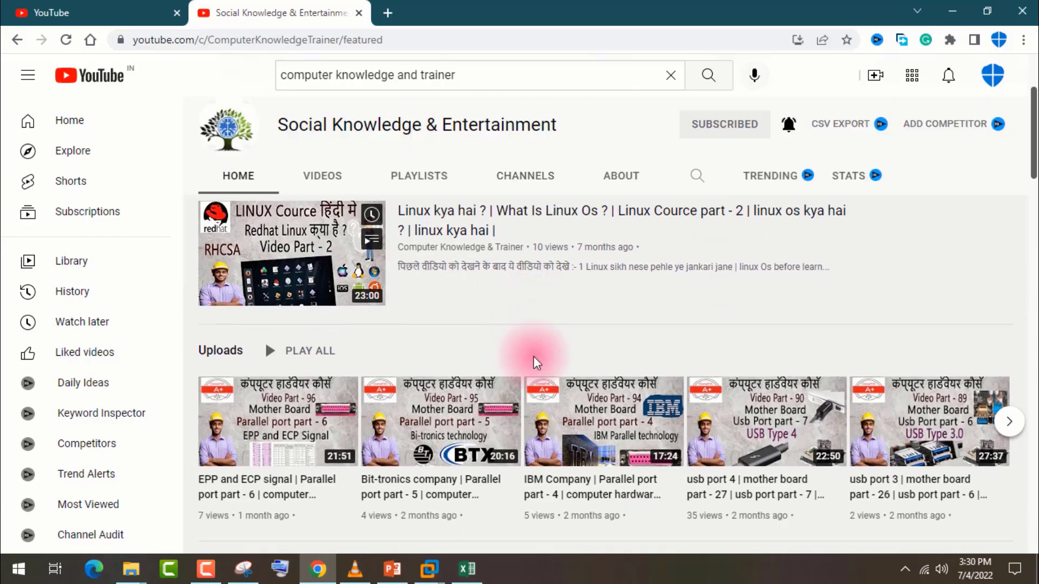
{"action": "scroll", "coordinate": [536, 364], "scroll_direction": "up", "scroll_amount": 7}
{"action": "scroll", "coordinate": [536, 364], "scroll_direction": "up", "scroll_amount": 3}
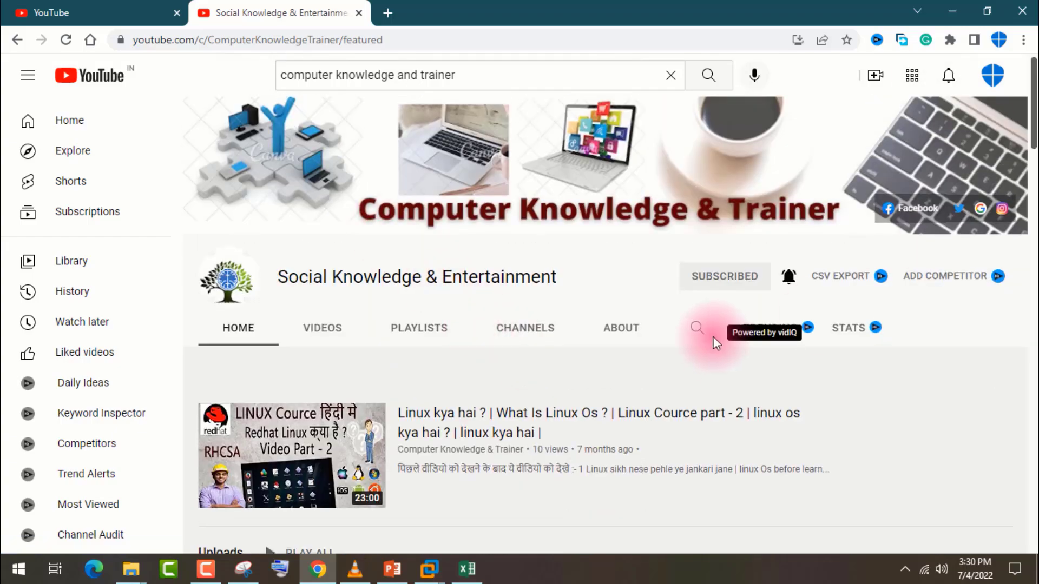